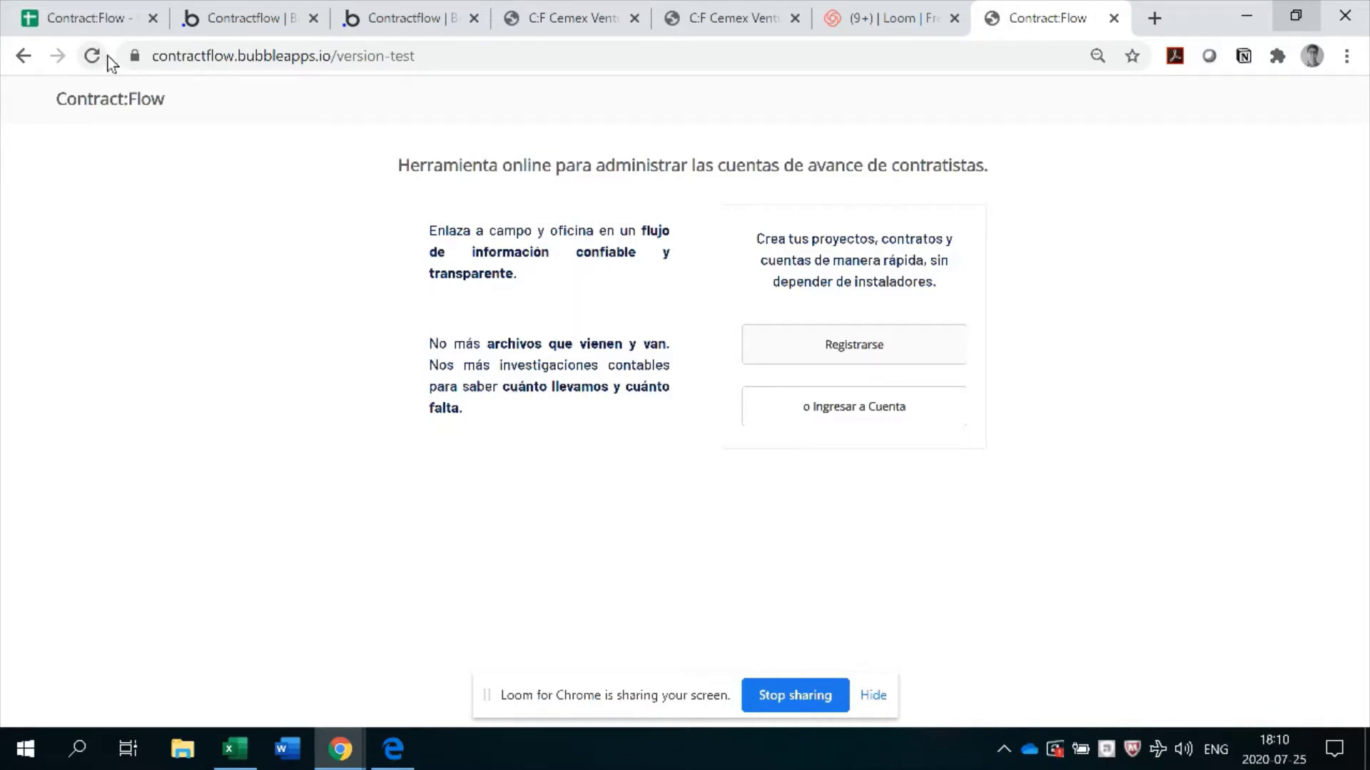
# Switch to the Contract:Flow spreadsheet and expand the project manager's group of contracts under Project: House 833: Hotseat
pyautogui.click(98, 19)
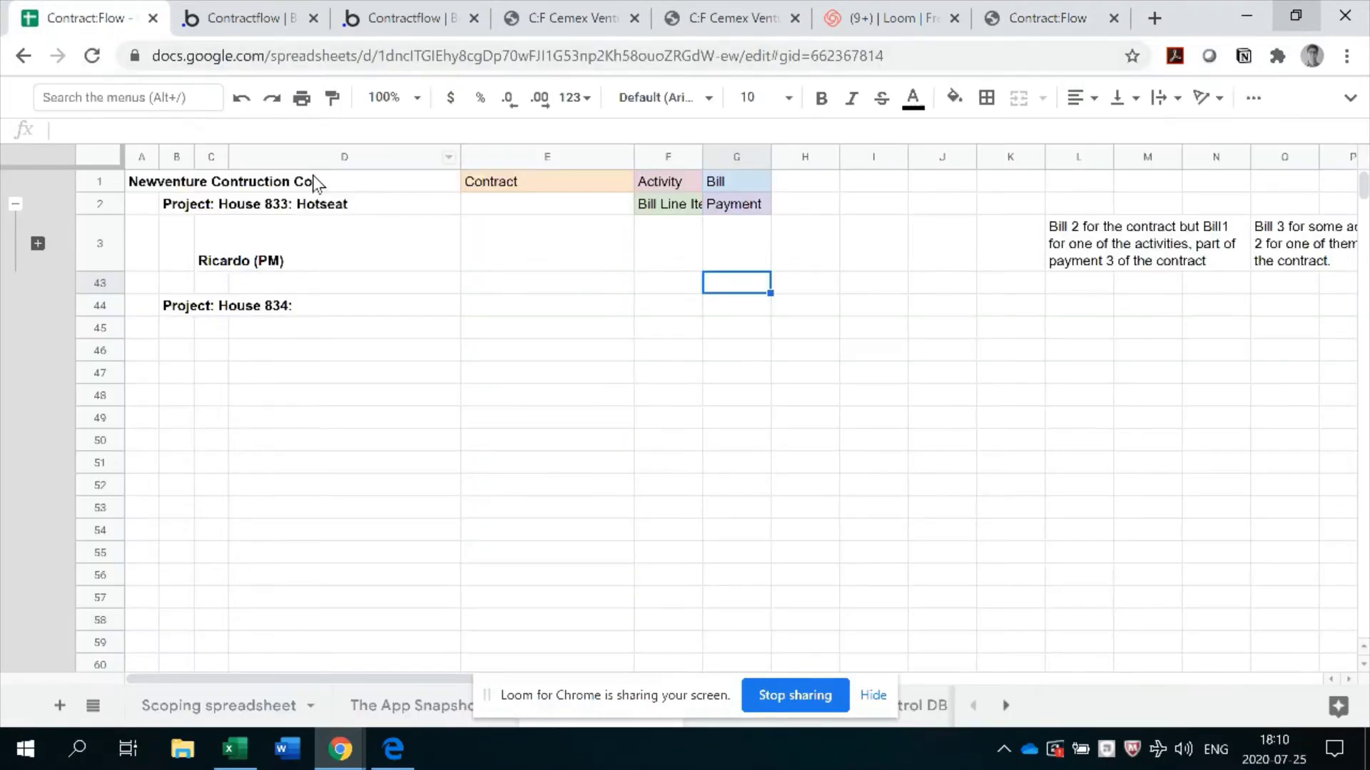
pyautogui.click(143, 183)
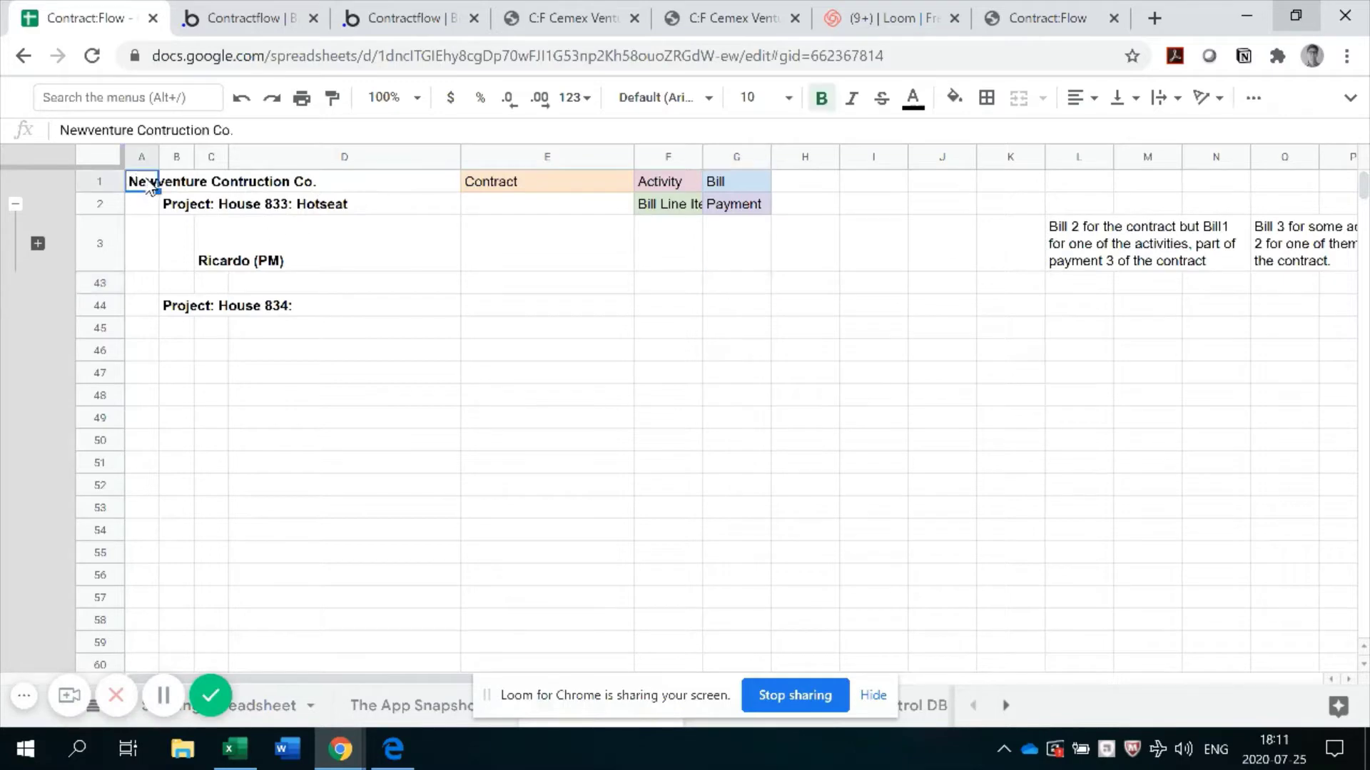
pyautogui.click(184, 209)
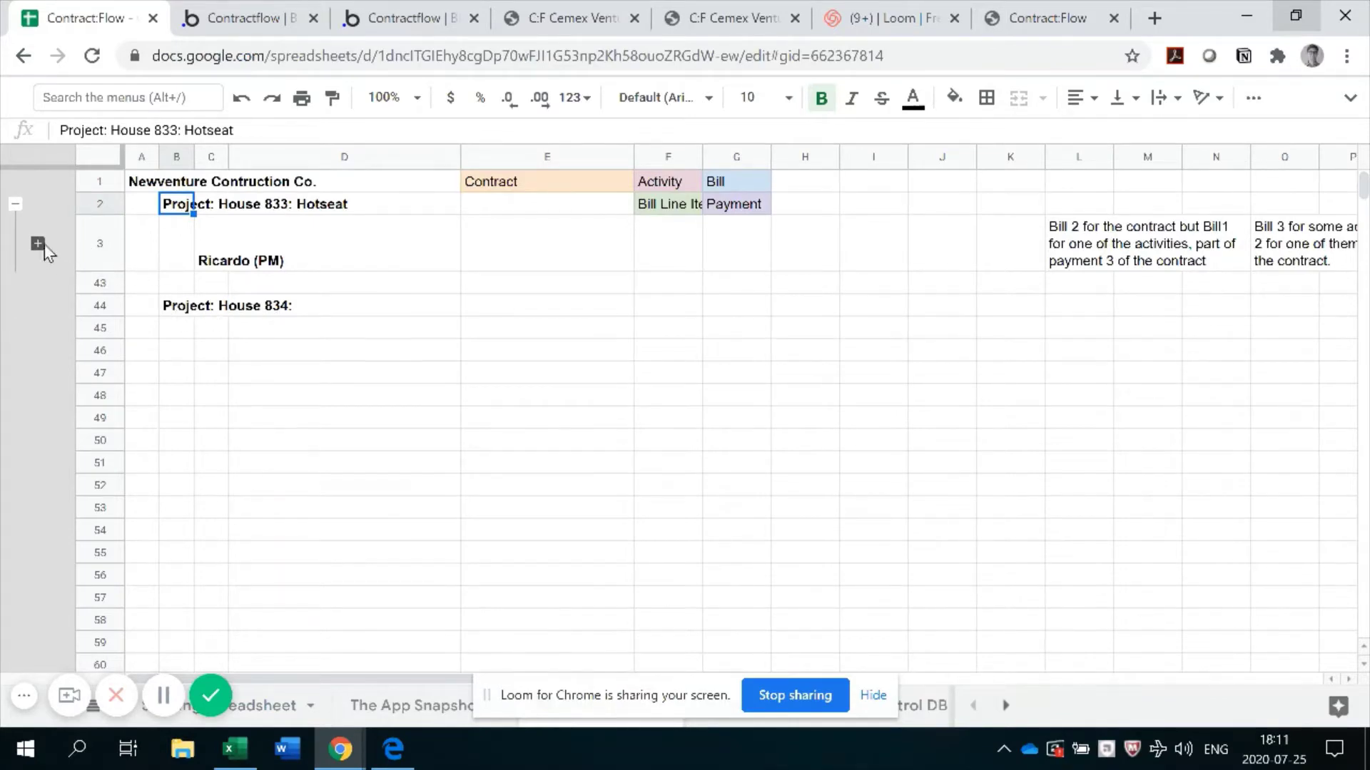
pyautogui.click(221, 255)
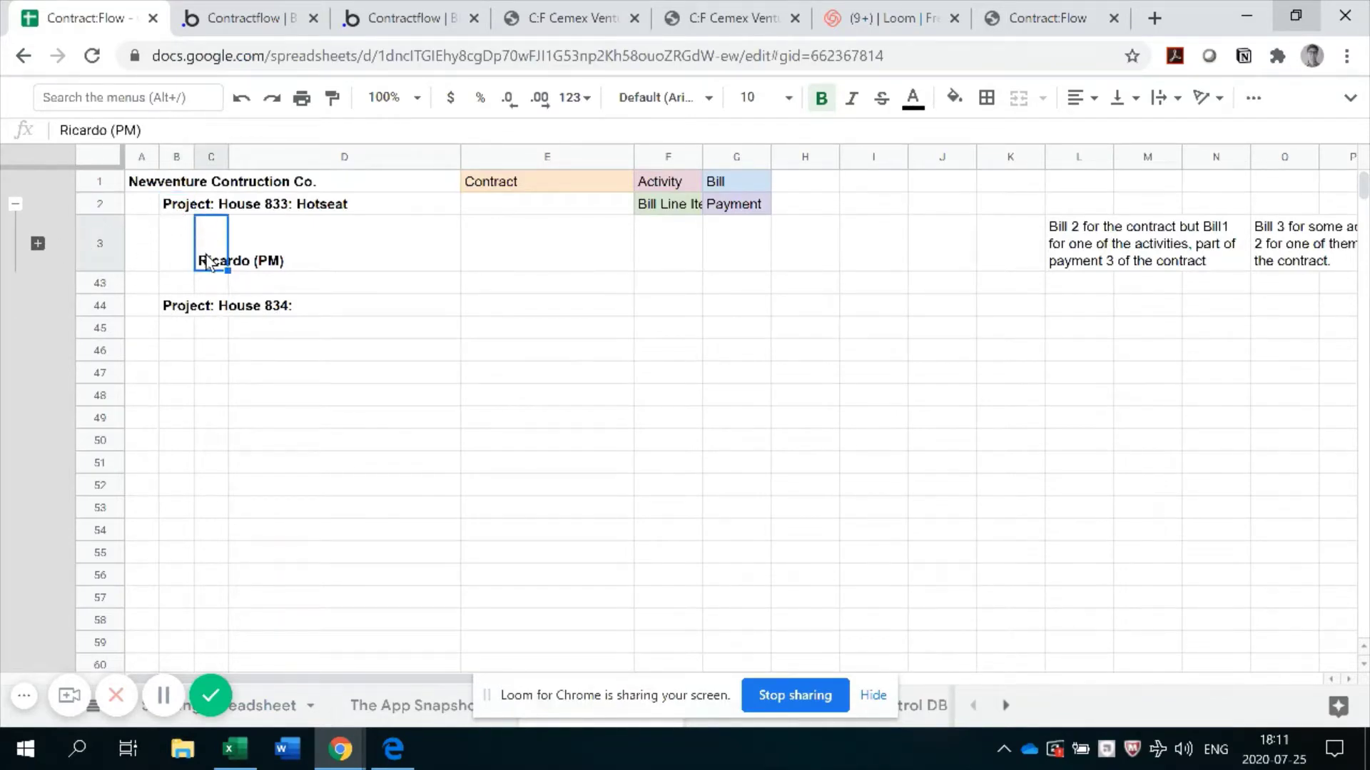
pyautogui.click(37, 246)
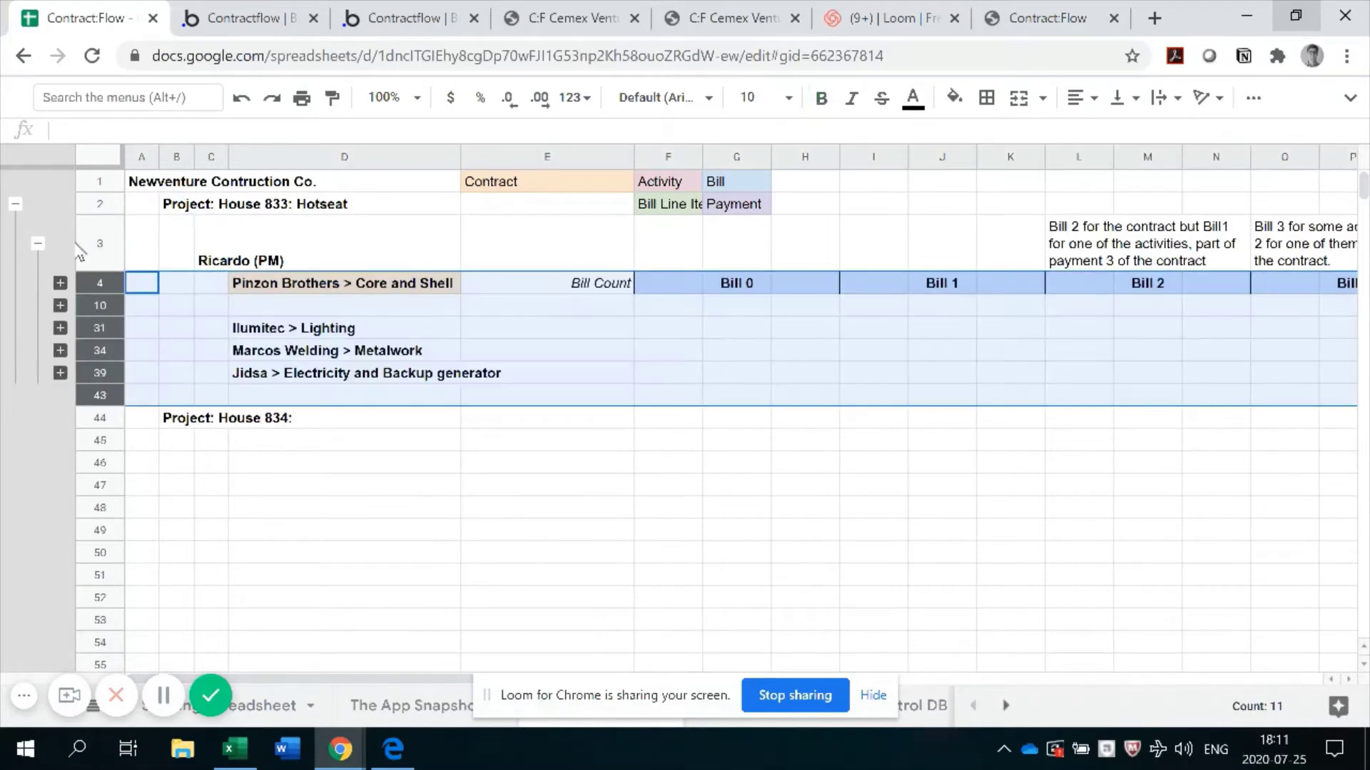
# Look over the Pinzon Brothers, Ilumitec and Marcos Welding contract rows of the House 833 project
pyautogui.click(214, 290)
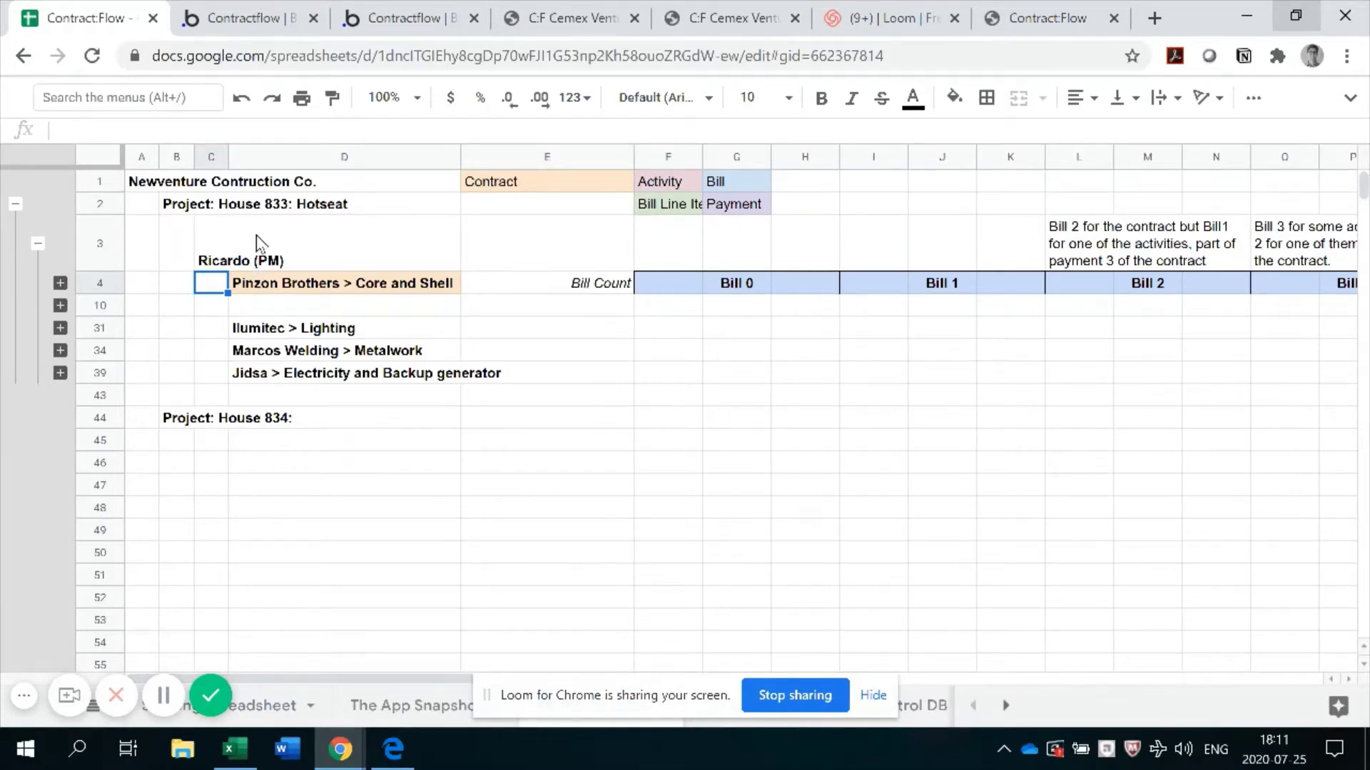
pyautogui.click(292, 293)
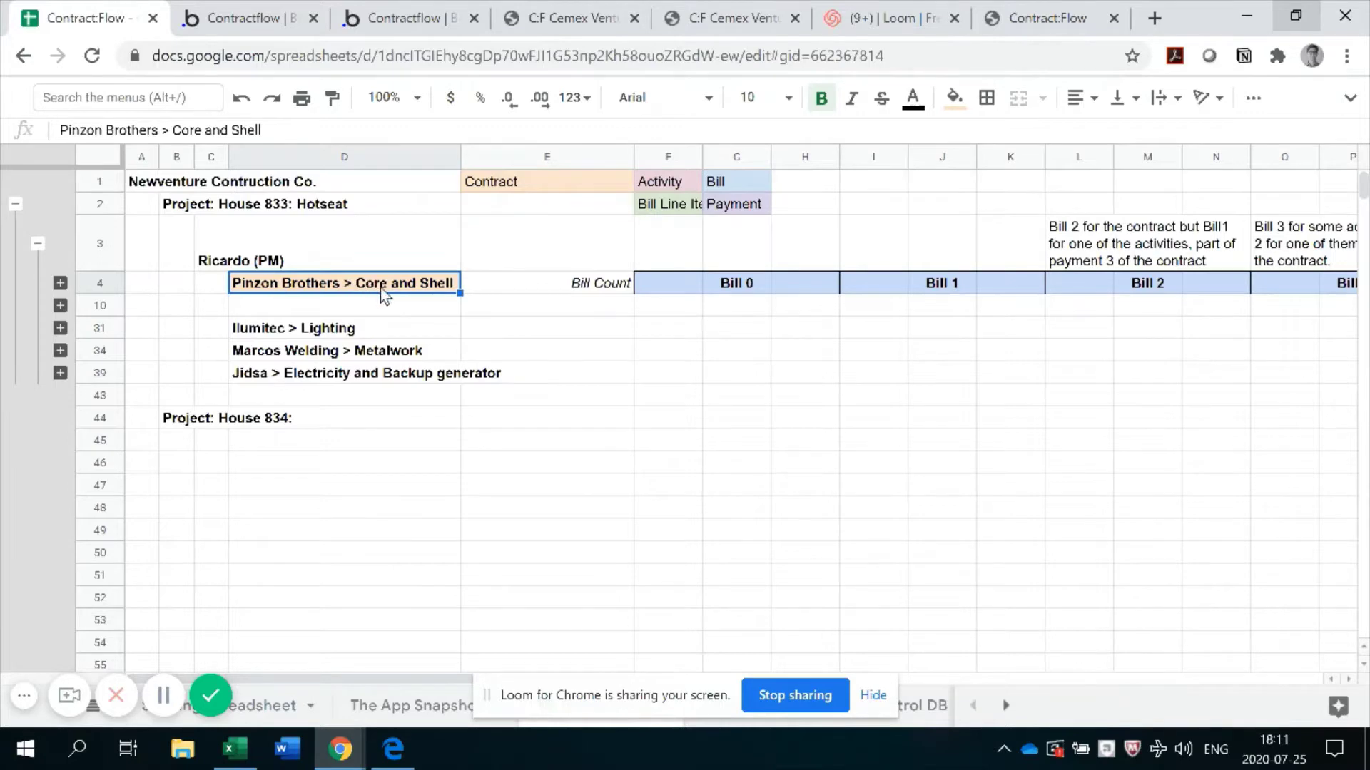
pyautogui.click(264, 333)
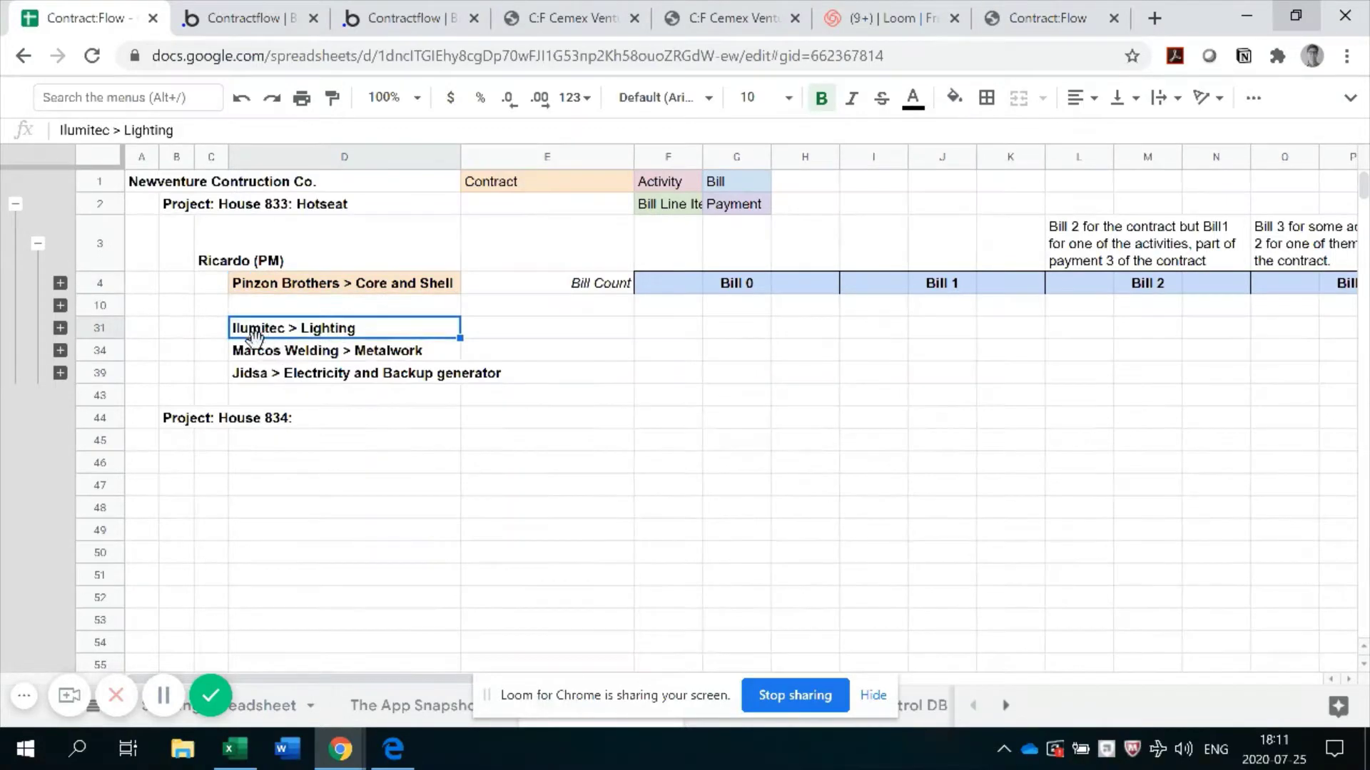
pyautogui.click(289, 351)
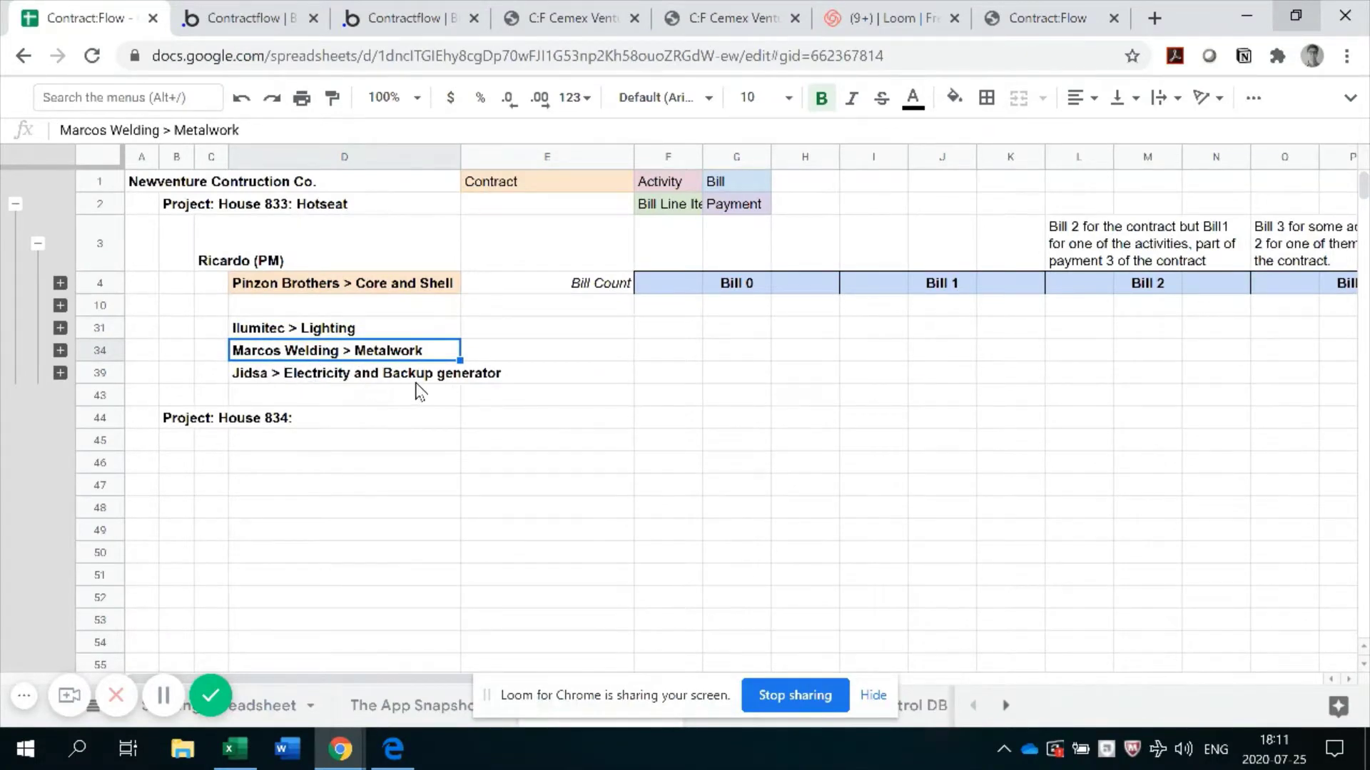
# Expand the Jidsa, Marcos Welding and Ilumitec contracts and review the activities listed under them
pyautogui.click(59, 372)
pyautogui.click(497, 397)
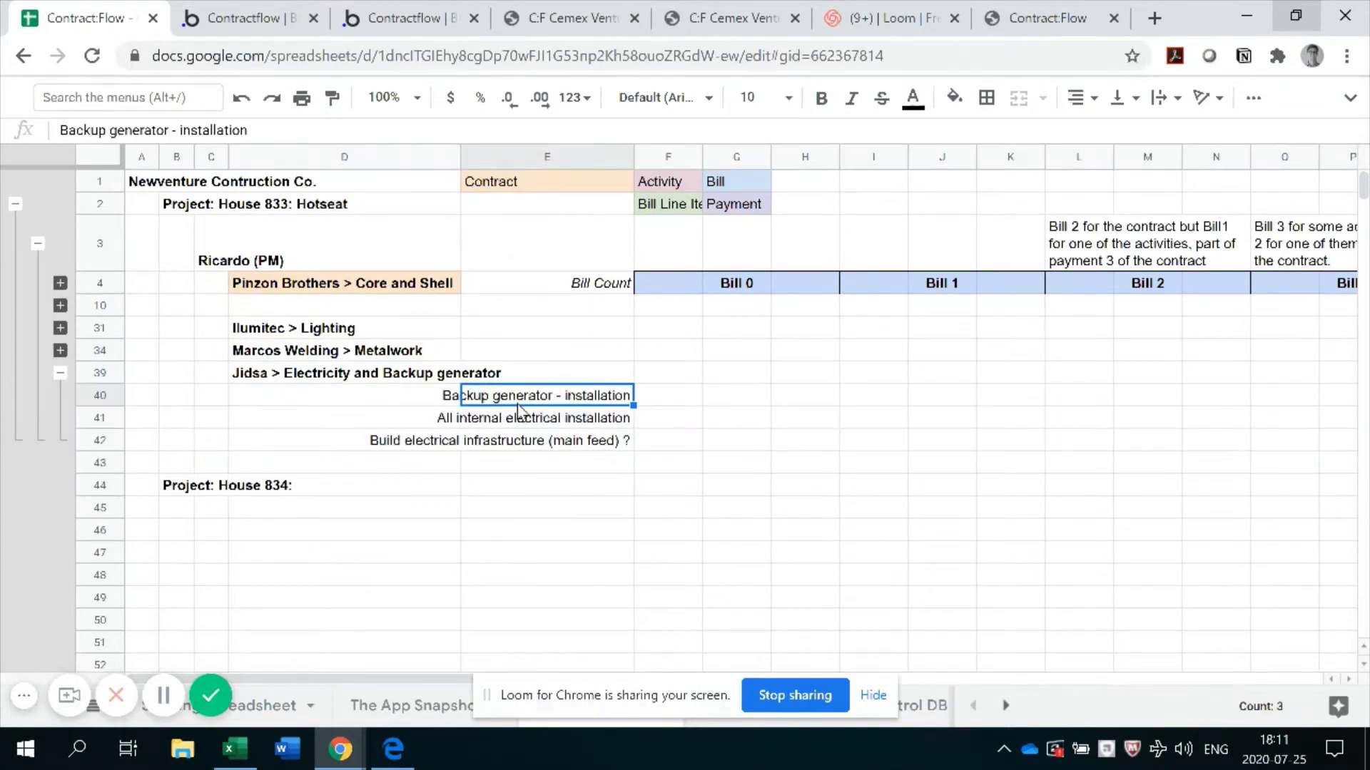
pyautogui.click(60, 351)
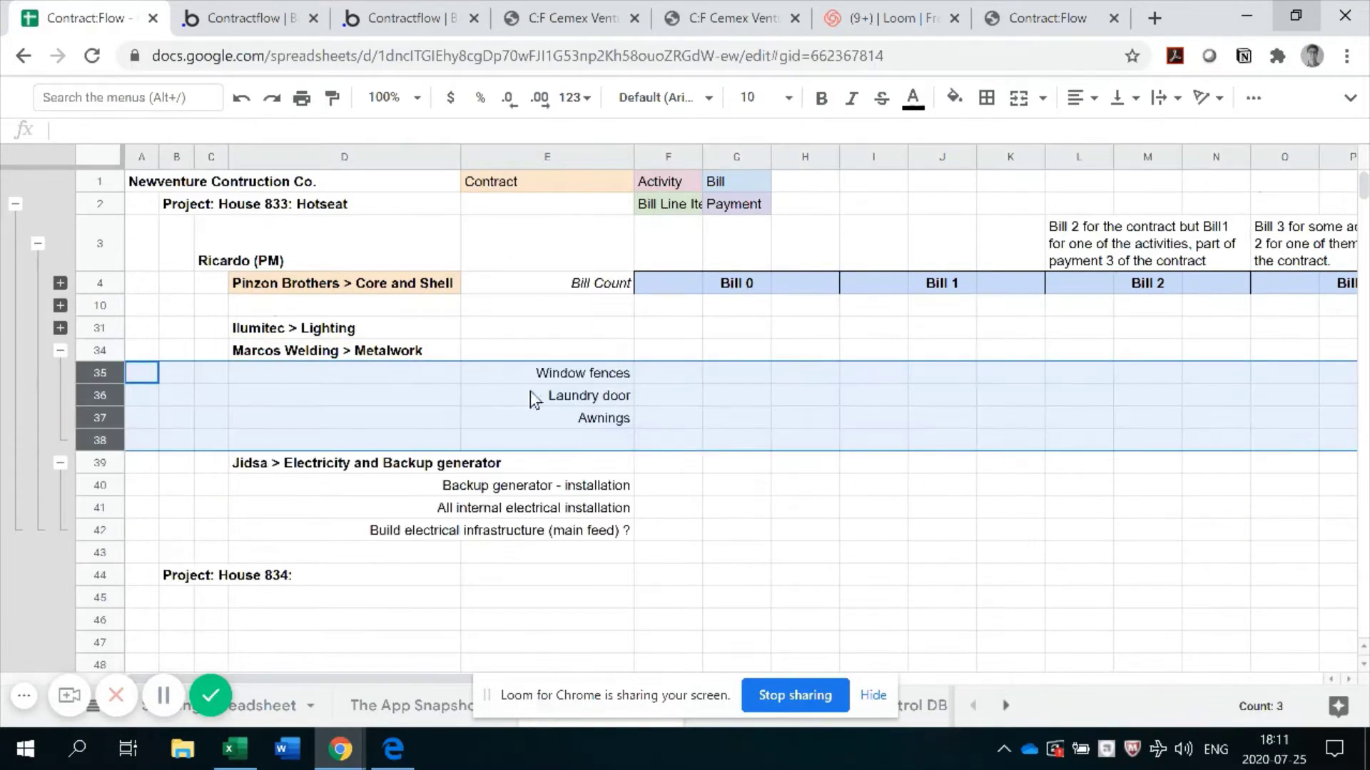
pyautogui.click(60, 328)
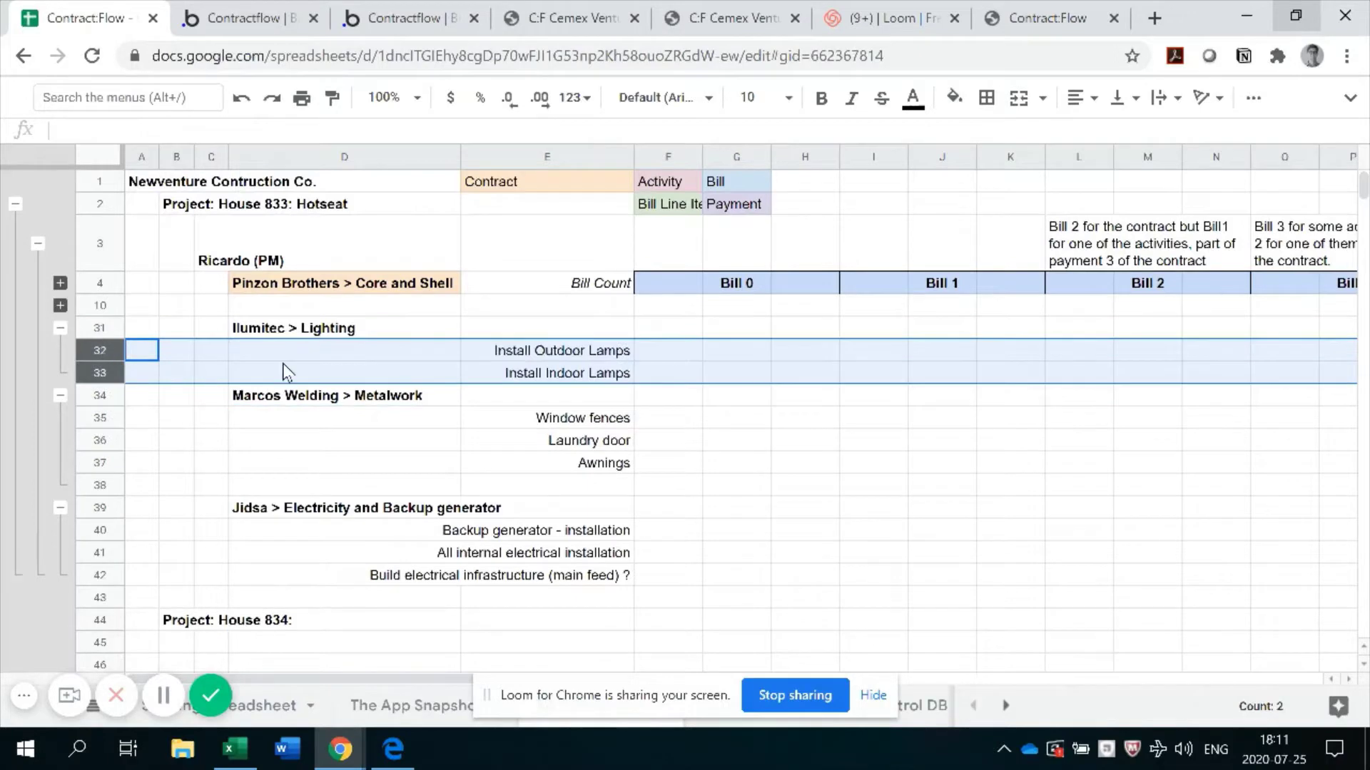
pyautogui.click(265, 332)
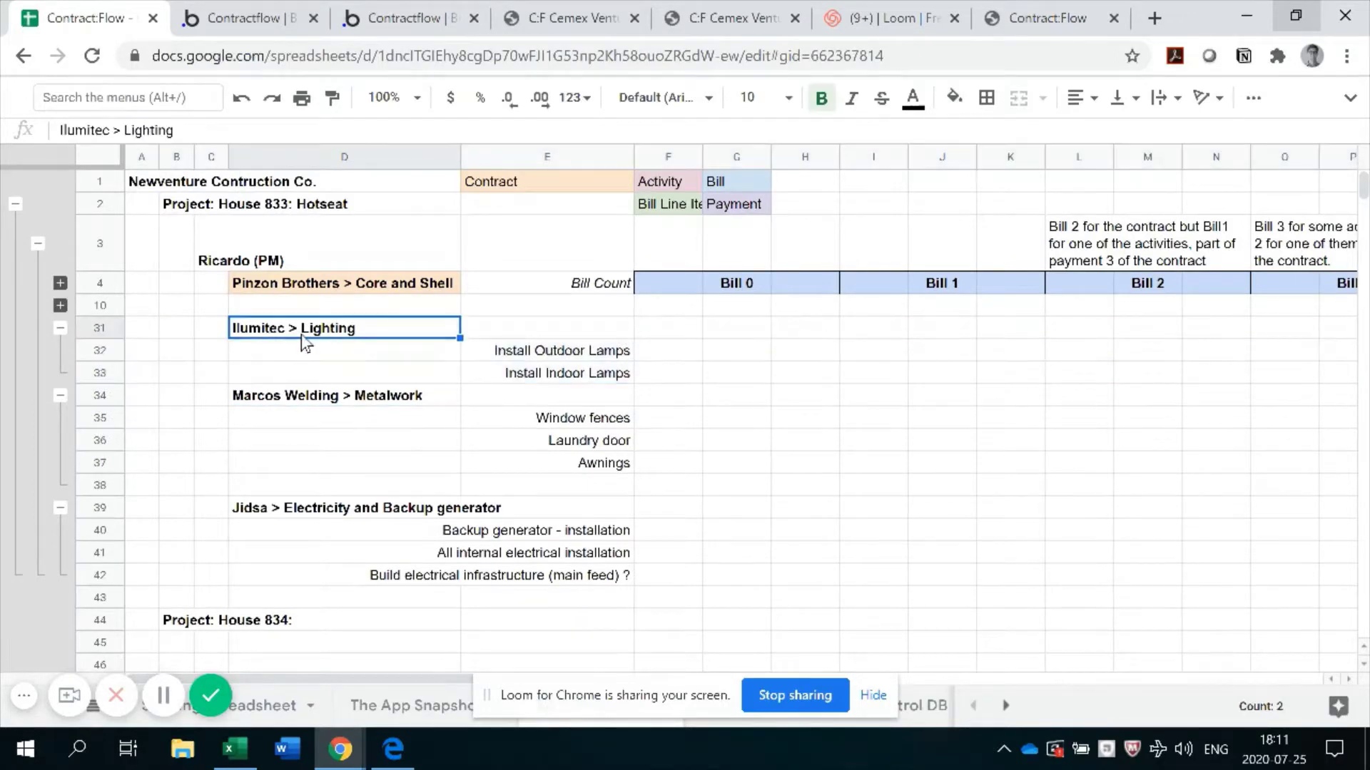
pyautogui.click(605, 354)
pyautogui.click(589, 365)
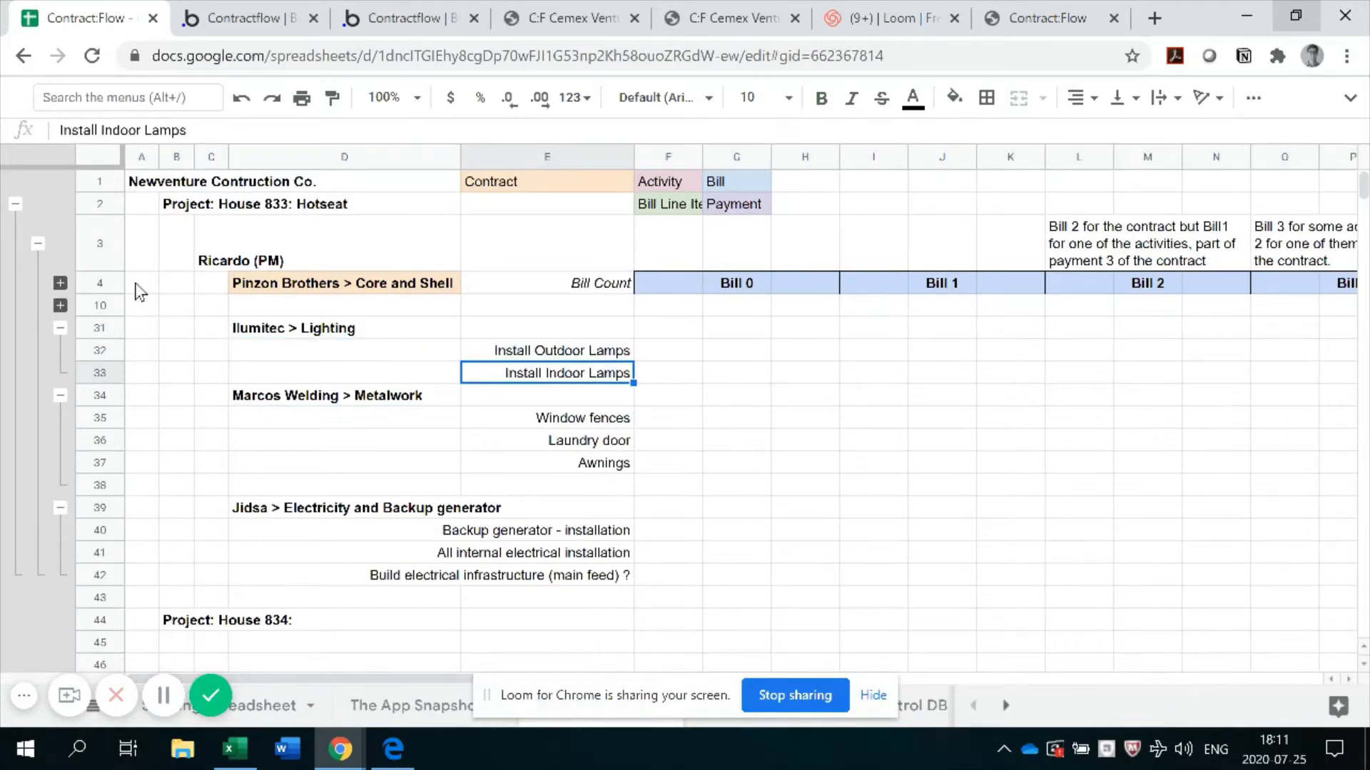
# Expand the Pinzon Brothers > Core and Shell contract and review its house-building activities
pyautogui.click(60, 282)
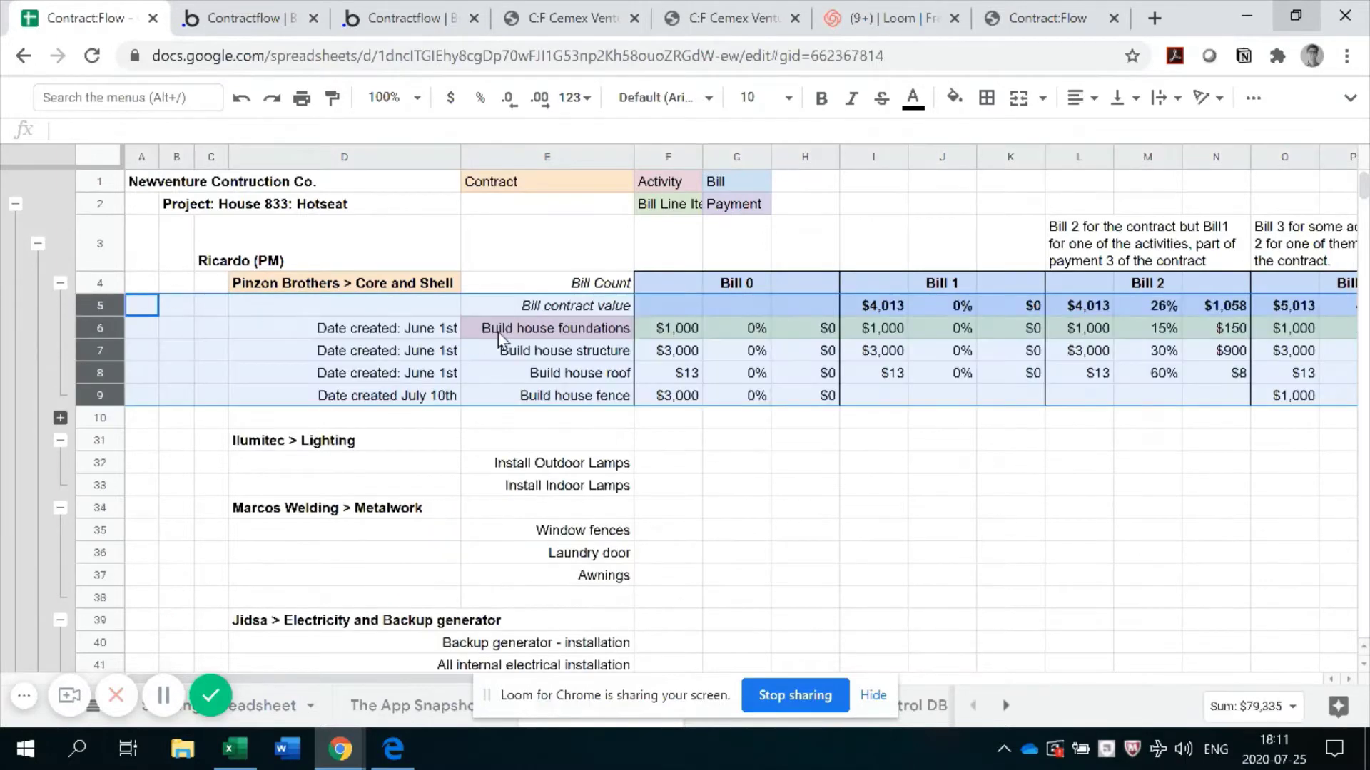
pyautogui.click(535, 313)
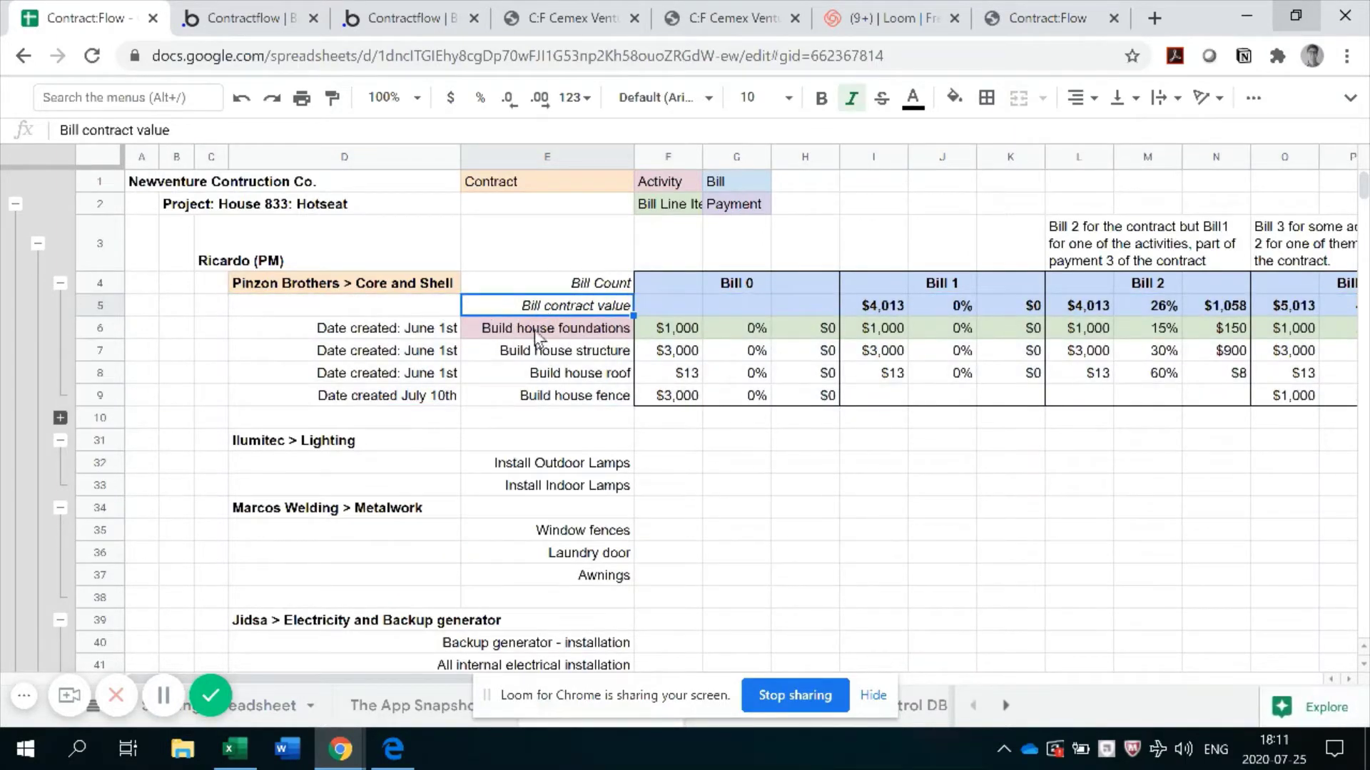
pyautogui.click(561, 356)
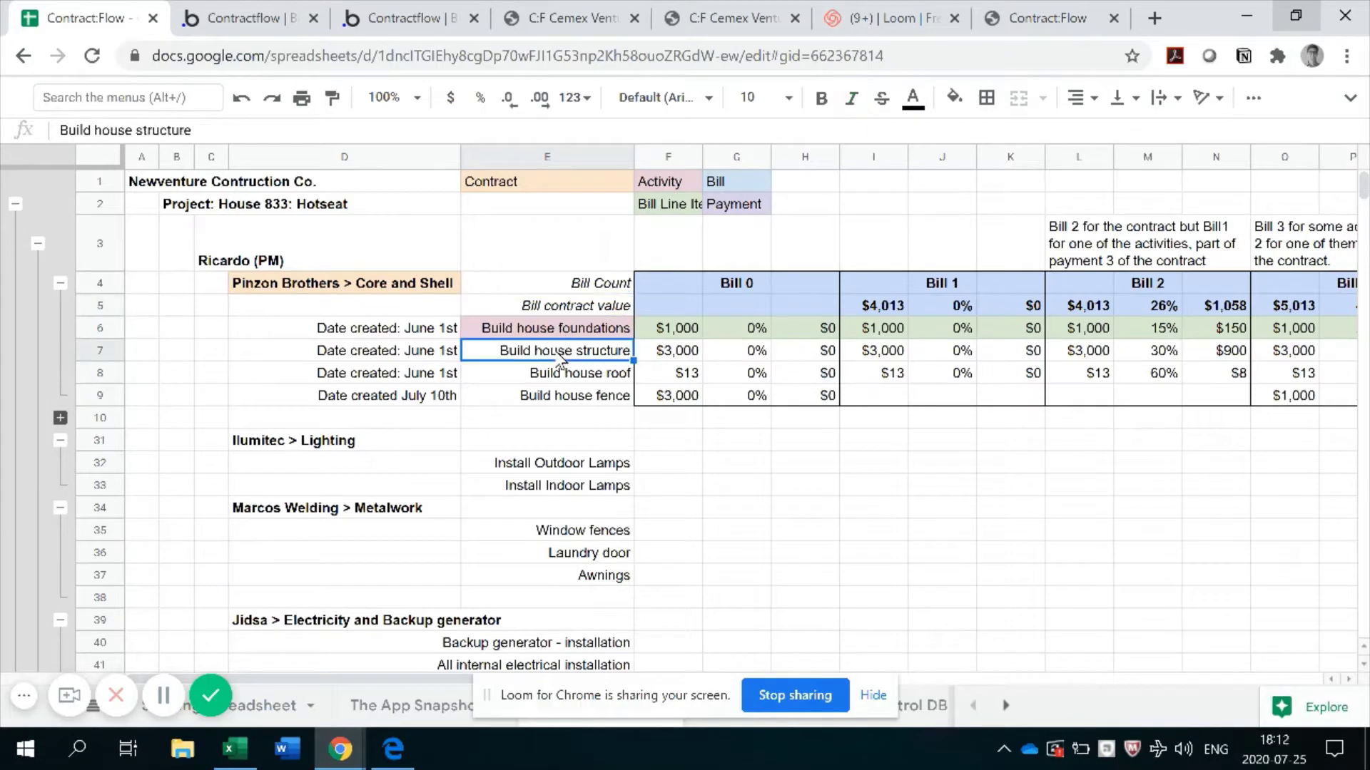
pyautogui.click(591, 378)
pyautogui.click(587, 400)
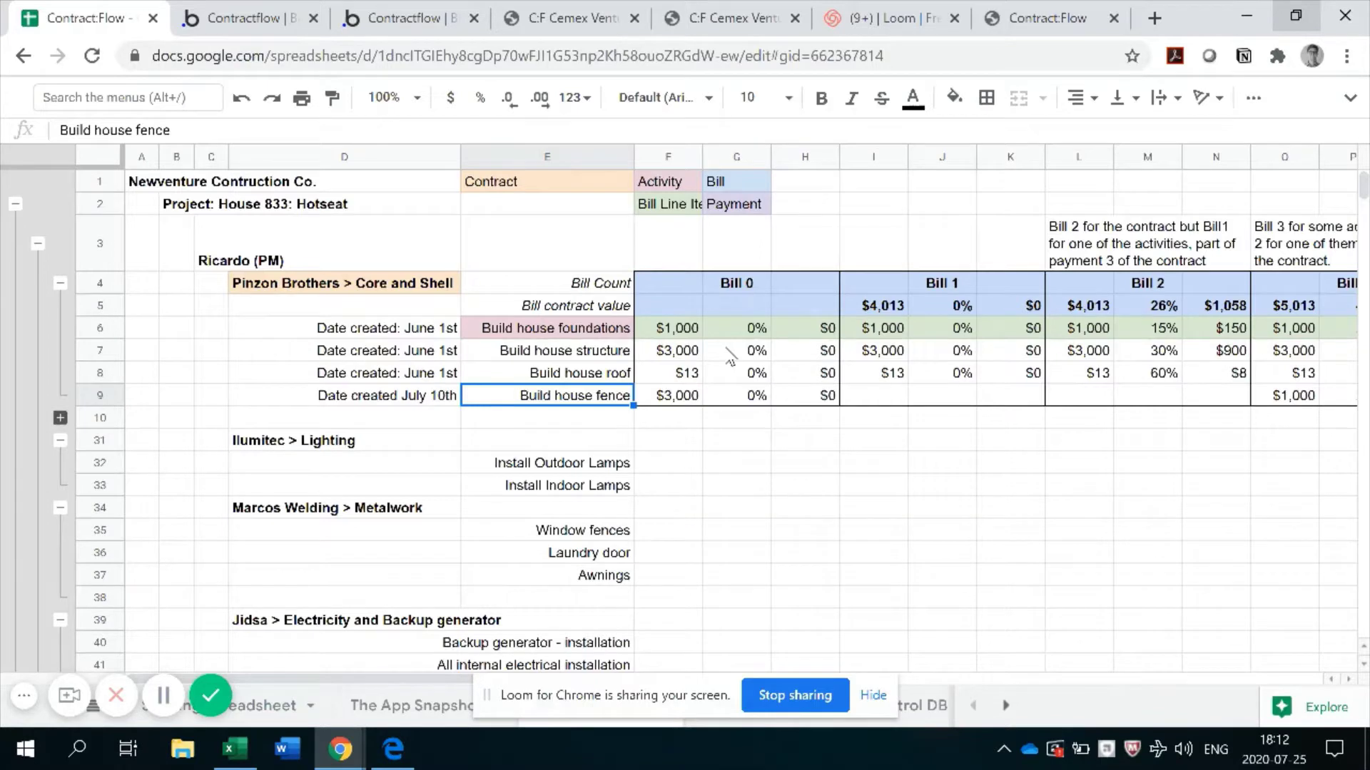
# Examine the Build house structure progress across Bills 0 to 2 and the foundations value in the following bill
pyautogui.click(767, 351)
pyautogui.click(907, 349)
pyautogui.click(1123, 351)
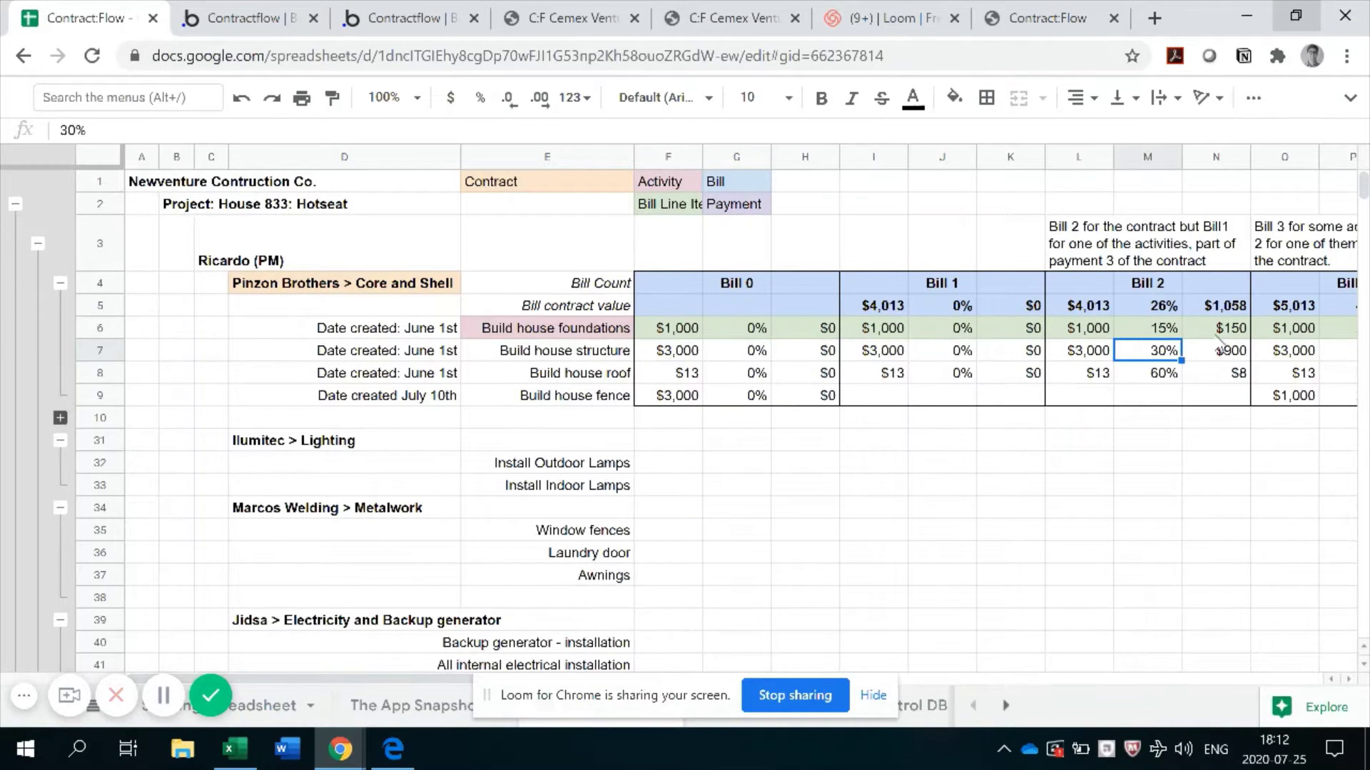
pyautogui.click(1286, 334)
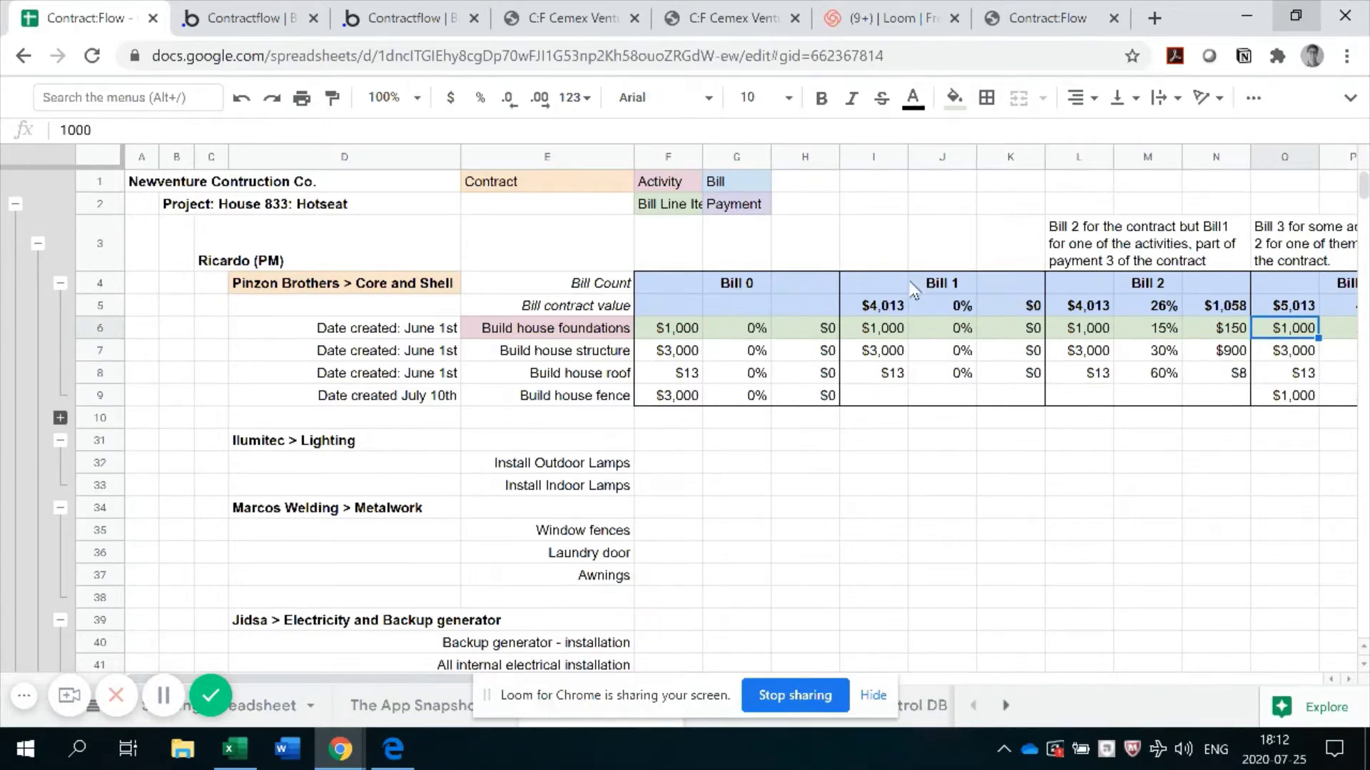
# Expand the payments table below the Pinzon Brothers activities and trace Bill 1 to the initial payment value under Pmt 1
pyautogui.click(62, 421)
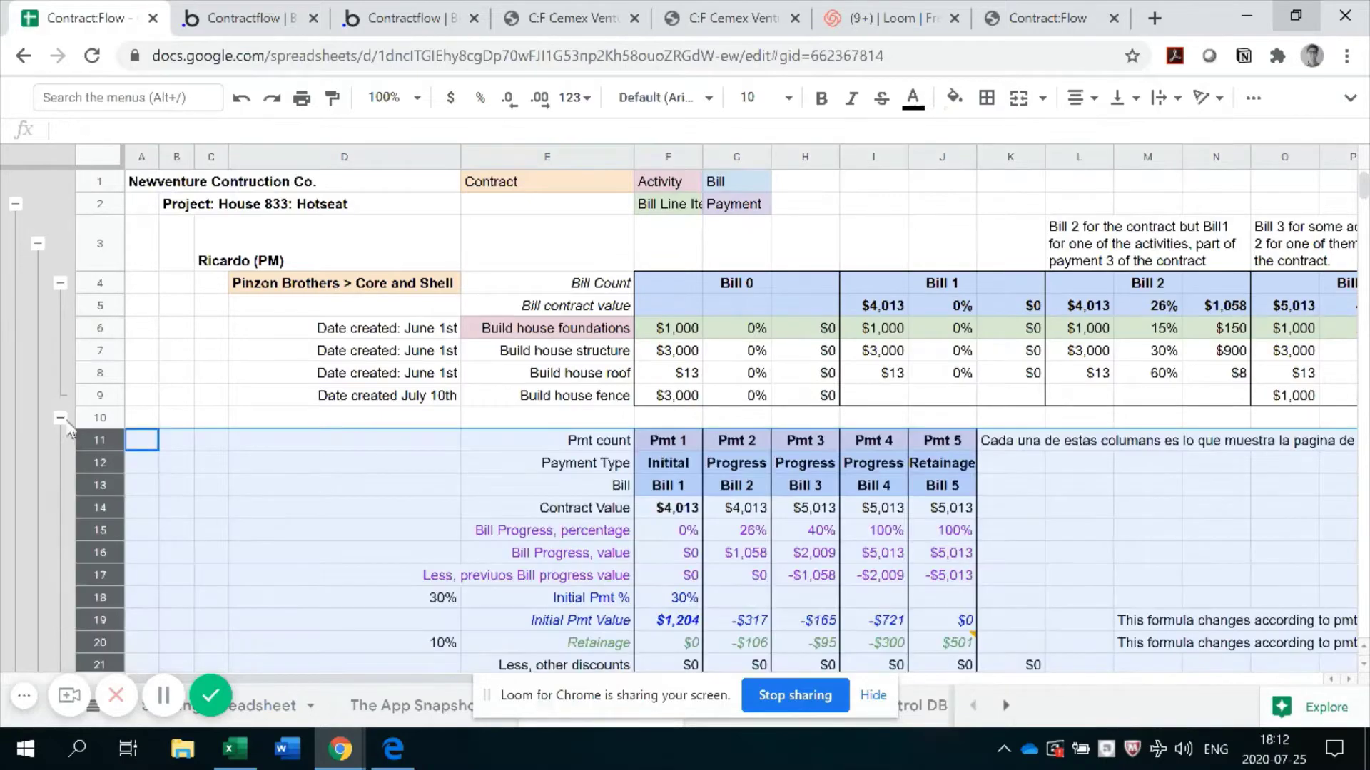
pyautogui.scroll(-2, 874, 298)
pyautogui.scroll(2, 874, 299)
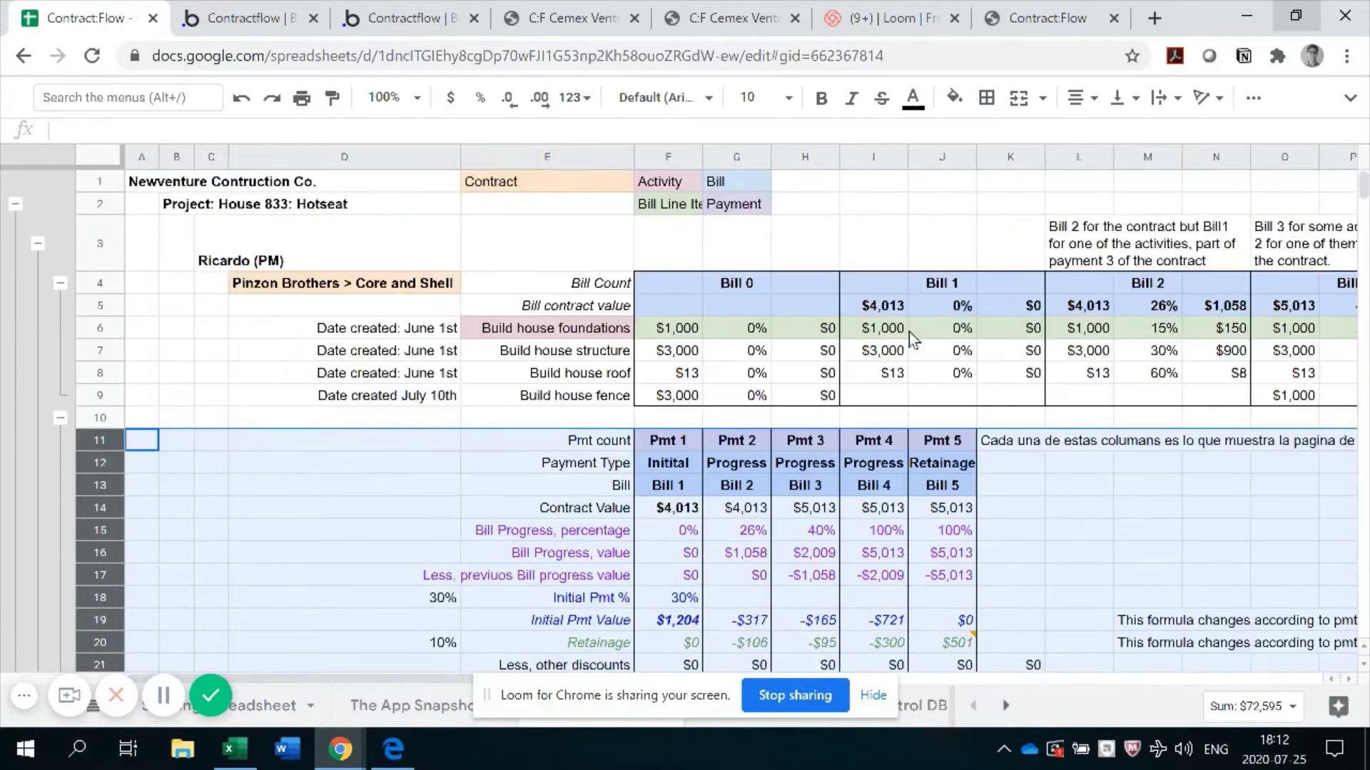
pyautogui.click(941, 284)
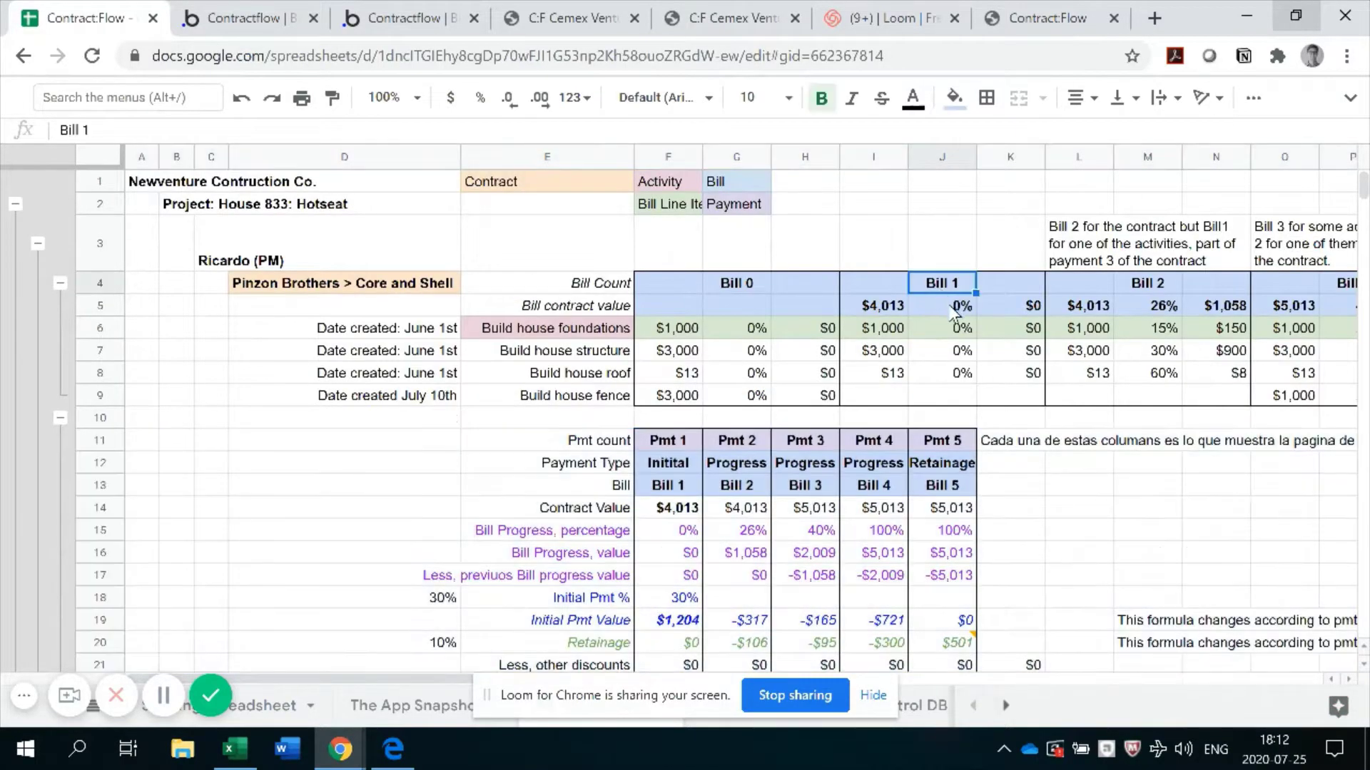
pyautogui.click(678, 485)
pyautogui.scroll(-2, 689, 456)
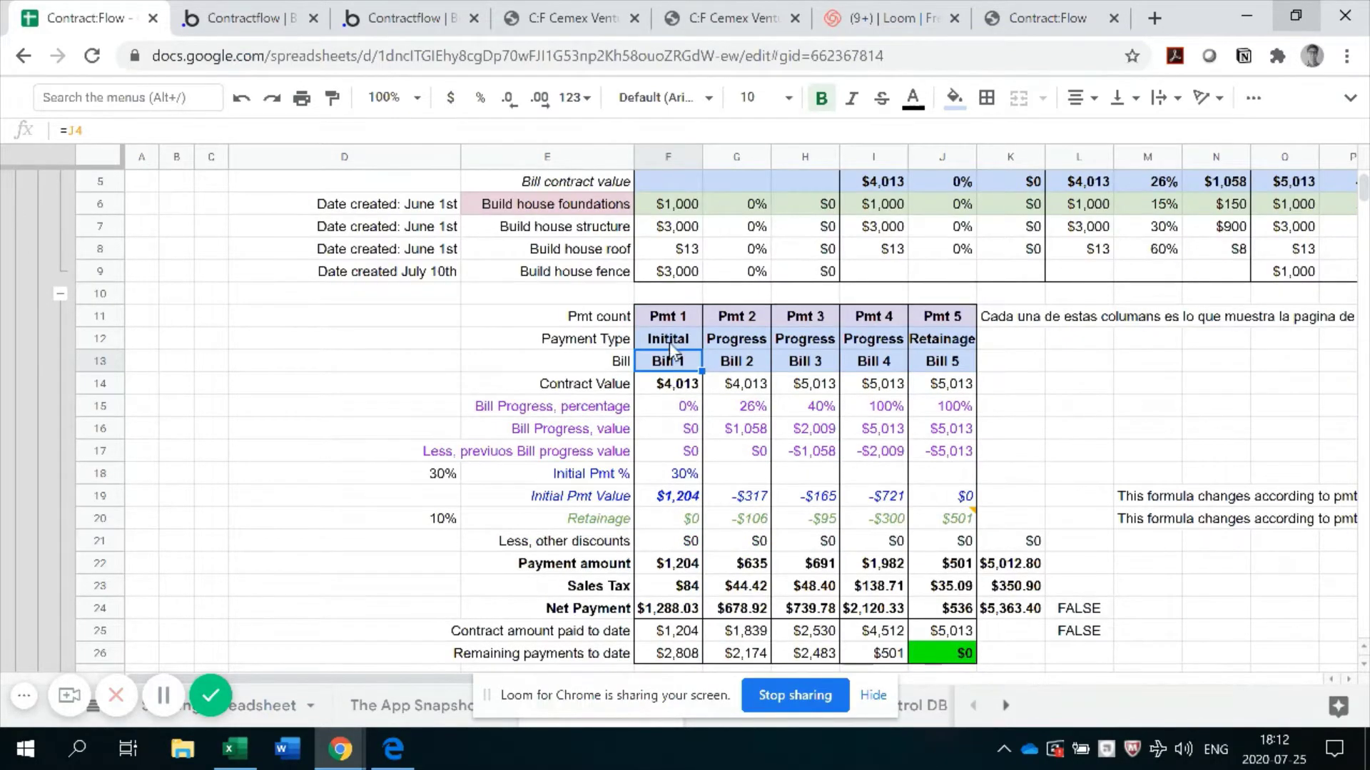
pyautogui.click(679, 501)
pyautogui.scroll(2, 1021, 257)
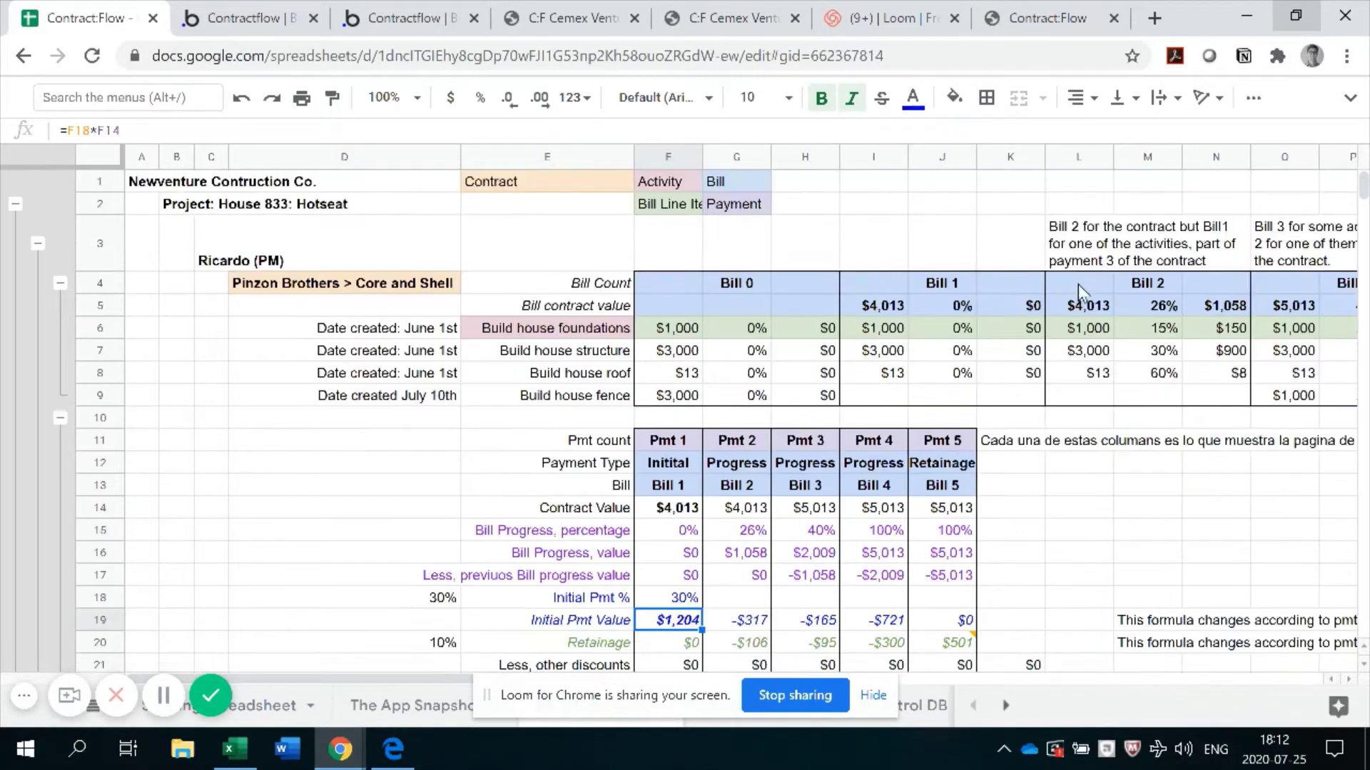
# Trace Bill 2 to Pmt 2 and examine its progress percentage, initial payment, retainage and other discounts
pyautogui.click(1142, 202)
pyautogui.scroll(-3, 1042, 336)
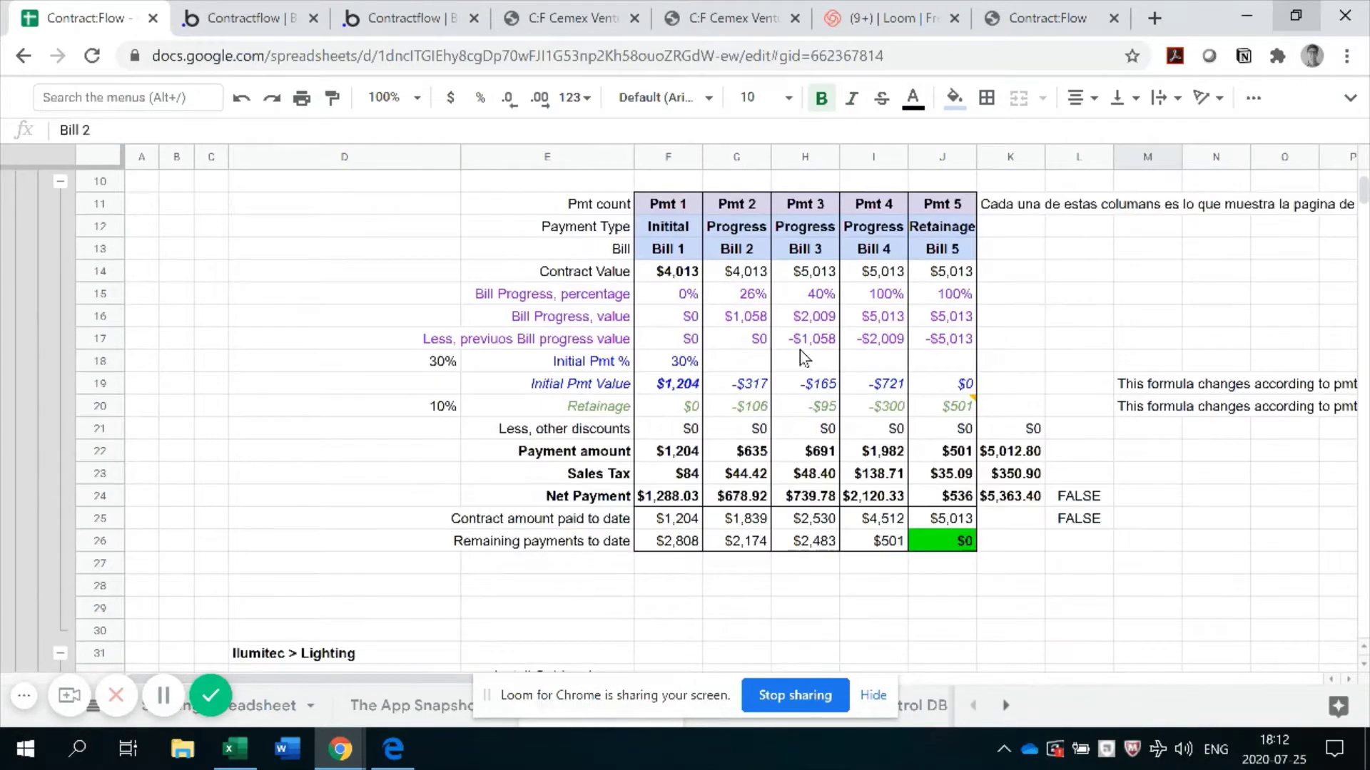
pyautogui.click(754, 301)
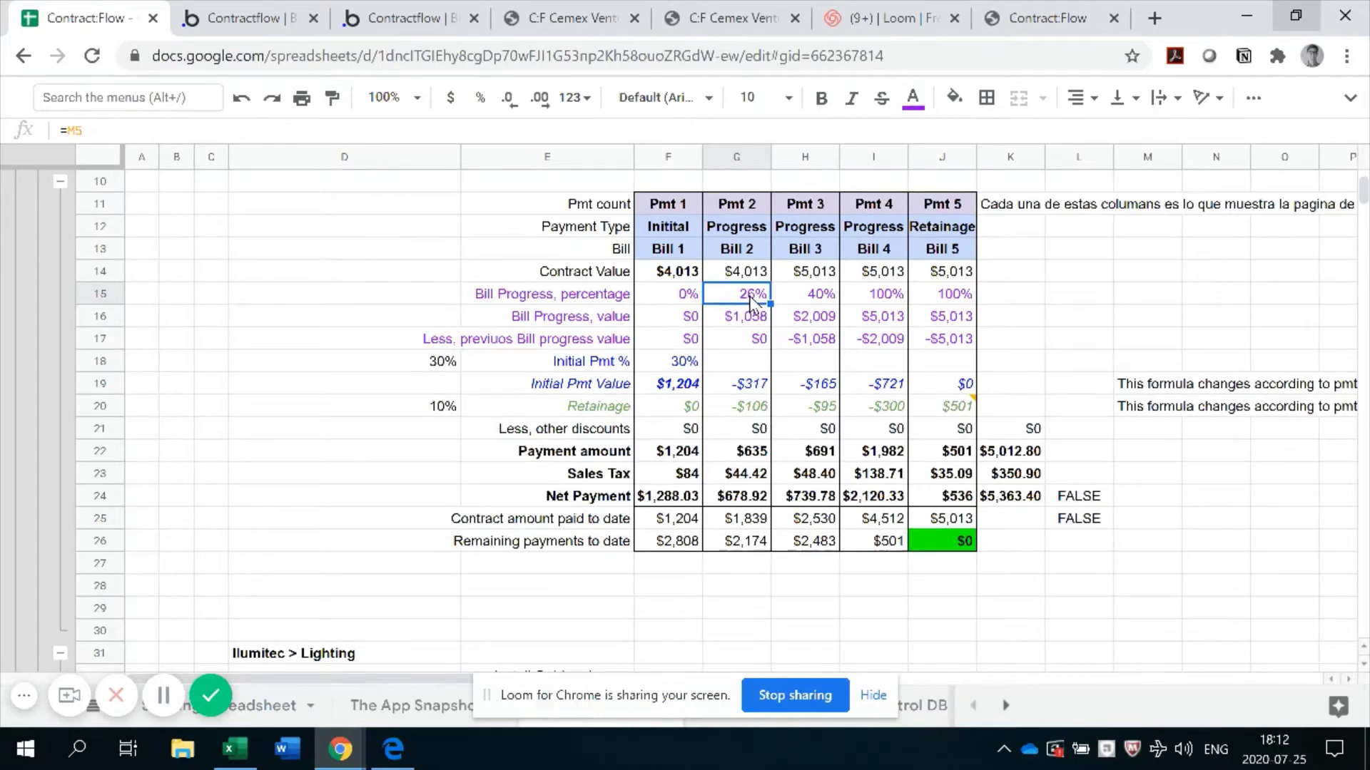
pyautogui.moveTo(758, 388); pyautogui.dragTo(755, 429)
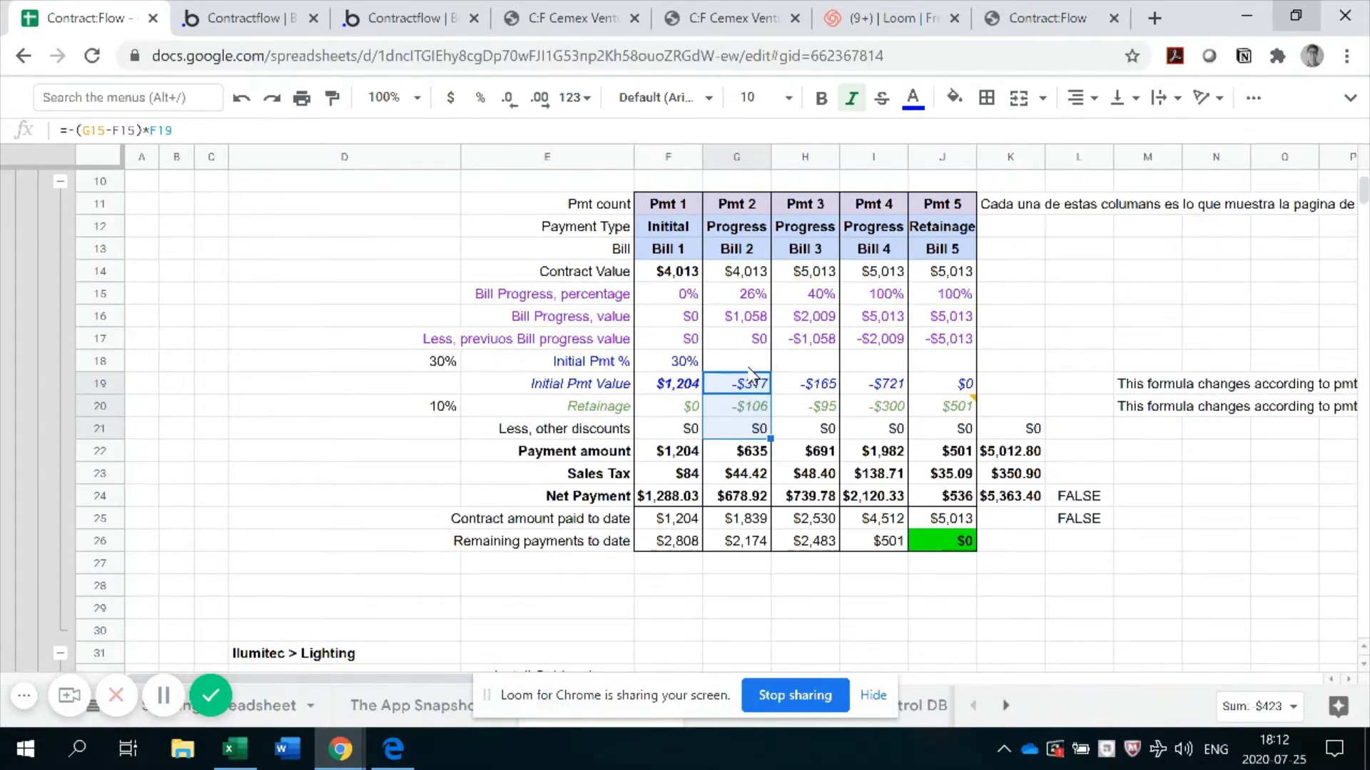
pyautogui.click(749, 406)
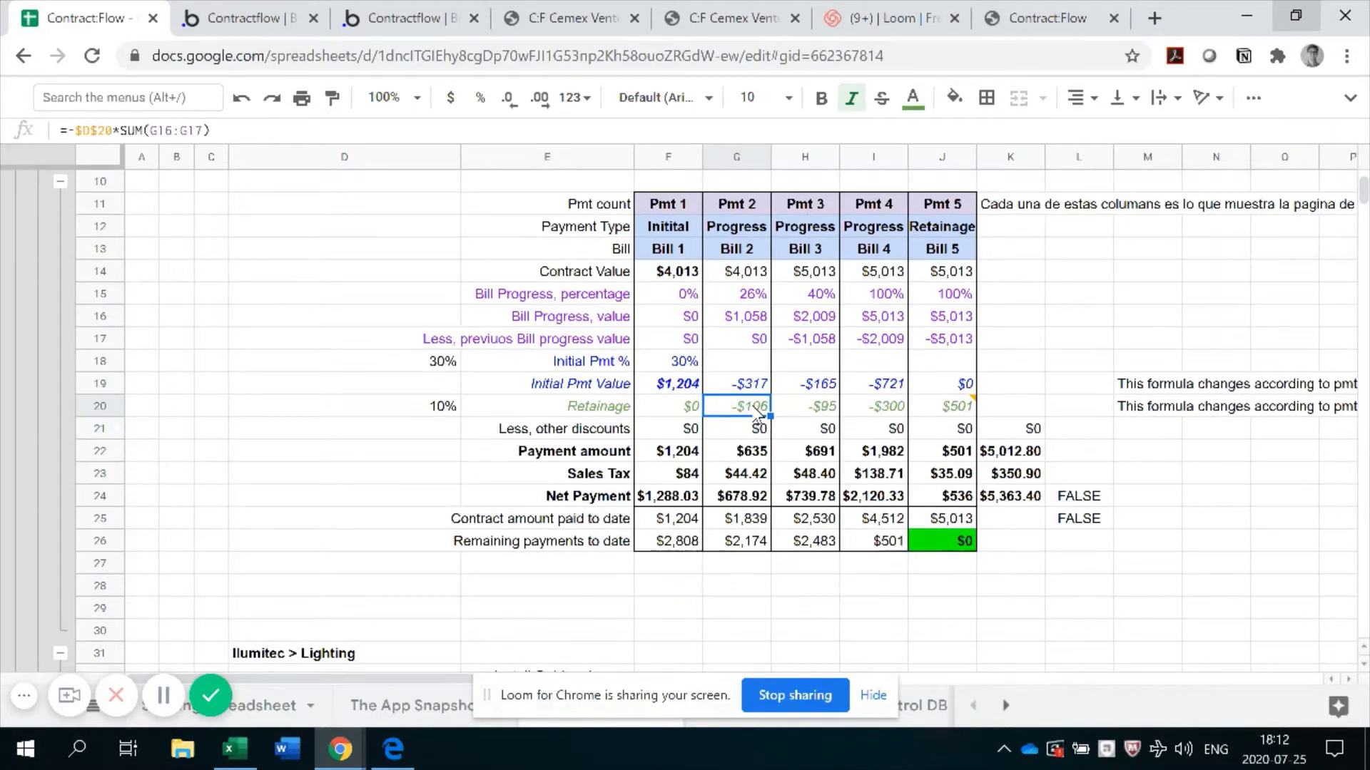
pyautogui.click(741, 436)
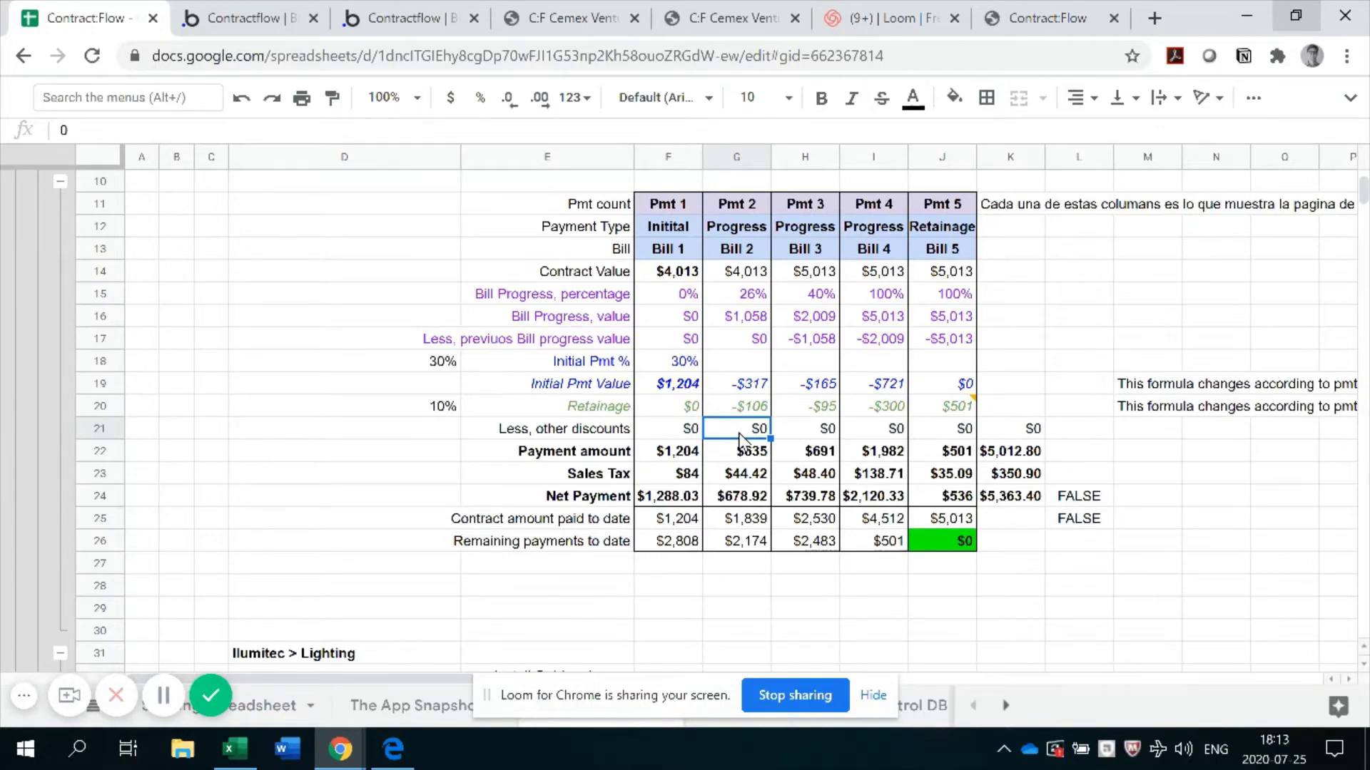
# Compare the payments table with the other contracts and with the Pinzon Brothers foundations, structure and roof activities
pyautogui.scroll(3, 726, 334)
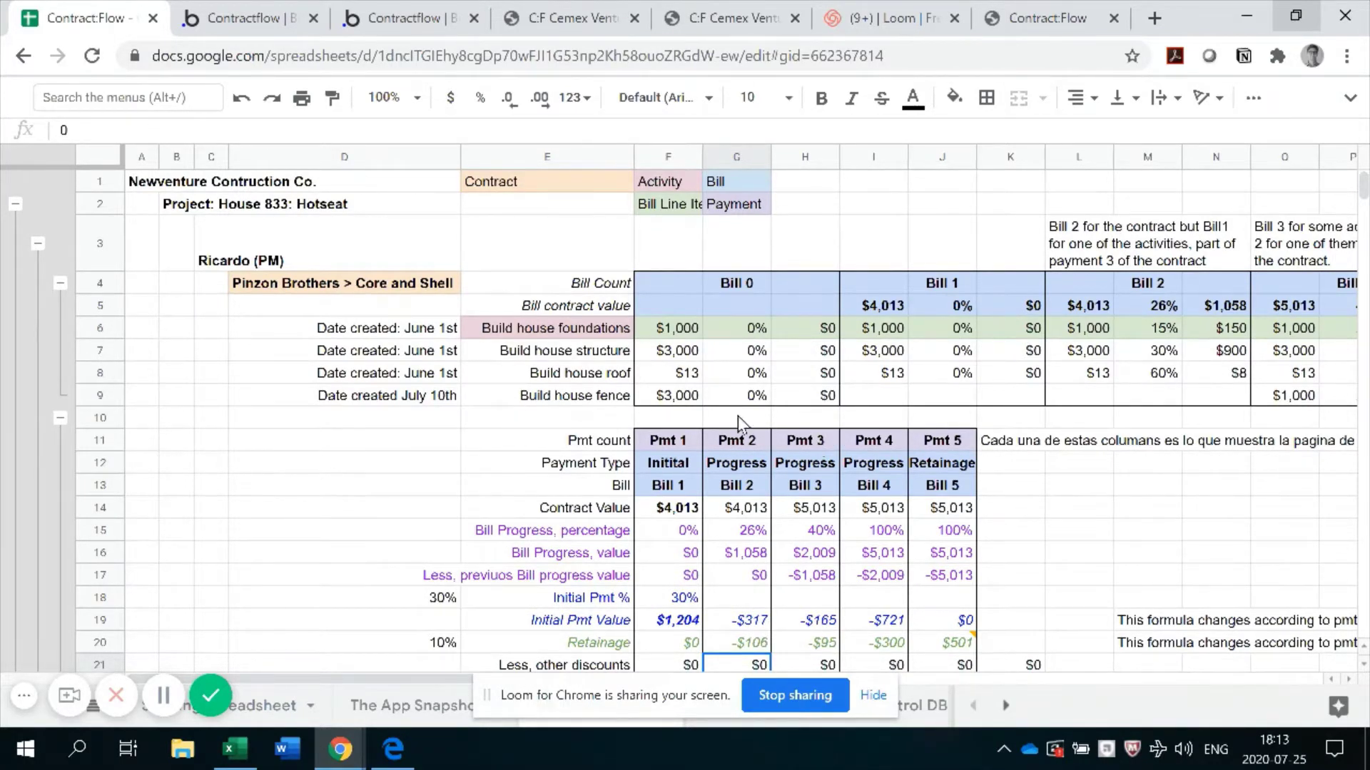
pyautogui.scroll(-6, 315, 407)
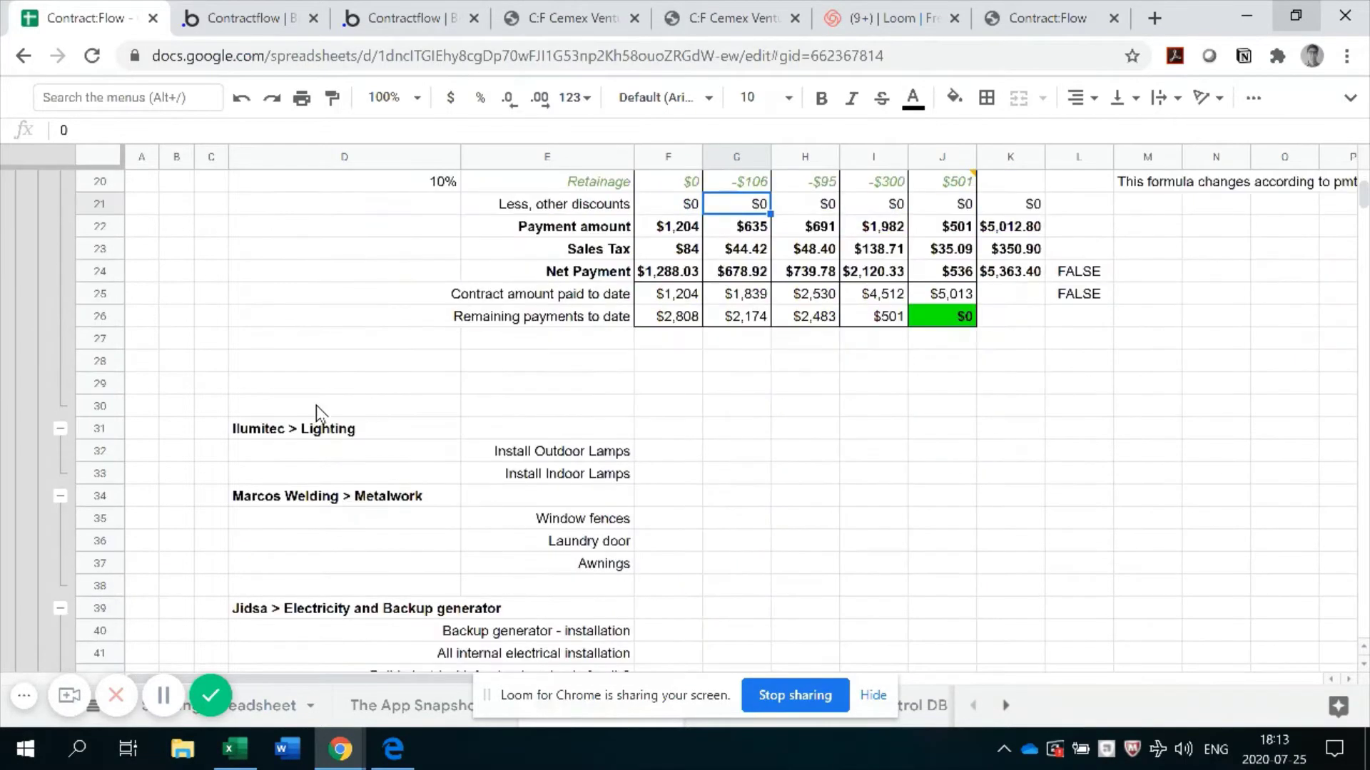
pyautogui.scroll(6, 343, 408)
pyautogui.scroll(-6, 341, 334)
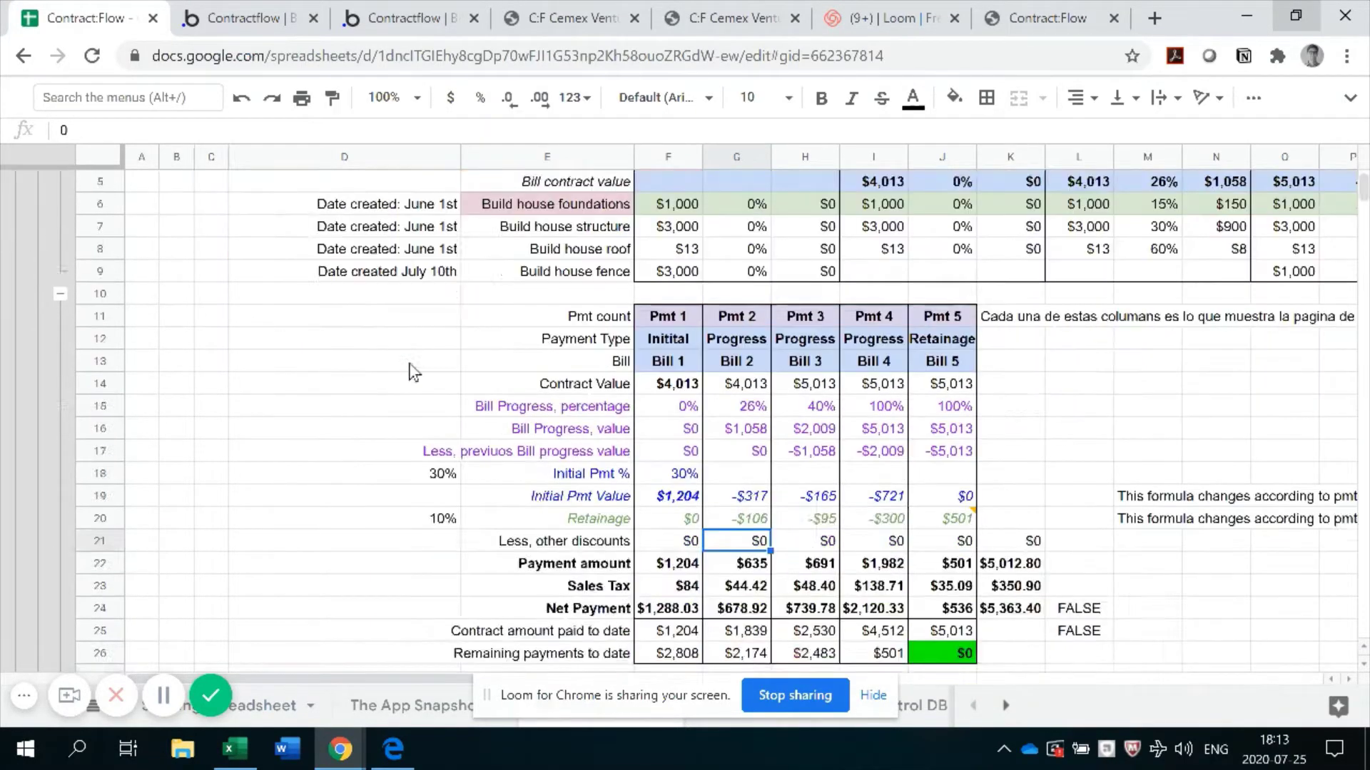
pyautogui.scroll(6, 392, 367)
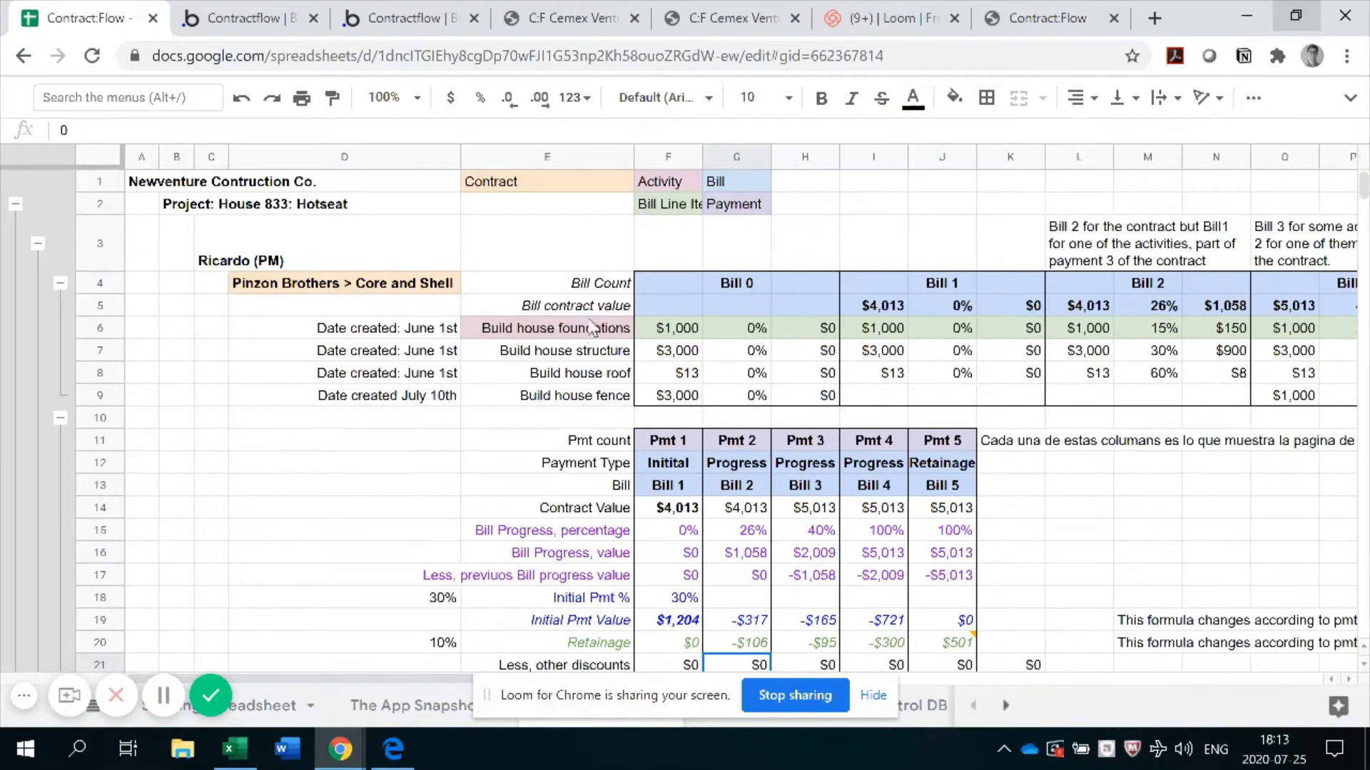
pyautogui.moveTo(588, 328); pyautogui.dragTo(595, 389)
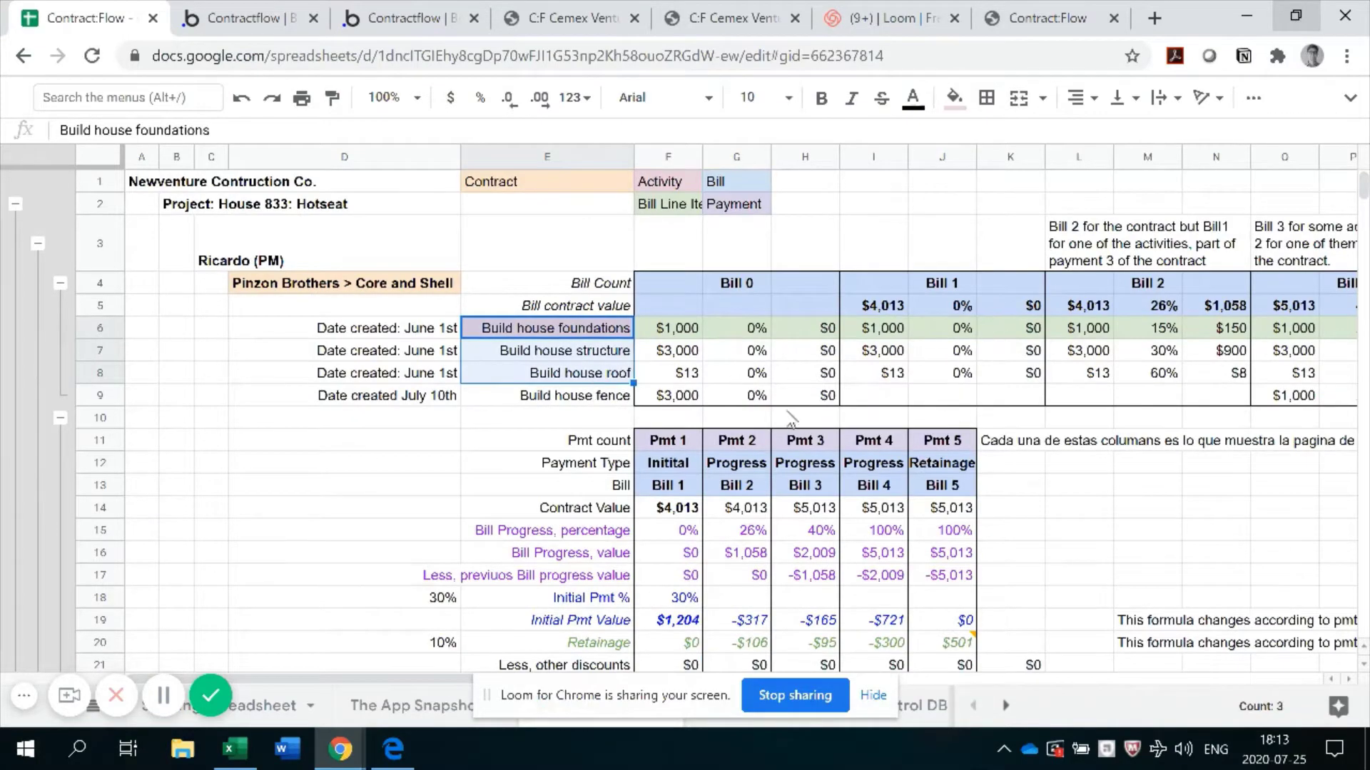
# Collapse the activity and payment rows of every contract and the project manager's group under House 833
pyautogui.scroll(-2, 769, 392)
pyautogui.scroll(2, 716, 387)
pyautogui.click(60, 419)
pyautogui.click(60, 282)
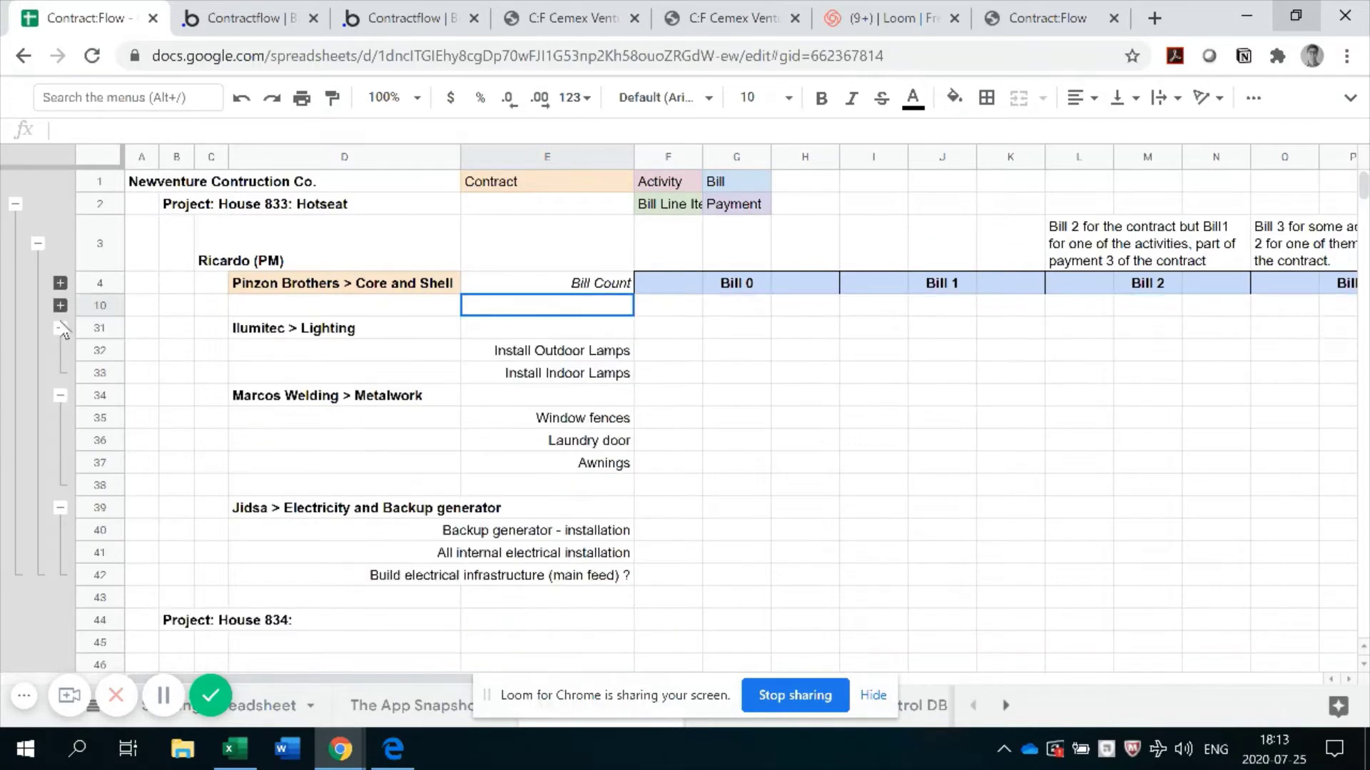
pyautogui.click(60, 327)
pyautogui.click(60, 350)
pyautogui.click(60, 372)
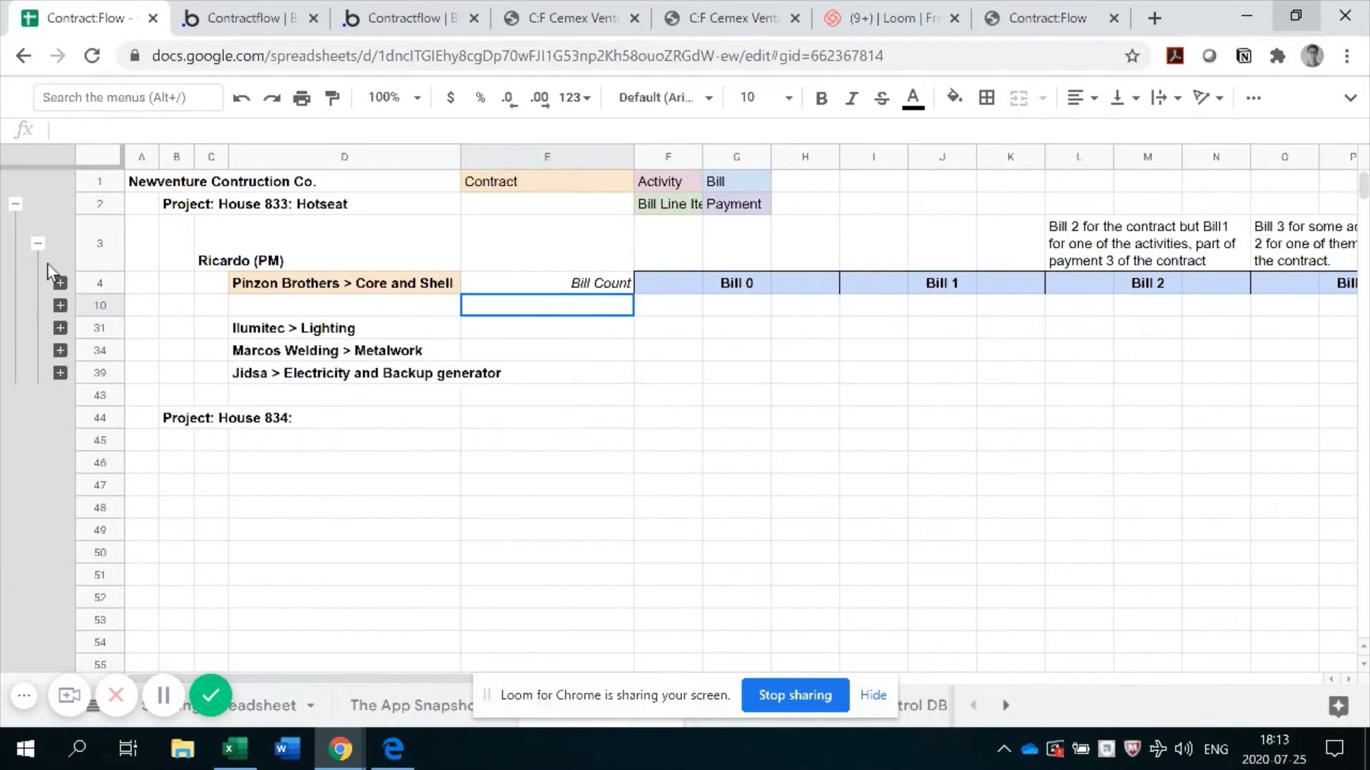
pyautogui.click(38, 243)
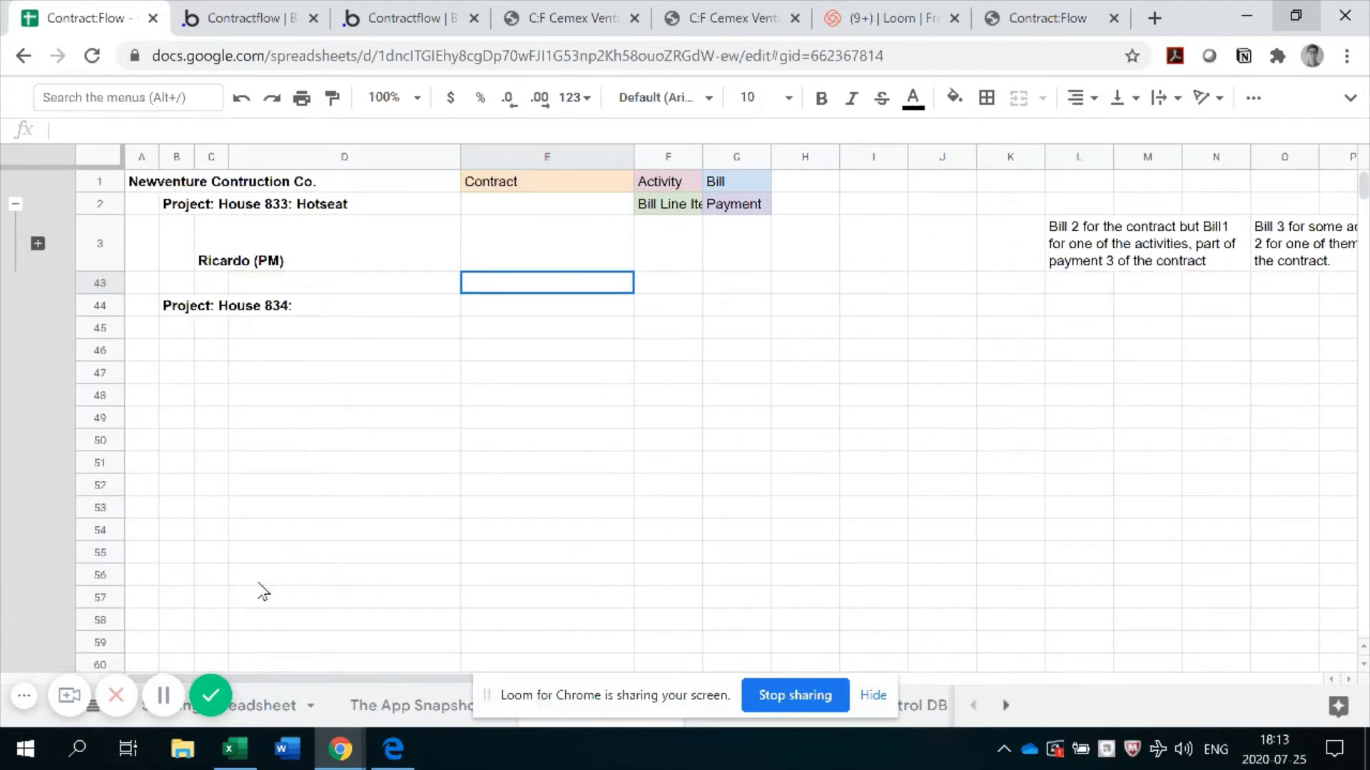
# Switch to the Hermanos Pinzon accounts workbook in Excel and examine its contract heading and proposal line items down to the extras
pyautogui.click(237, 760)
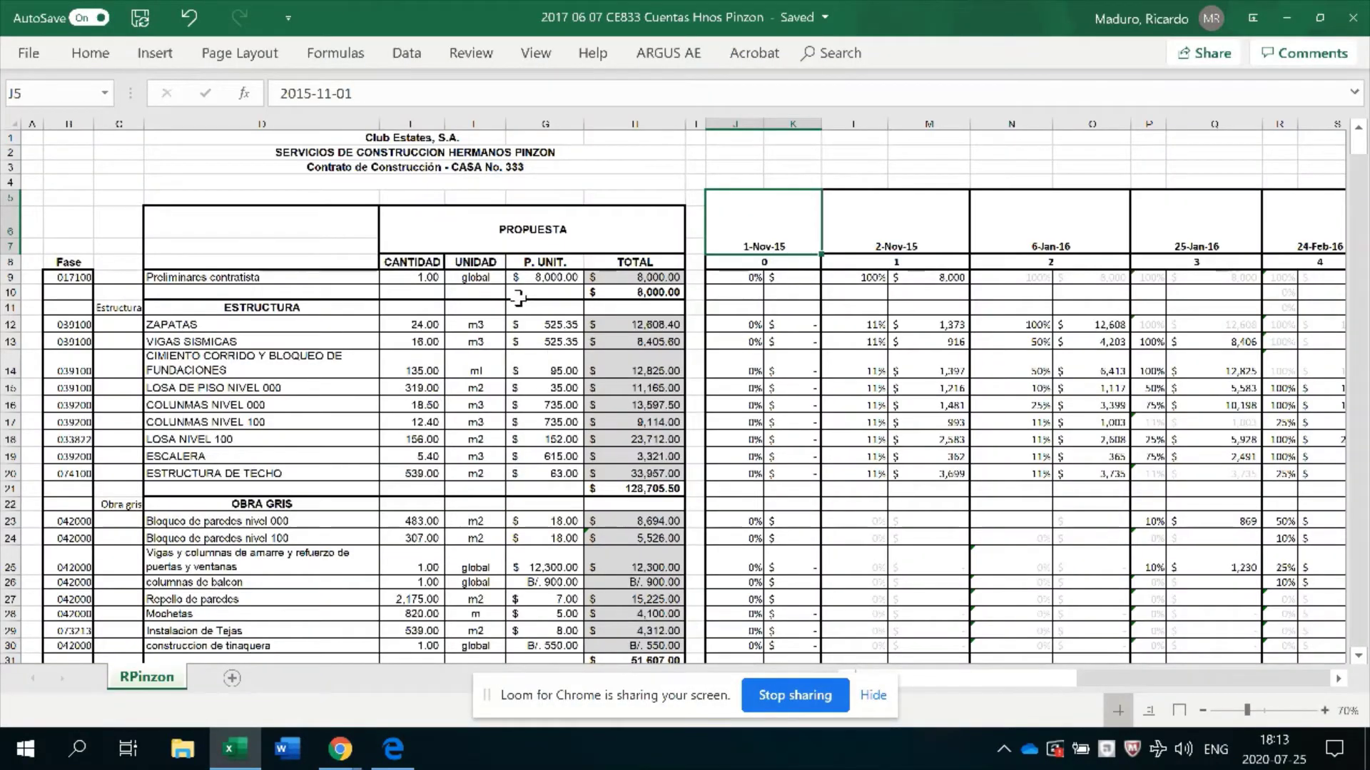
pyautogui.scroll(-5, 353, 324)
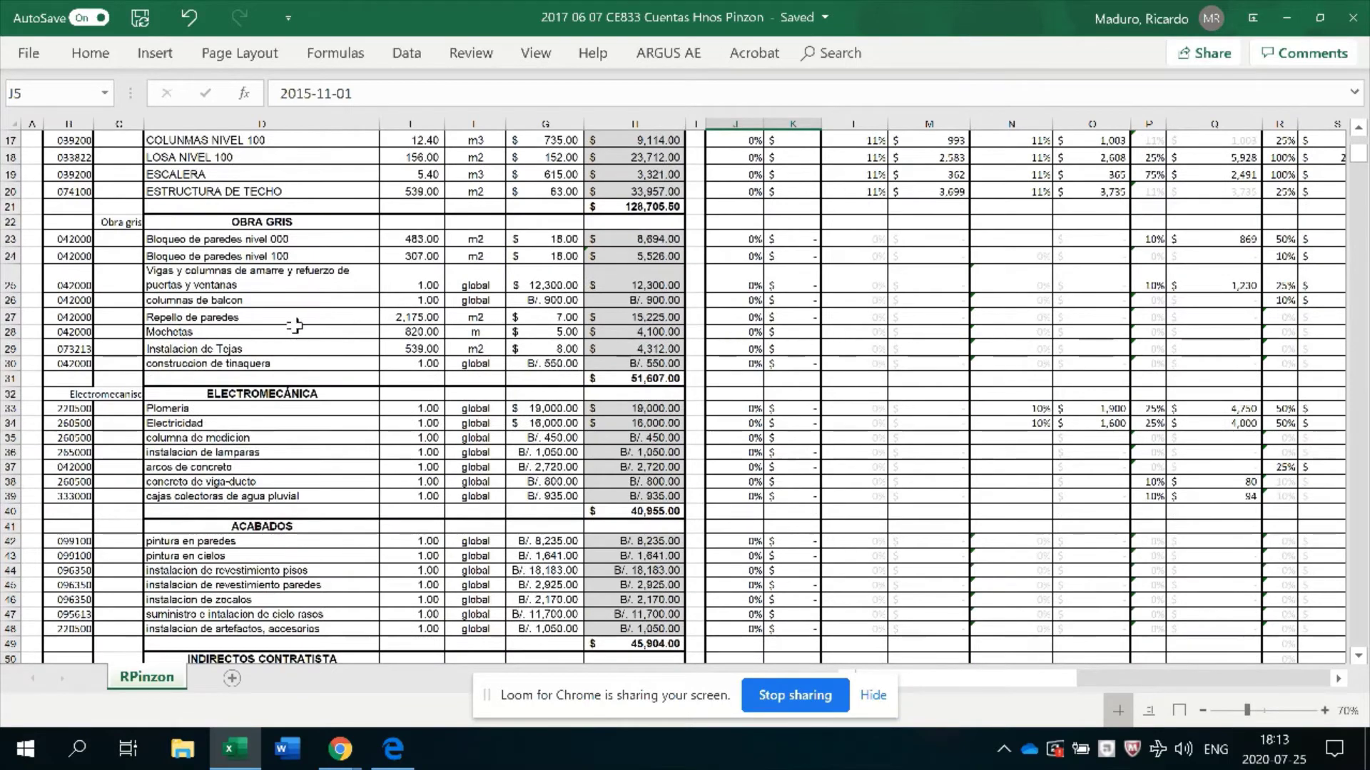
pyautogui.scroll(5, 296, 326)
pyautogui.click(487, 169)
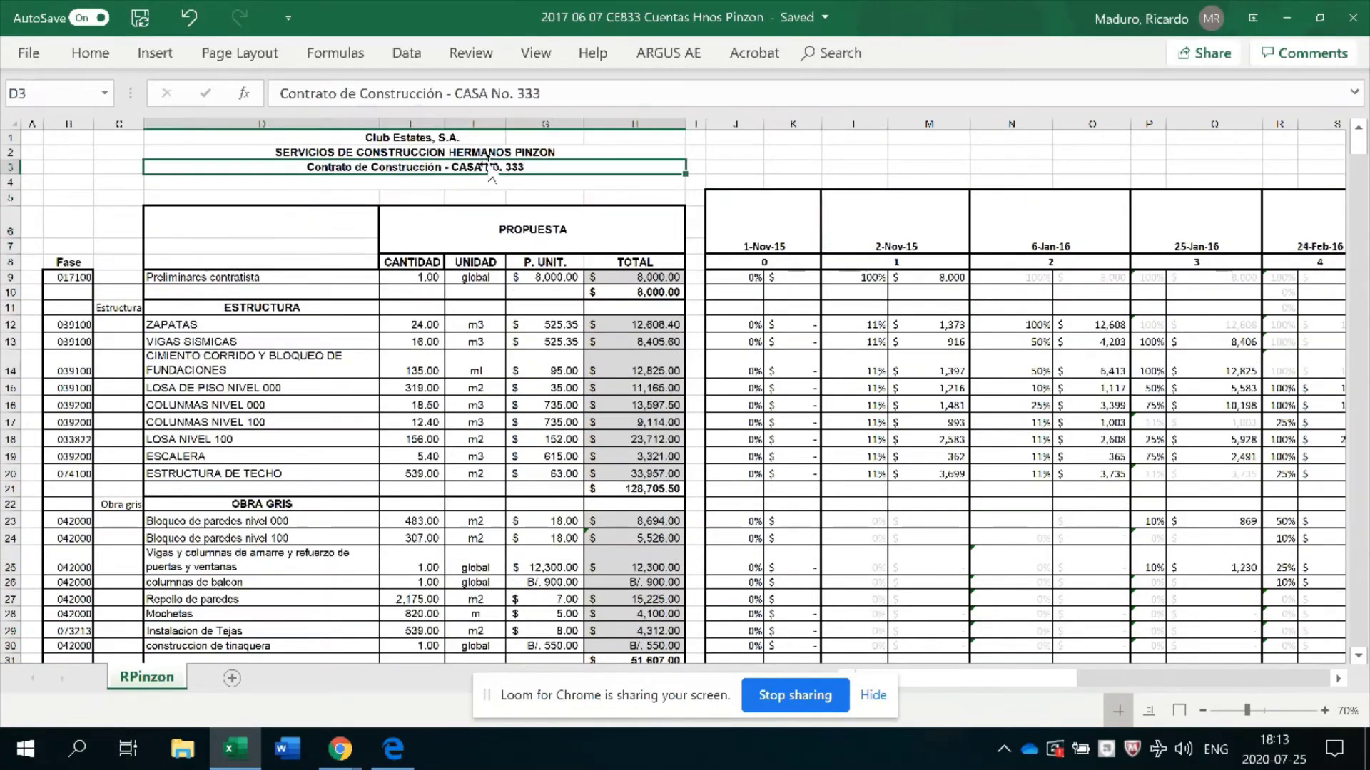
pyautogui.click(476, 154)
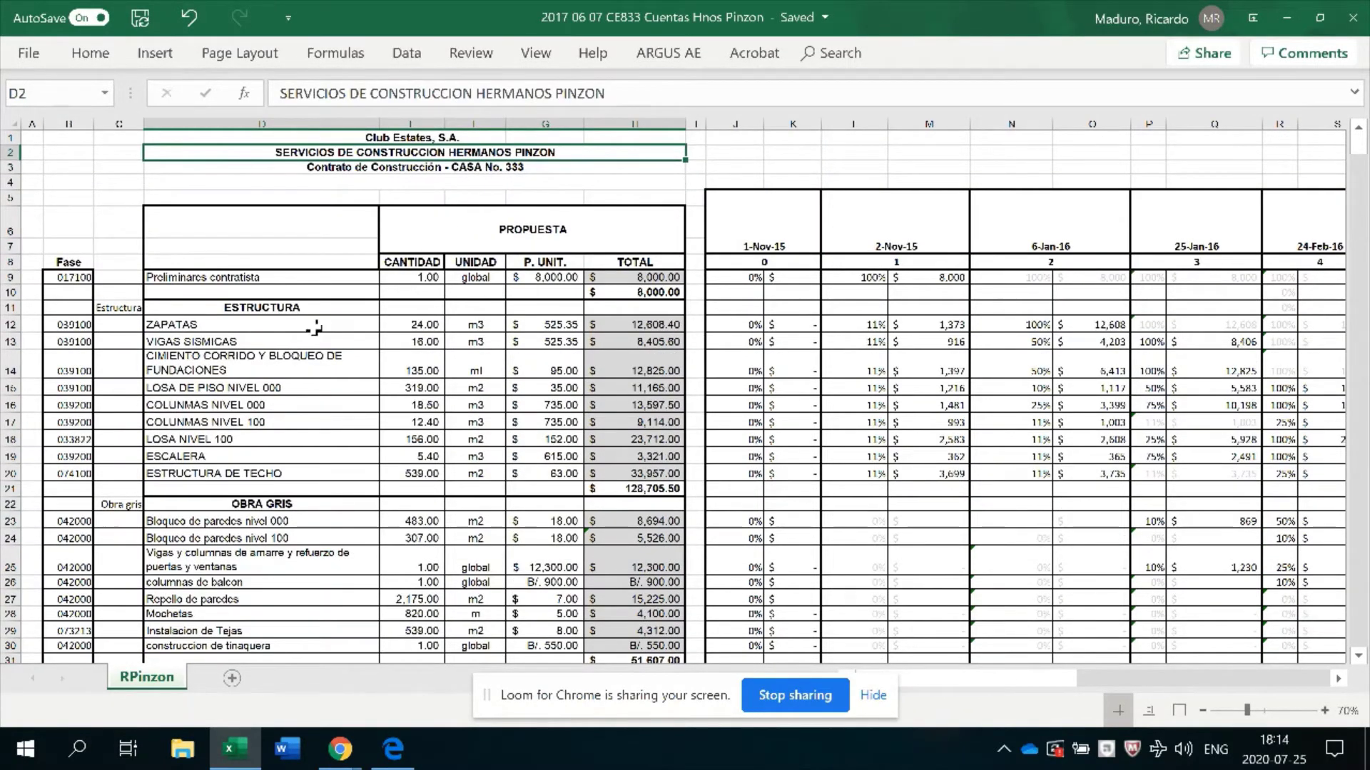
pyautogui.scroll(-9, 299, 325)
pyautogui.scroll(-1, 299, 353)
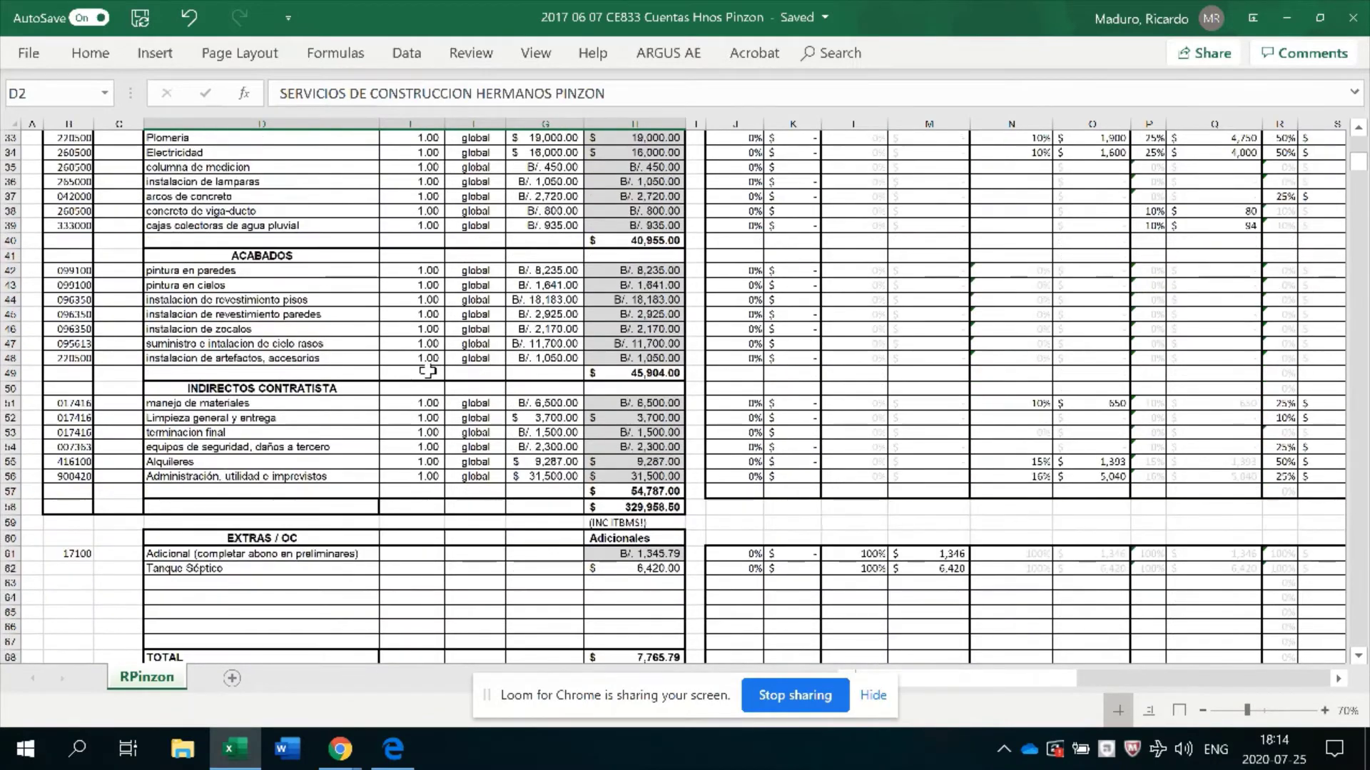
pyautogui.scroll(11, 305, 357)
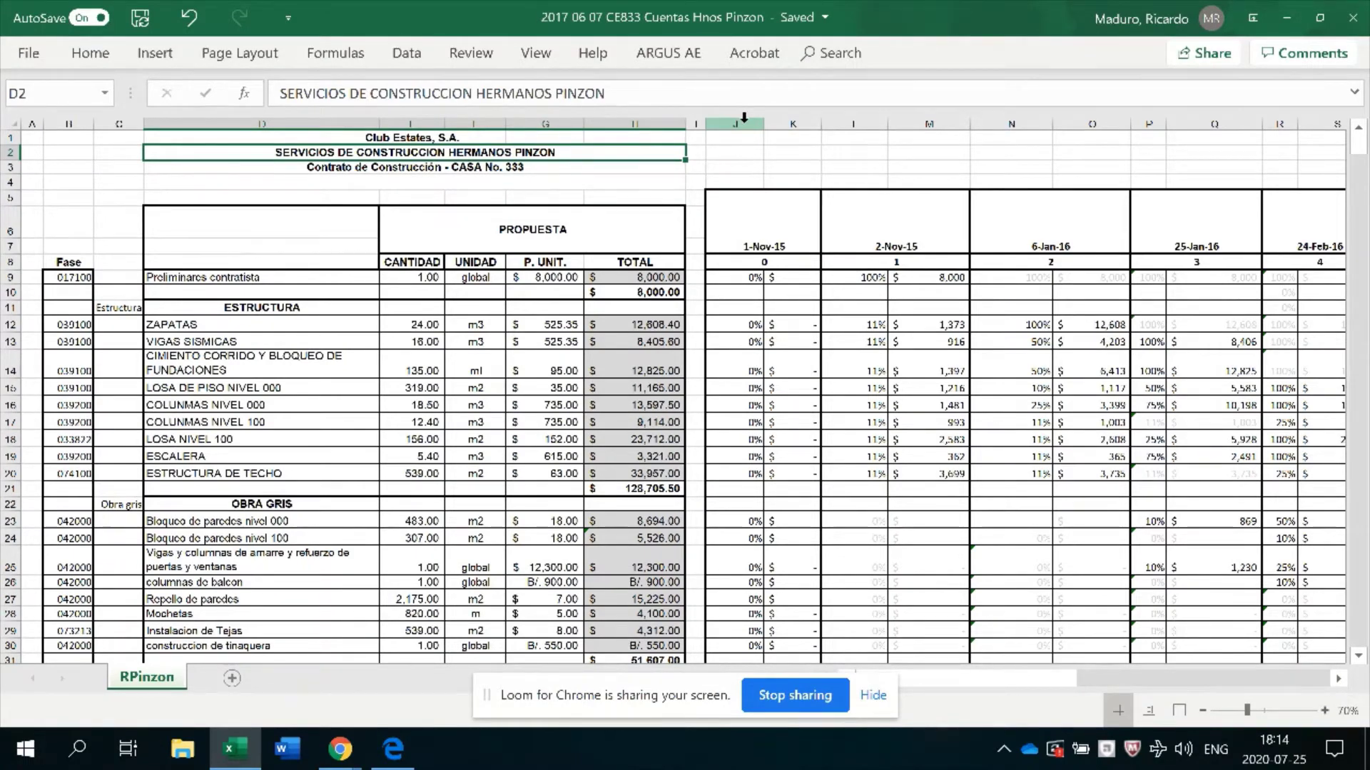
# Examine the dated bill columns 0, 1 and 2 of the Hermanos Pinzon contract and return to the browser
pyautogui.moveTo(738, 118); pyautogui.dragTo(792, 123)
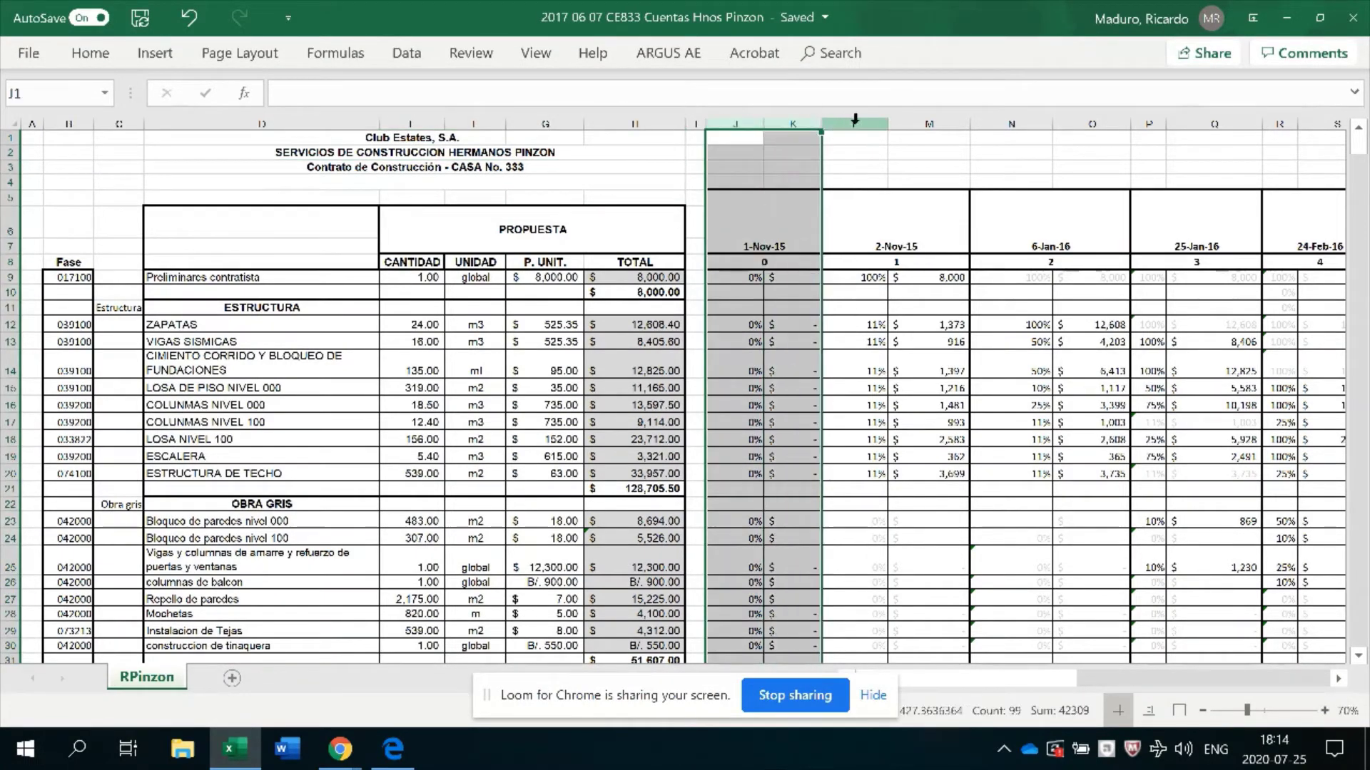
pyautogui.click(920, 124)
pyautogui.click(1013, 214)
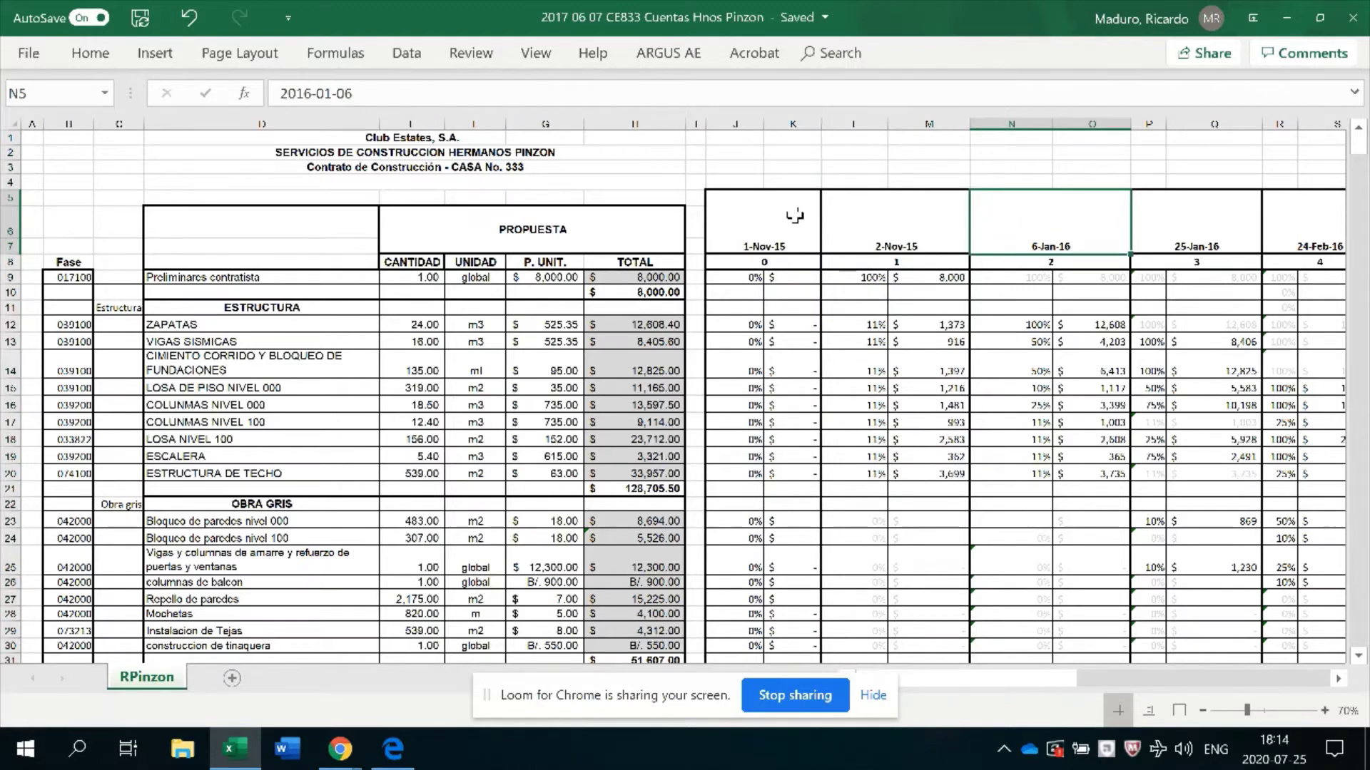
pyautogui.click(767, 212)
pyautogui.click(924, 212)
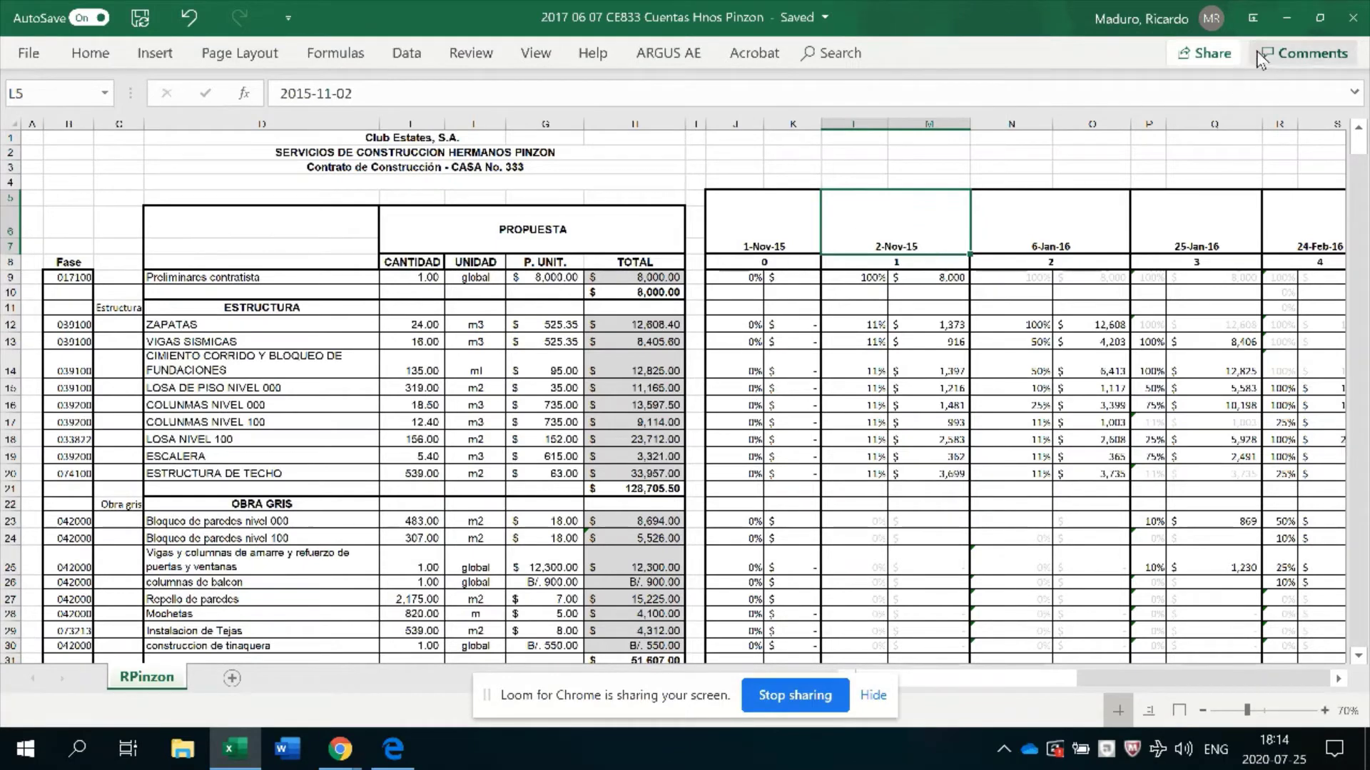
pyautogui.click(1287, 14)
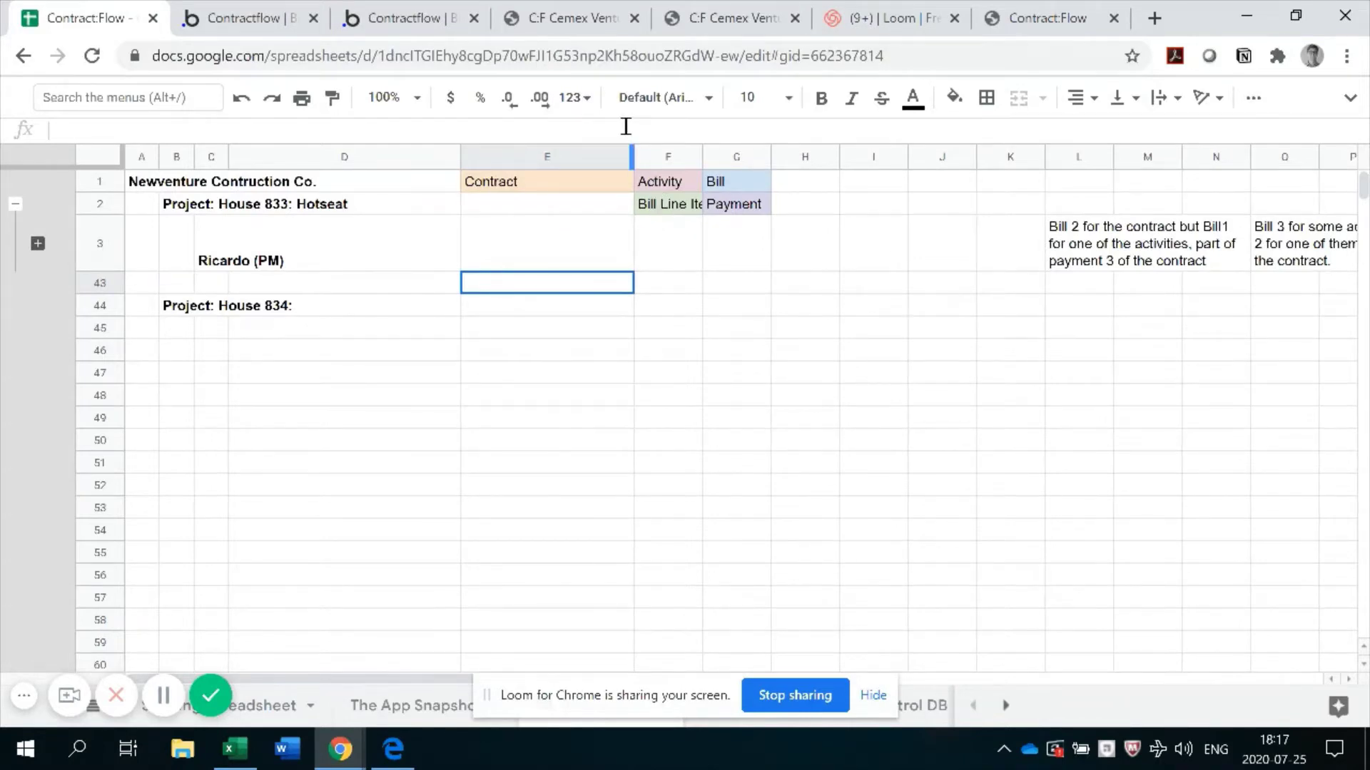
# Switch to the Cemex Ventures projects dashboard and examine the Contratado total across projects
pyautogui.click(579, 25)
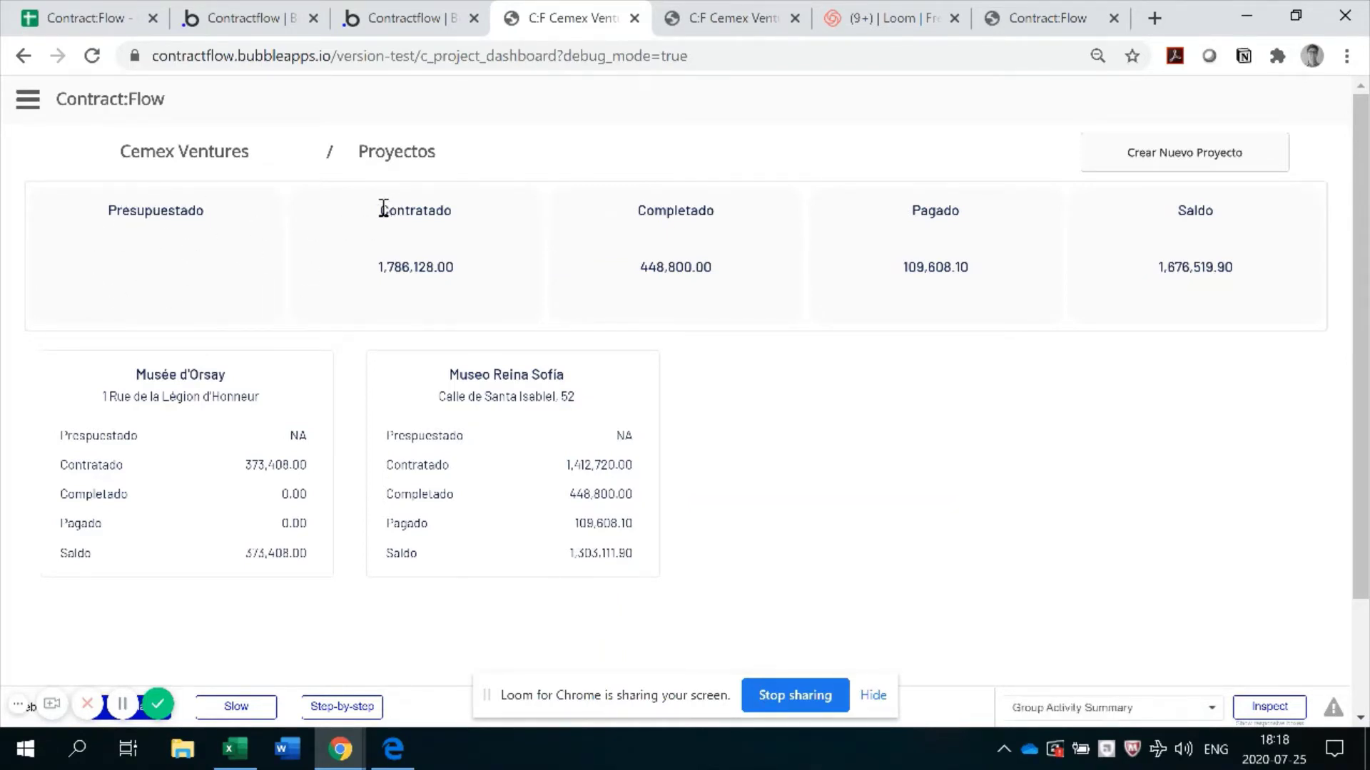
pyautogui.moveTo(378, 209); pyautogui.dragTo(465, 242)
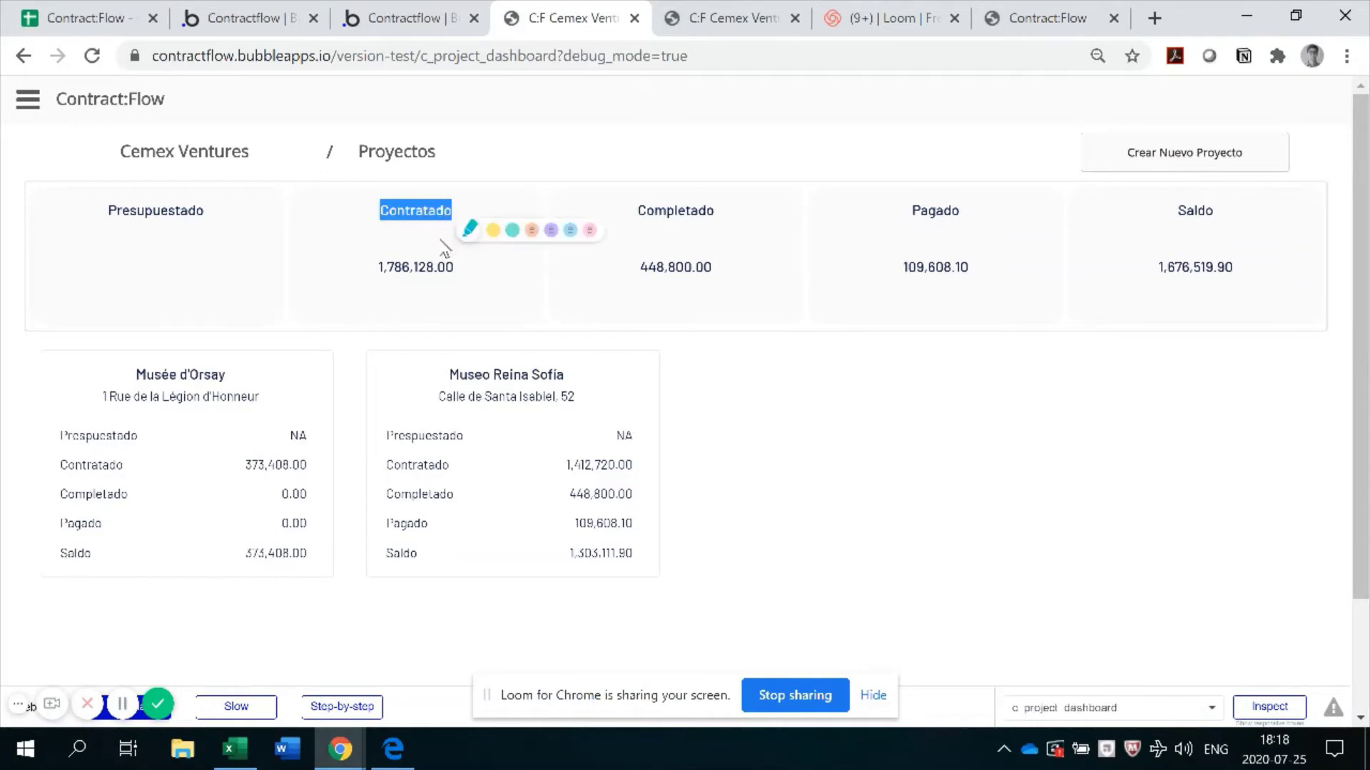
pyautogui.click(391, 275)
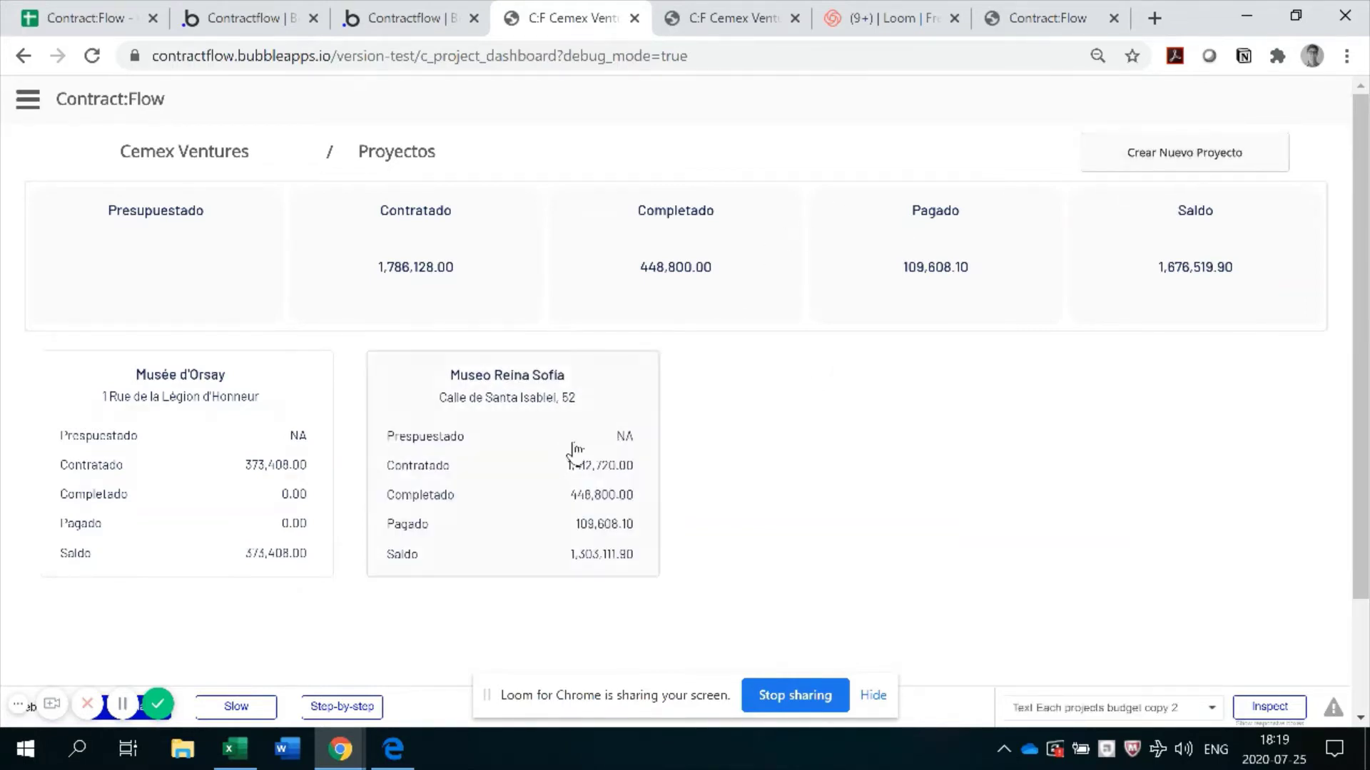
# Create a new project named House 833 with Panama as its location
pyautogui.click(1147, 157)
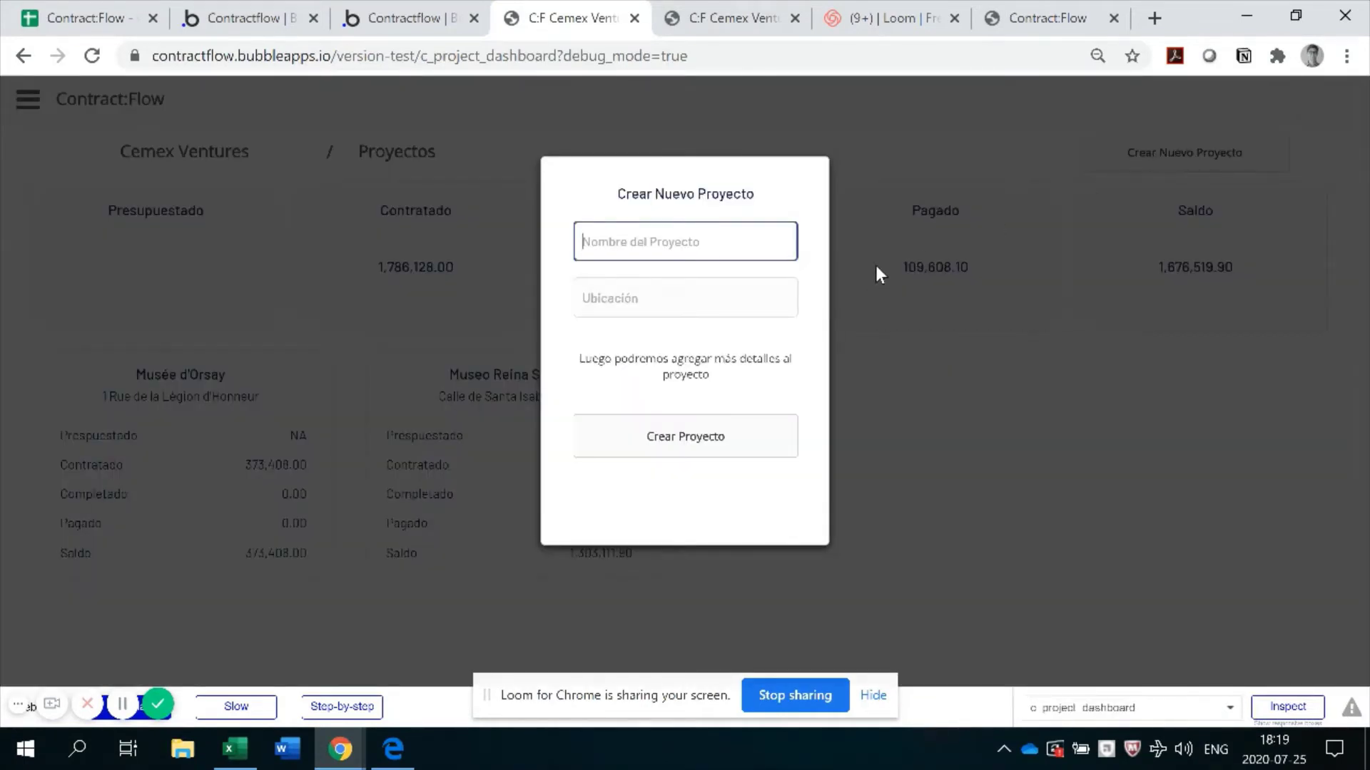
pyautogui.write('House 833')
pyautogui.press('Tab')
pyautogui.write('Pan')
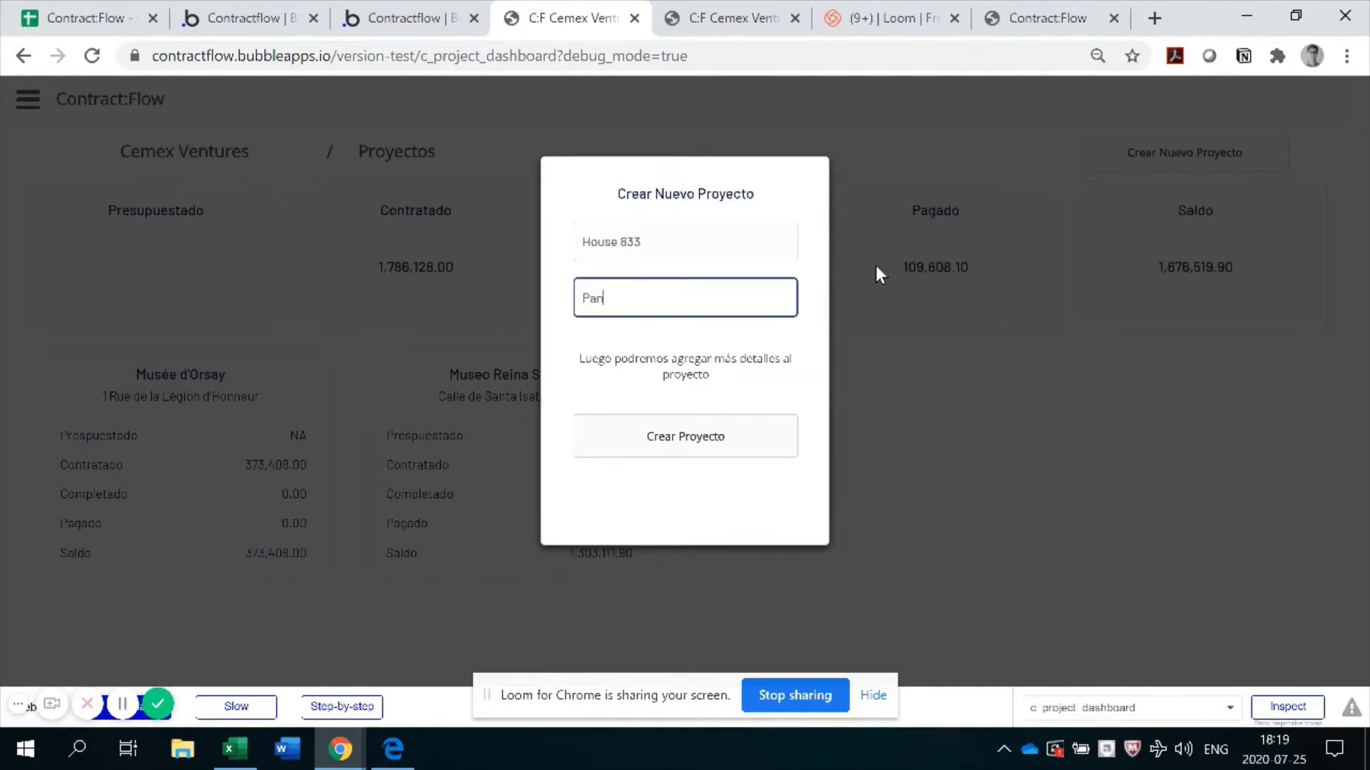
pyautogui.write('ama')
pyautogui.click(701, 441)
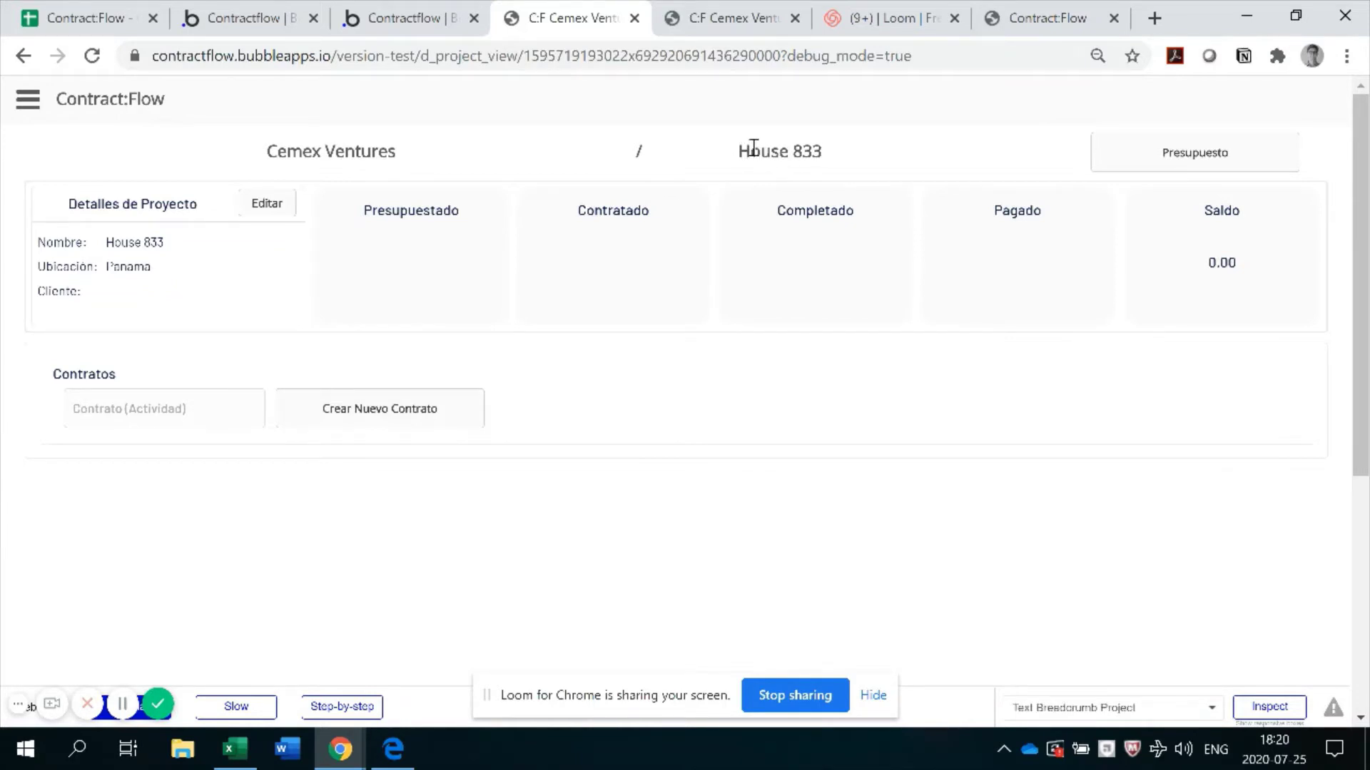
# Add two contracts, Plumbing and Electrical, to the House 833 project
pyautogui.click(204, 403)
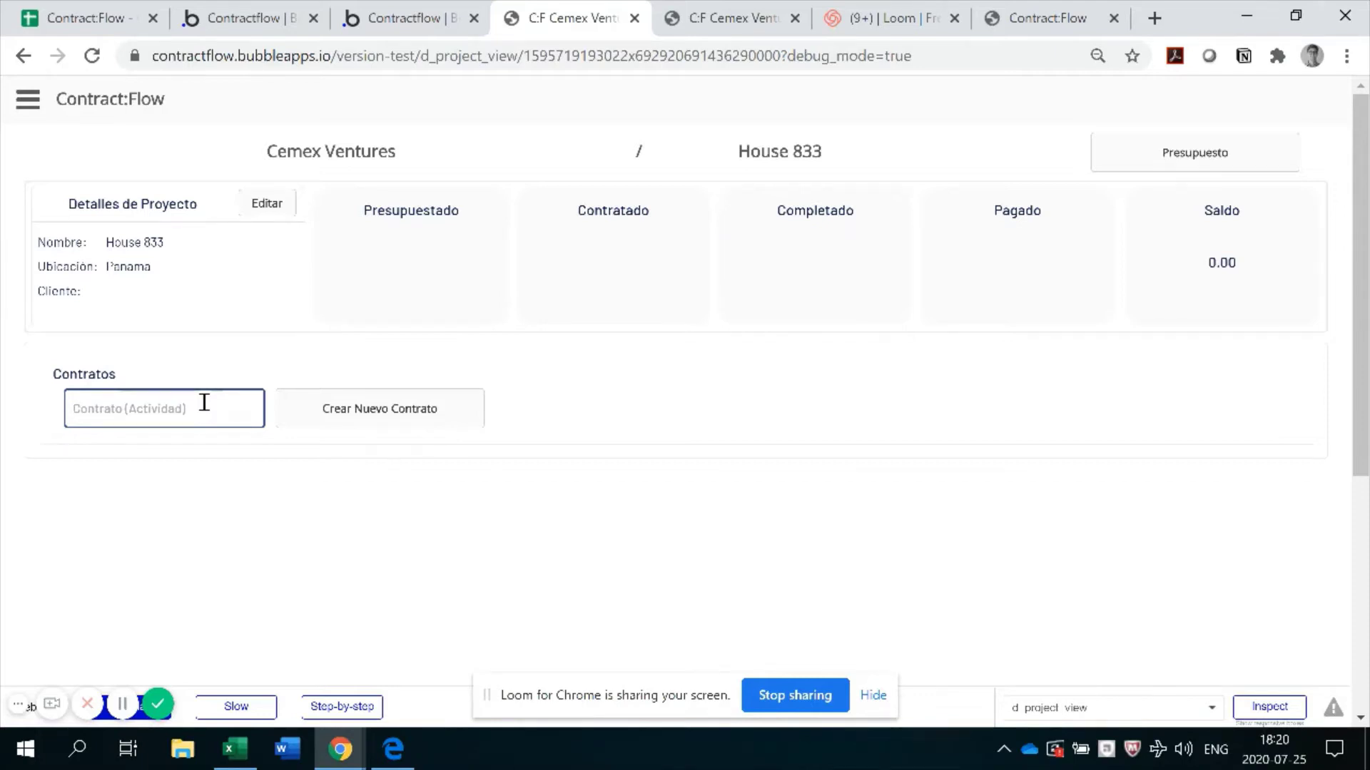
pyautogui.write('Plumbing')
pyautogui.press('Return')
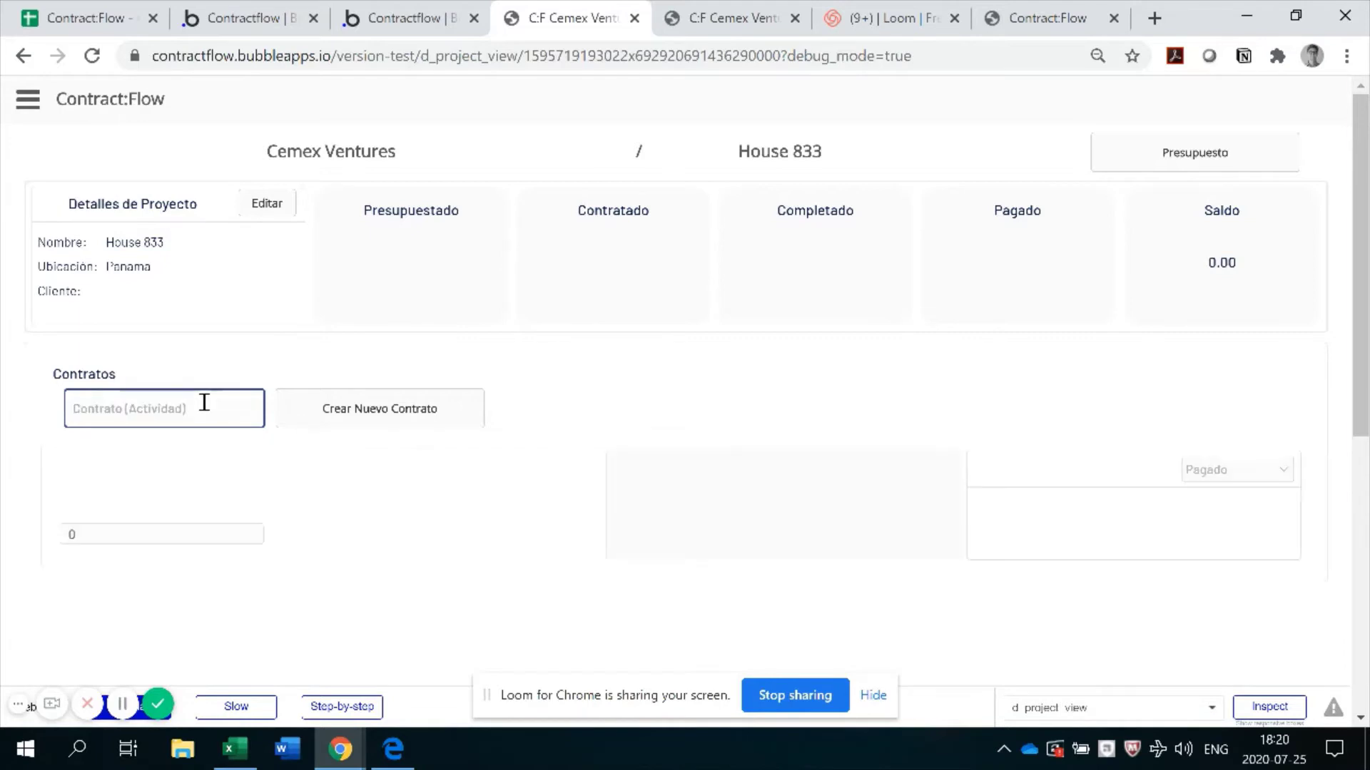
pyautogui.click(193, 411)
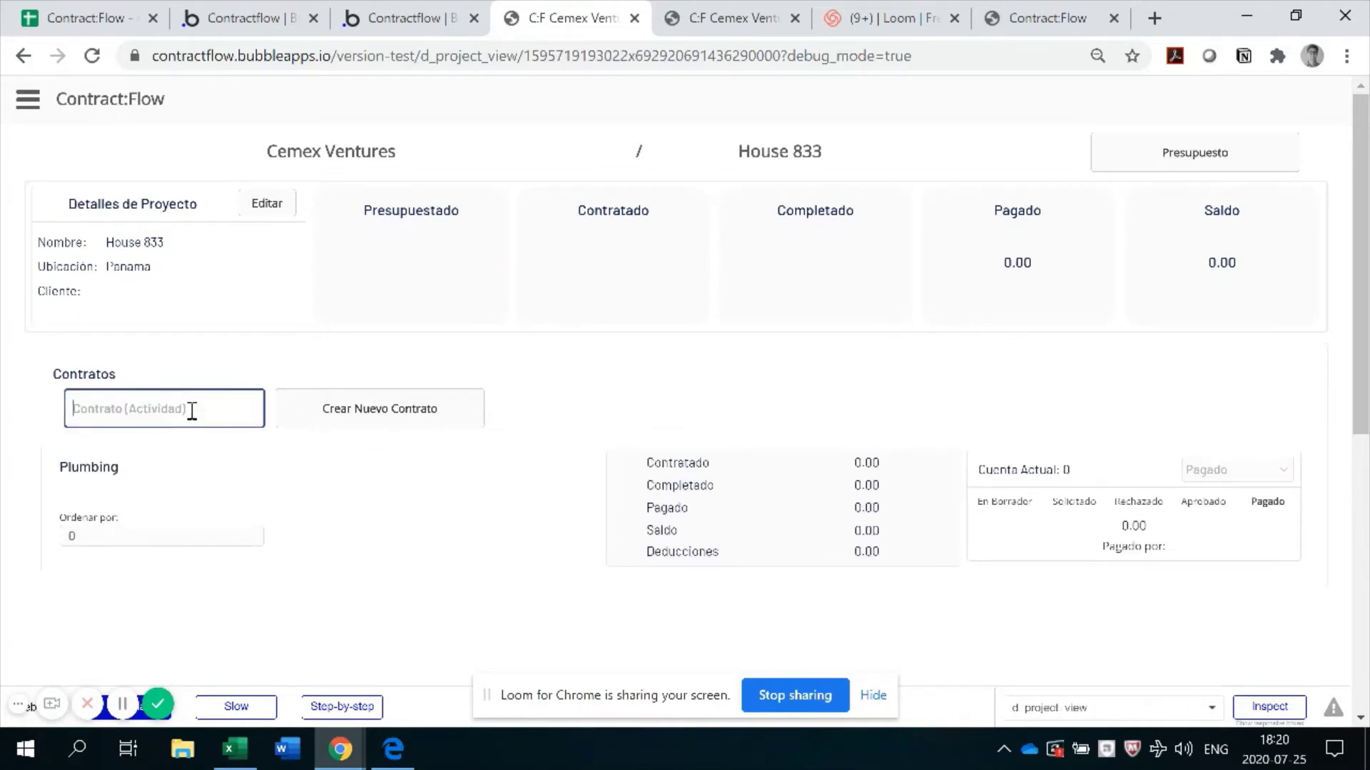
pyautogui.write('Electrical')
pyautogui.press('Return')
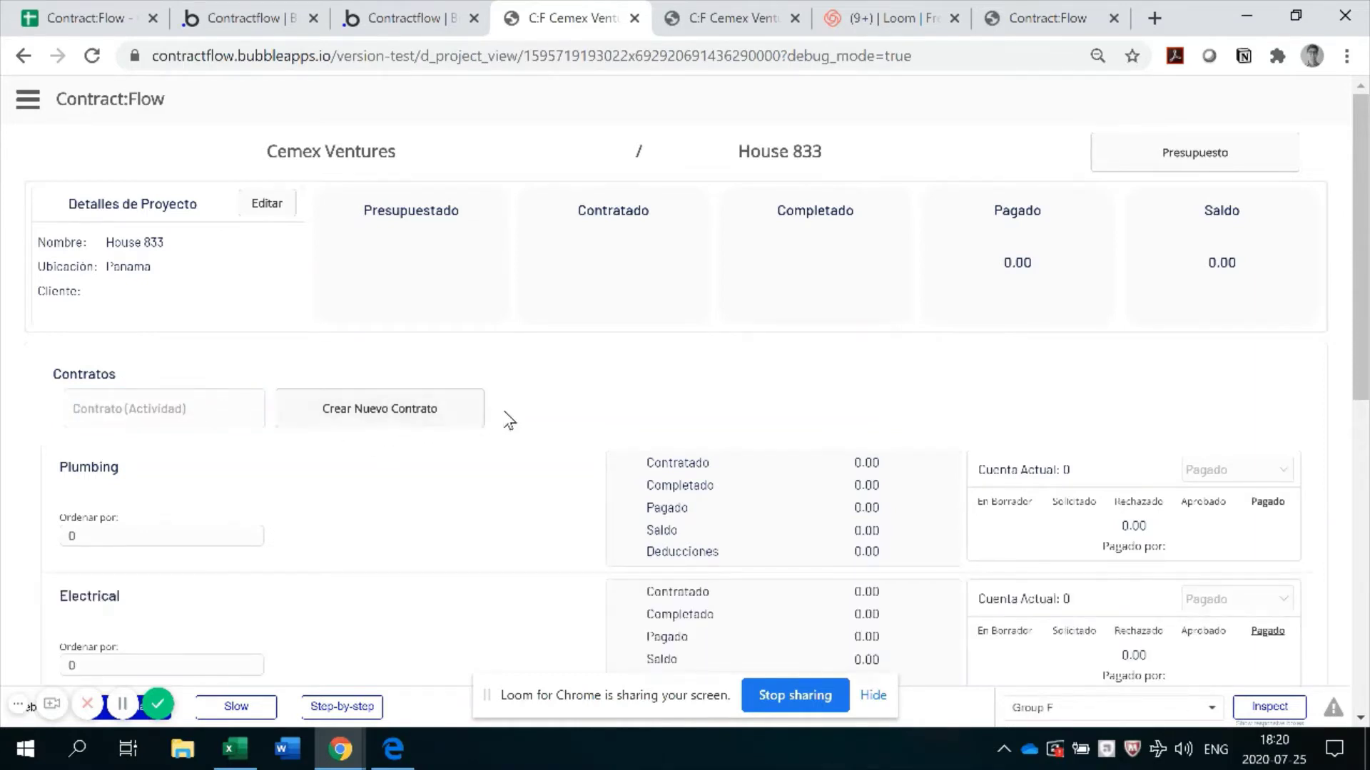
# Review the Plumbing and Electrical contract summaries in House 833 and return to the Cemex Ventures projects dashboard
pyautogui.scroll(-1, 491, 424)
pyautogui.scroll(-1, 491, 425)
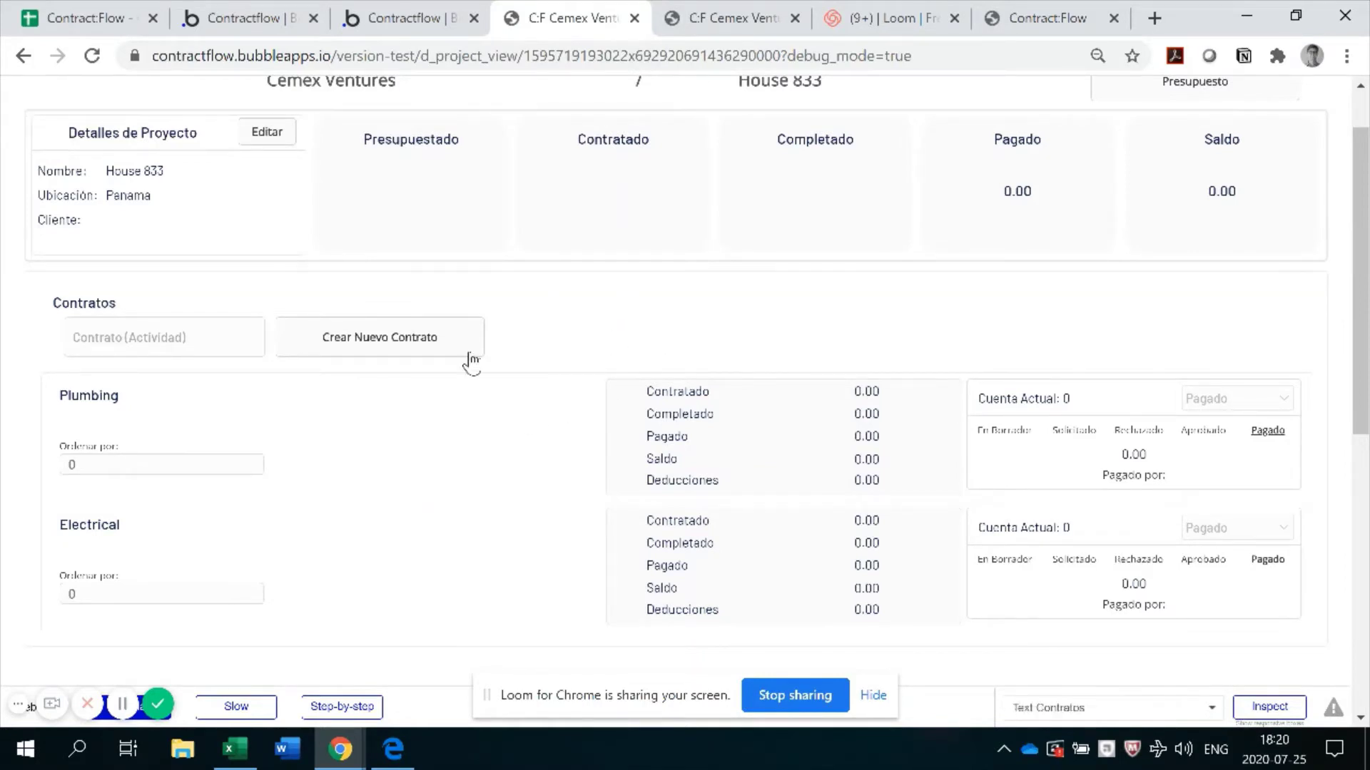
pyautogui.scroll(1, 592, 401)
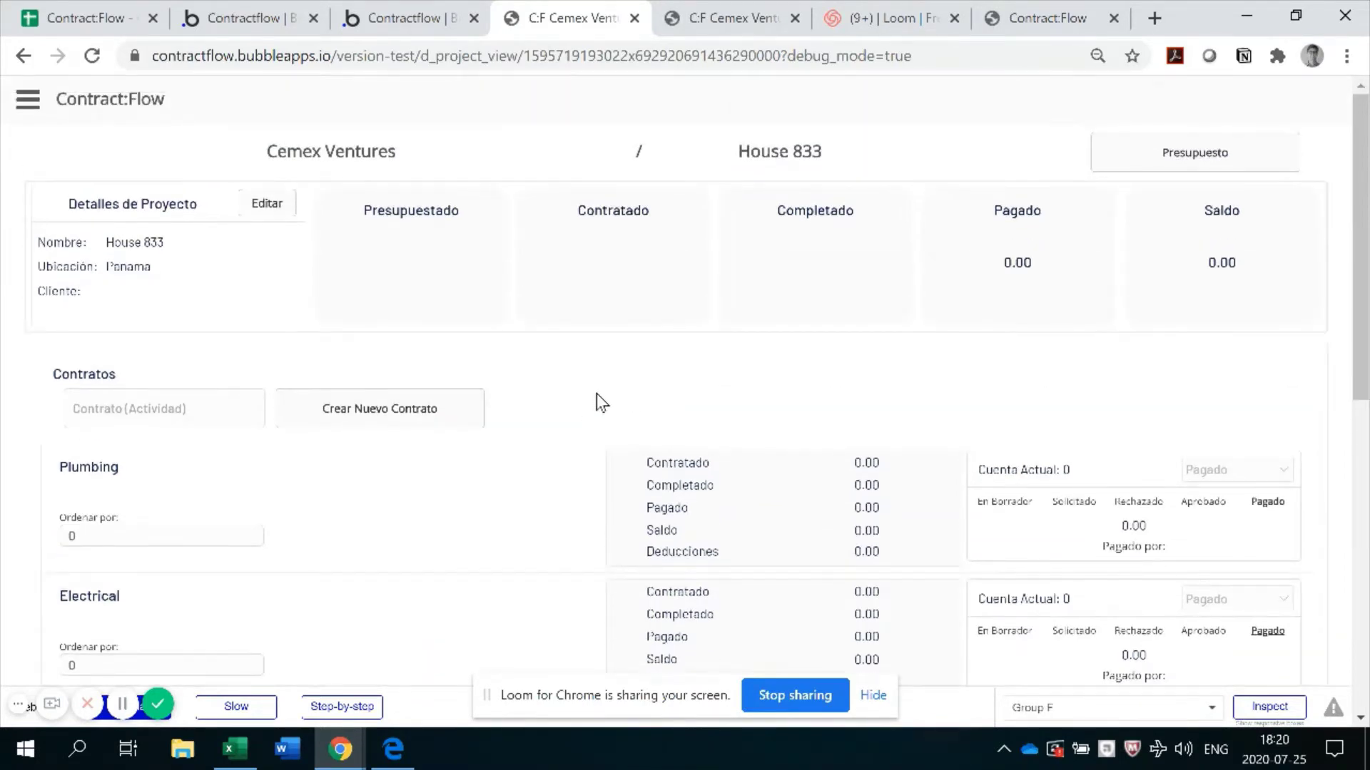
pyautogui.scroll(-1, 549, 375)
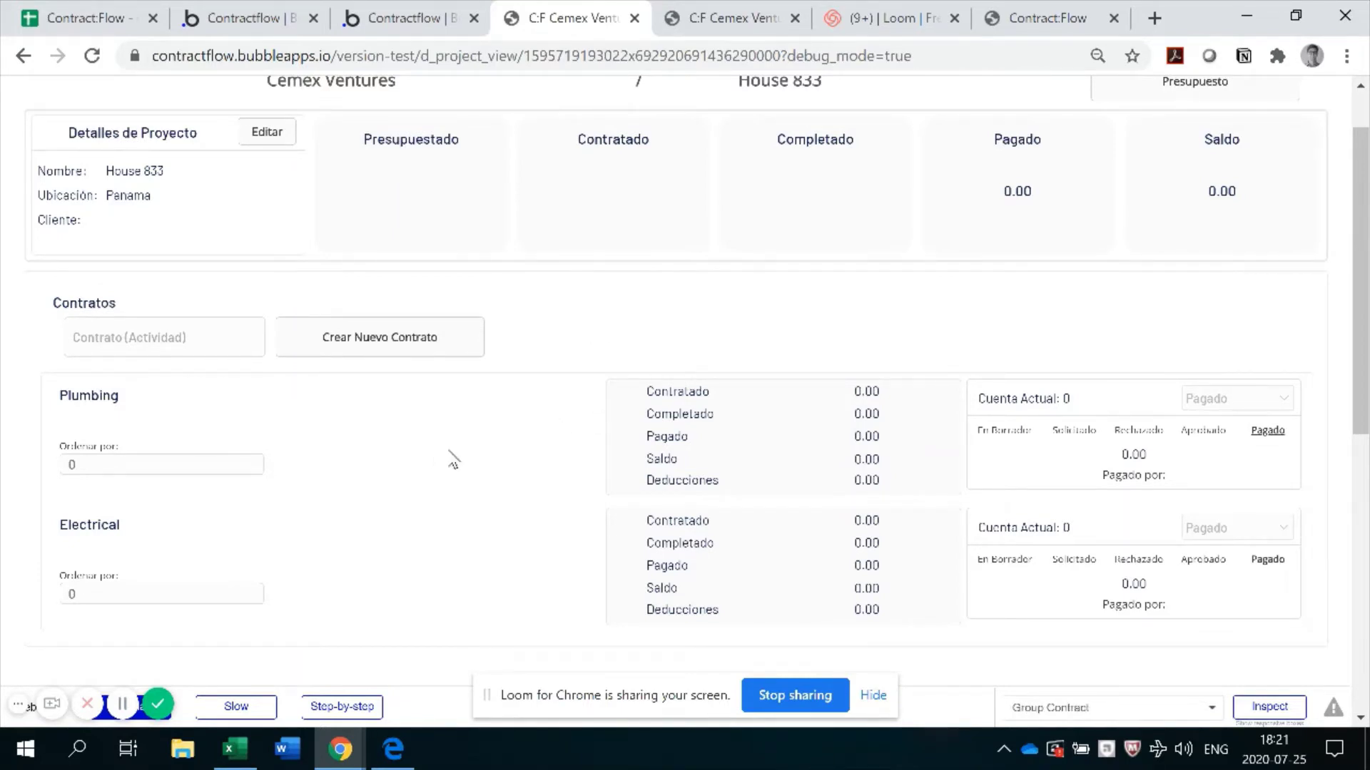
pyautogui.scroll(1, 635, 412)
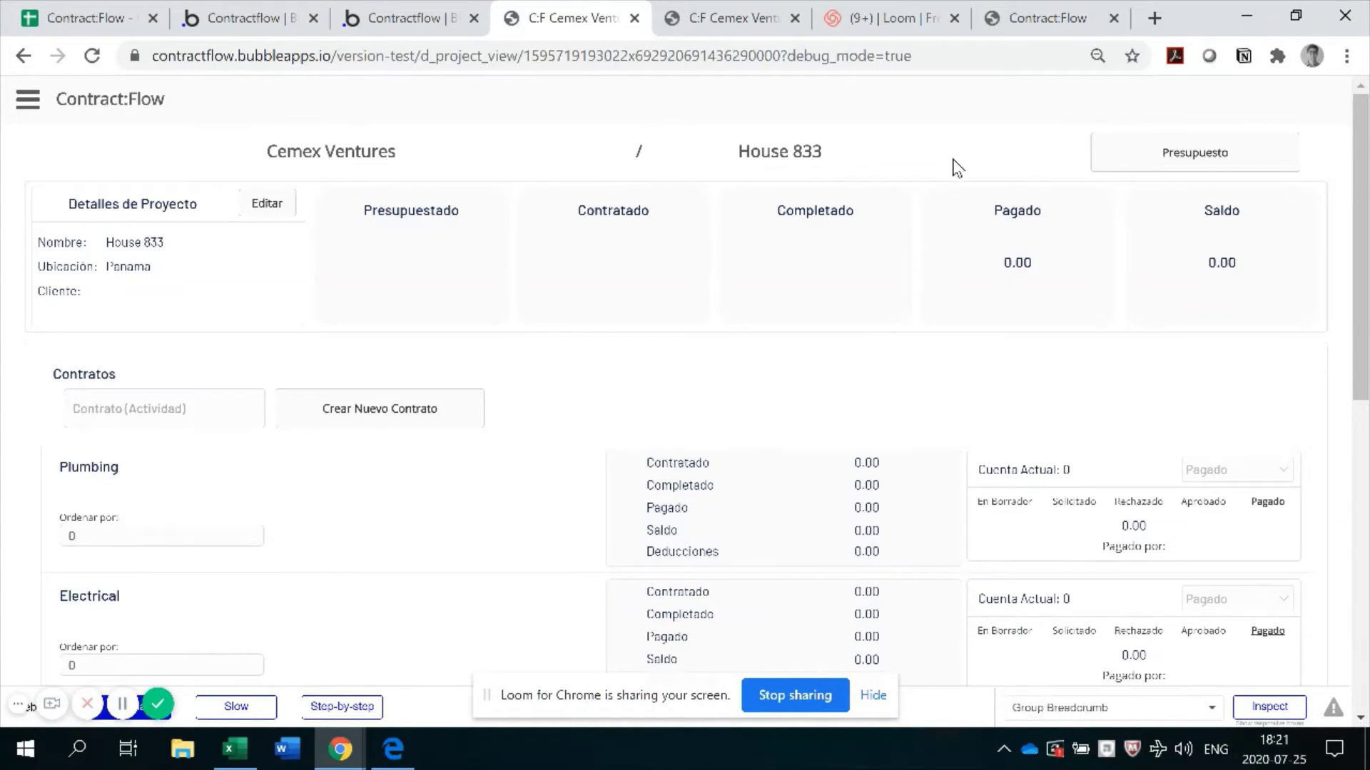
pyautogui.click(350, 162)
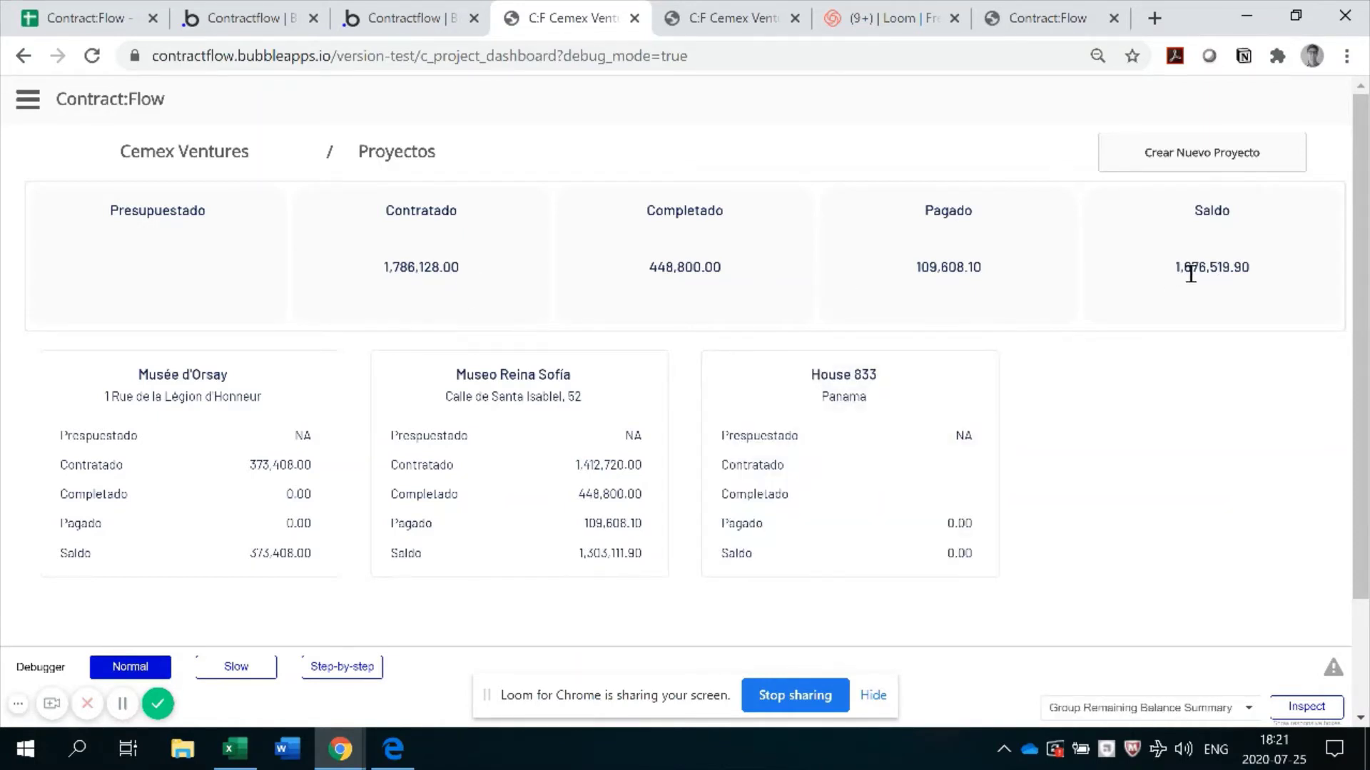
# Open the Museo Reina Sofía project and examine its totals and contract list from Core and Shell to Paint
pyautogui.click(619, 388)
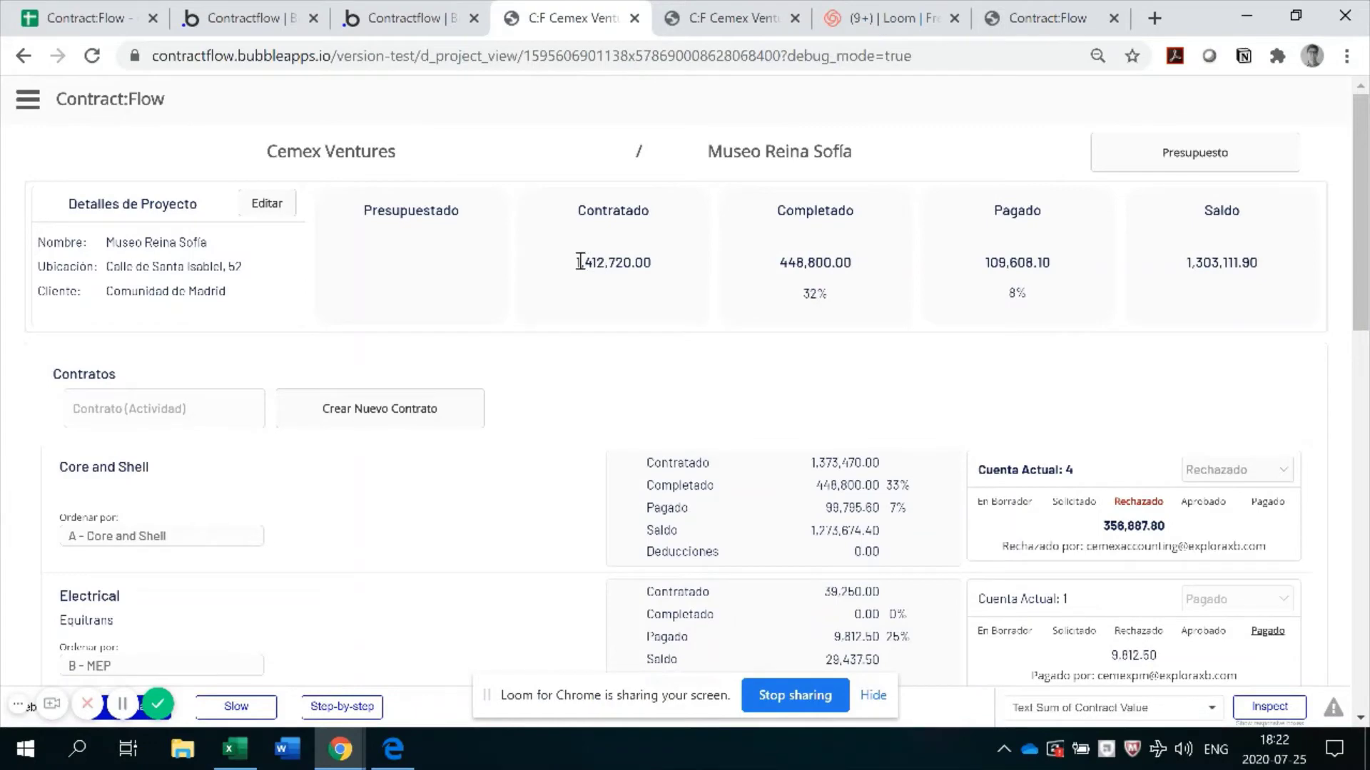
pyautogui.scroll(-1, 586, 257)
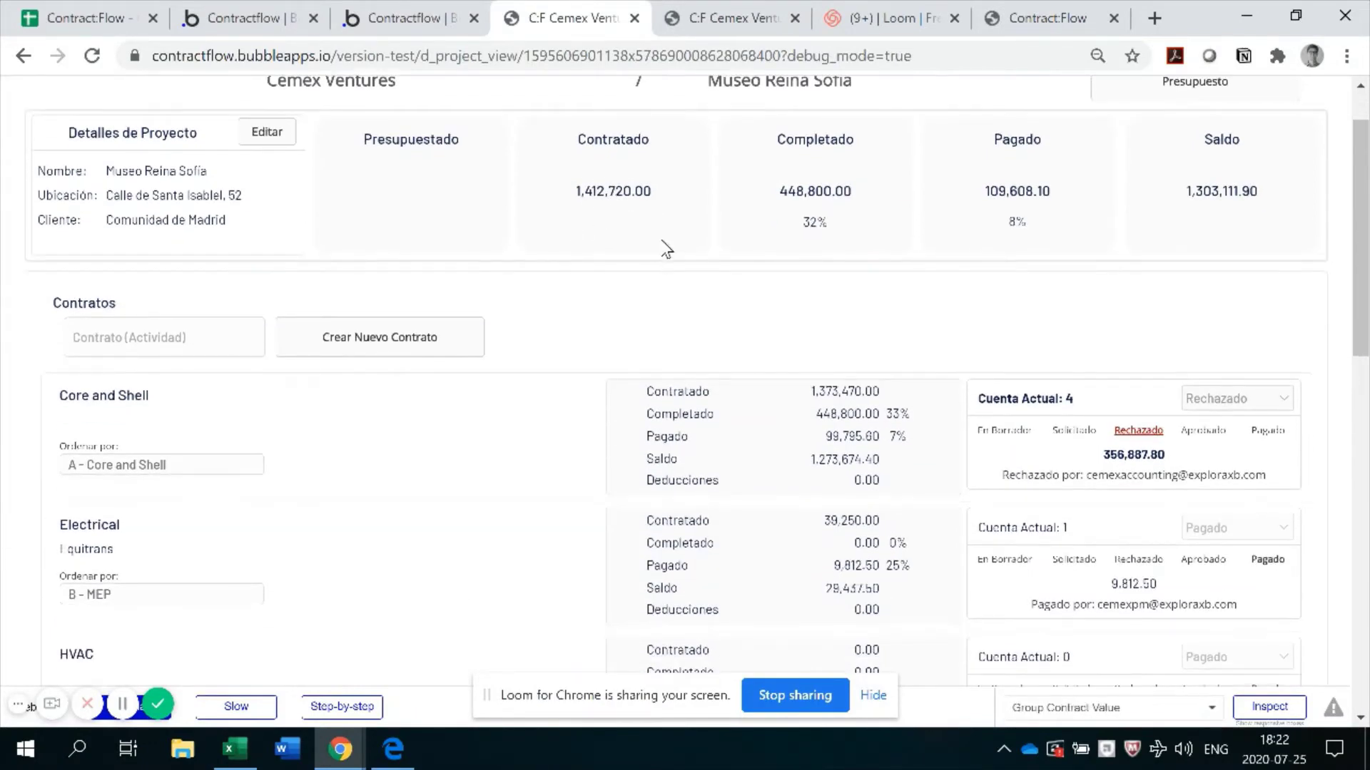
pyautogui.scroll(1, 849, 189)
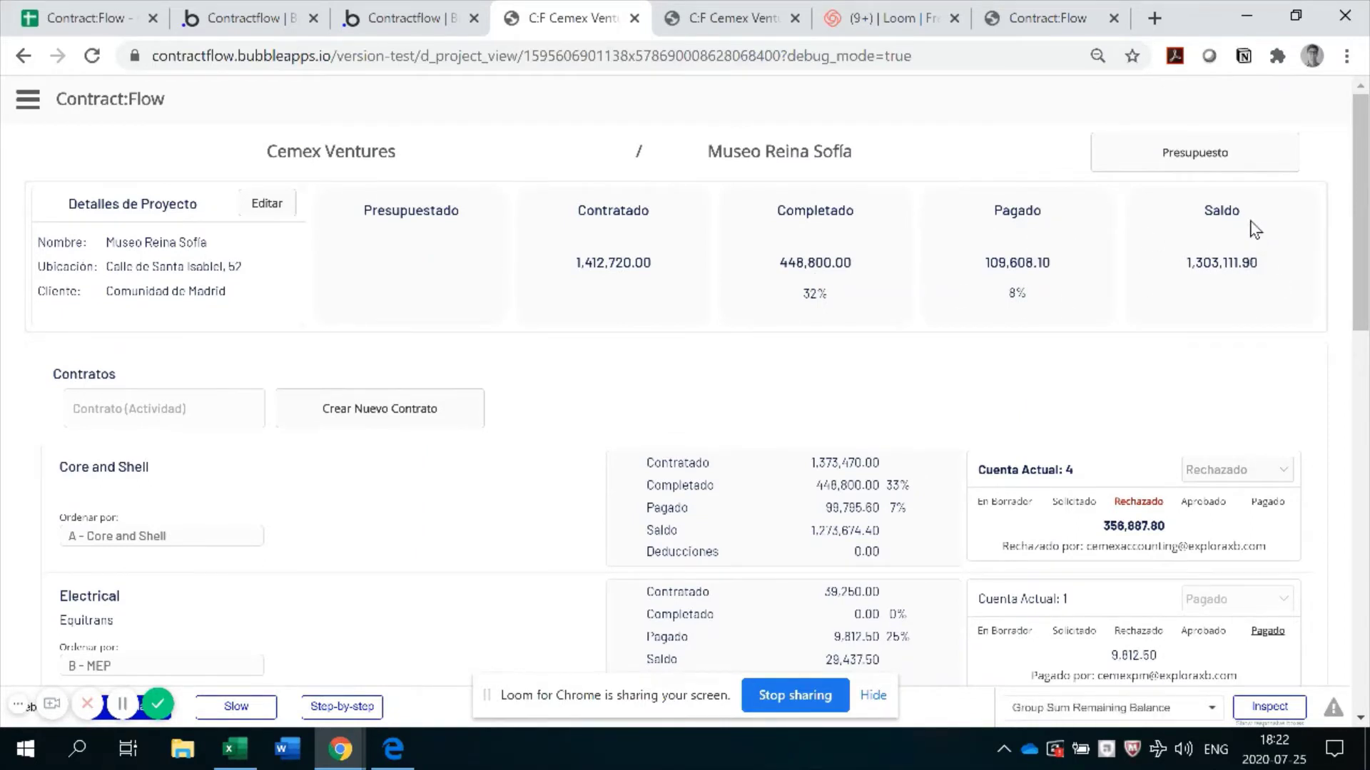
pyautogui.scroll(-1, 565, 381)
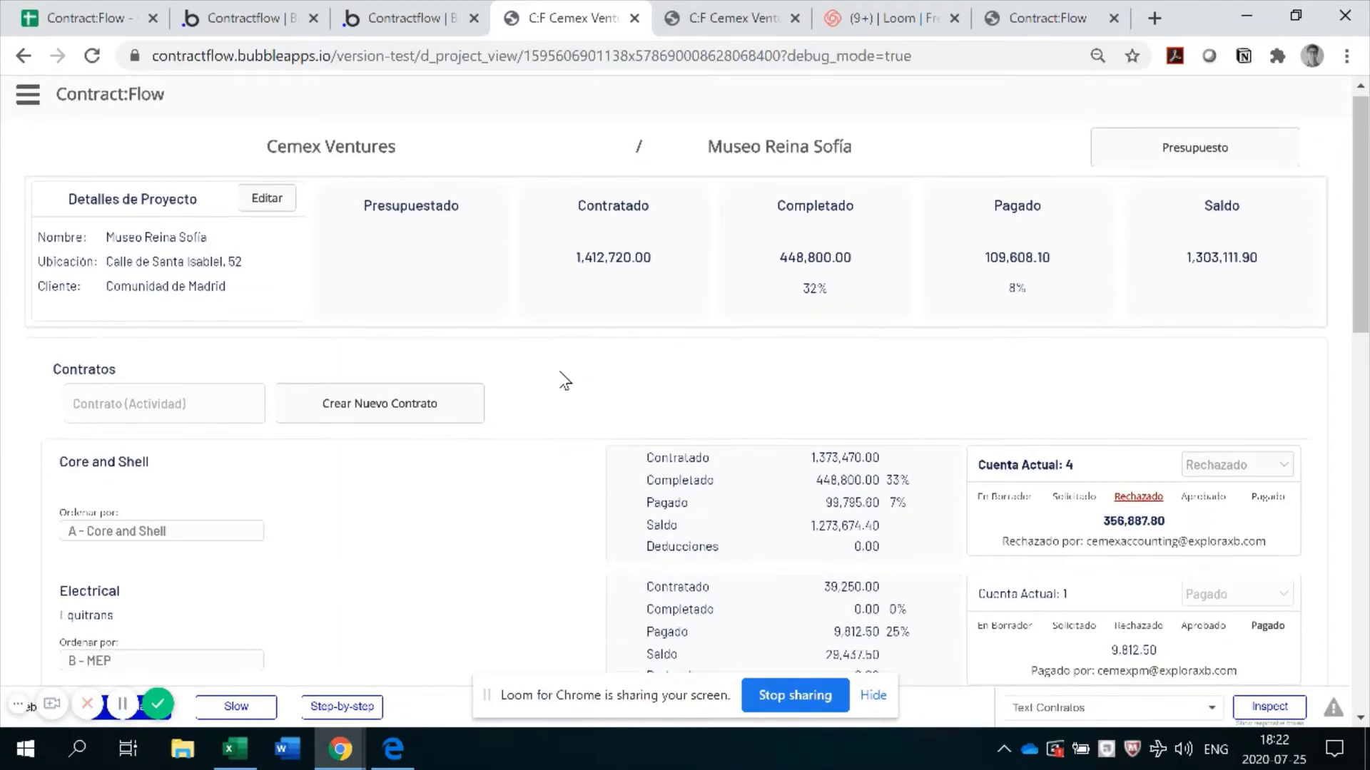
pyautogui.scroll(-2, 565, 382)
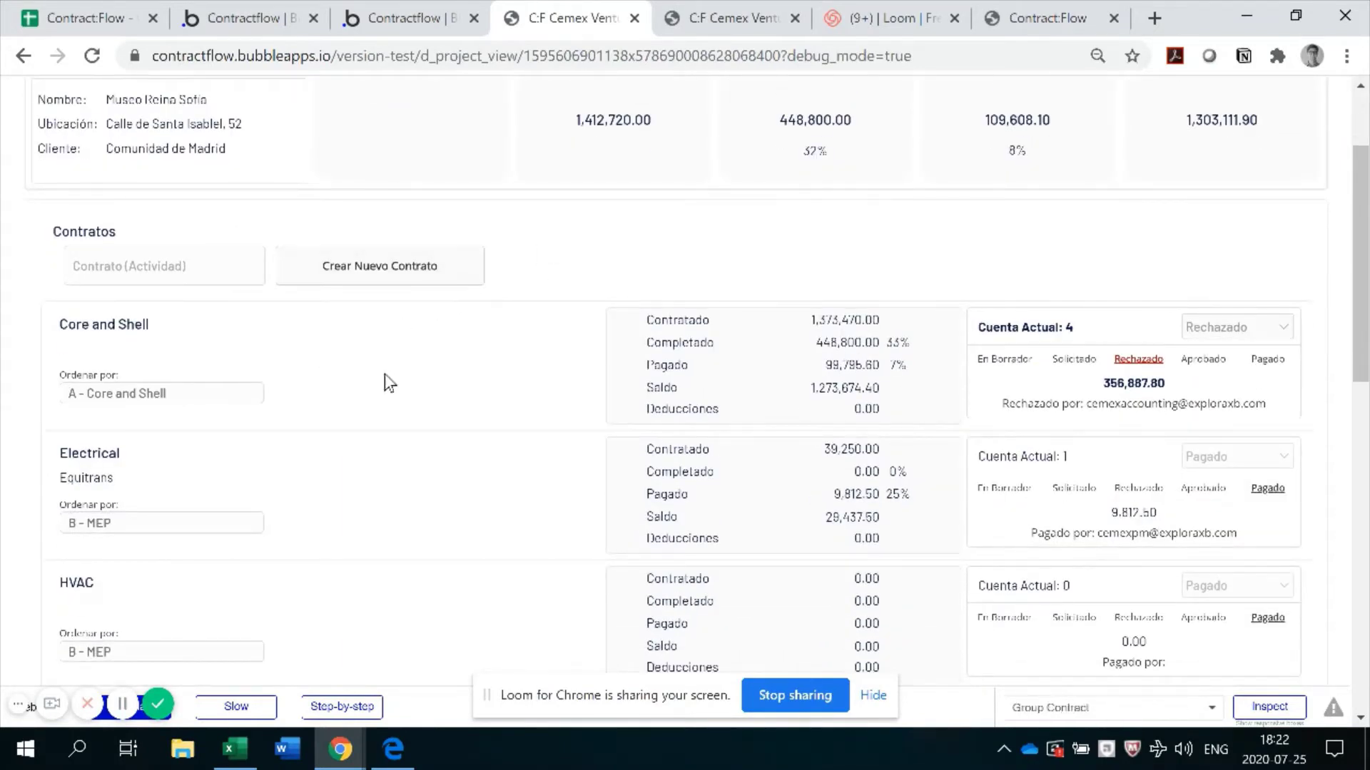
pyautogui.scroll(-2, 389, 383)
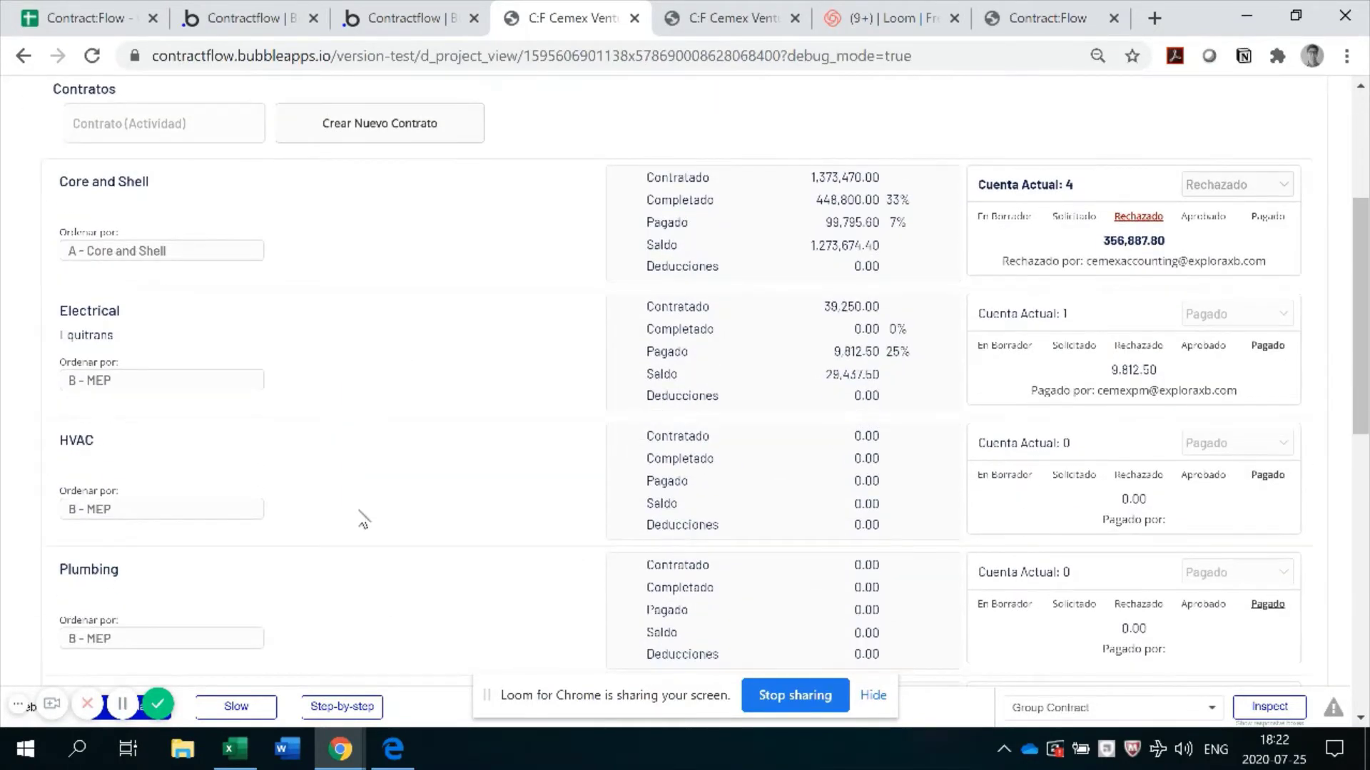
pyautogui.scroll(-4, 378, 556)
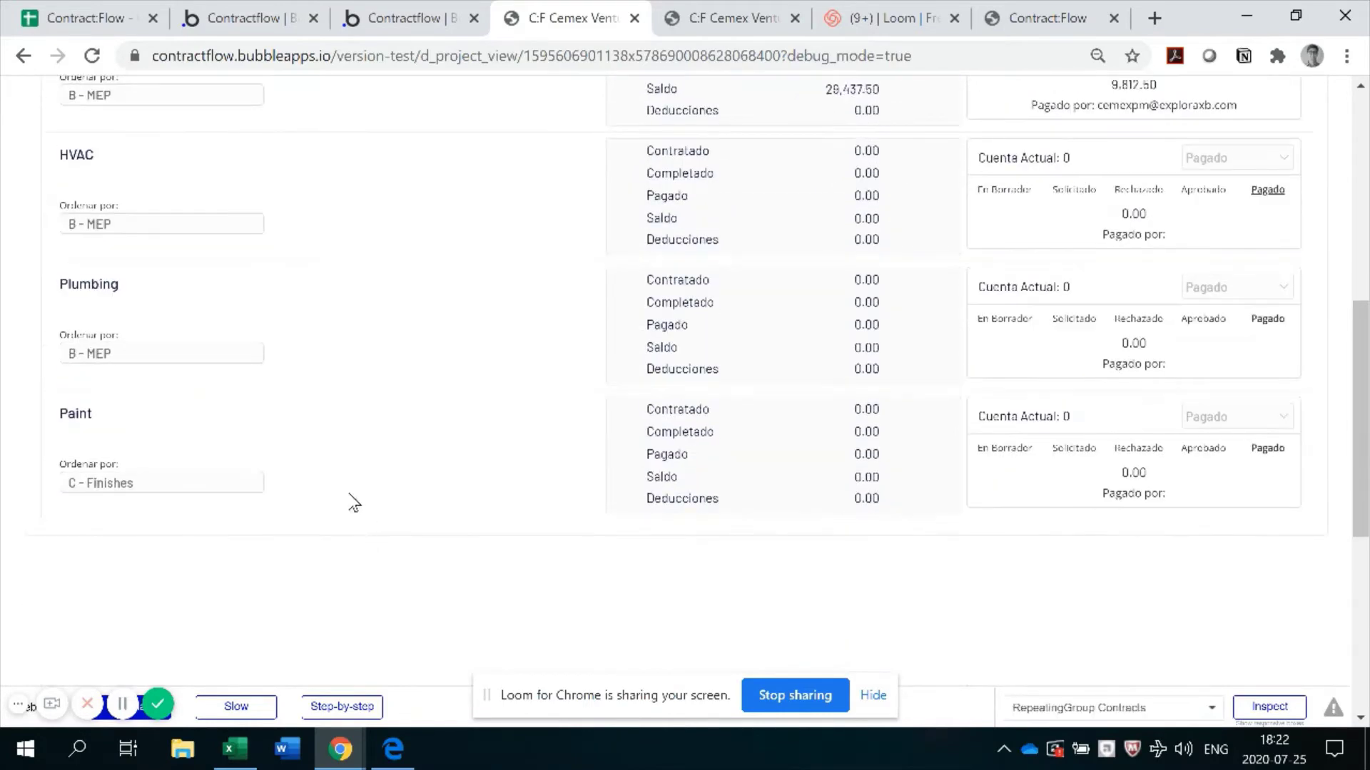
# Compare the contracted, completed, paid and balance amounts of the Museo Reina Sofía contracts with the project totals
pyautogui.scroll(6, 355, 503)
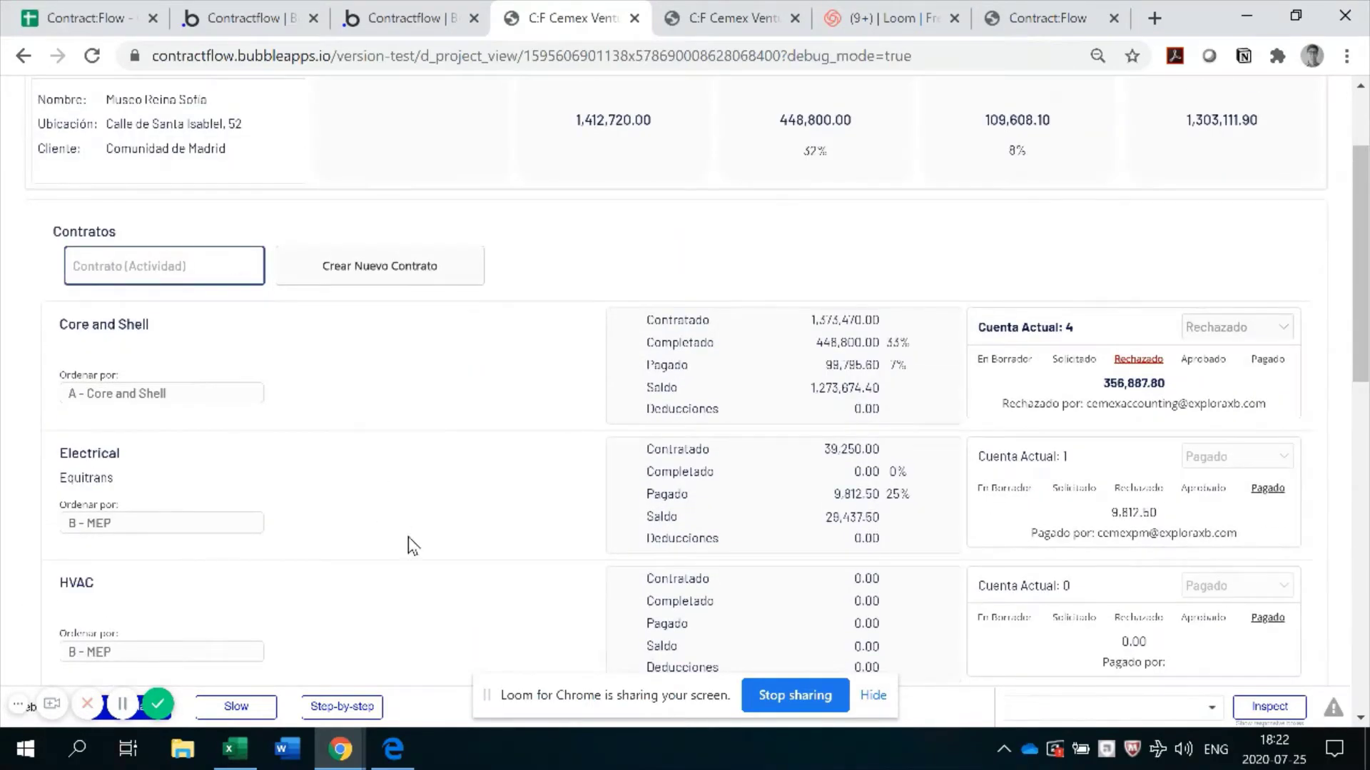
pyautogui.scroll(-4, 428, 512)
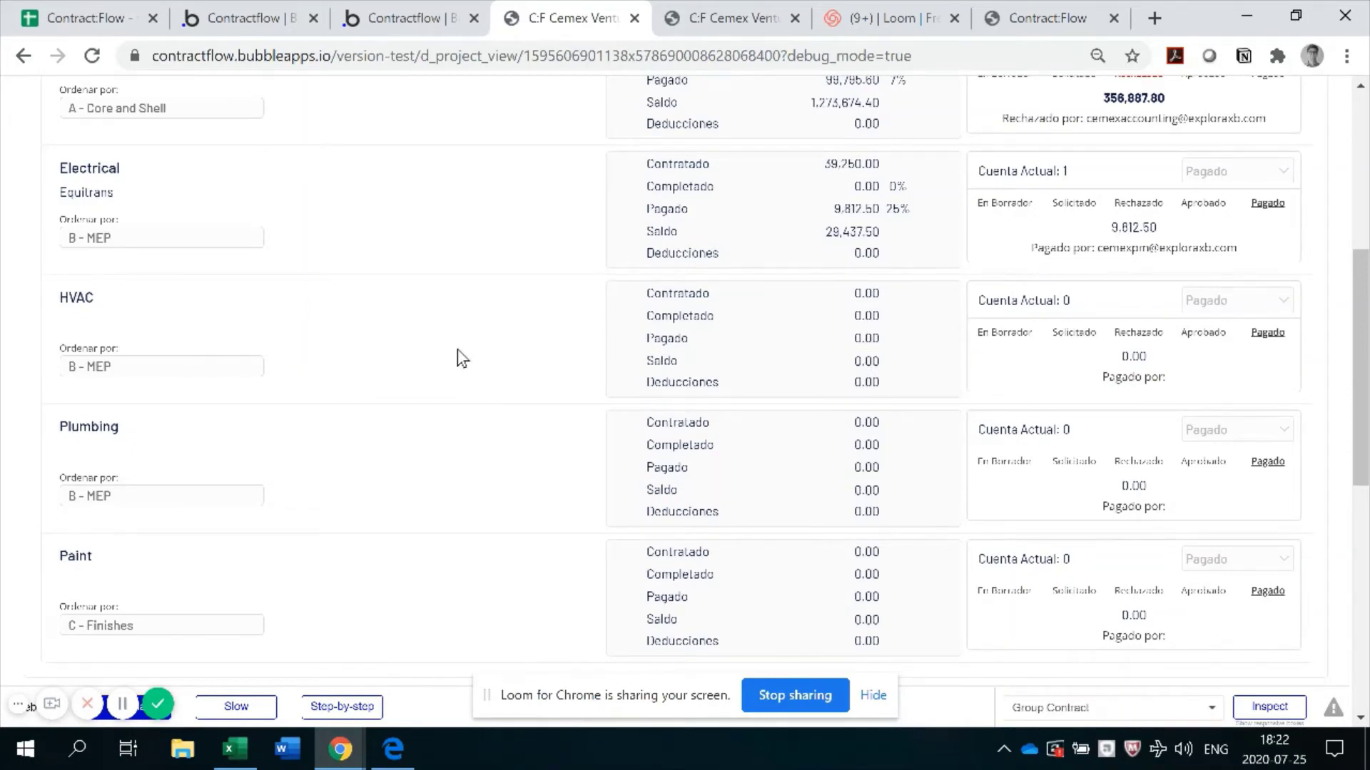
pyautogui.scroll(3, 451, 377)
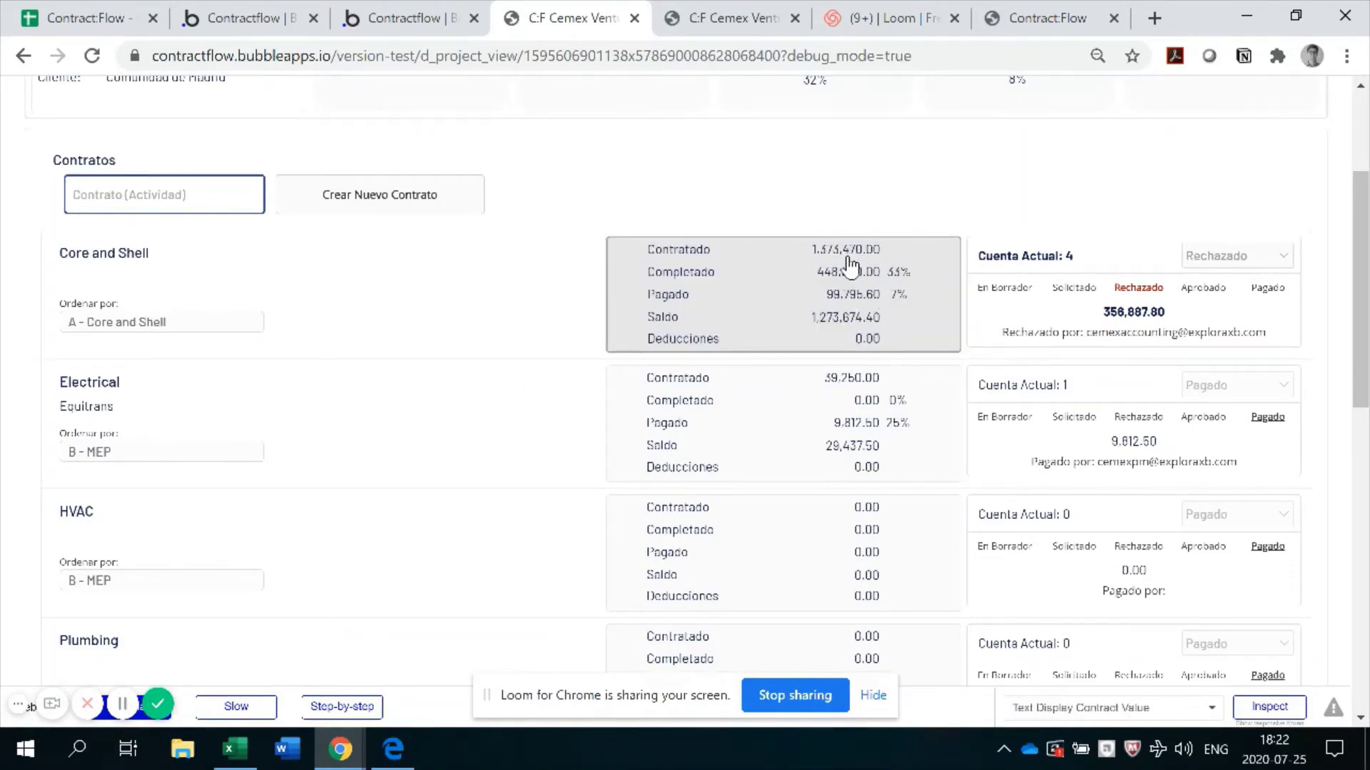
pyautogui.scroll(2, 849, 266)
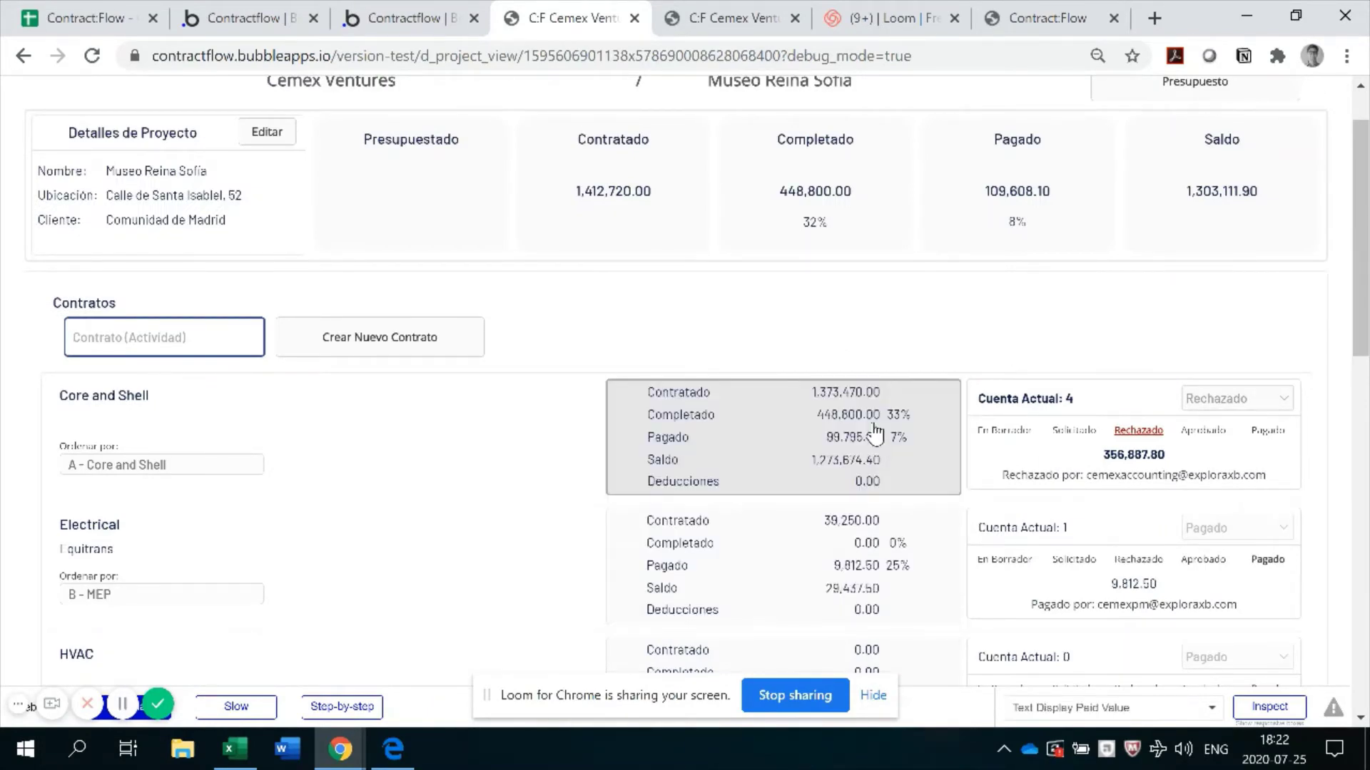
pyautogui.scroll(-2, 821, 428)
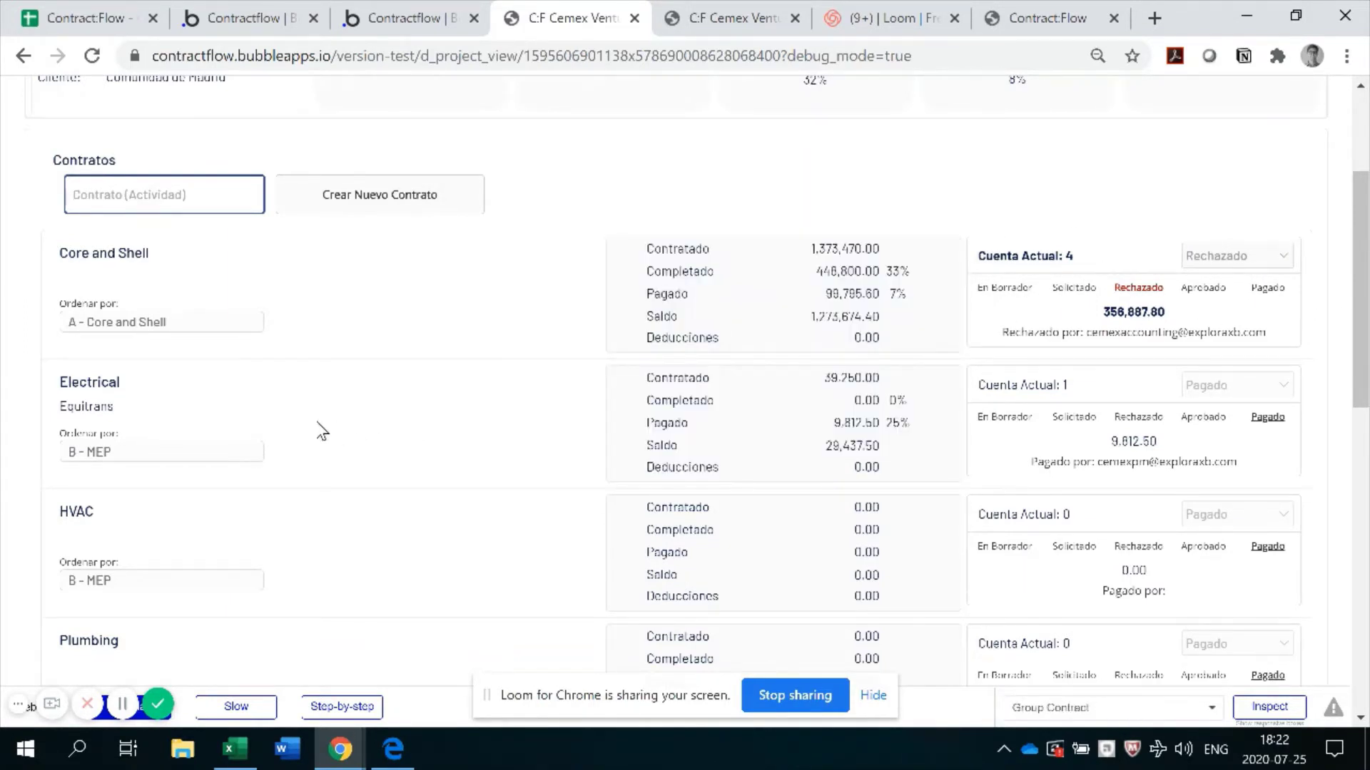
# Open the Electrical contract of Museo Reina Sofía and examine its summary totals and activity list
pyautogui.click(803, 420)
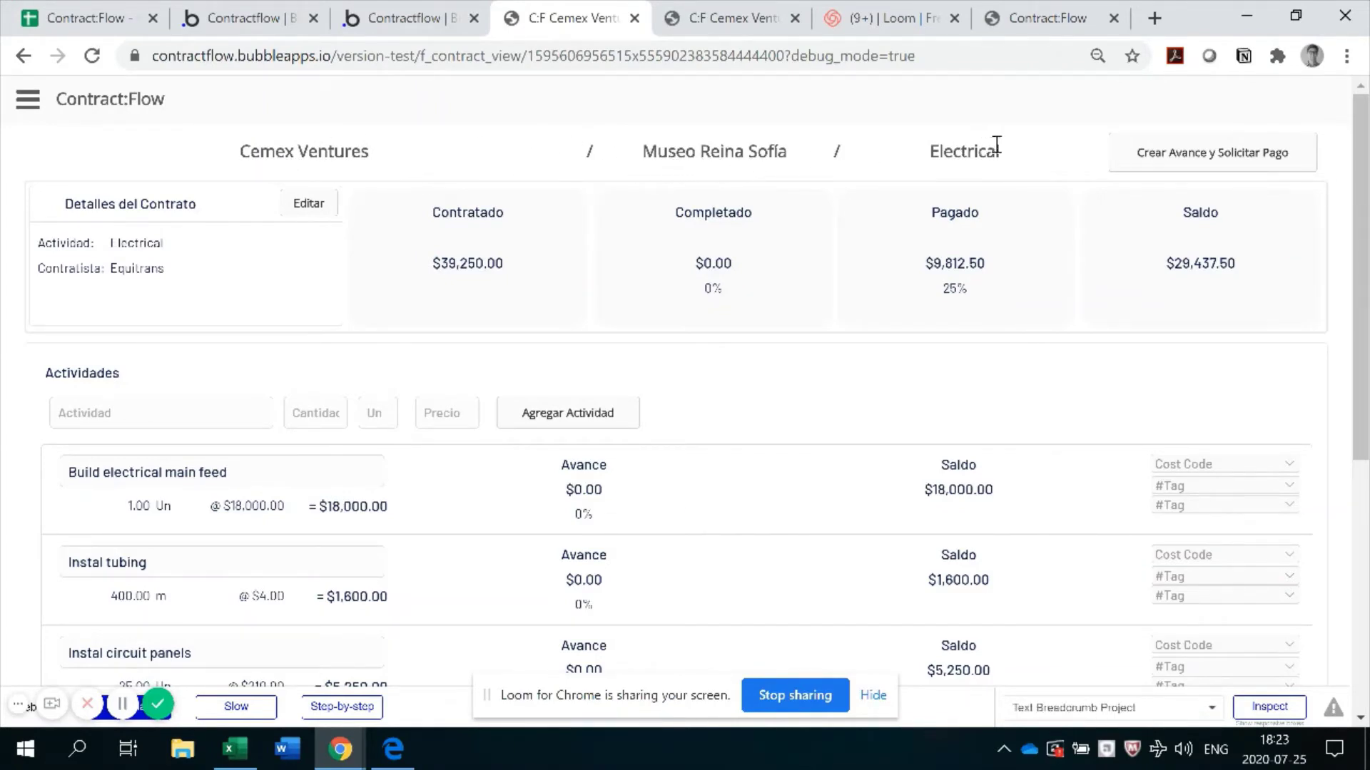
pyautogui.scroll(-3, 520, 316)
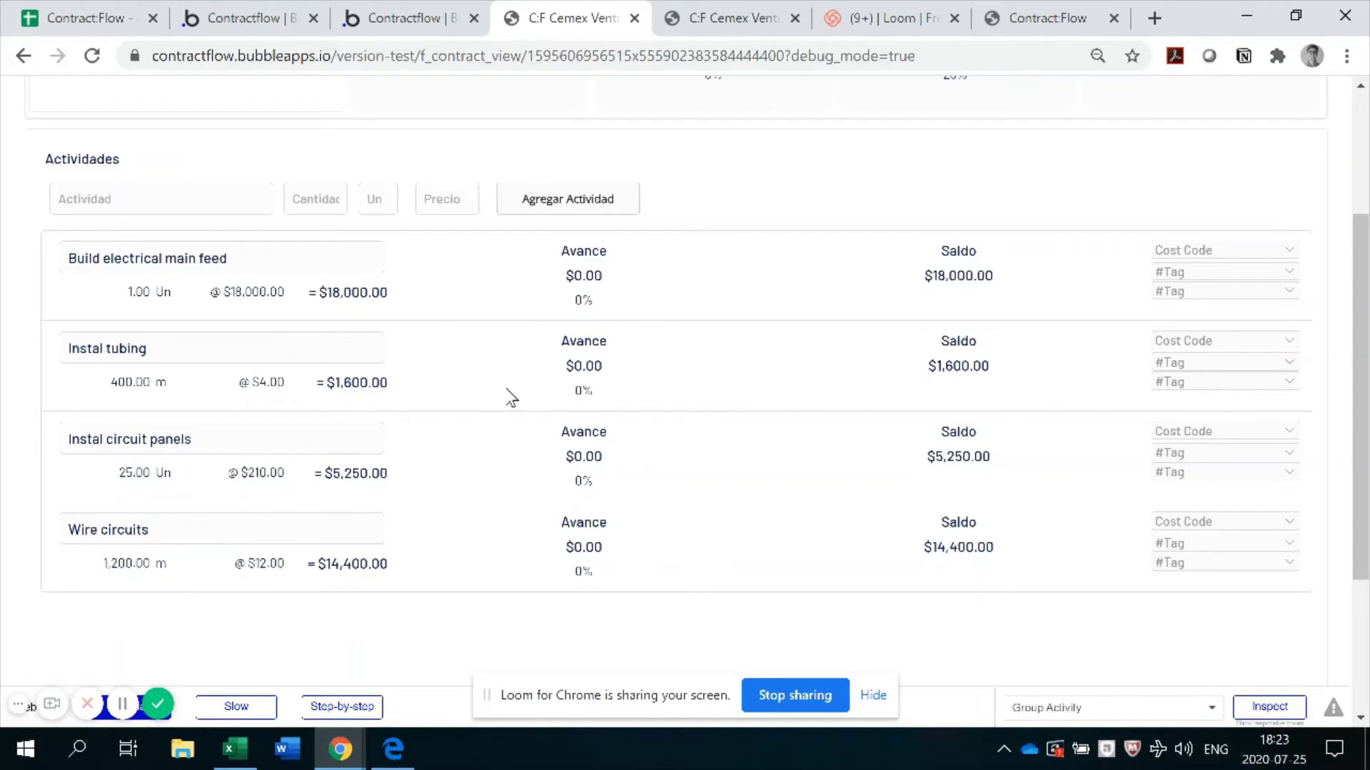
pyautogui.scroll(3, 399, 343)
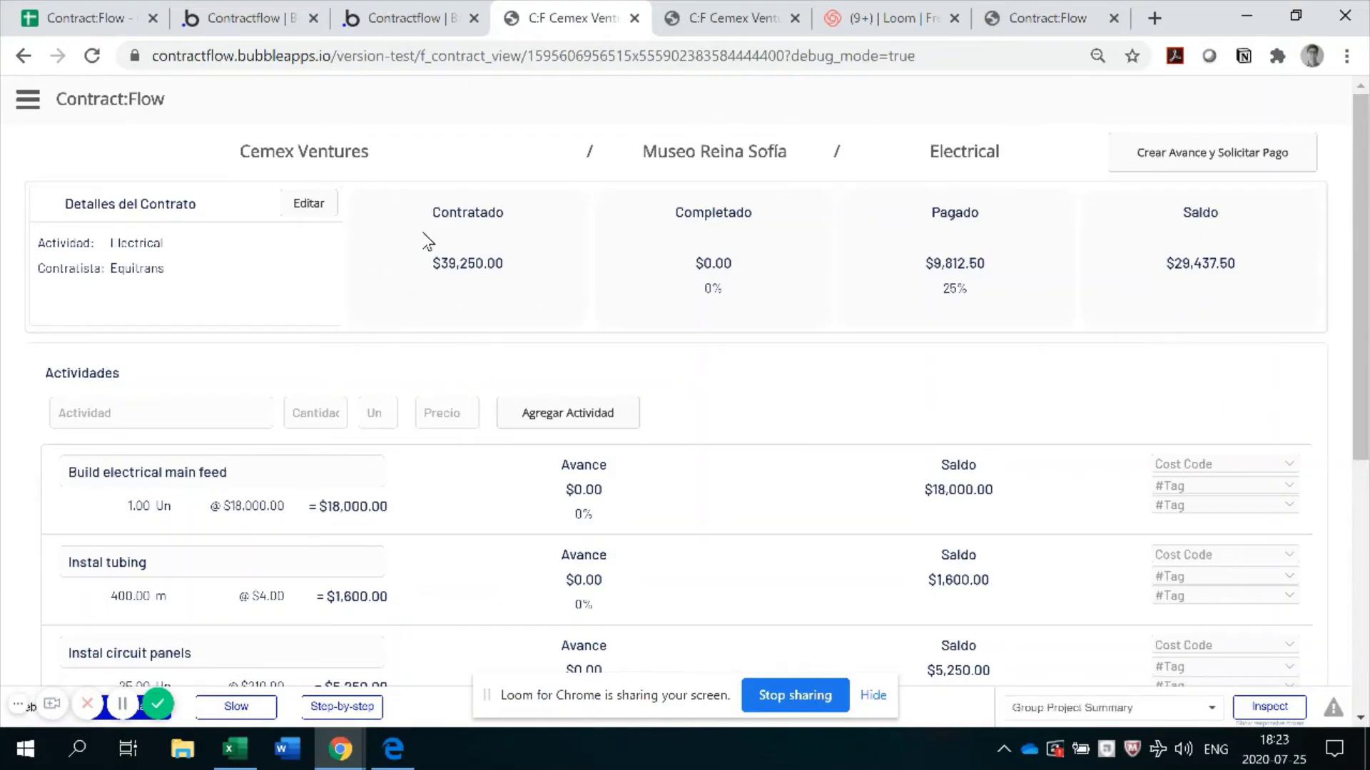
pyautogui.scroll(-3, 675, 450)
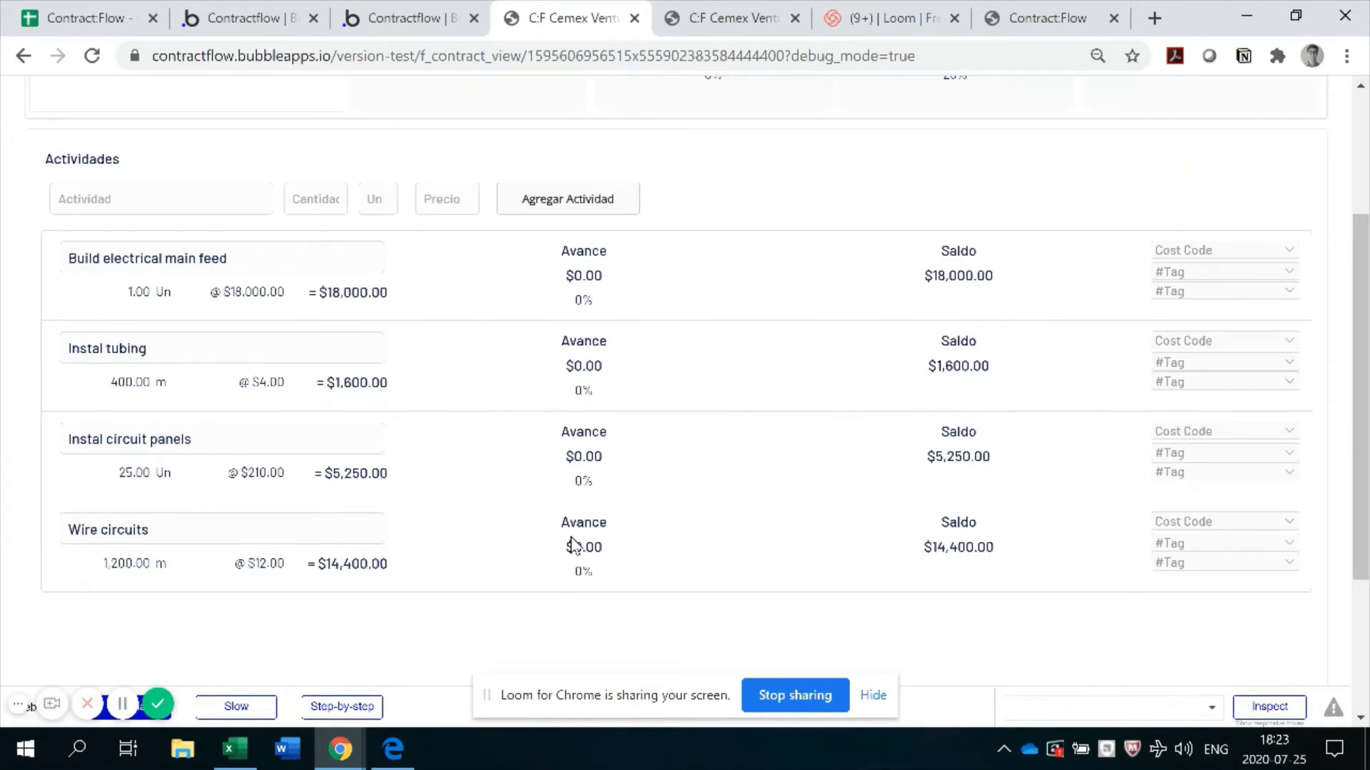
pyautogui.click(371, 346)
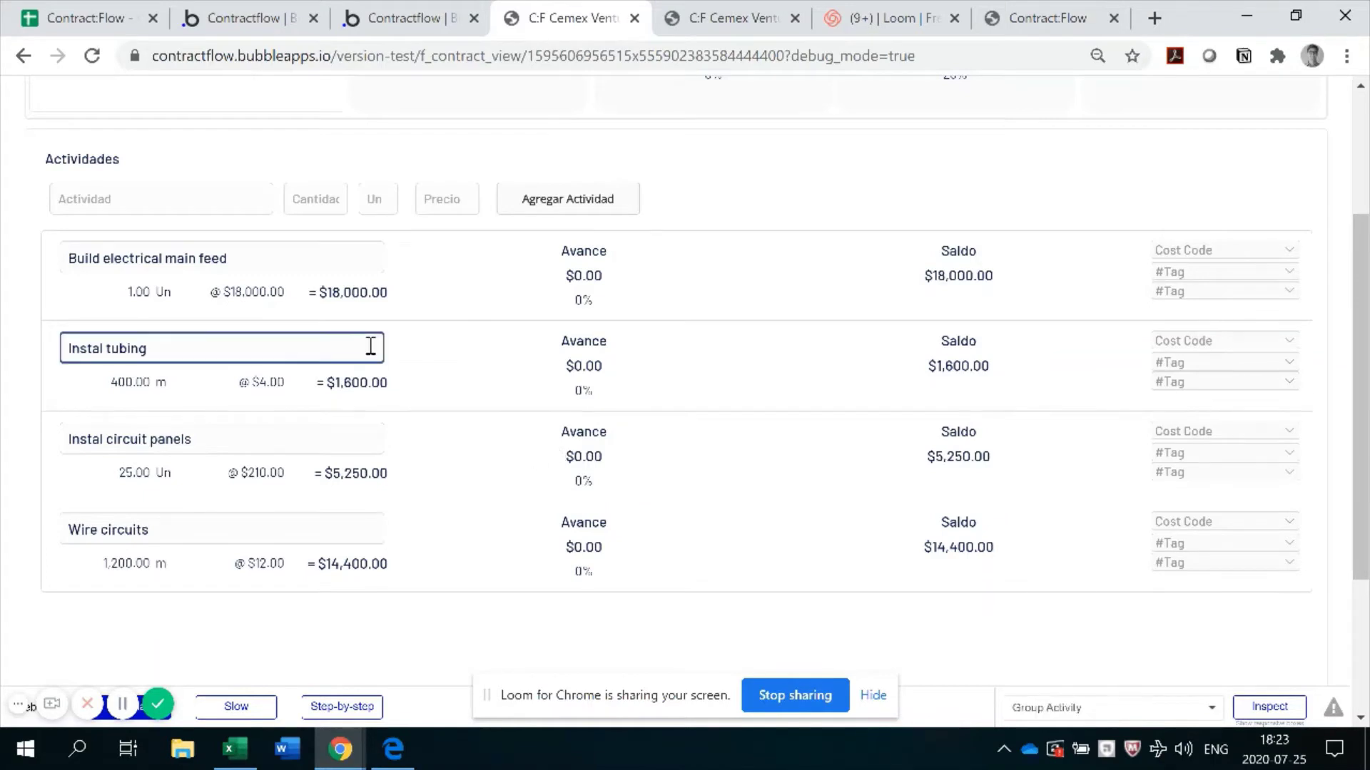
# Add a Final inspection activity to the Electrical contract with quantity 1, unit Un and price 1,500
pyautogui.click(117, 199)
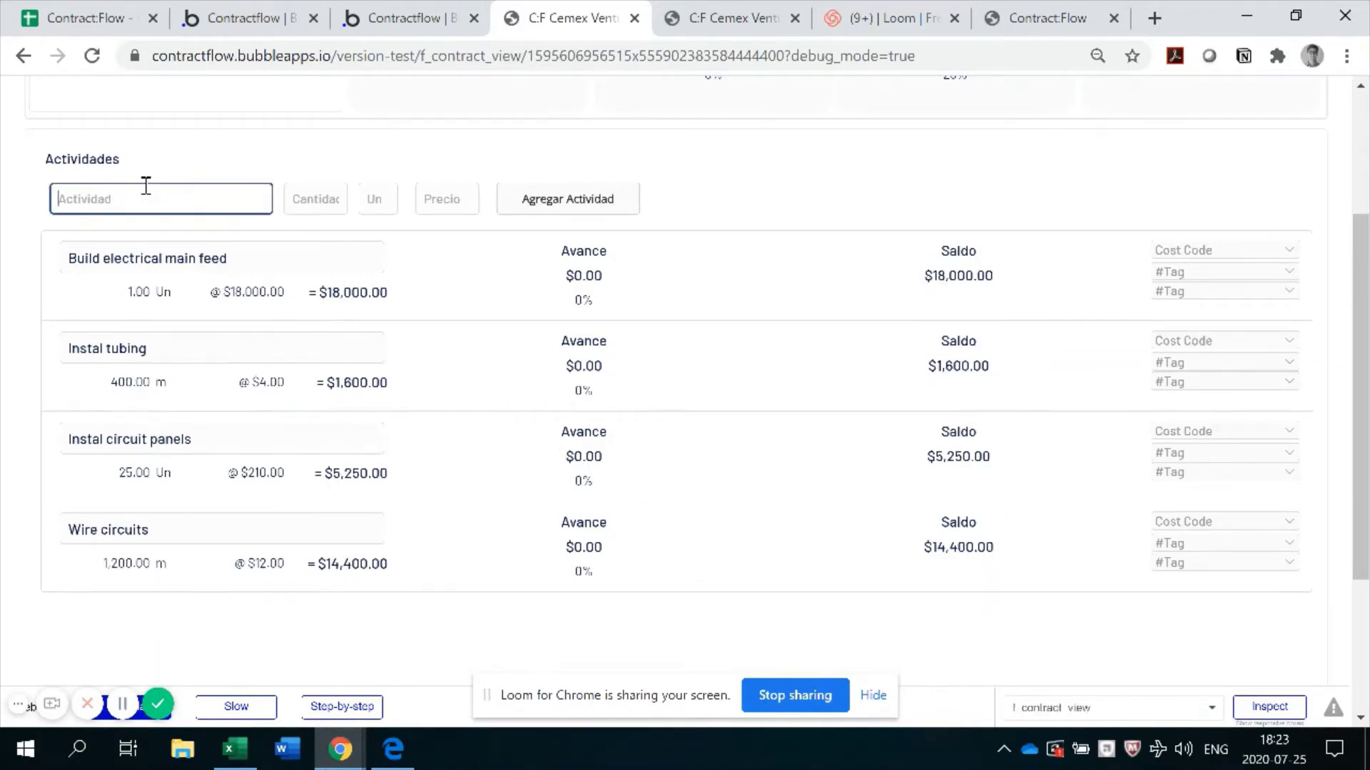
pyautogui.write('Isp')
pyautogui.write('F')
pyautogui.write('inal inspection')
pyautogui.press('Tab')
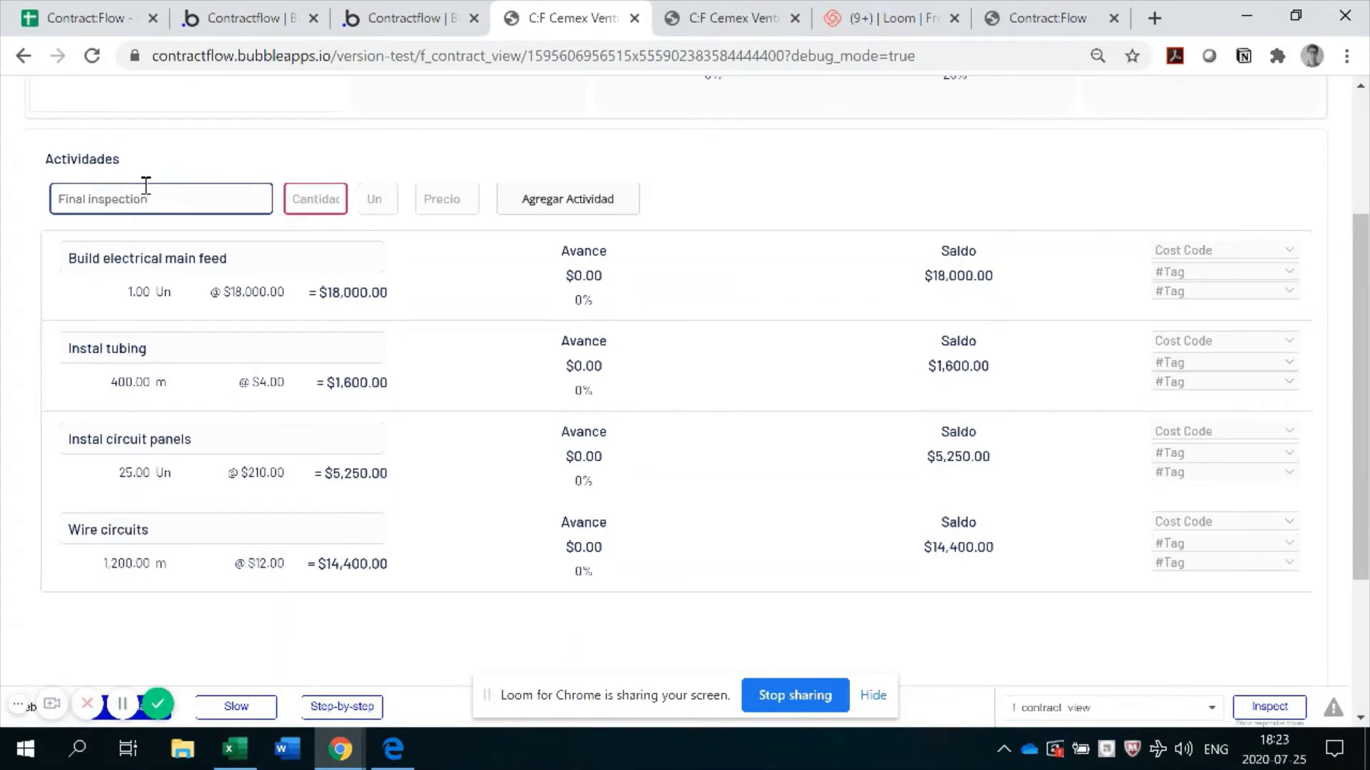
pyautogui.write('1')
pyautogui.press('Tab')
pyautogui.write('Un')
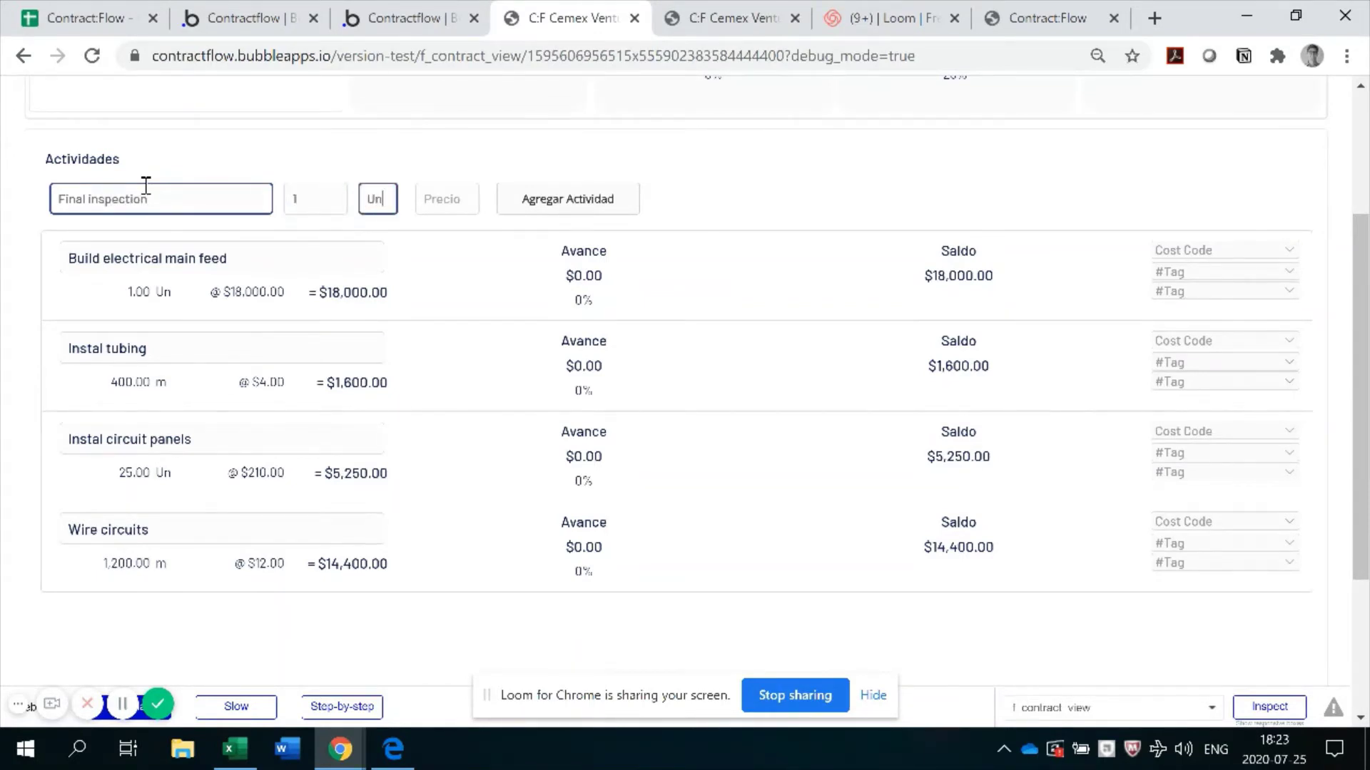
pyautogui.press('Tab')
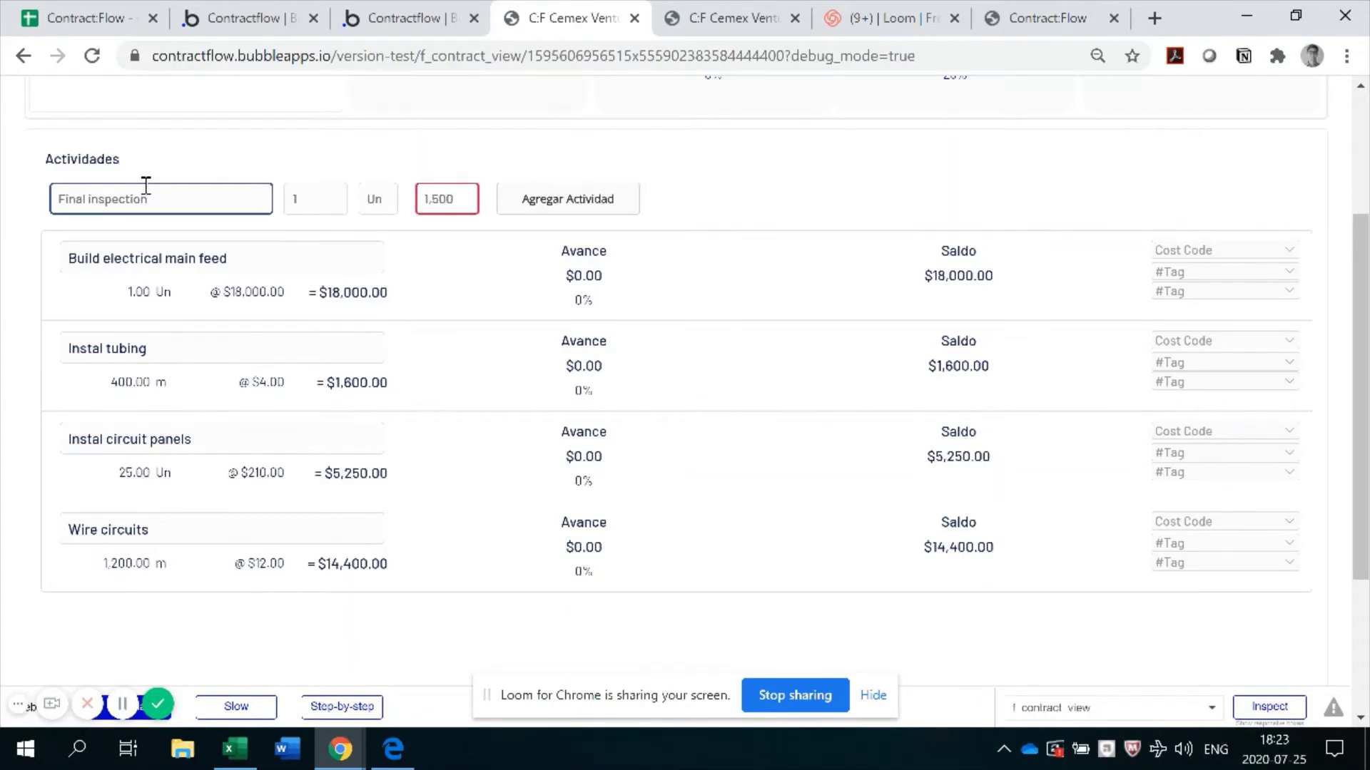
pyautogui.write('1500')
pyautogui.press('Return')
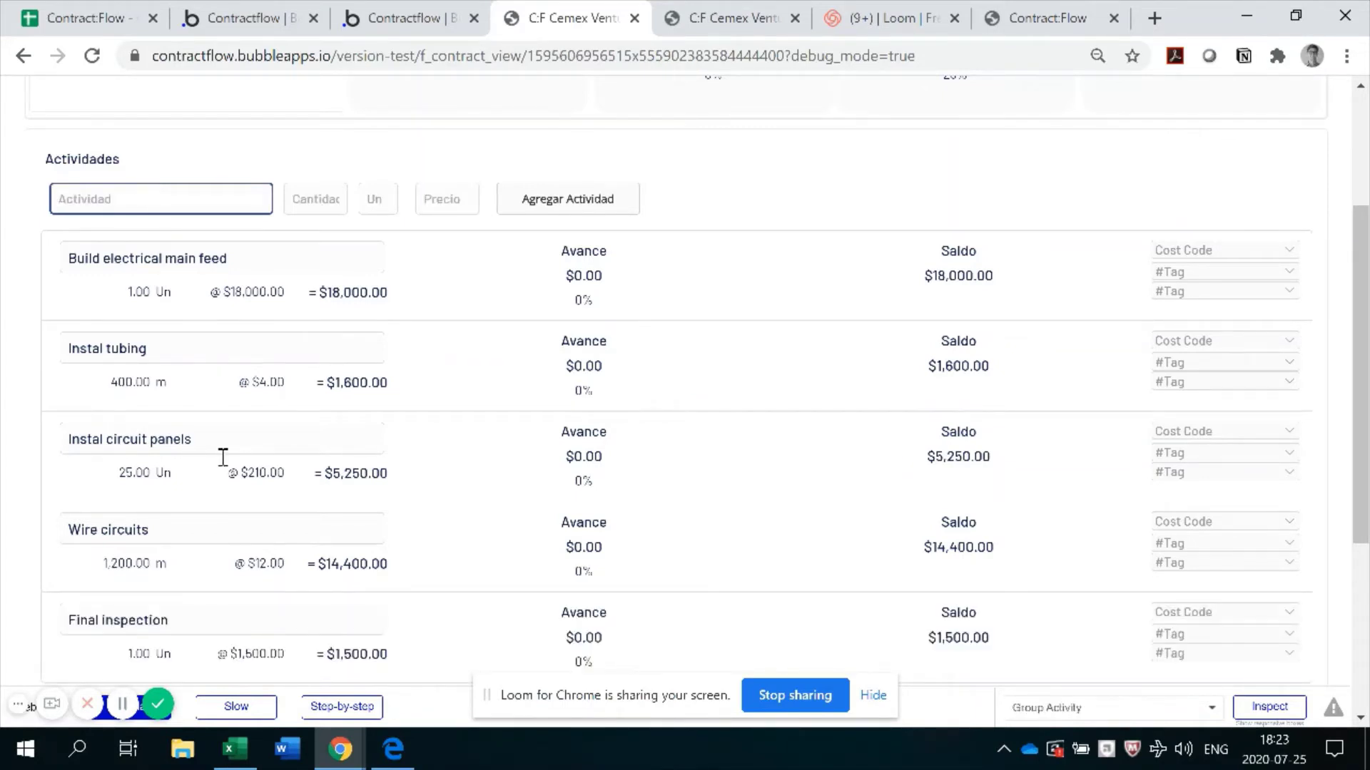
# Add a Demolish old electrical feed activity to the Electrical contract with quantity 50, unit m2 and price 9
pyautogui.scroll(-1, 353, 599)
pyautogui.scroll(2, 179, 308)
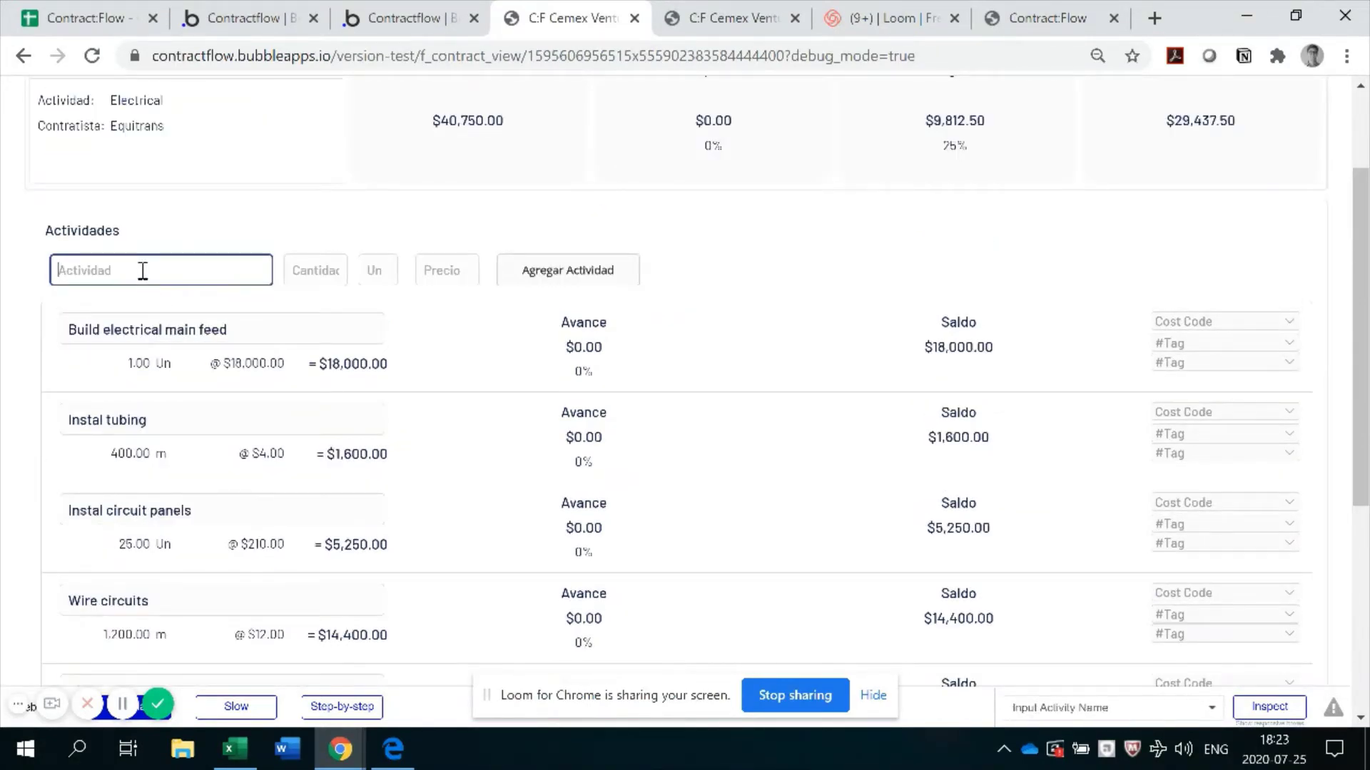
pyautogui.scroll(-1, 225, 254)
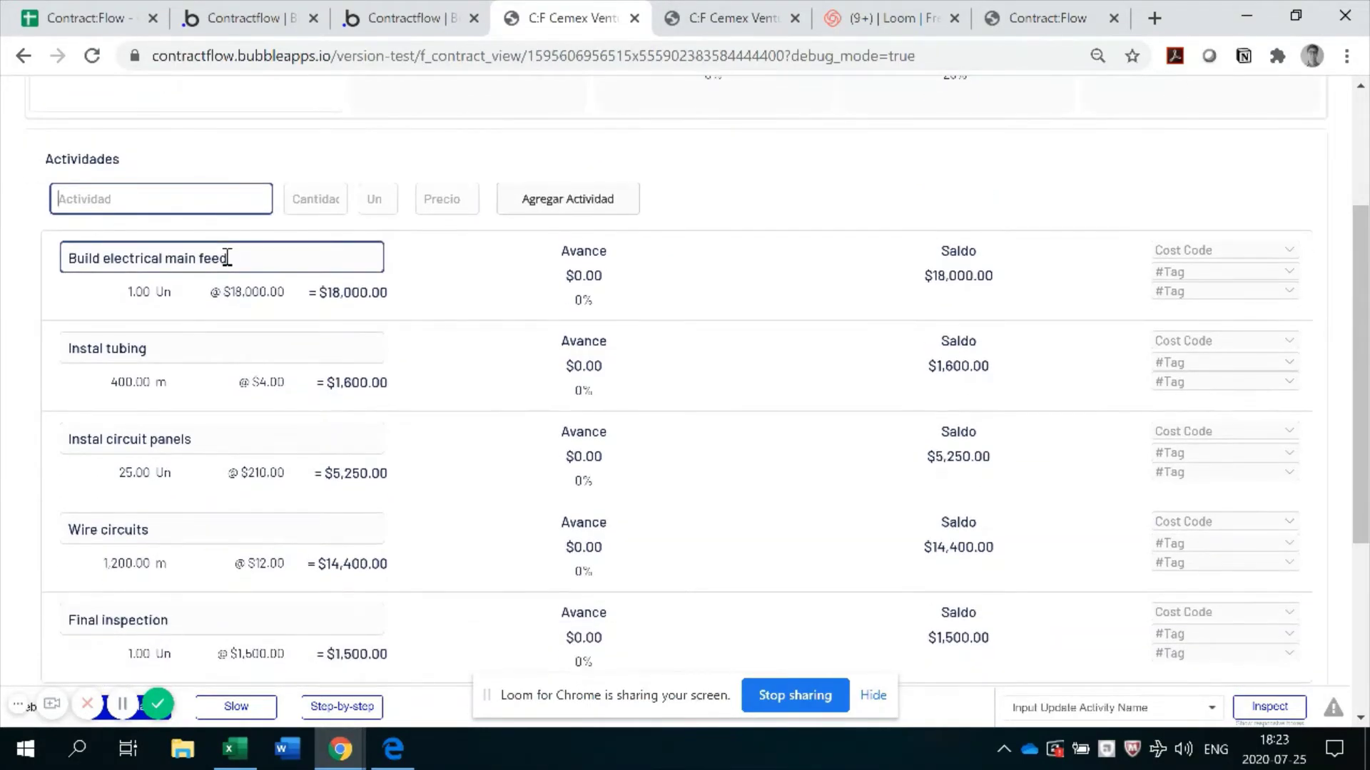
pyautogui.write('DEm')
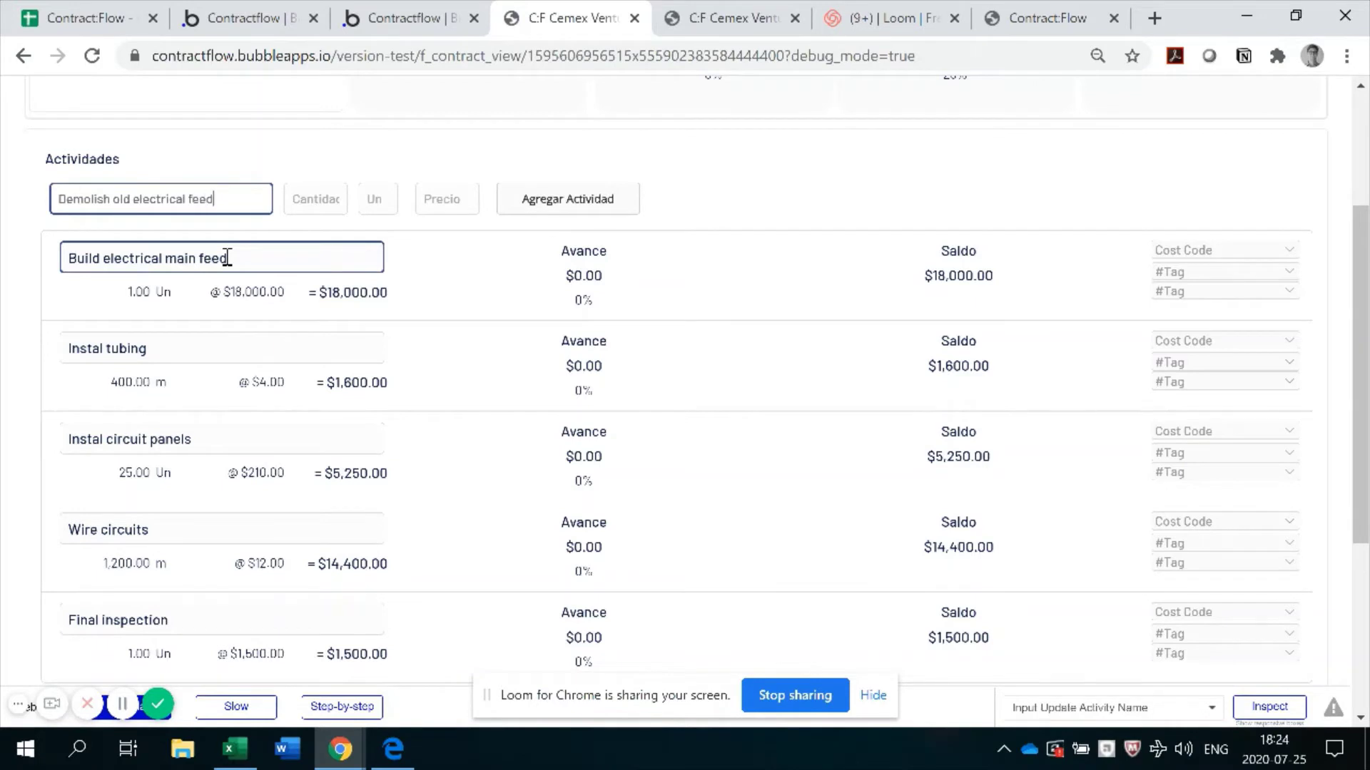
pyautogui.press('Tab')
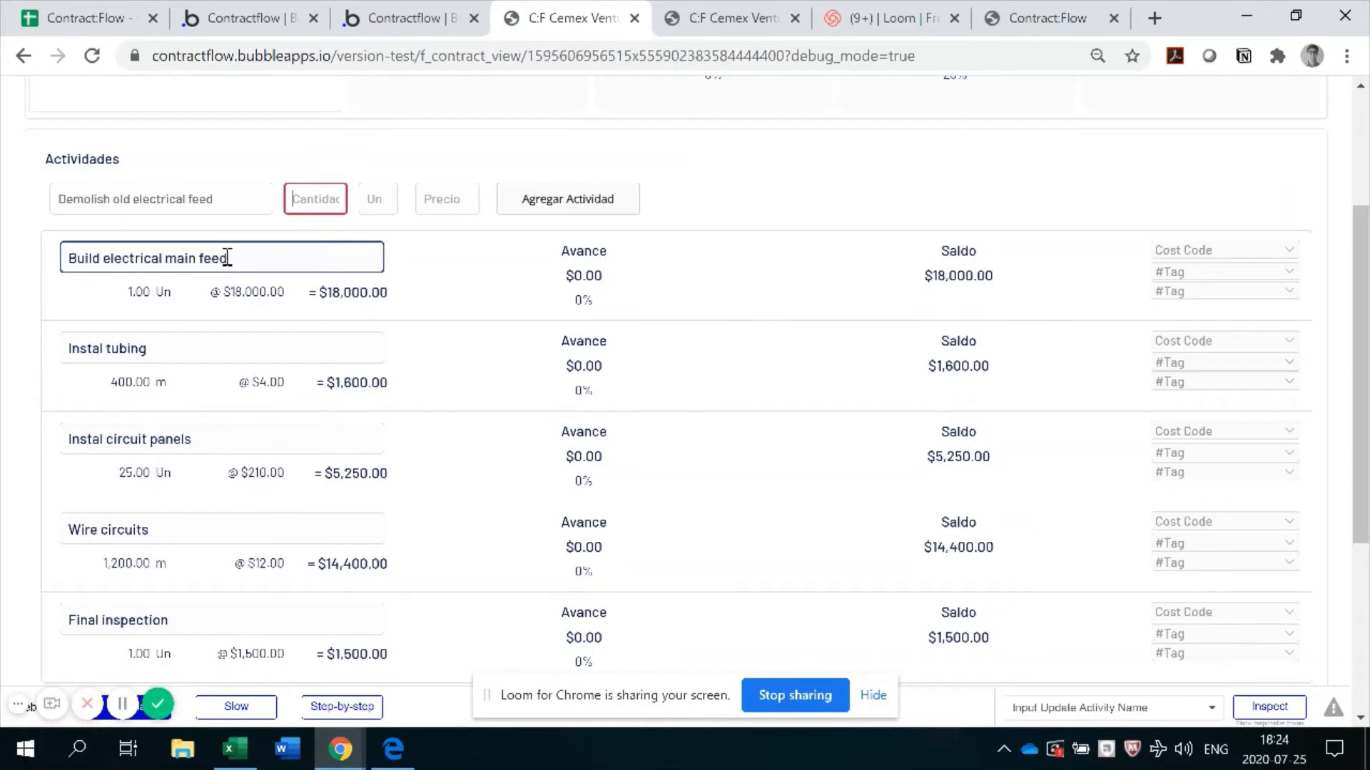
pyautogui.write('50')
pyautogui.press('Tab')
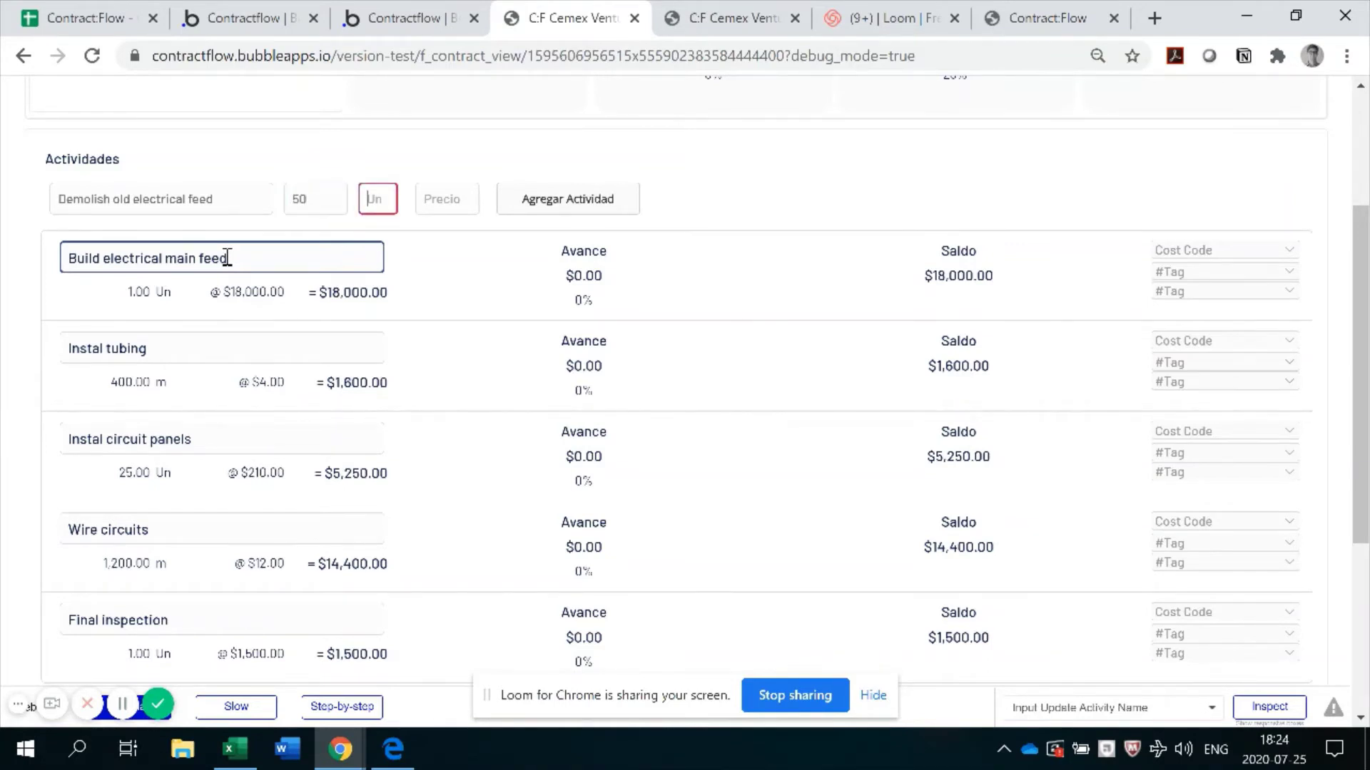
pyautogui.write('m2')
pyautogui.press('Tab')
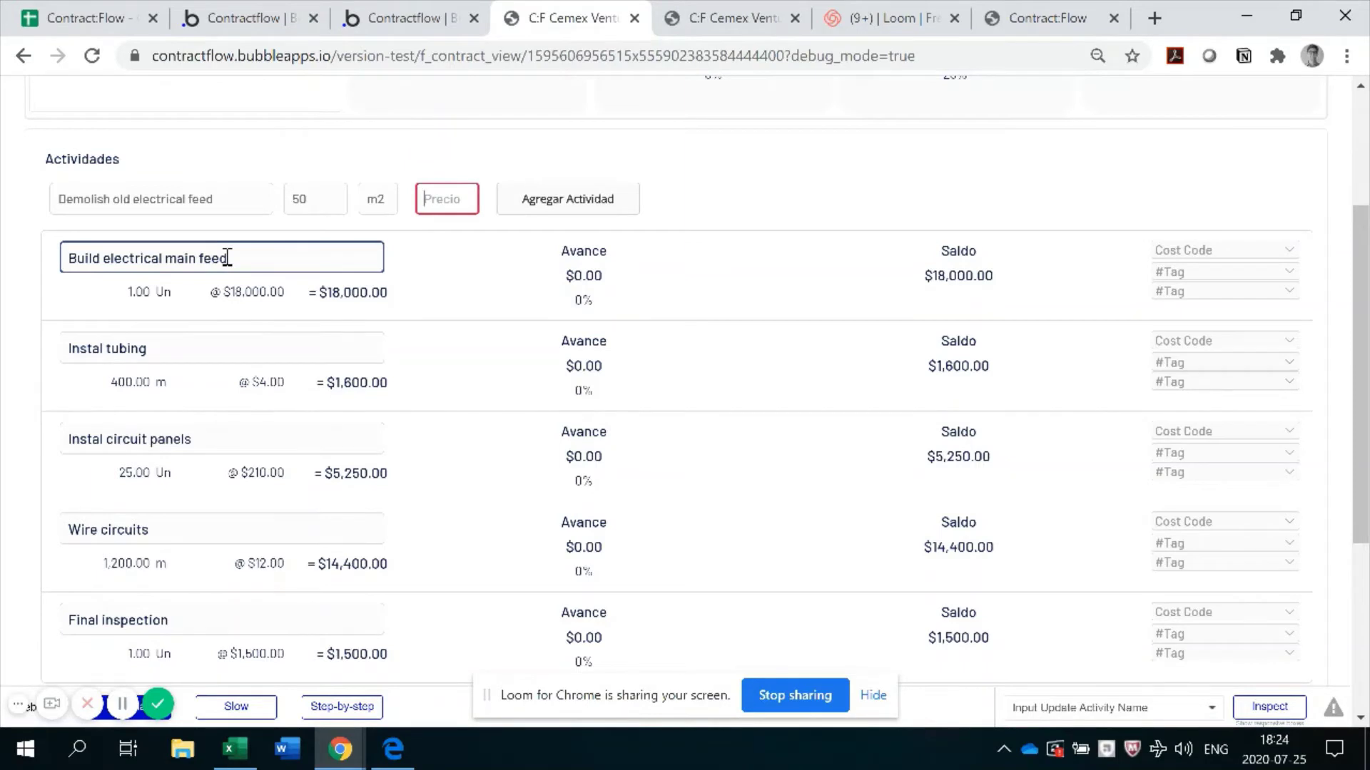
pyautogui.write('9')
pyautogui.press('Return')
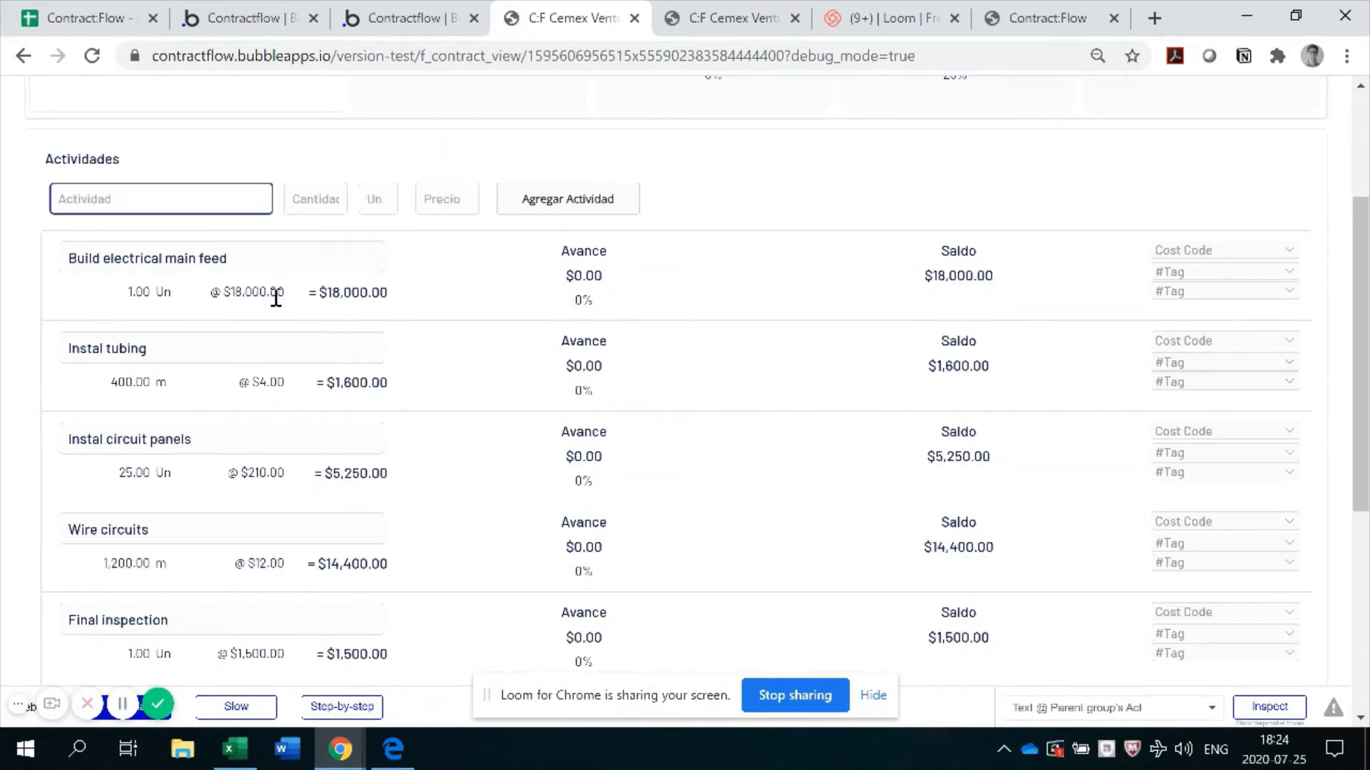
# Check the added activities' quantities, prices and amounts against the Electrical contract's contracted total
pyautogui.scroll(-2, 409, 373)
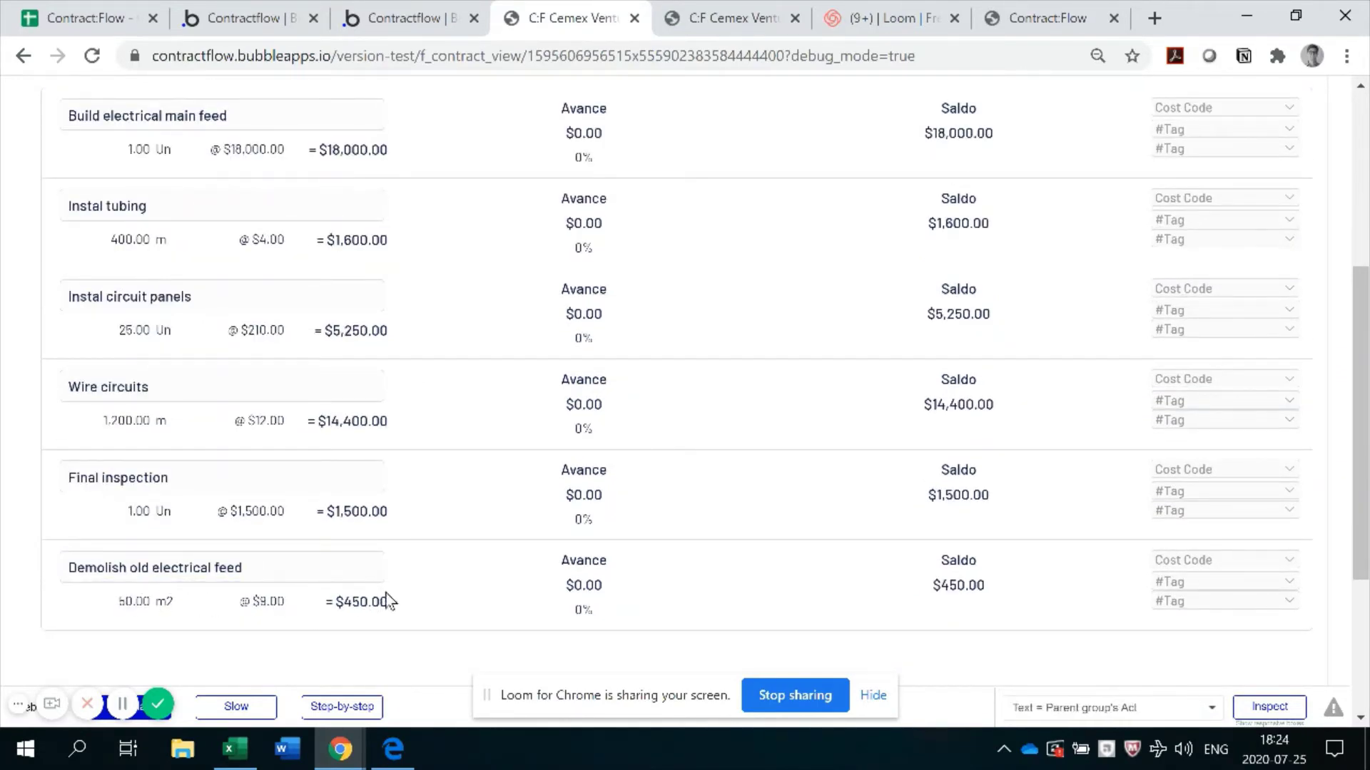
pyautogui.doubleClick(123, 603)
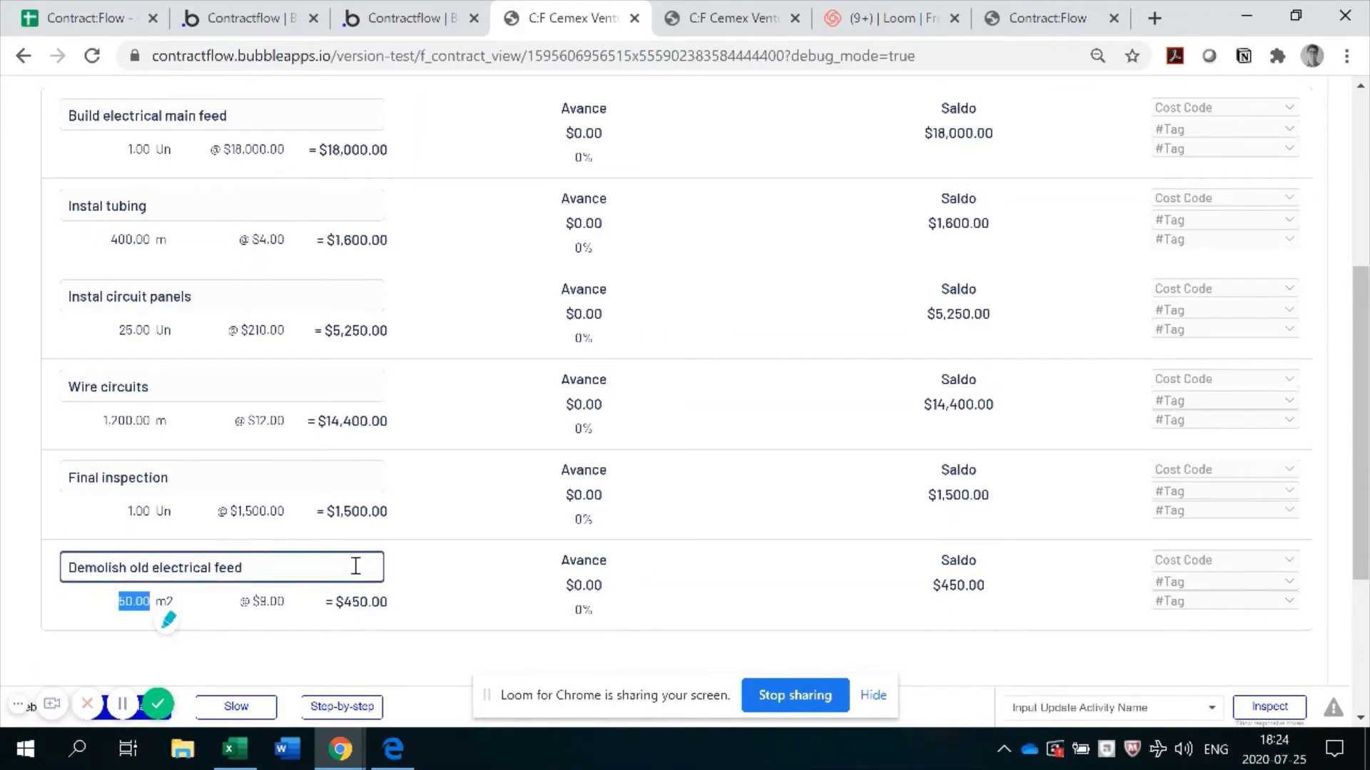
pyautogui.scroll(5, 355, 565)
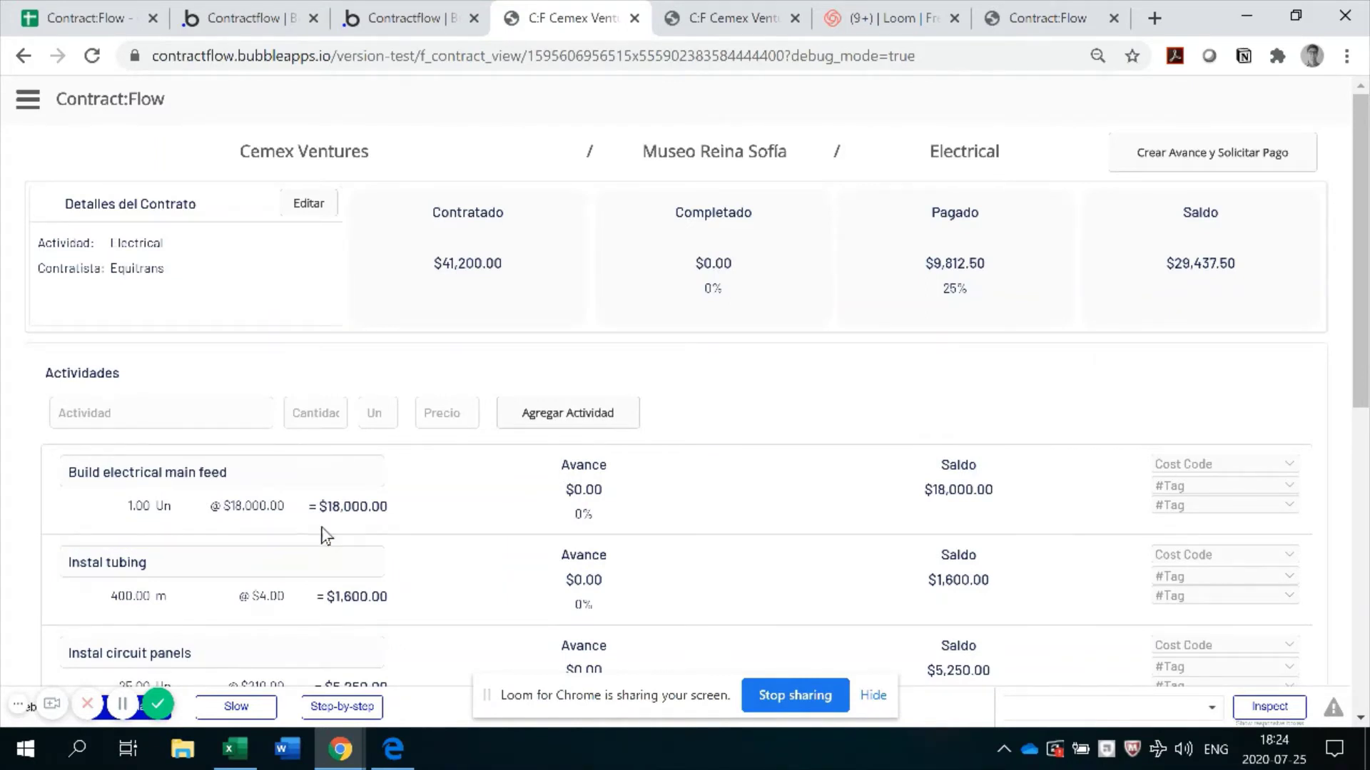
pyautogui.scroll(-1, 485, 464)
pyautogui.scroll(-4, 514, 436)
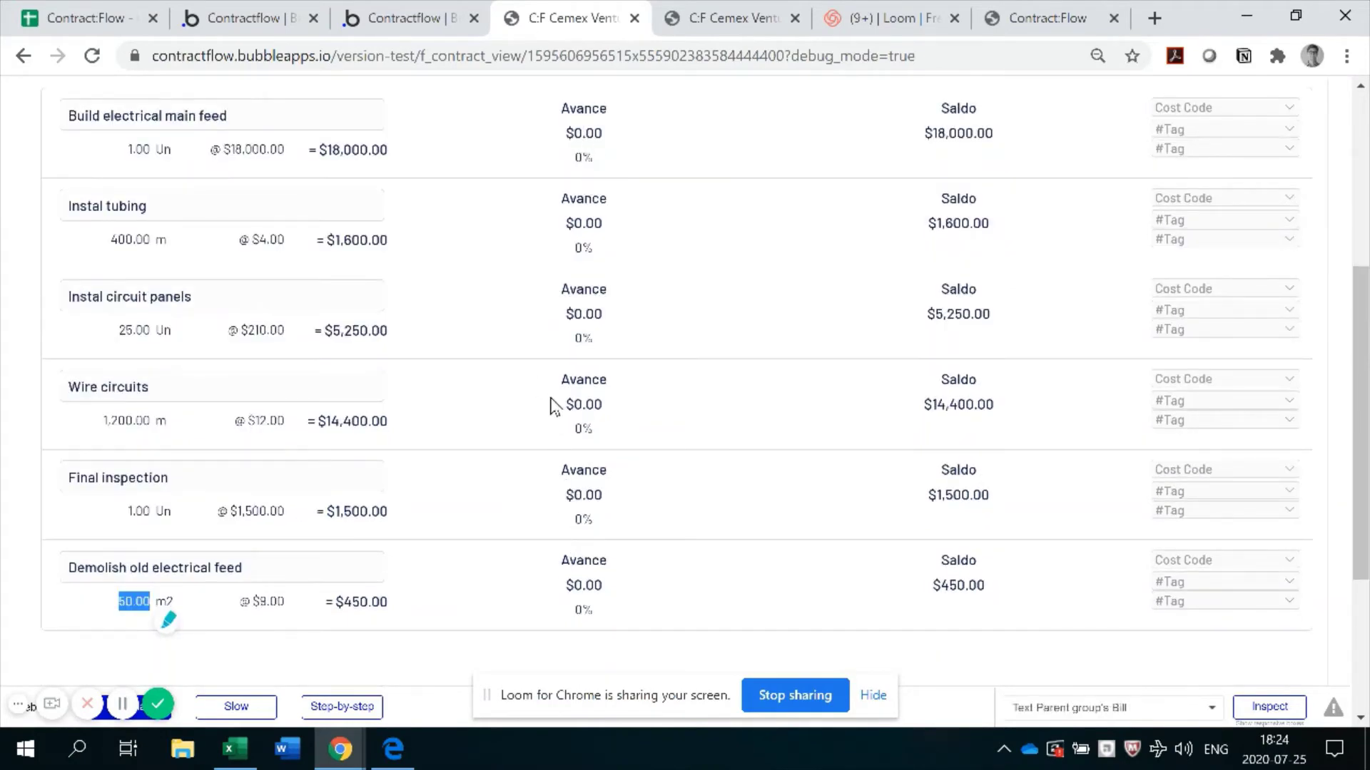
pyautogui.scroll(5, 541, 430)
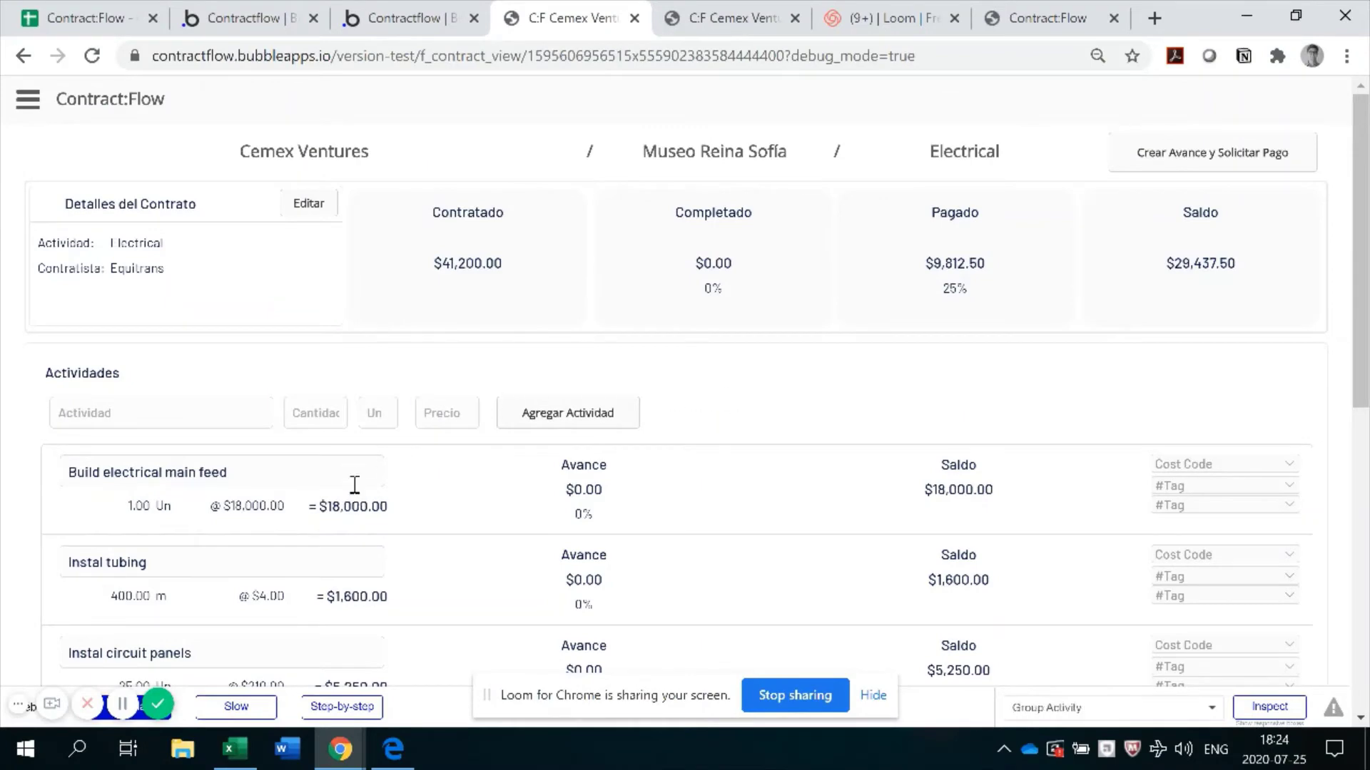
pyautogui.scroll(-3, 697, 392)
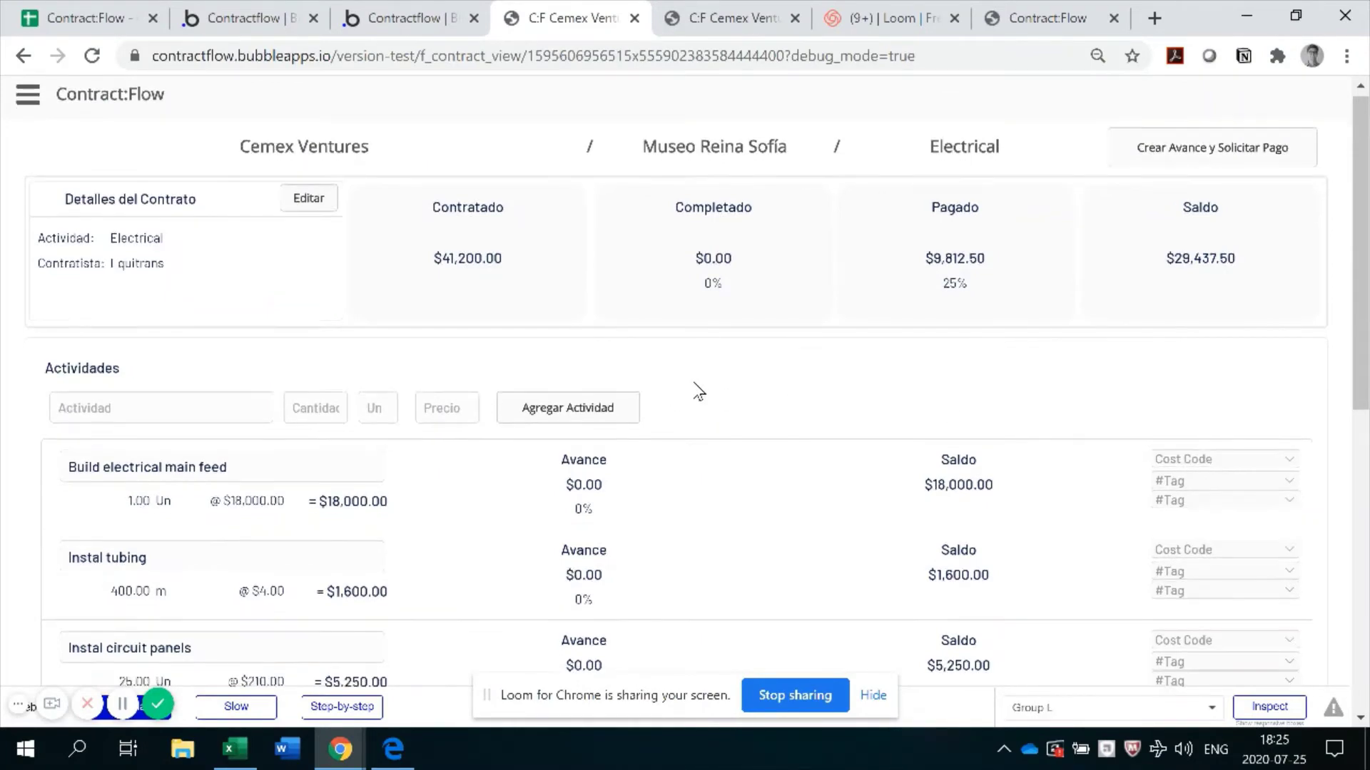
pyautogui.scroll(3, 703, 397)
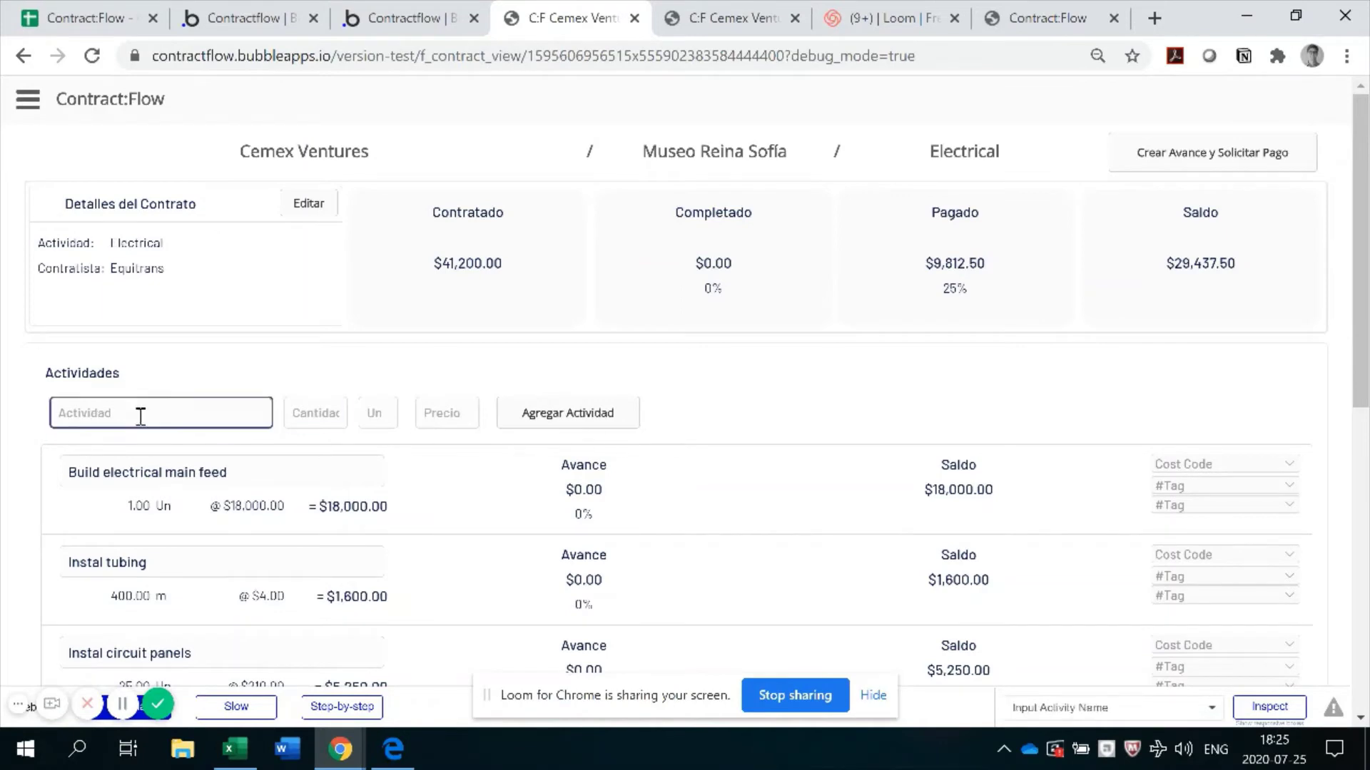
pyautogui.scroll(-3, 570, 546)
pyautogui.scroll(3, 1125, 269)
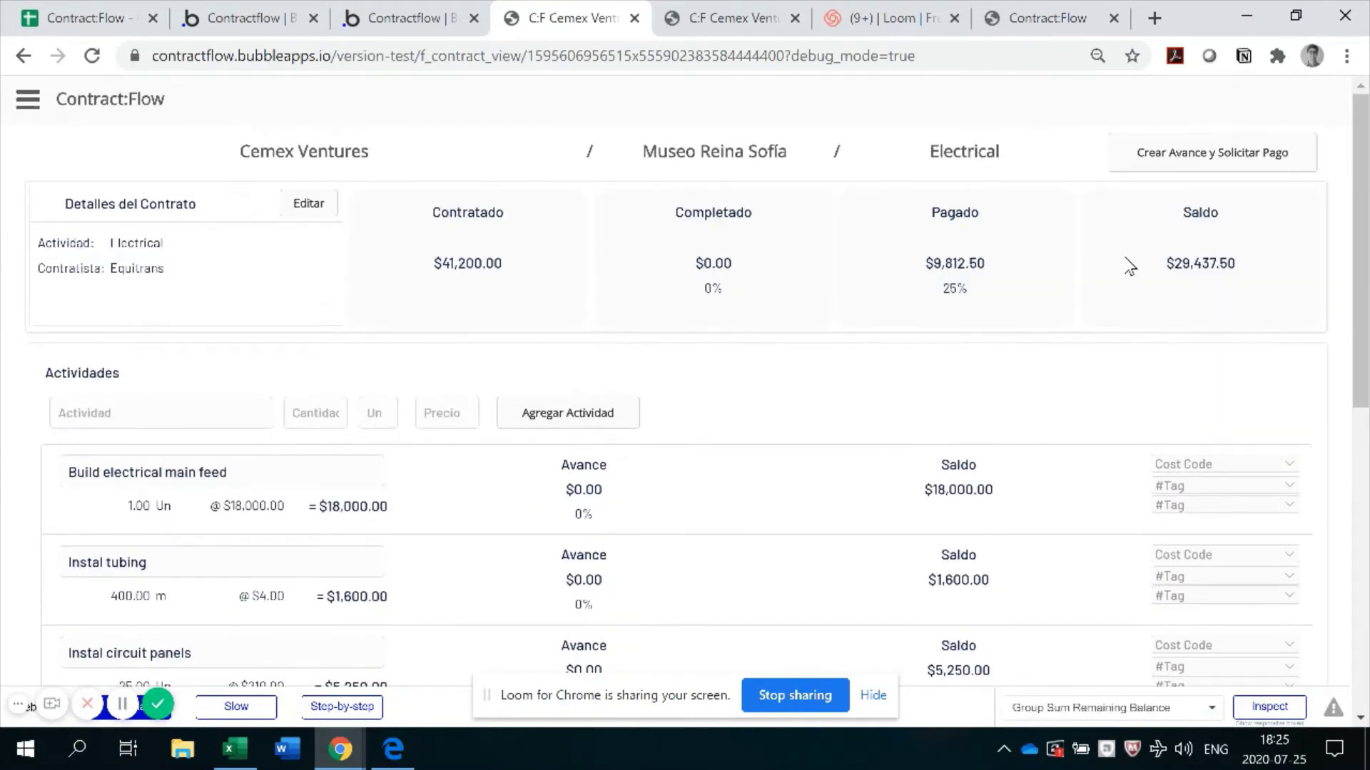
# Create a new progress bill for the Electrical contract and review its summary and activity breakdown
pyautogui.click(1197, 154)
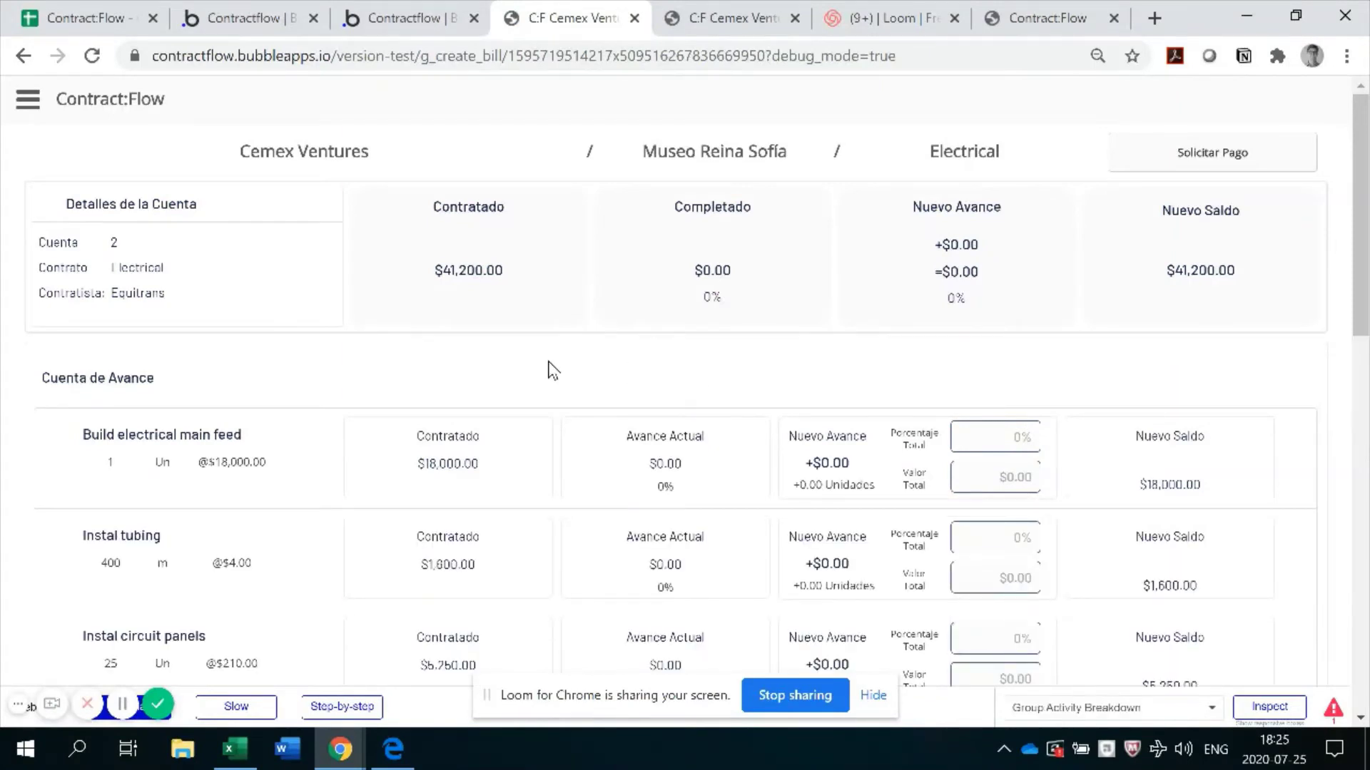
pyautogui.scroll(-2, 564, 359)
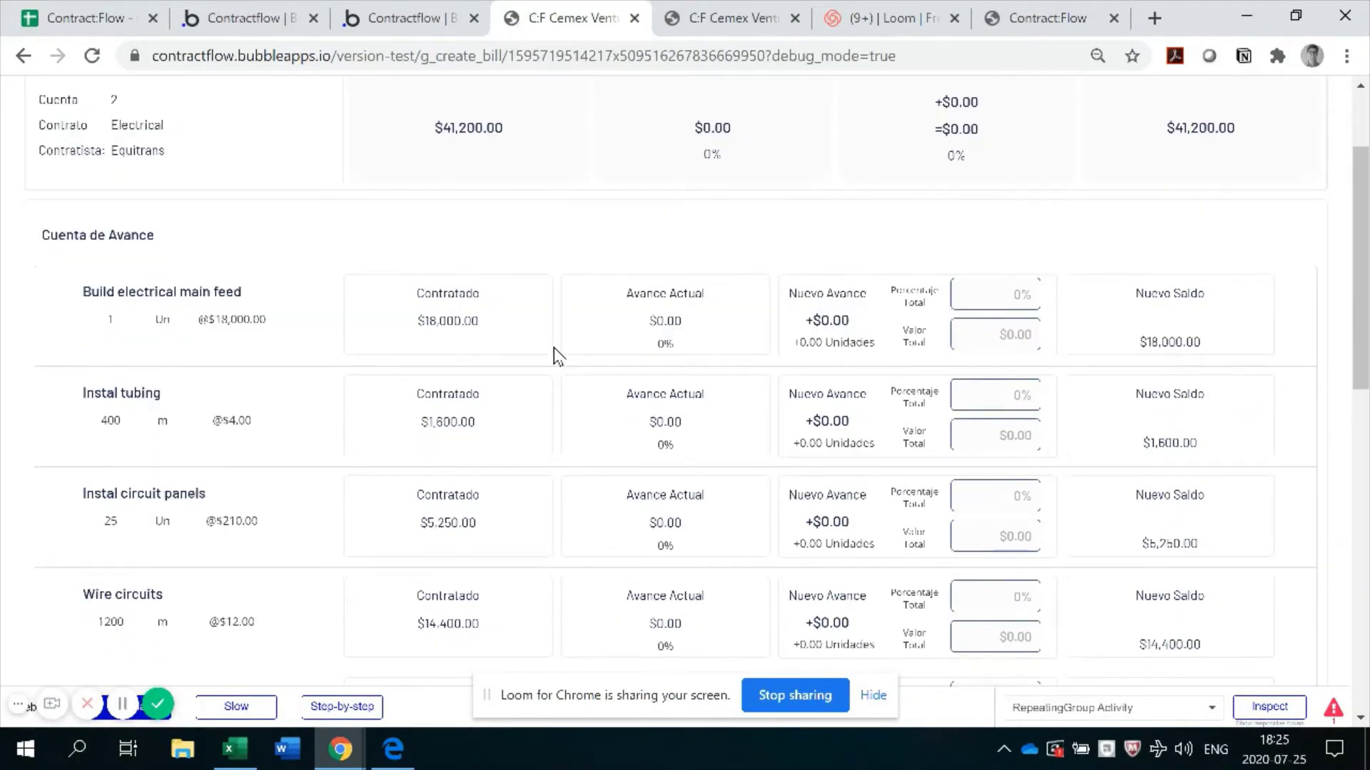
pyautogui.scroll(2, 591, 283)
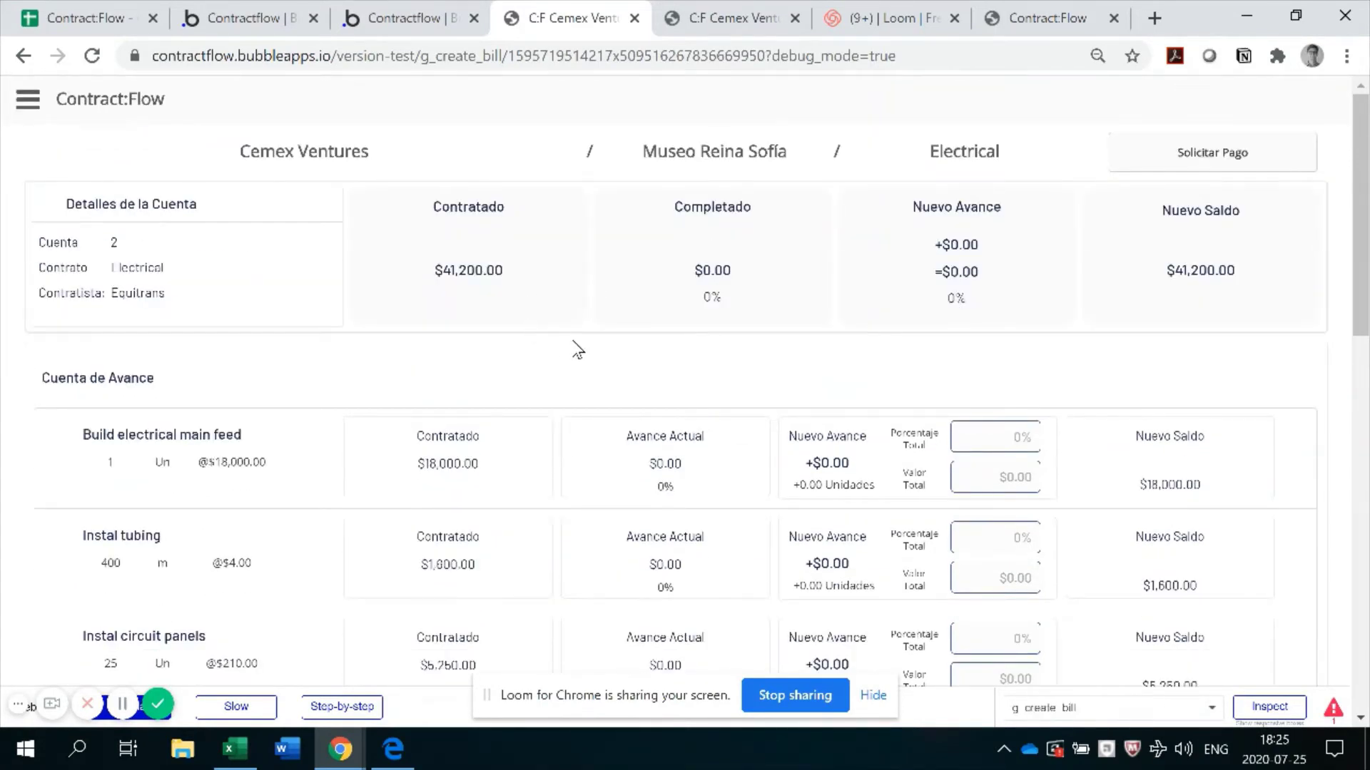
# Set the total progress percentage of the Build electrical main feed activity to 25% in the bill
pyautogui.scroll(-3, 560, 336)
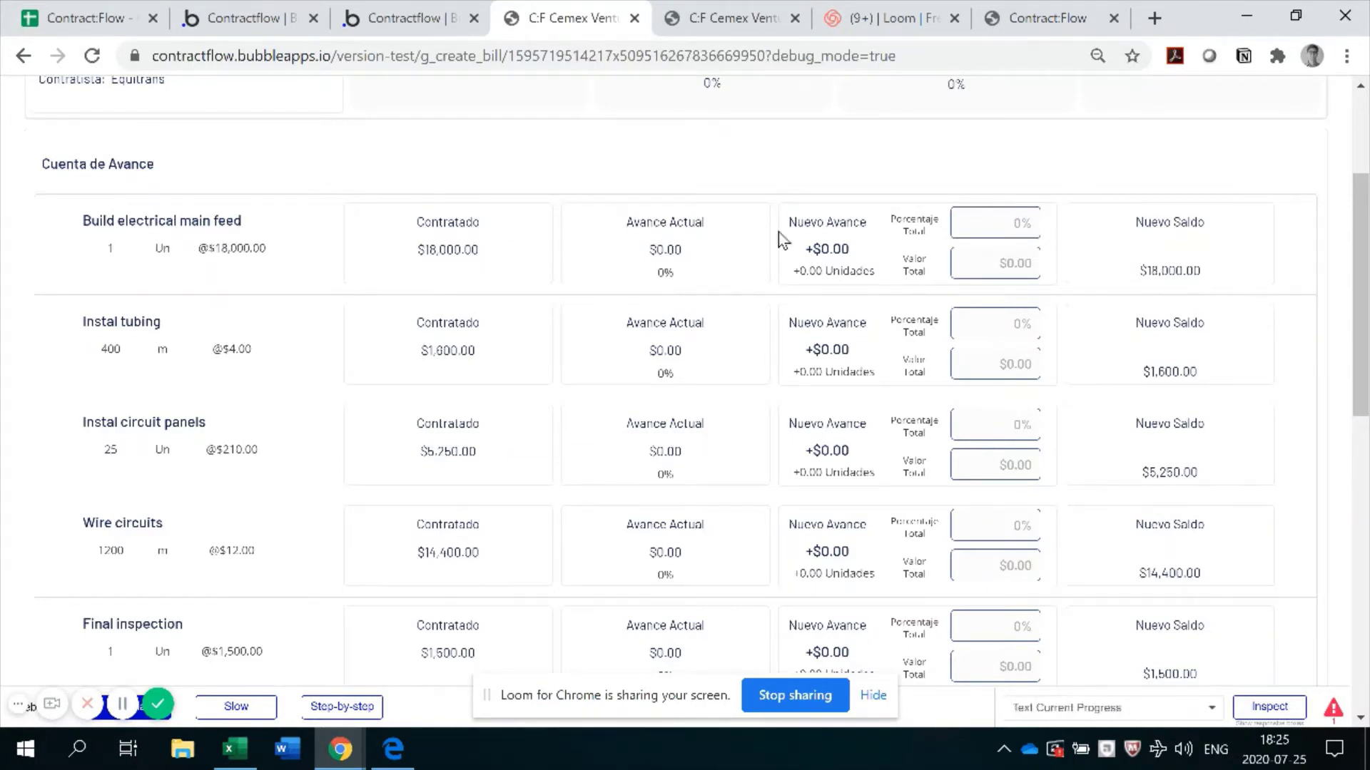
pyautogui.click(991, 221)
pyautogui.write('25')
pyautogui.click(1094, 233)
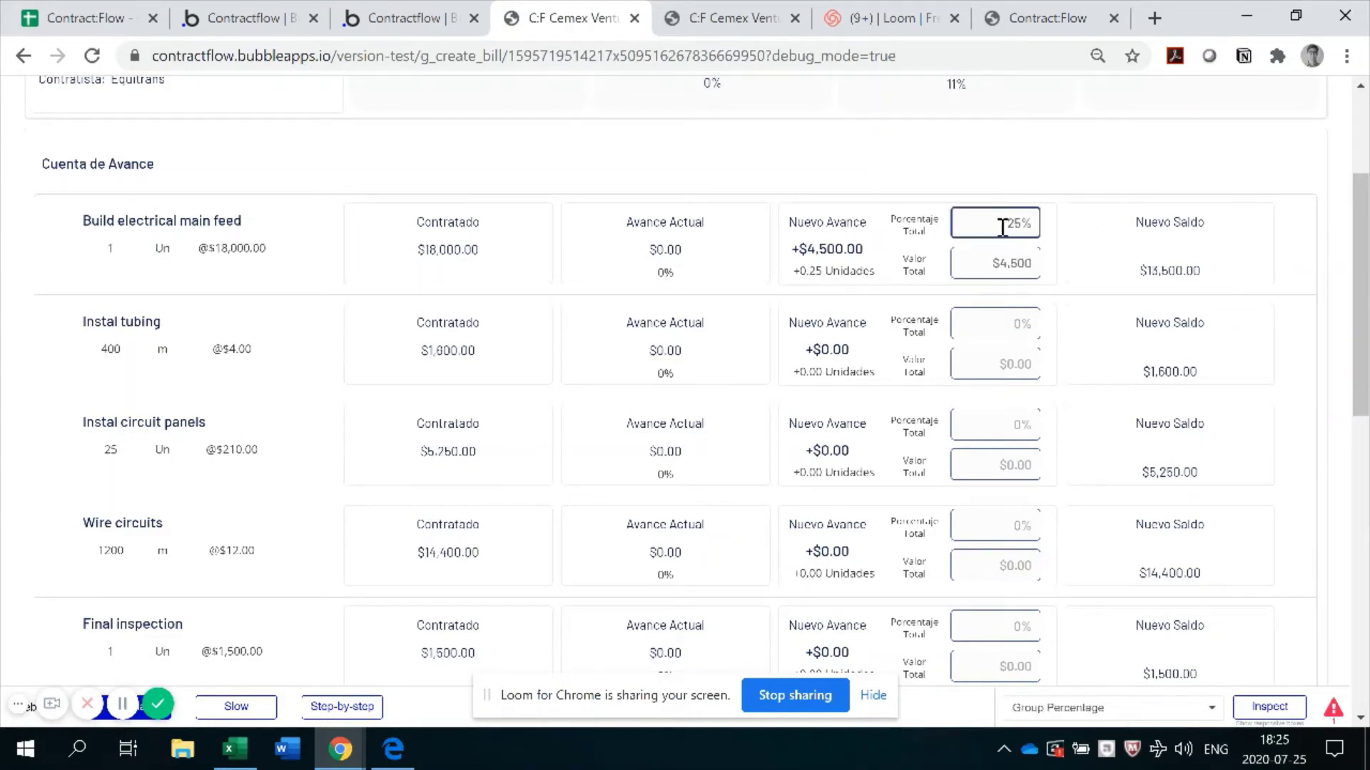
# Set the total percentage of Instal tubing to 10% and the total value of Instal circuit panels to $2,000 in the bill
pyautogui.click(1006, 323)
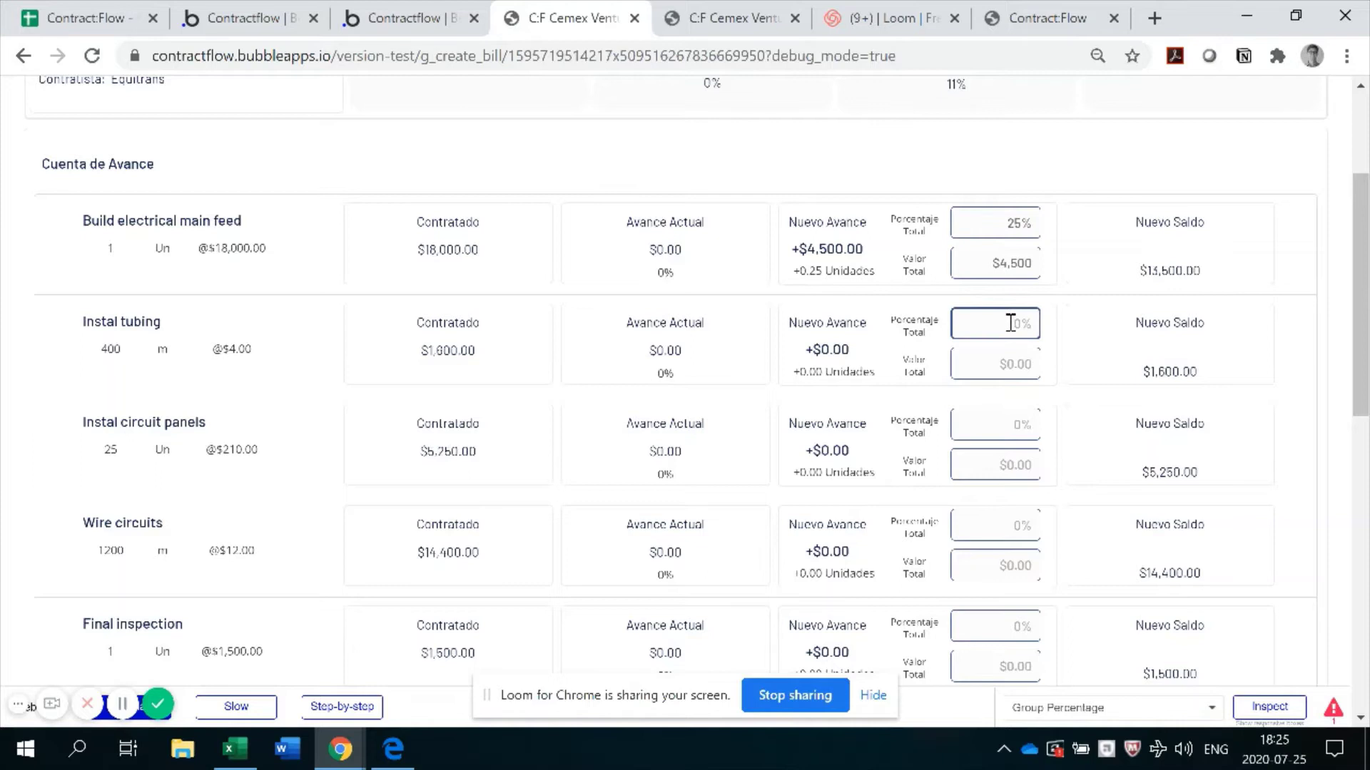
pyautogui.click(1059, 326)
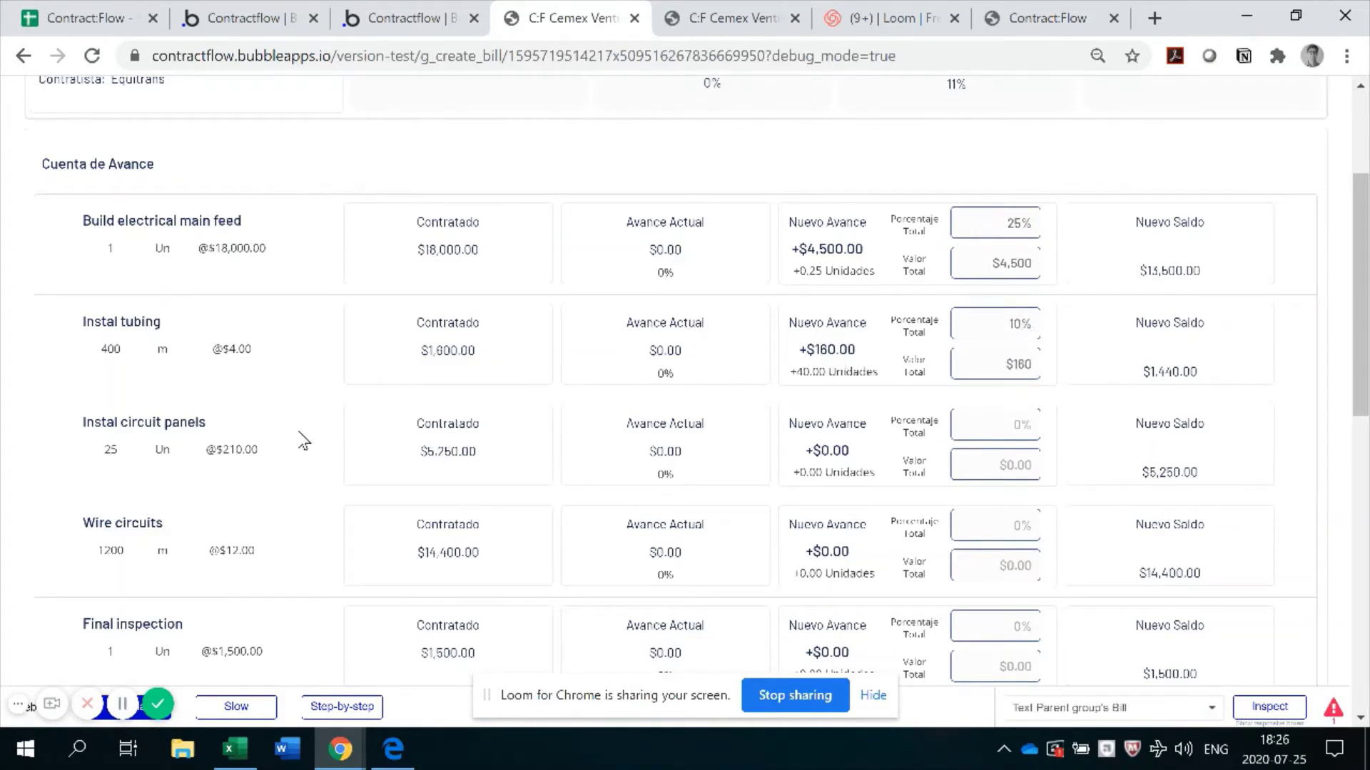
pyautogui.click(1013, 471)
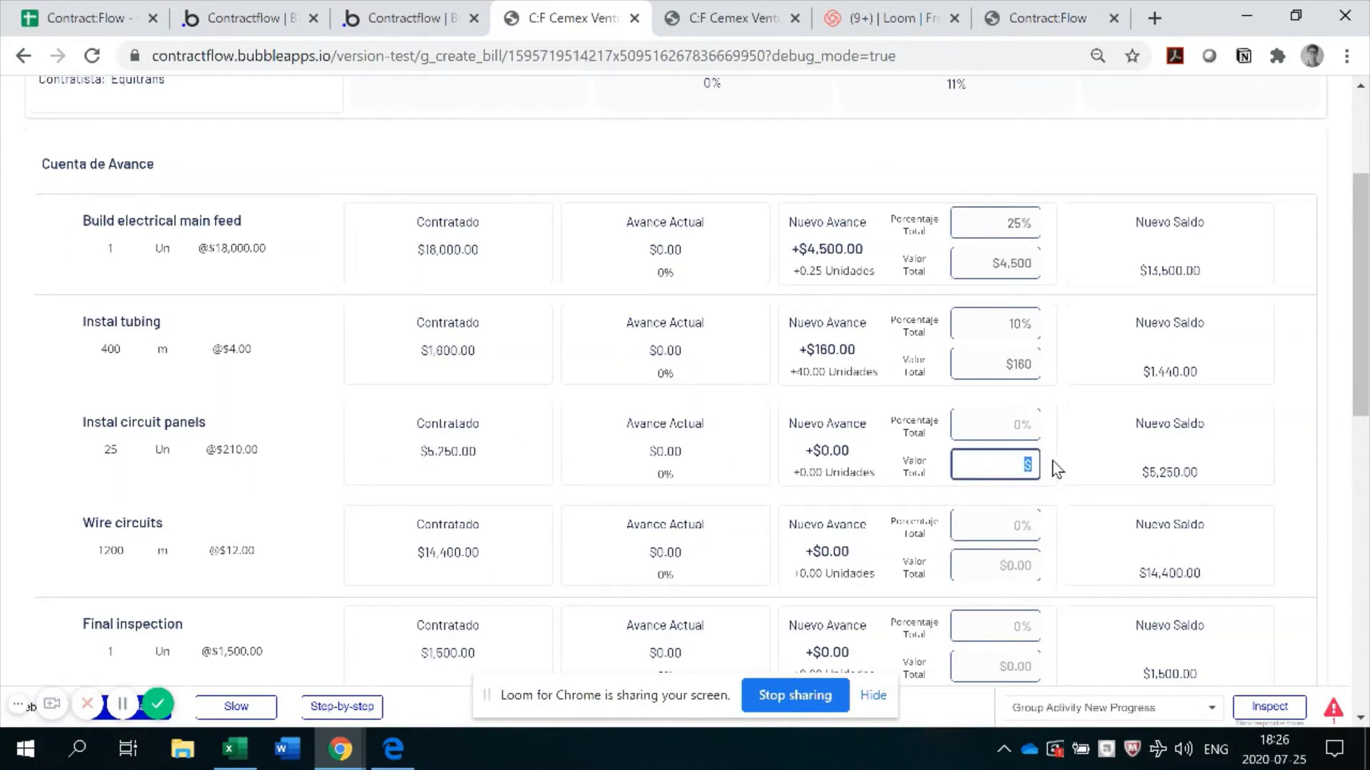
pyautogui.write('2000')
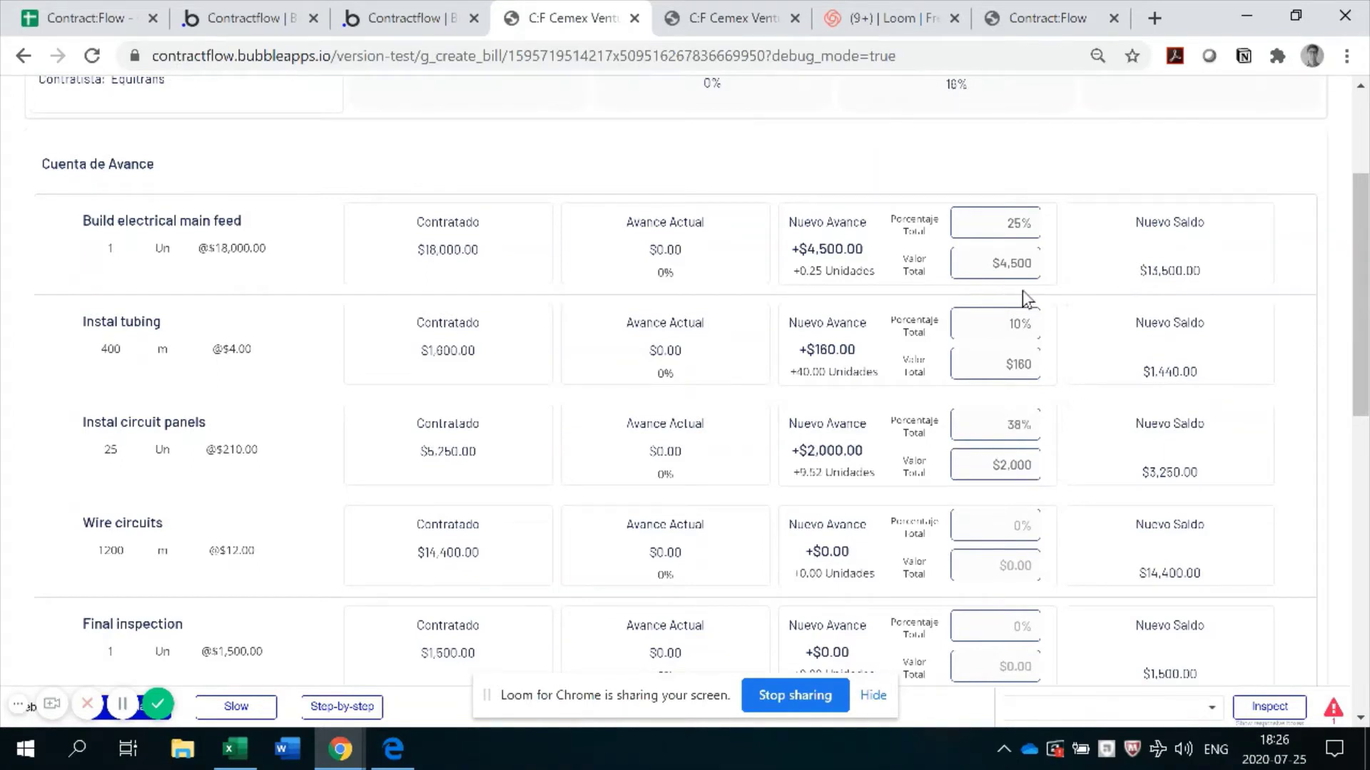
pyautogui.click(1021, 225)
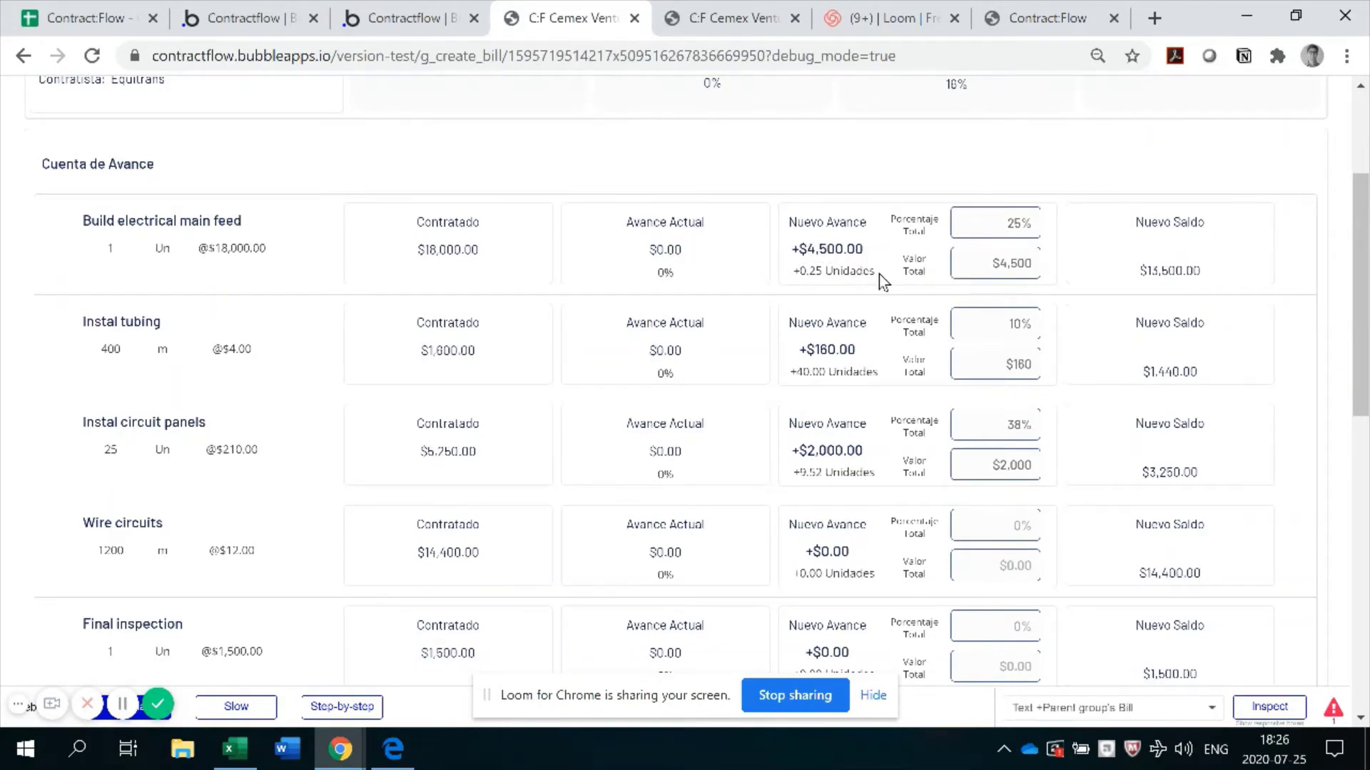
# Reset the total percentages of Instal circuit panels, Instal tubing and Build electrical main feed to 0%
pyautogui.click(1025, 378)
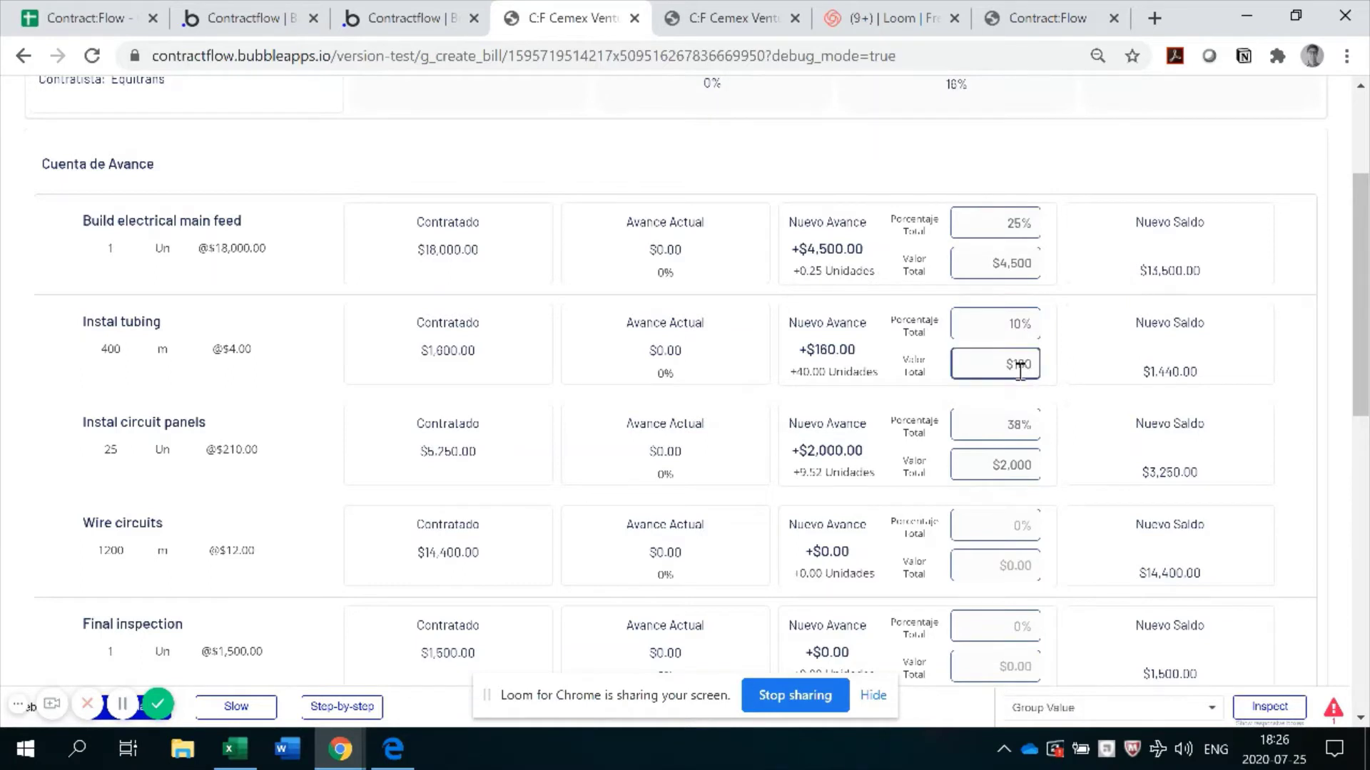
pyautogui.moveTo(1000, 425); pyautogui.dragTo(1046, 434)
pyautogui.write('0')
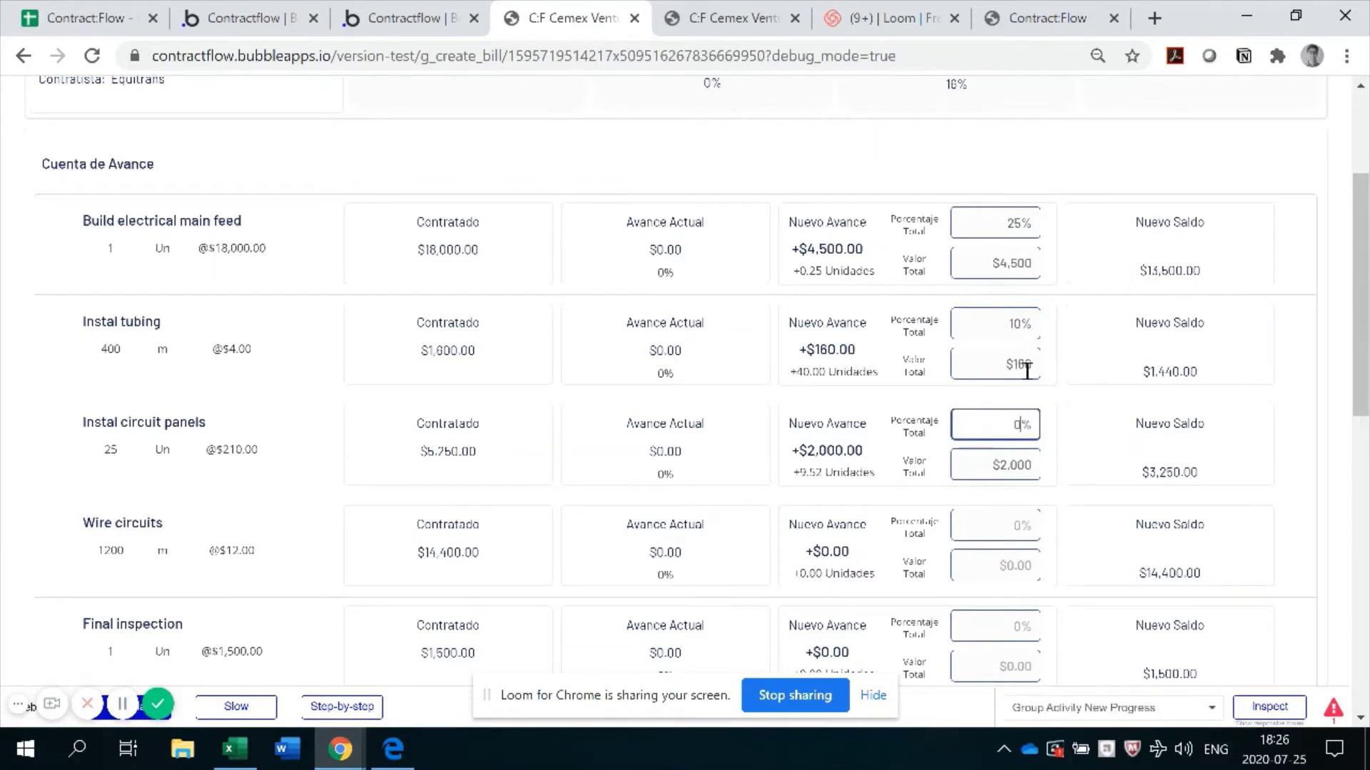
pyautogui.moveTo(1008, 324); pyautogui.dragTo(1051, 328)
pyautogui.write('0')
pyautogui.moveTo(1008, 221); pyautogui.dragTo(1043, 224)
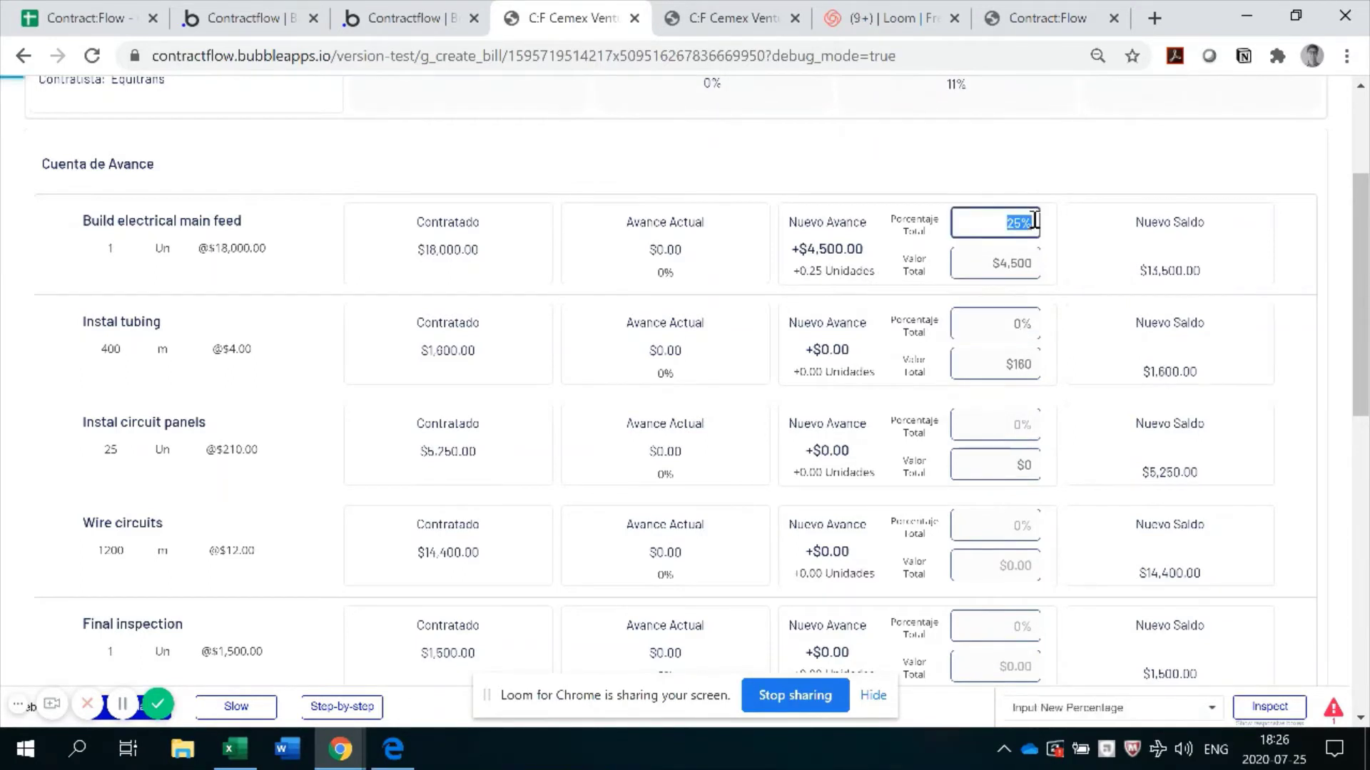
pyautogui.write('0')
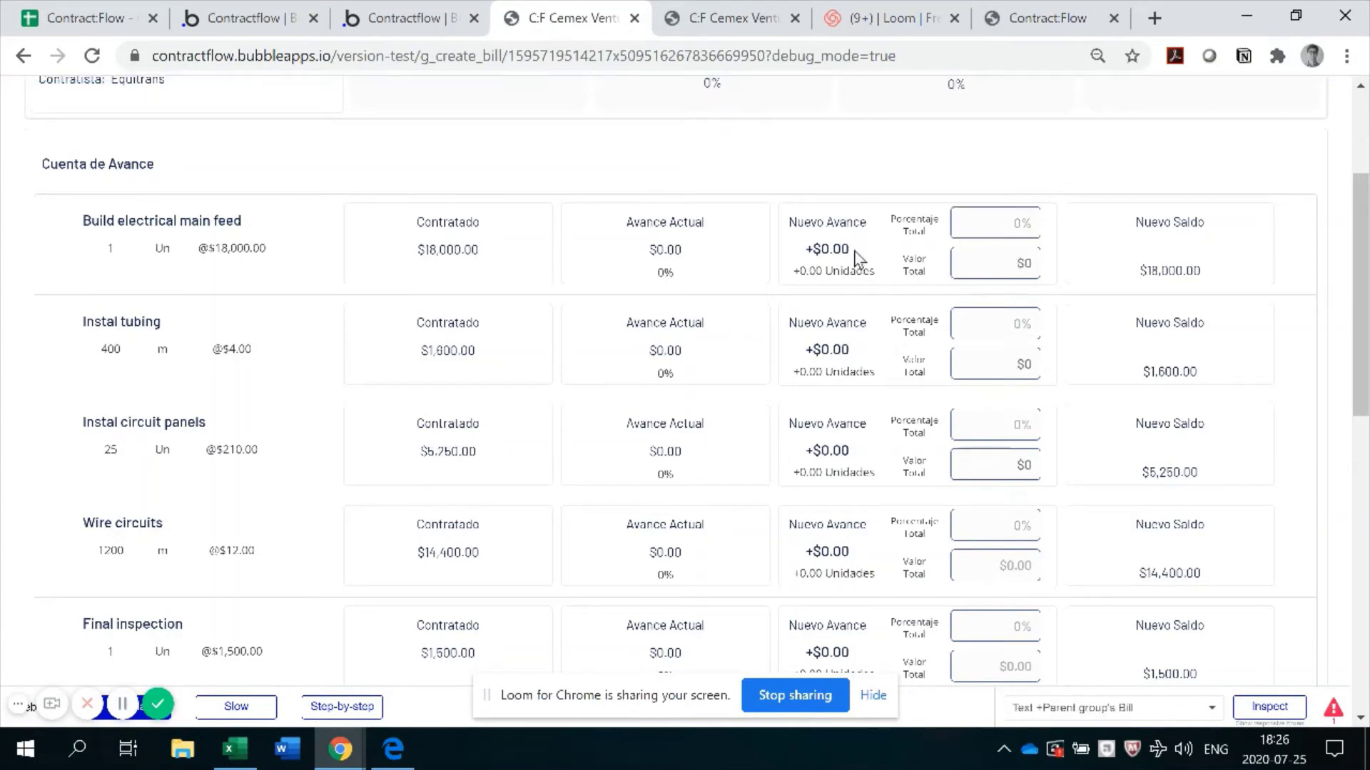
# Review the bill's summary and activities, and look at its payment request breakdown before returning to the bill
pyautogui.scroll(-4, 843, 335)
pyautogui.scroll(7, 842, 370)
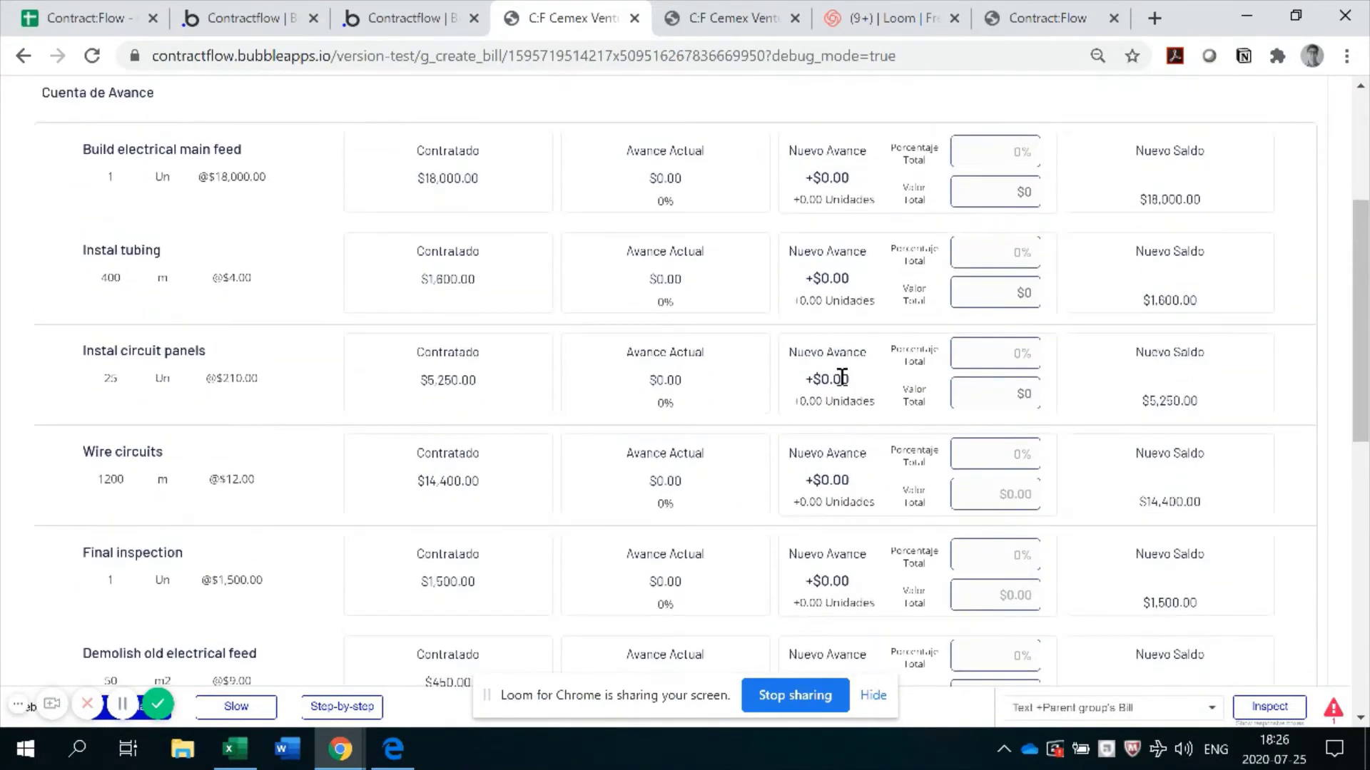
pyautogui.scroll(1, 849, 374)
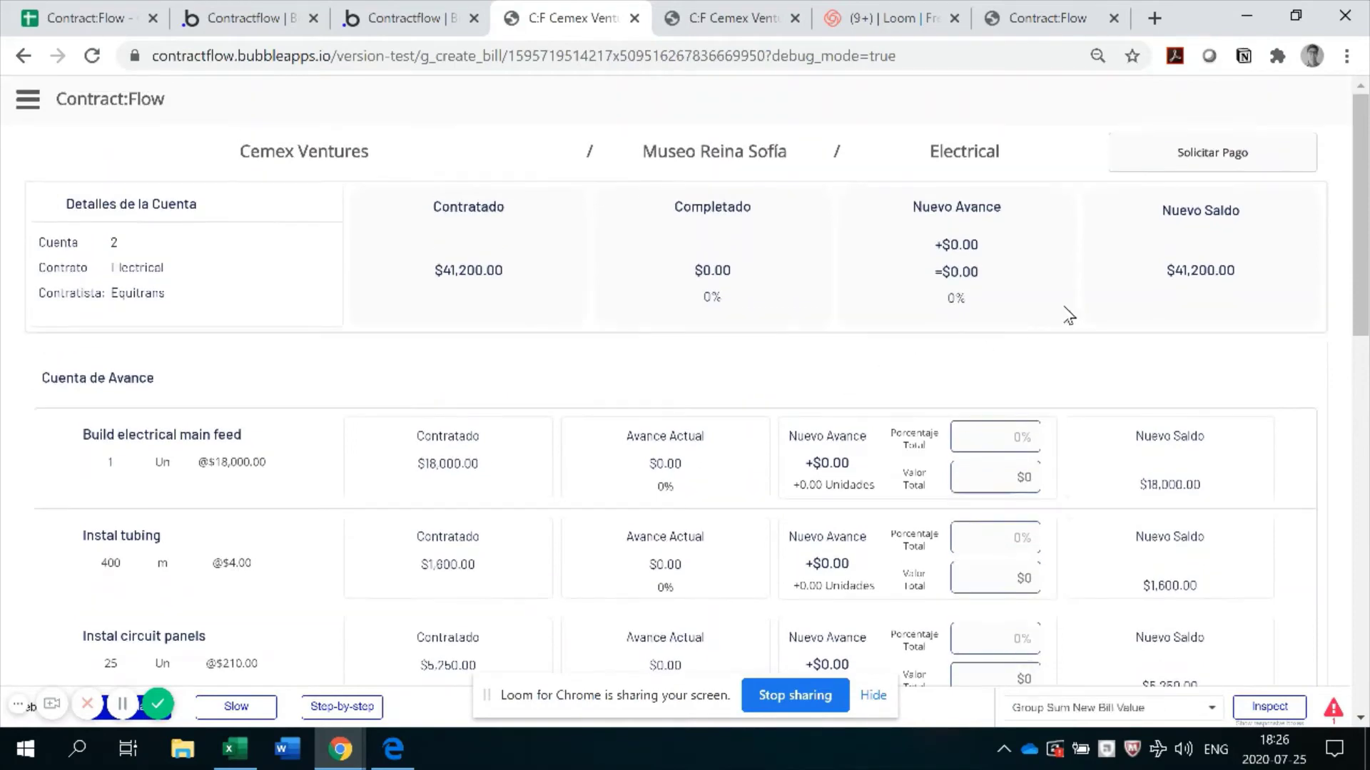
pyautogui.scroll(-4, 941, 382)
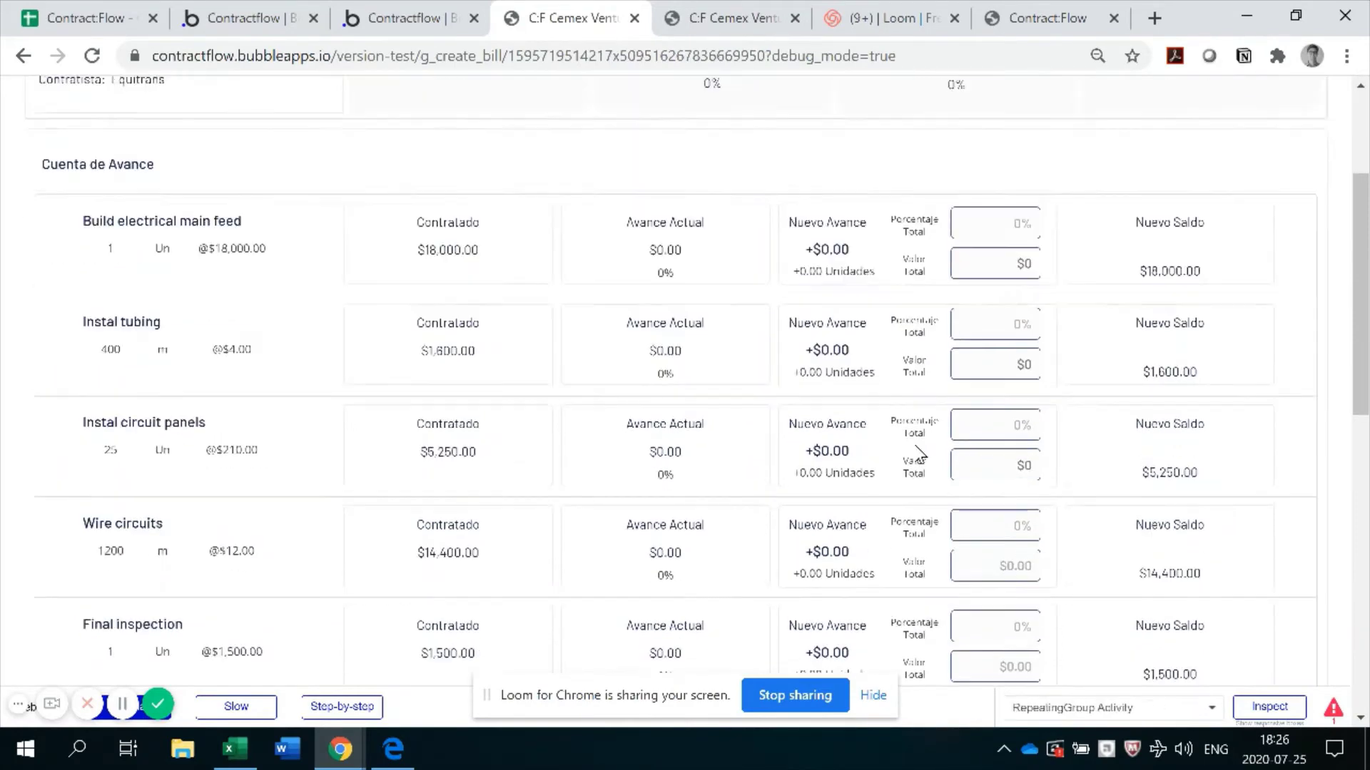
pyautogui.scroll(4, 951, 392)
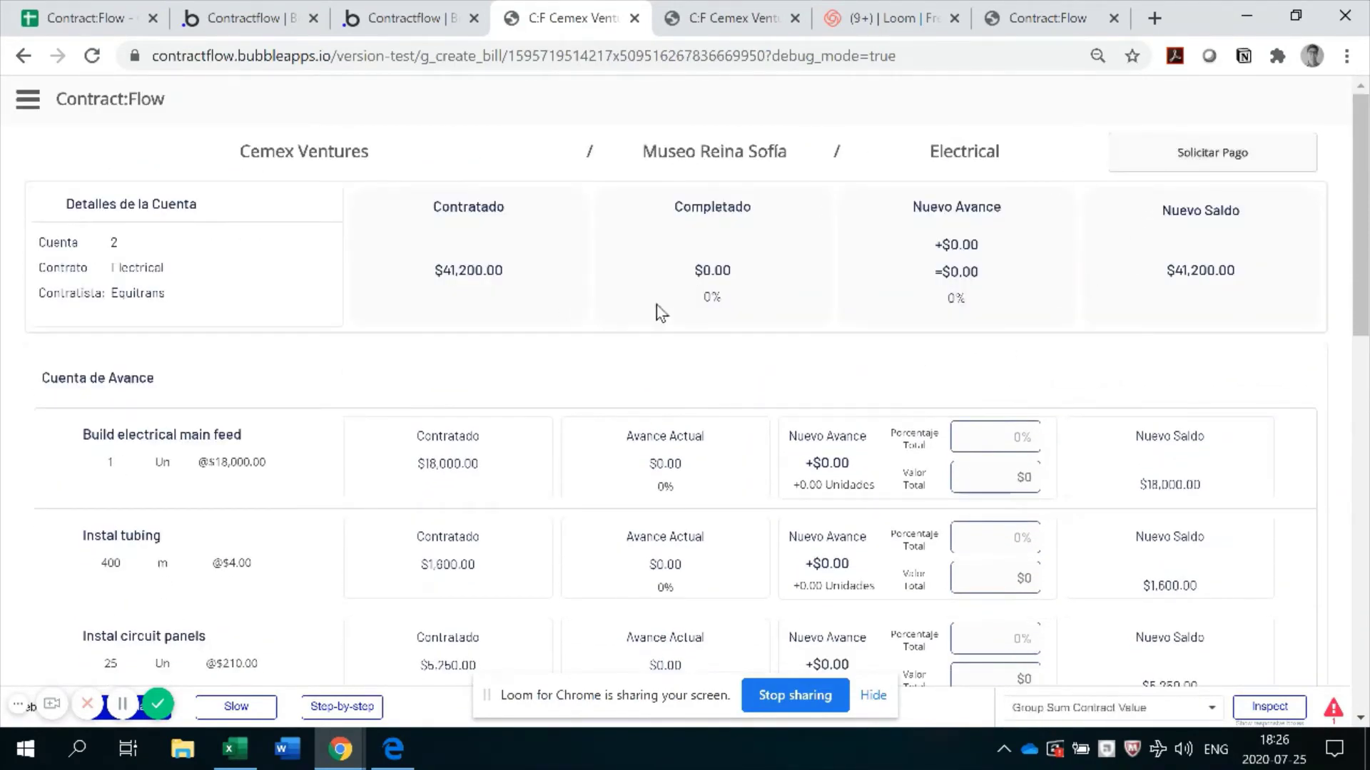
pyautogui.click(1159, 158)
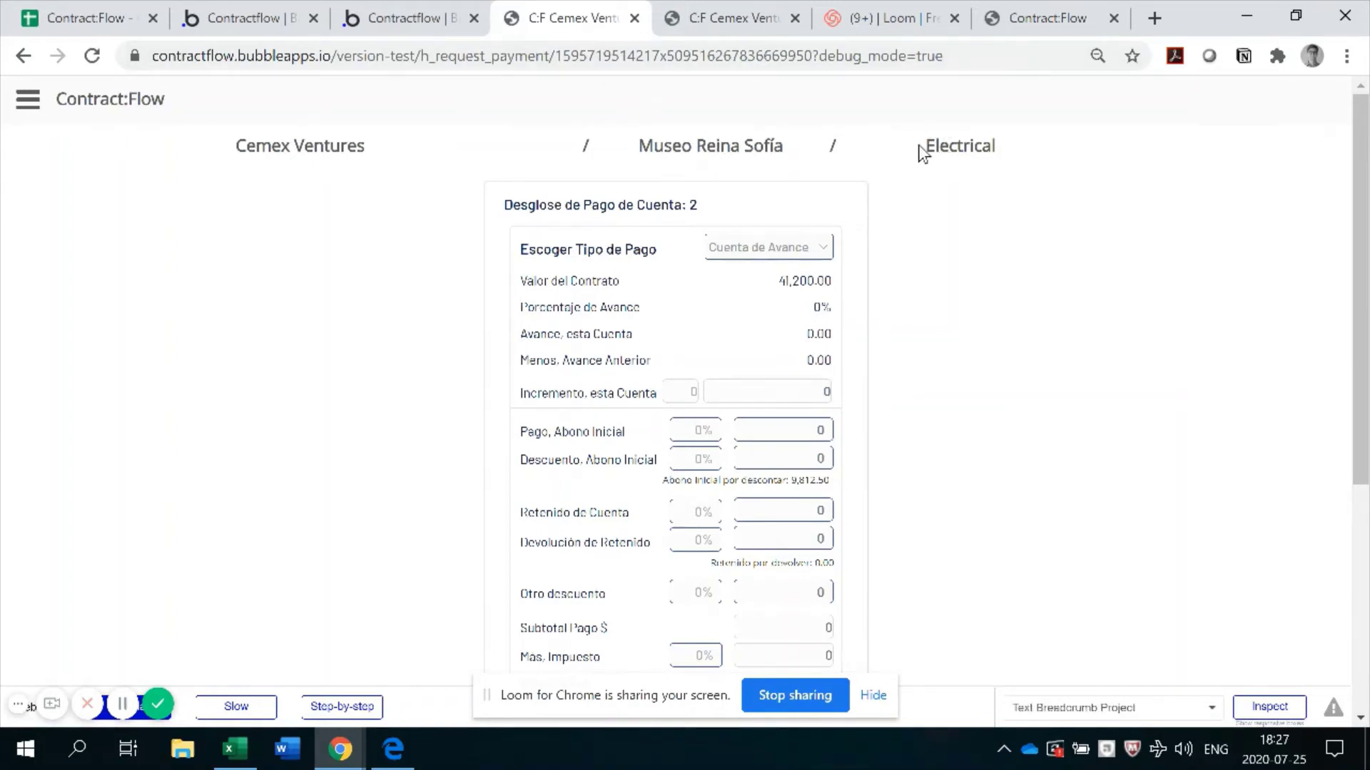
pyautogui.click(23, 57)
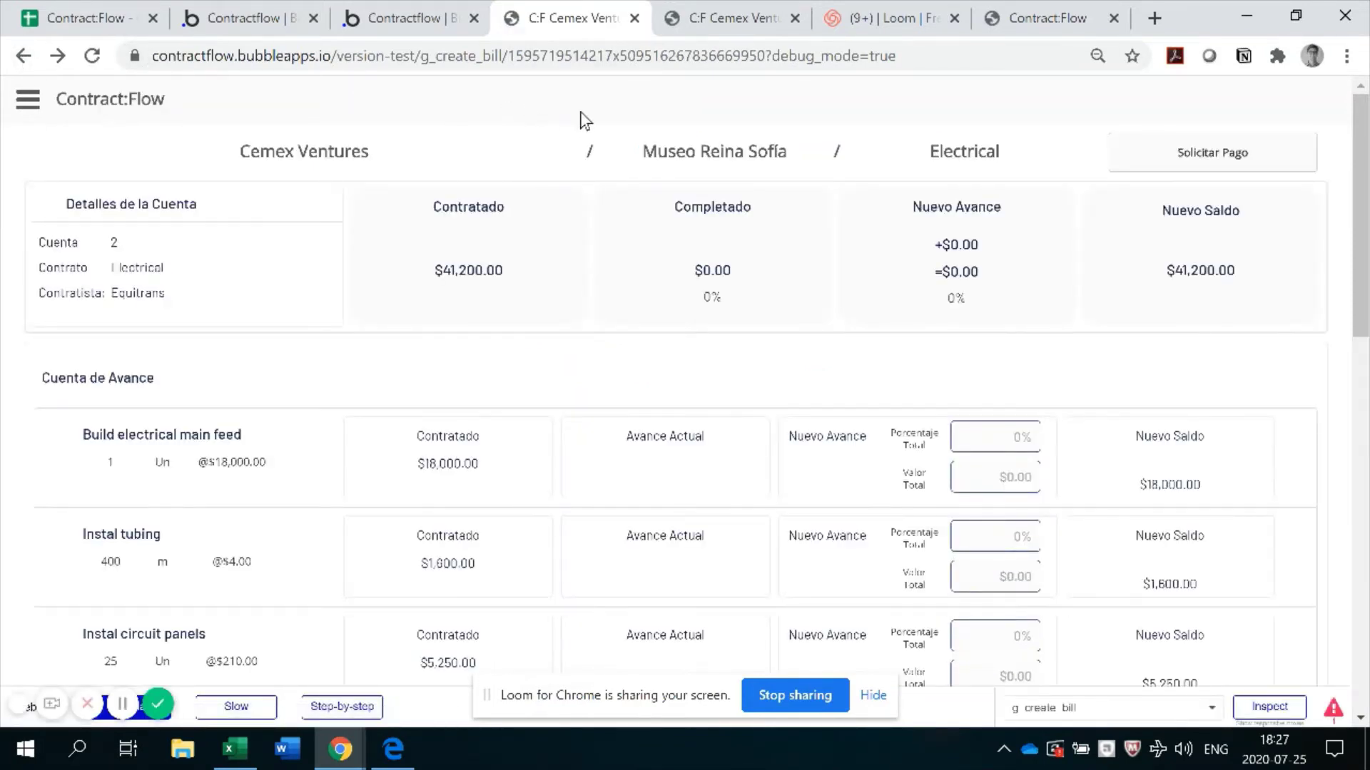
# Check the Electrical contract's totals in the Museo Reina Sofía project, and open the contract to review its activities
pyautogui.click(704, 163)
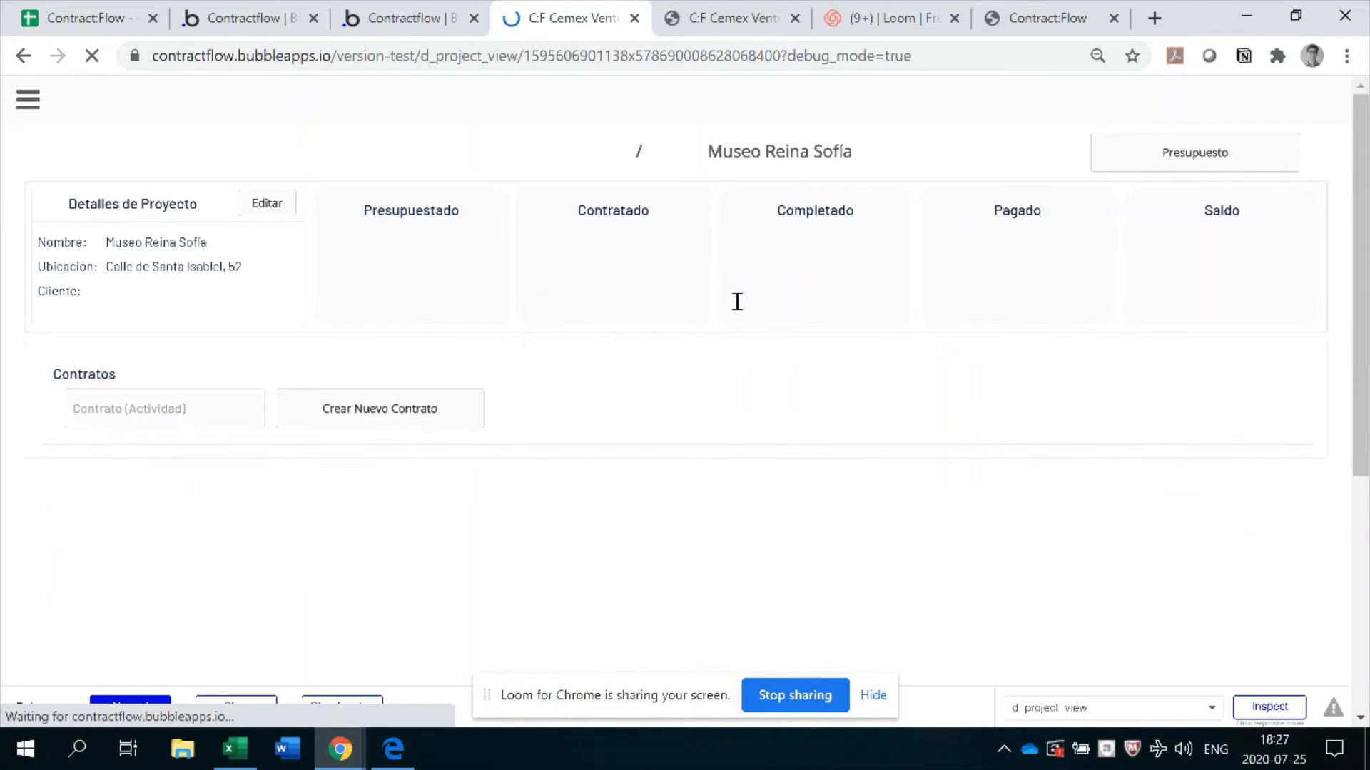
pyautogui.scroll(-2, 633, 416)
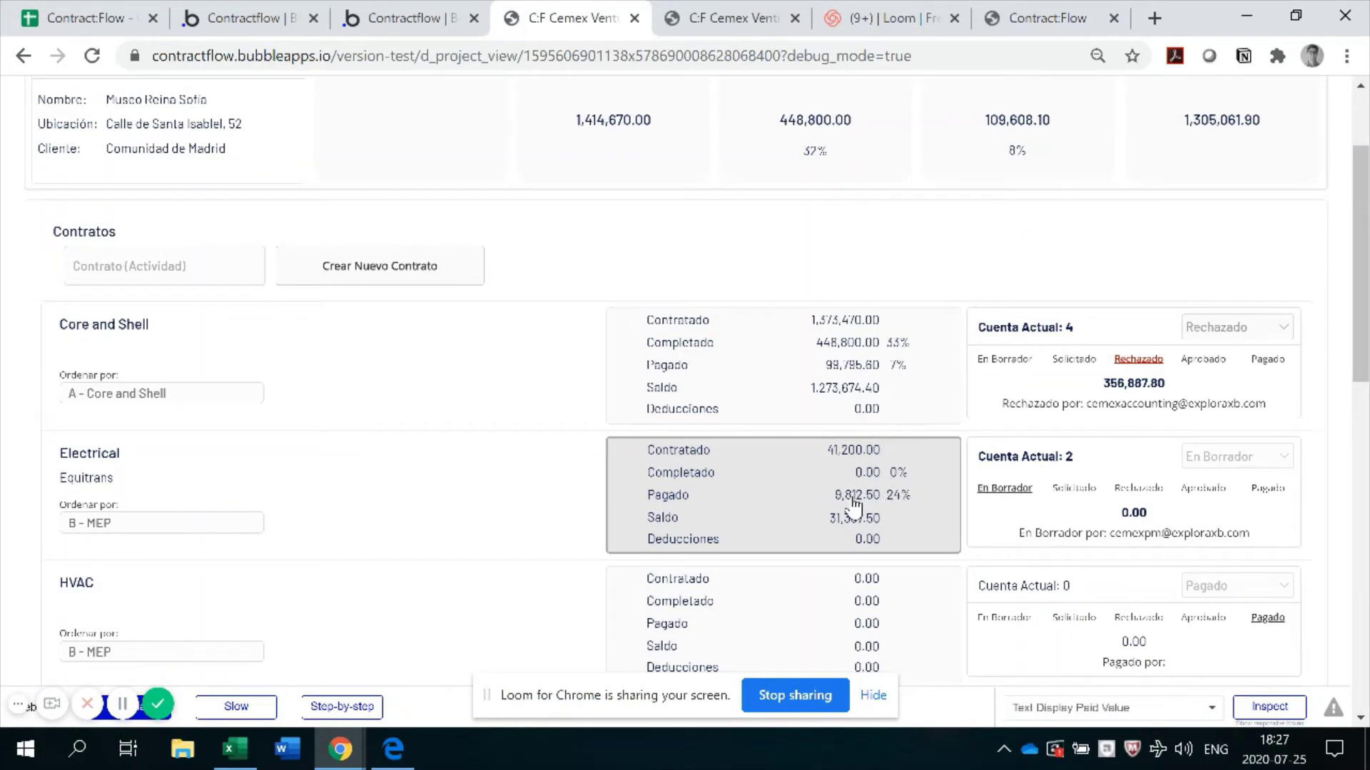
pyautogui.click(940, 471)
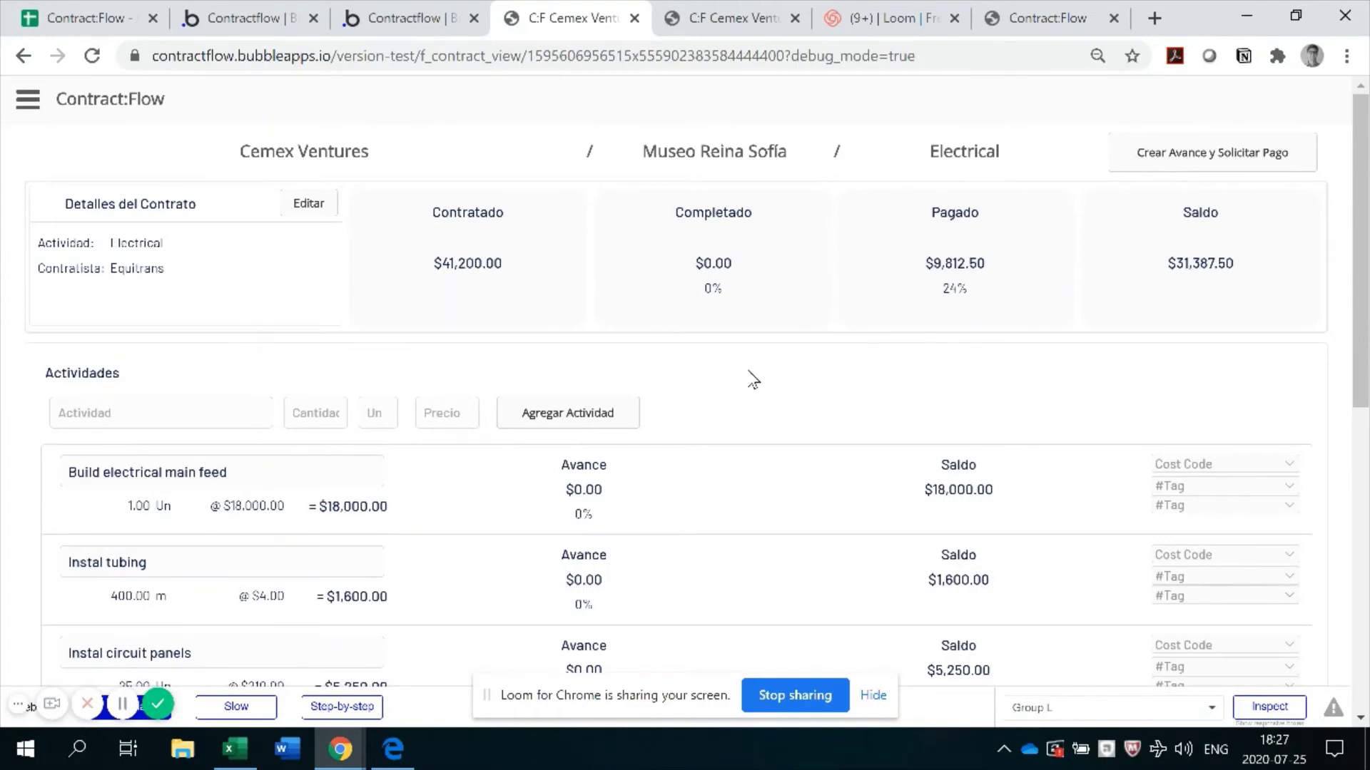
pyautogui.scroll(-2, 820, 378)
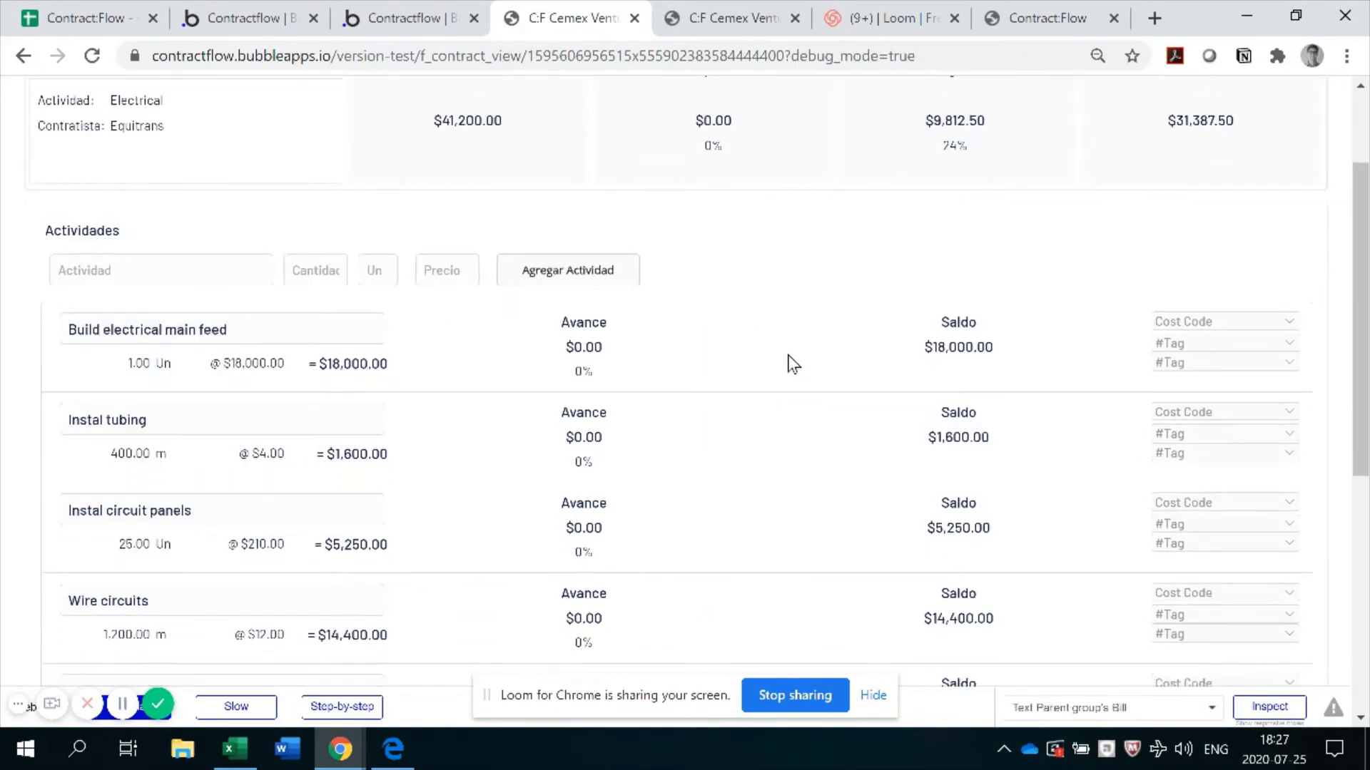
pyautogui.scroll(2, 789, 364)
# Open the Electrical contract's progress bill and set the total percentage of Build electrical main feed to 100%
pyautogui.click(1180, 157)
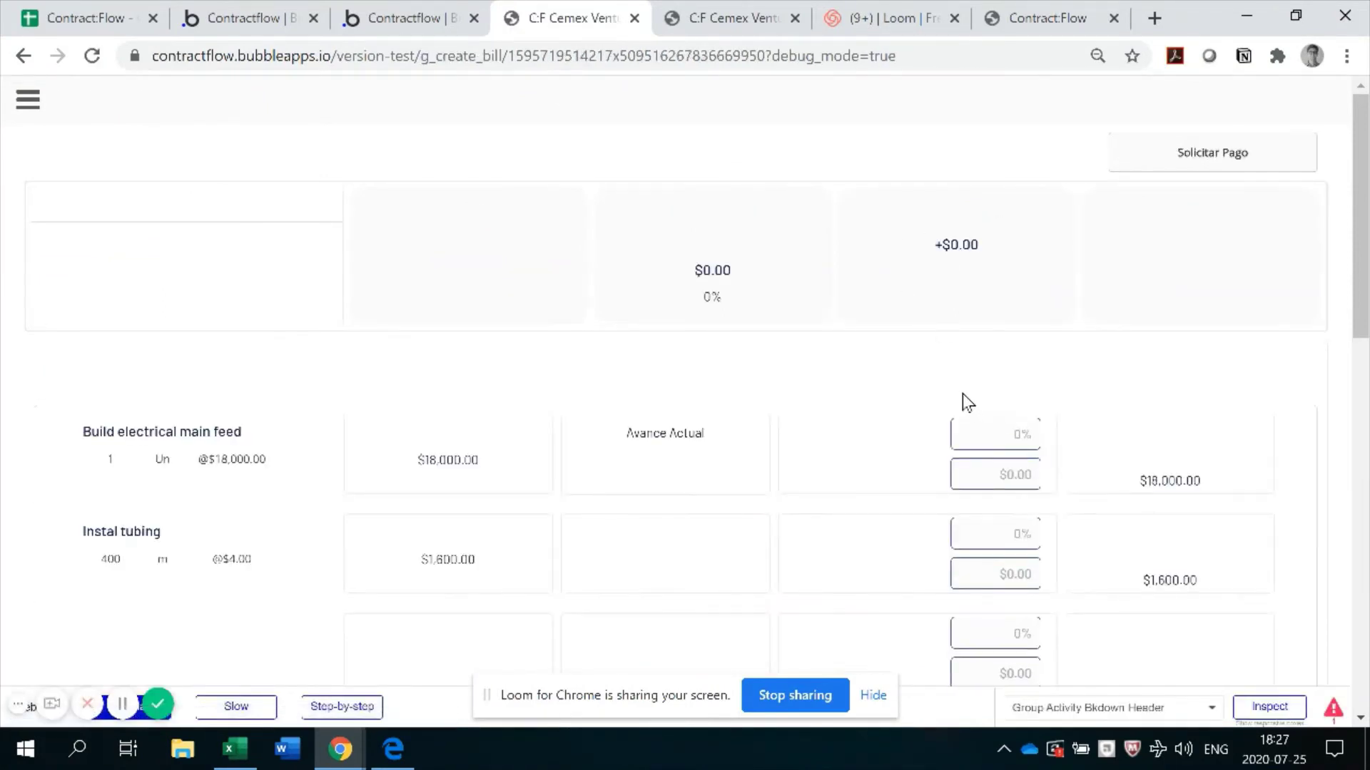
pyautogui.scroll(-1, 874, 401)
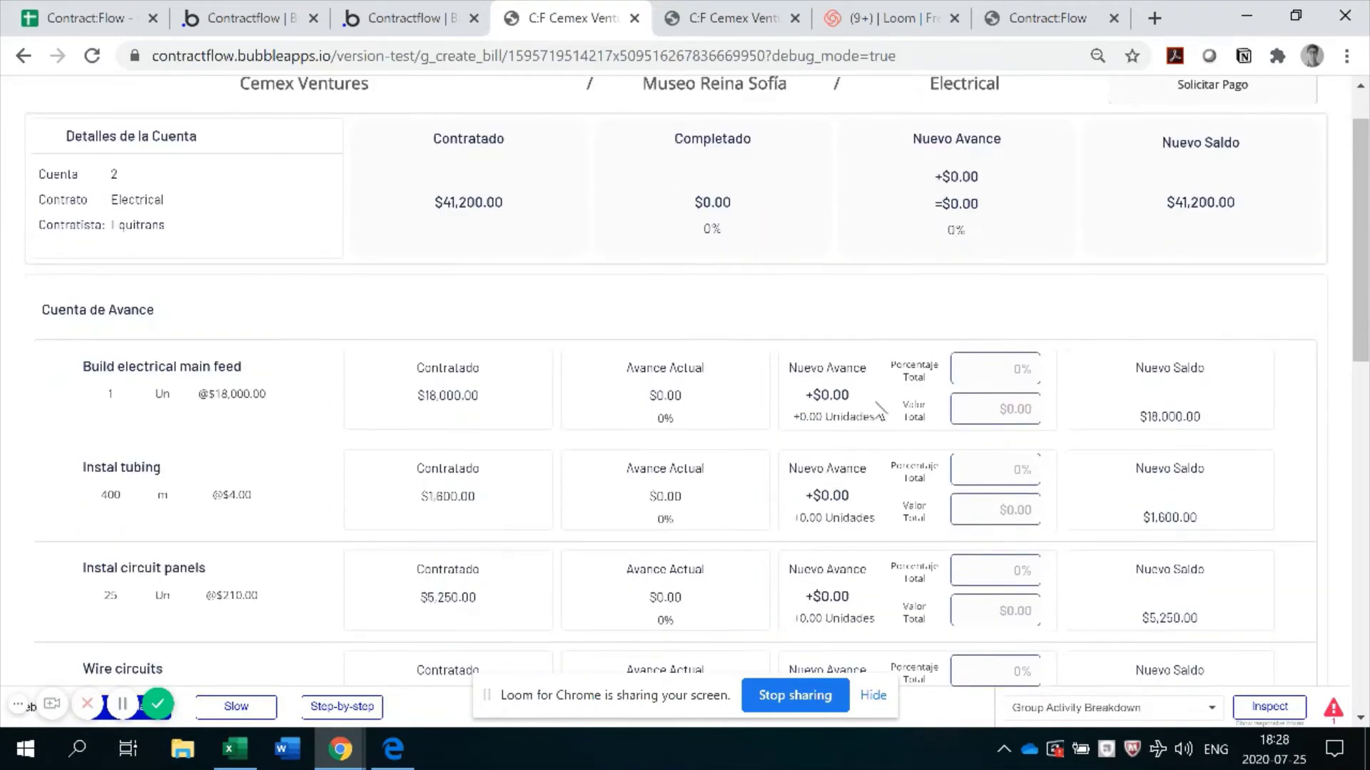
pyautogui.scroll(-1, 874, 401)
pyautogui.click(1028, 294)
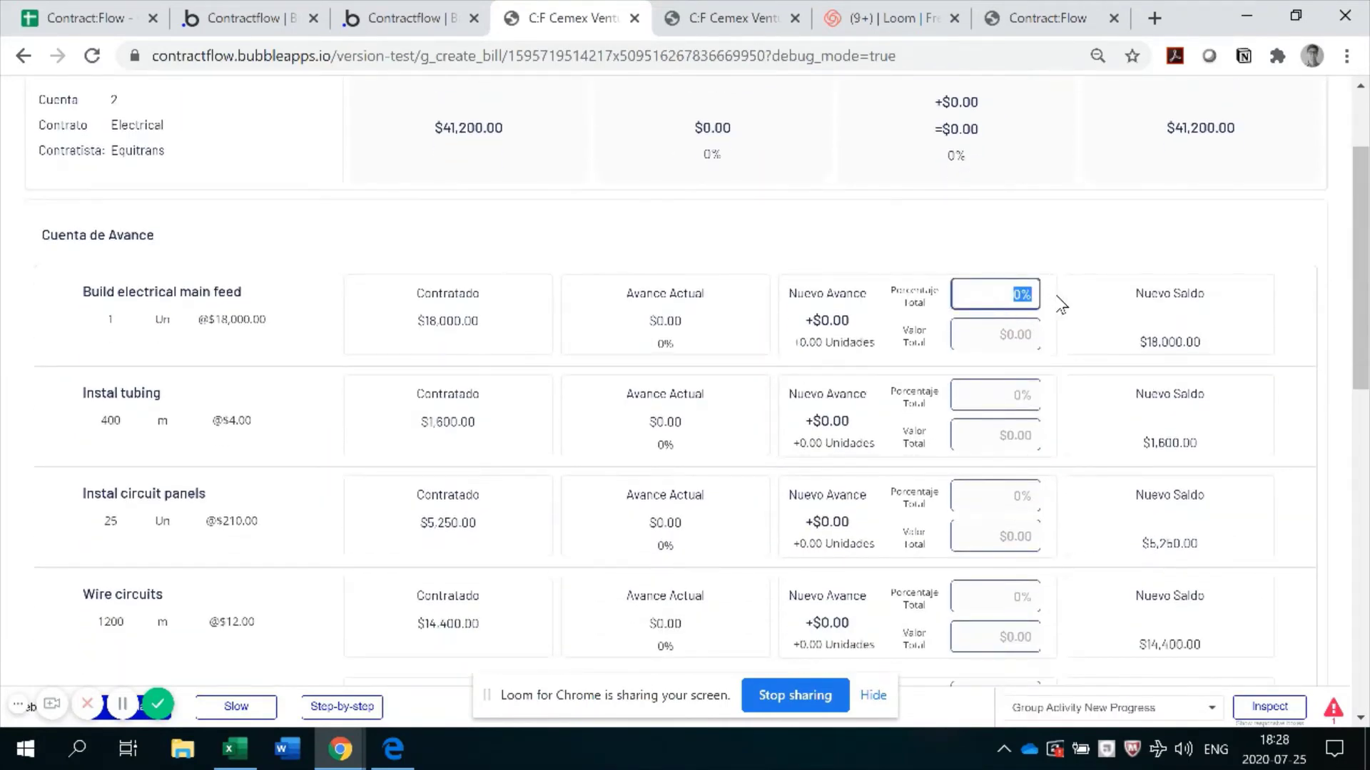
pyautogui.write('100')
pyautogui.click(1055, 294)
# Set the total percentage of Instal tubing to 25% and of Instal circuit panels to 10%
pyautogui.click(1018, 394)
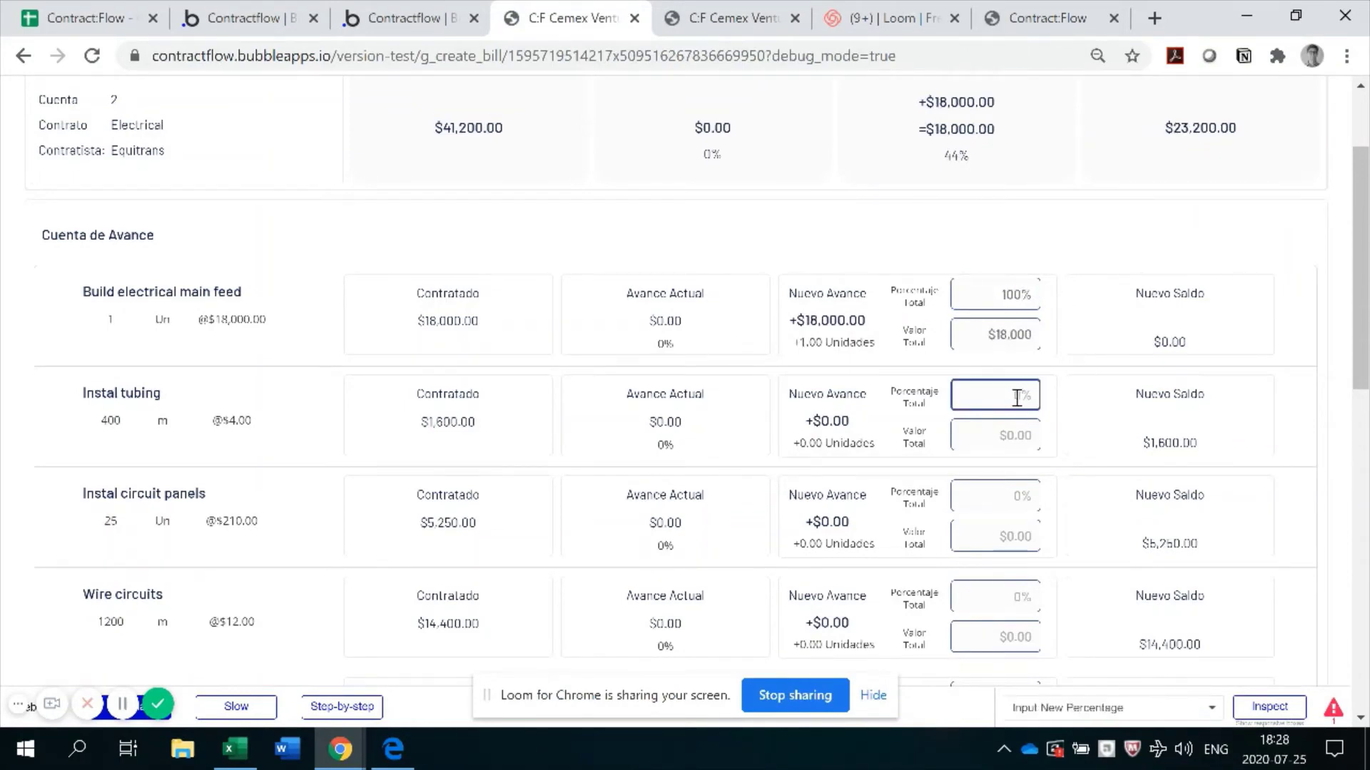
pyautogui.write('25')
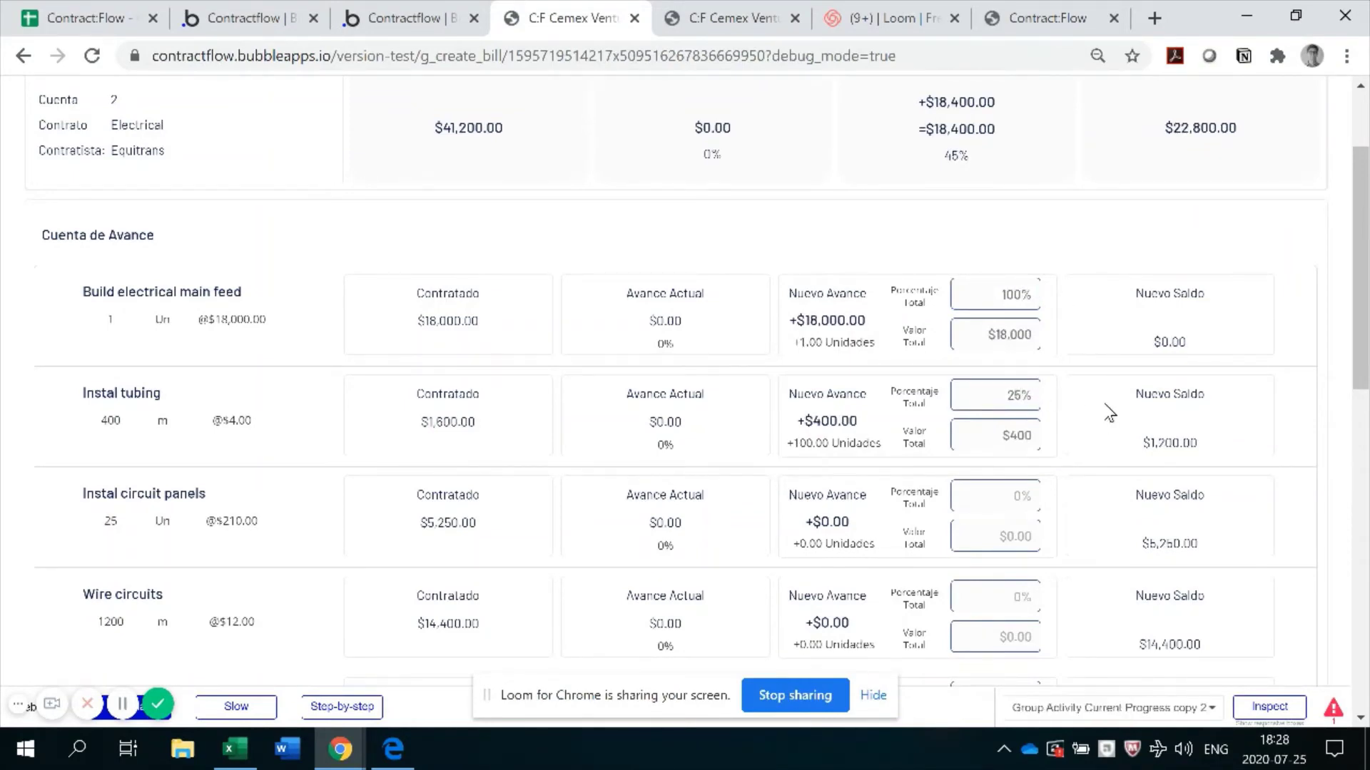
pyautogui.scroll(-1, 1022, 429)
pyautogui.click(1021, 424)
pyautogui.moveTo(988, 428); pyautogui.dragTo(1049, 432)
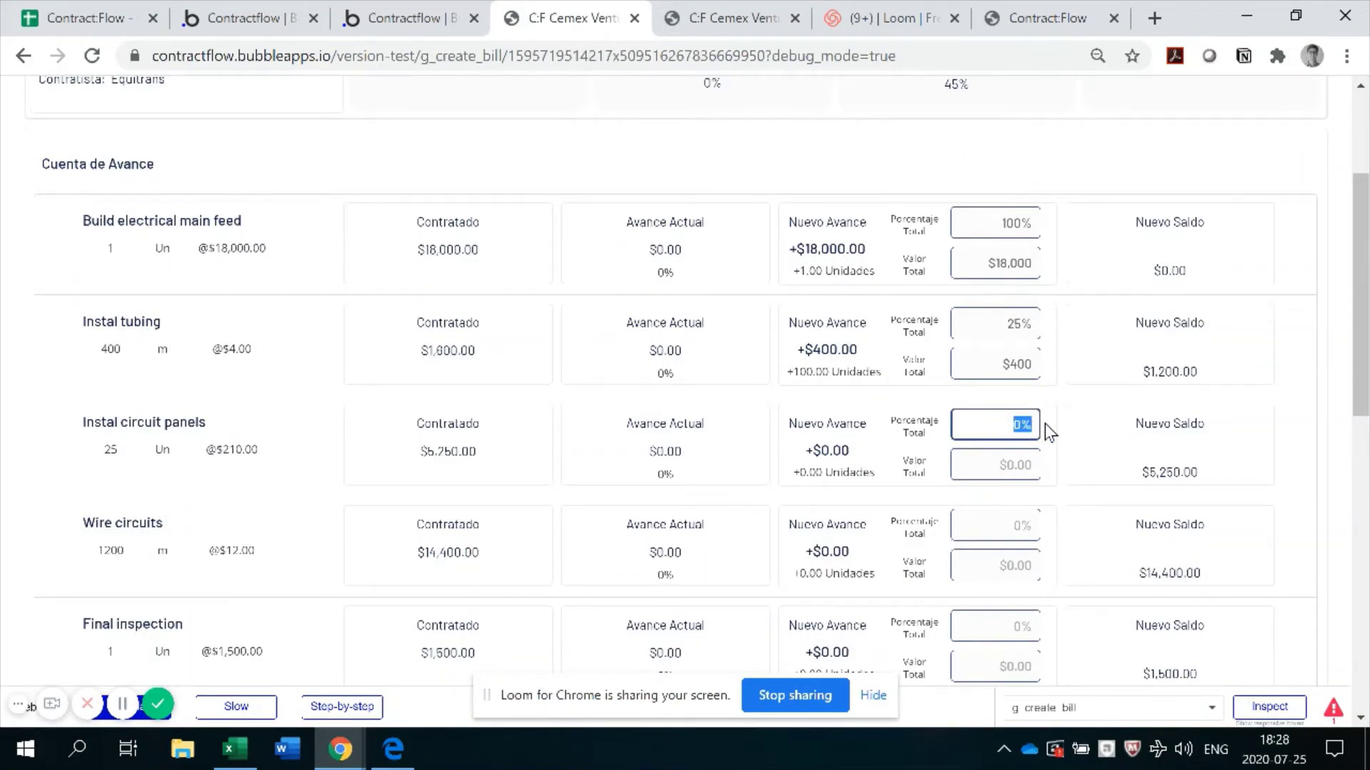
pyautogui.write('10')
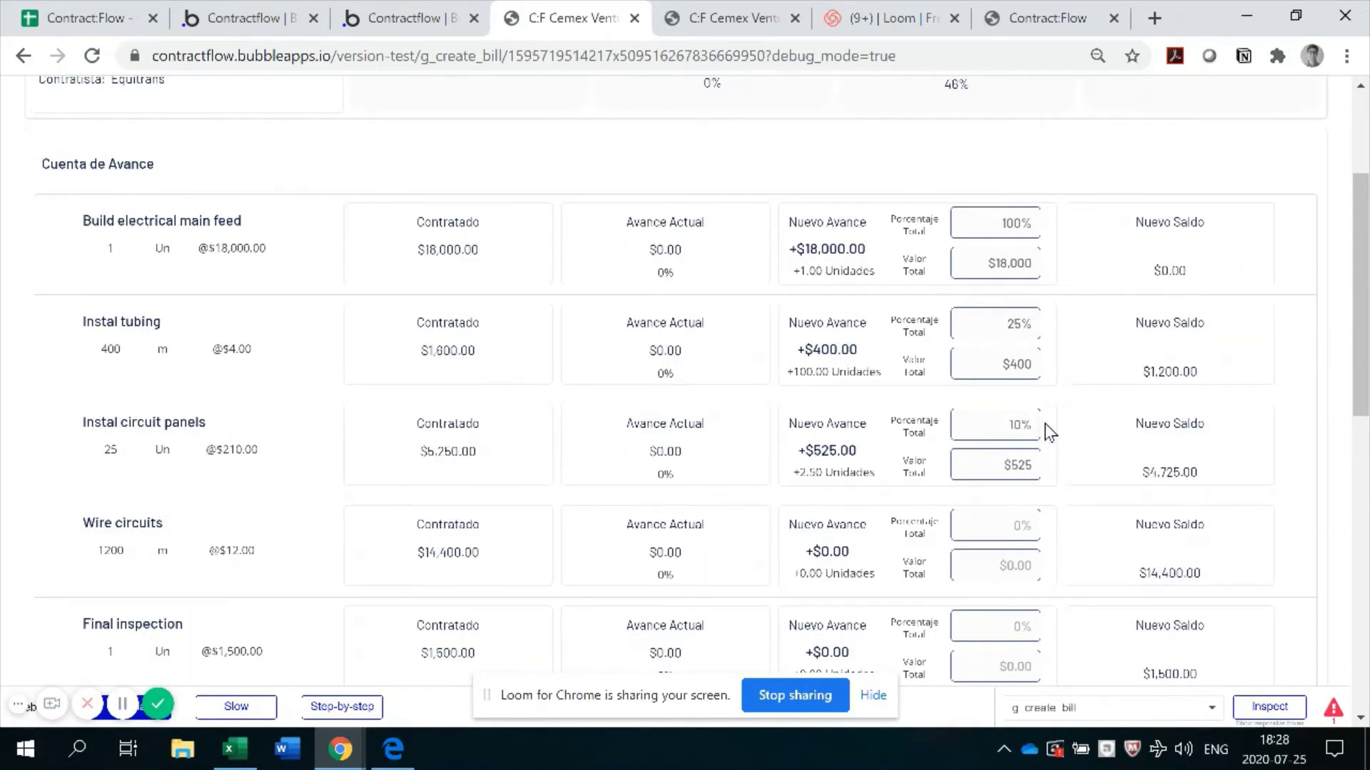
# Check the remaining activities and the bill summary, and proceed to the bill's payment request breakdown
pyautogui.scroll(-2, 785, 486)
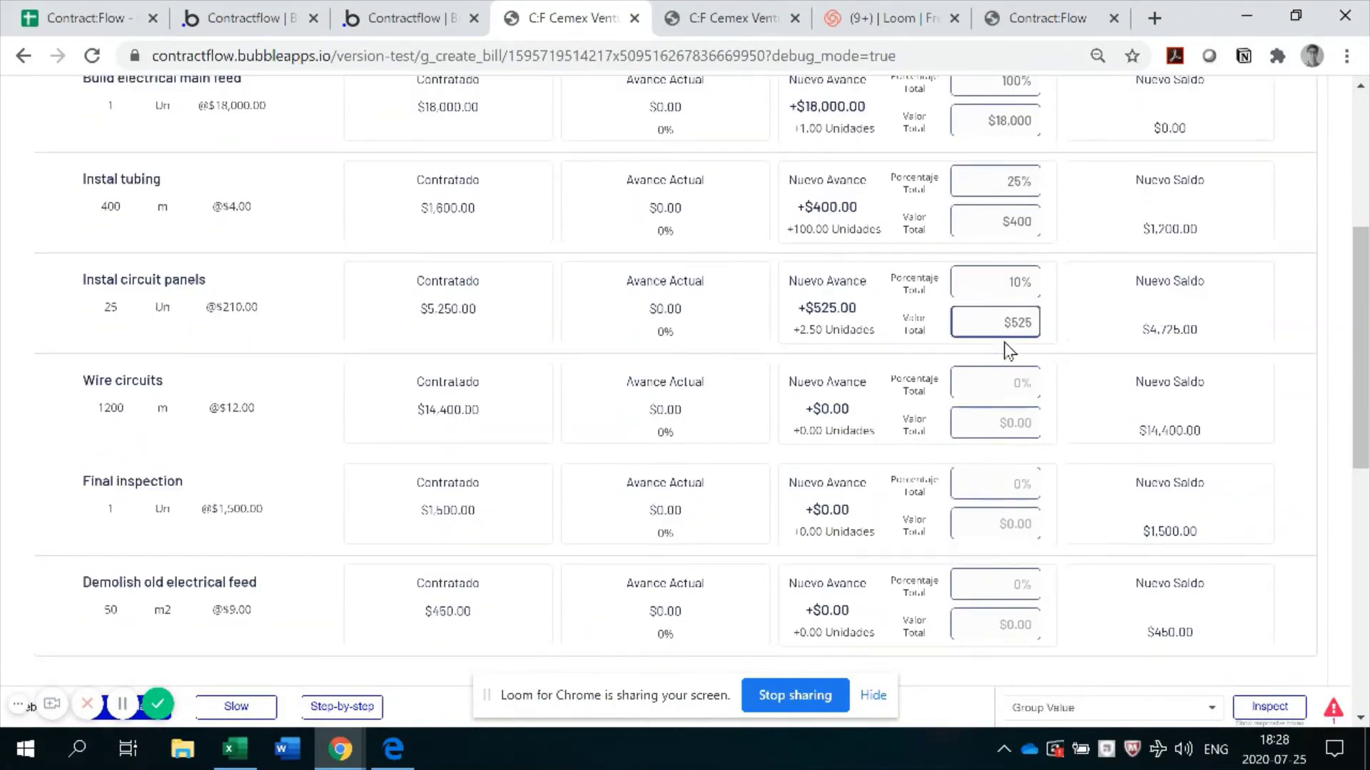
pyautogui.scroll(5, 1009, 428)
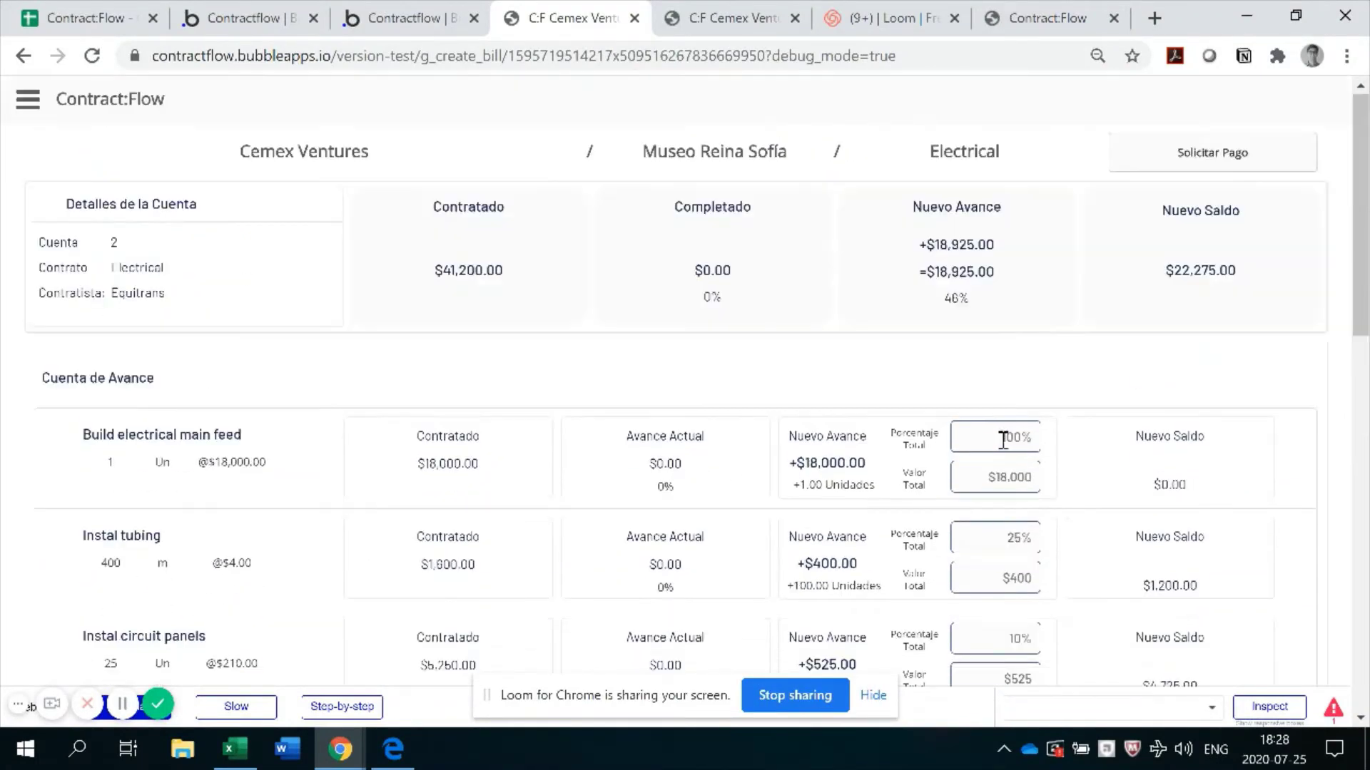
pyautogui.click(1213, 171)
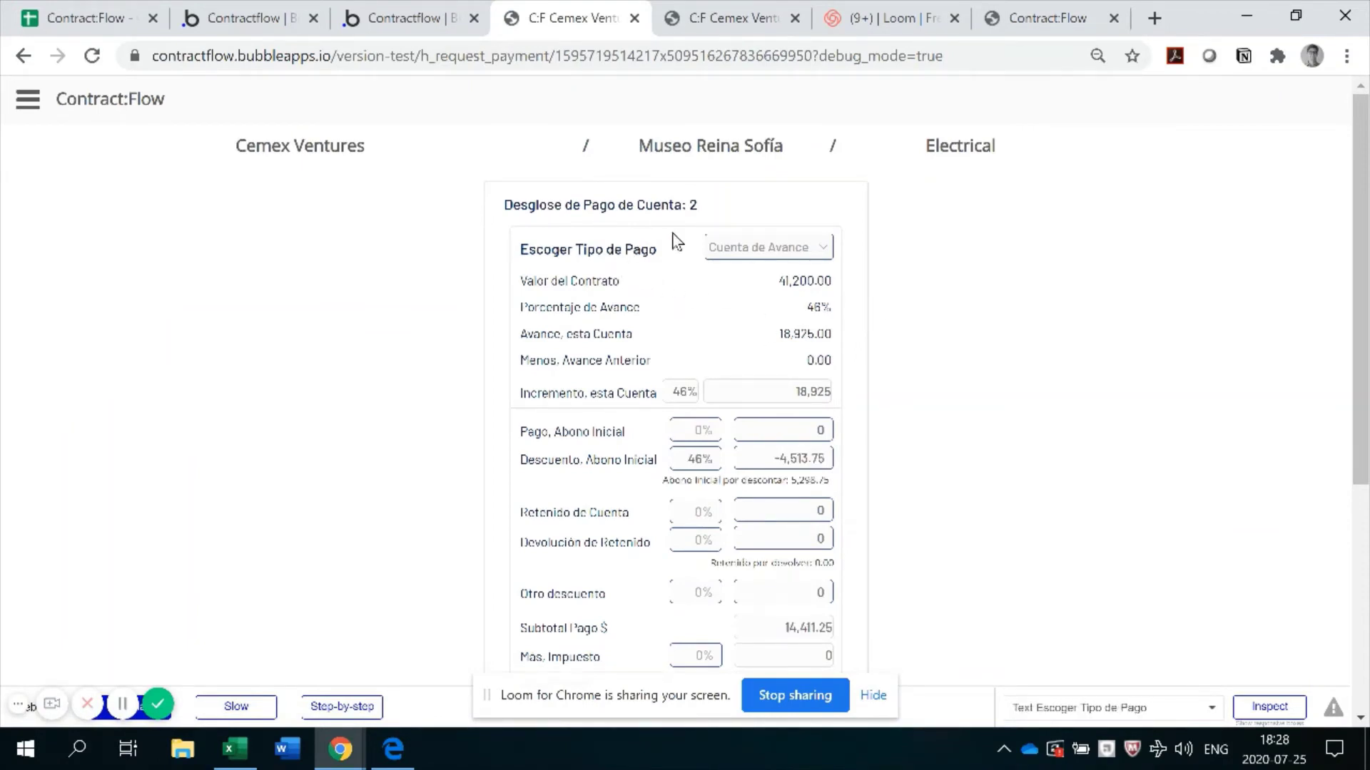
# Try the Abono Inicial payment type for the bill, and switch back to Cuenta de Avance
pyautogui.click(816, 254)
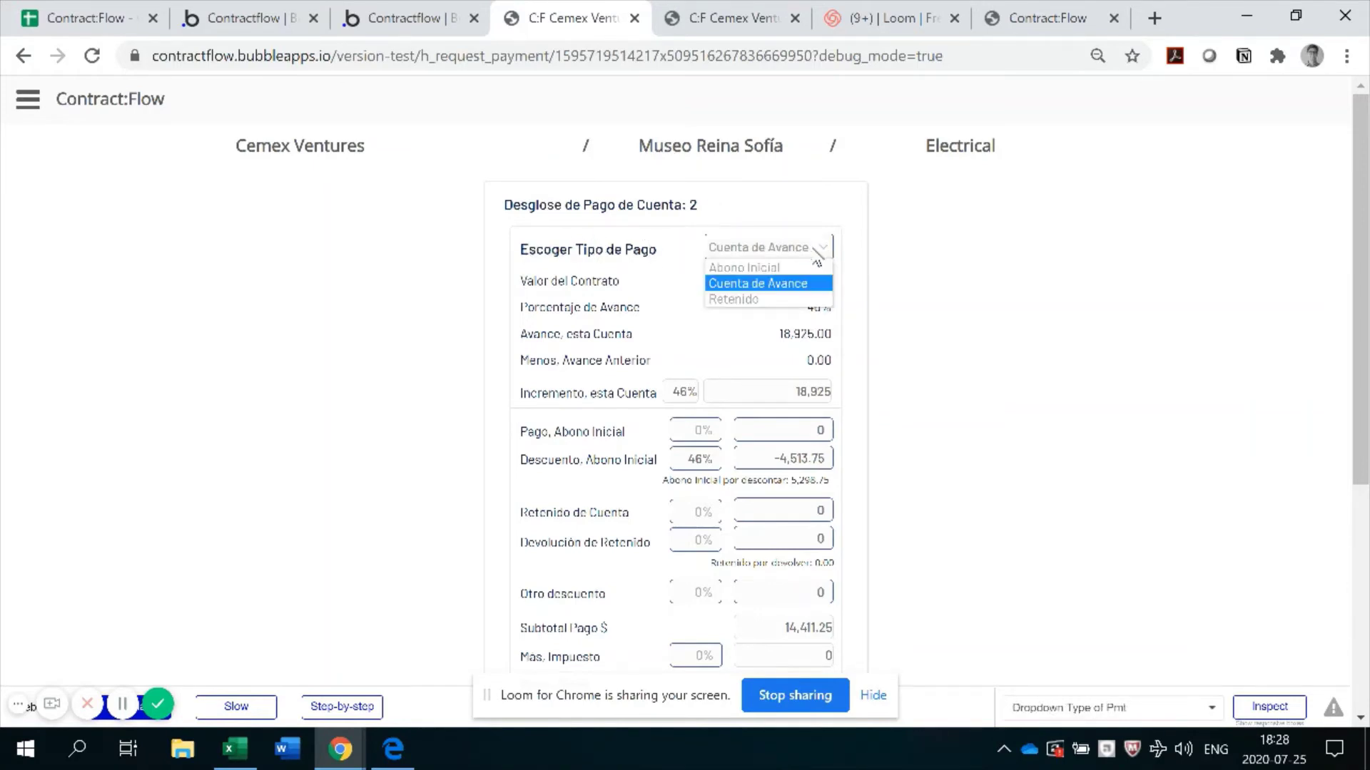
pyautogui.click(765, 271)
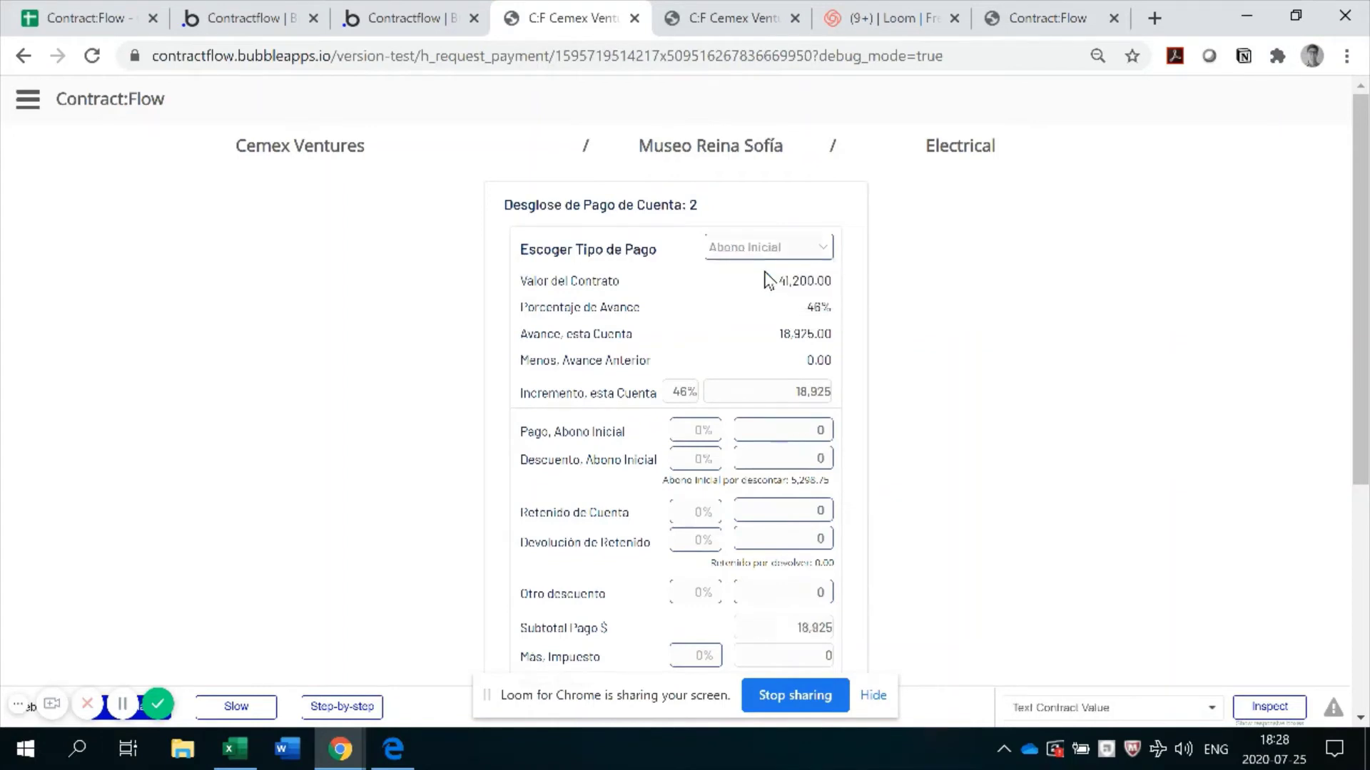
pyautogui.click(794, 250)
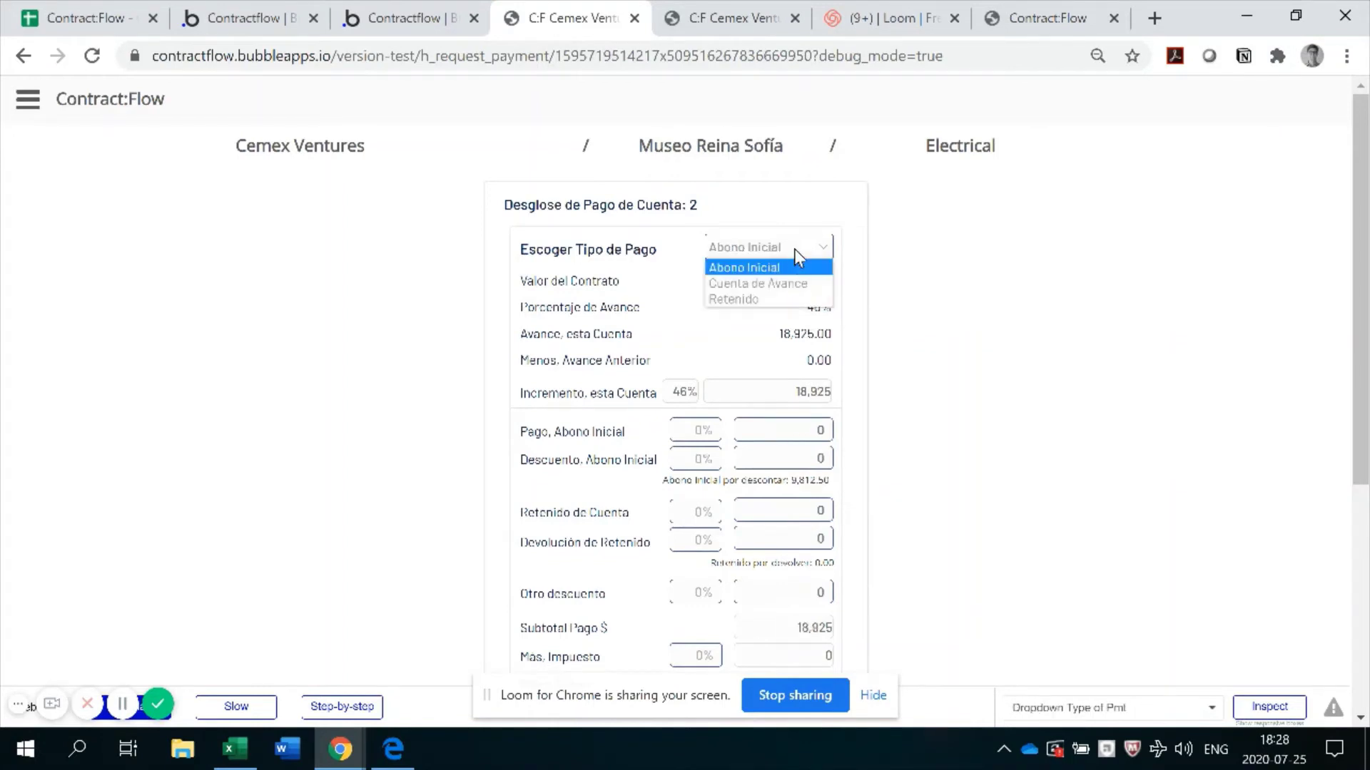
pyautogui.click(765, 284)
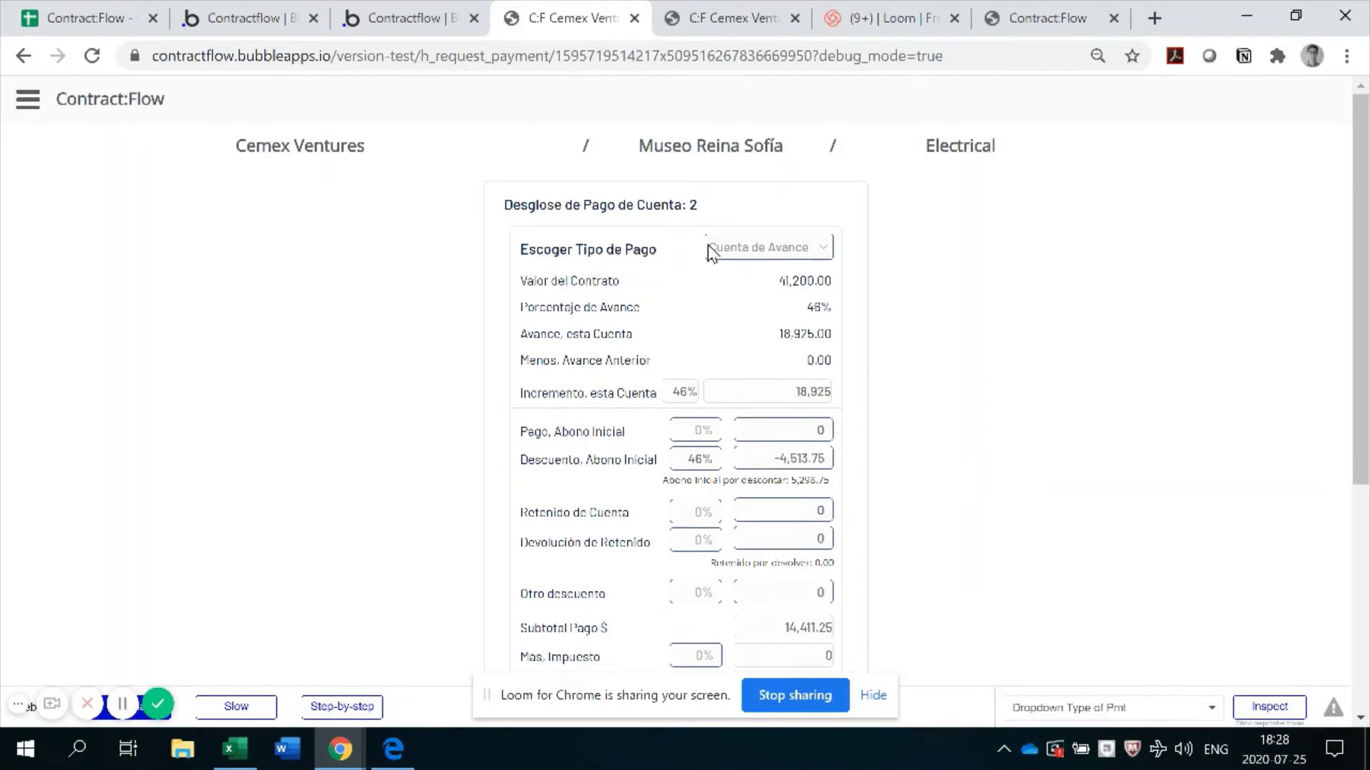
# Set the payment type to Retenido and review the discount, retention, tax and total lines of the payment breakdown
pyautogui.click(822, 252)
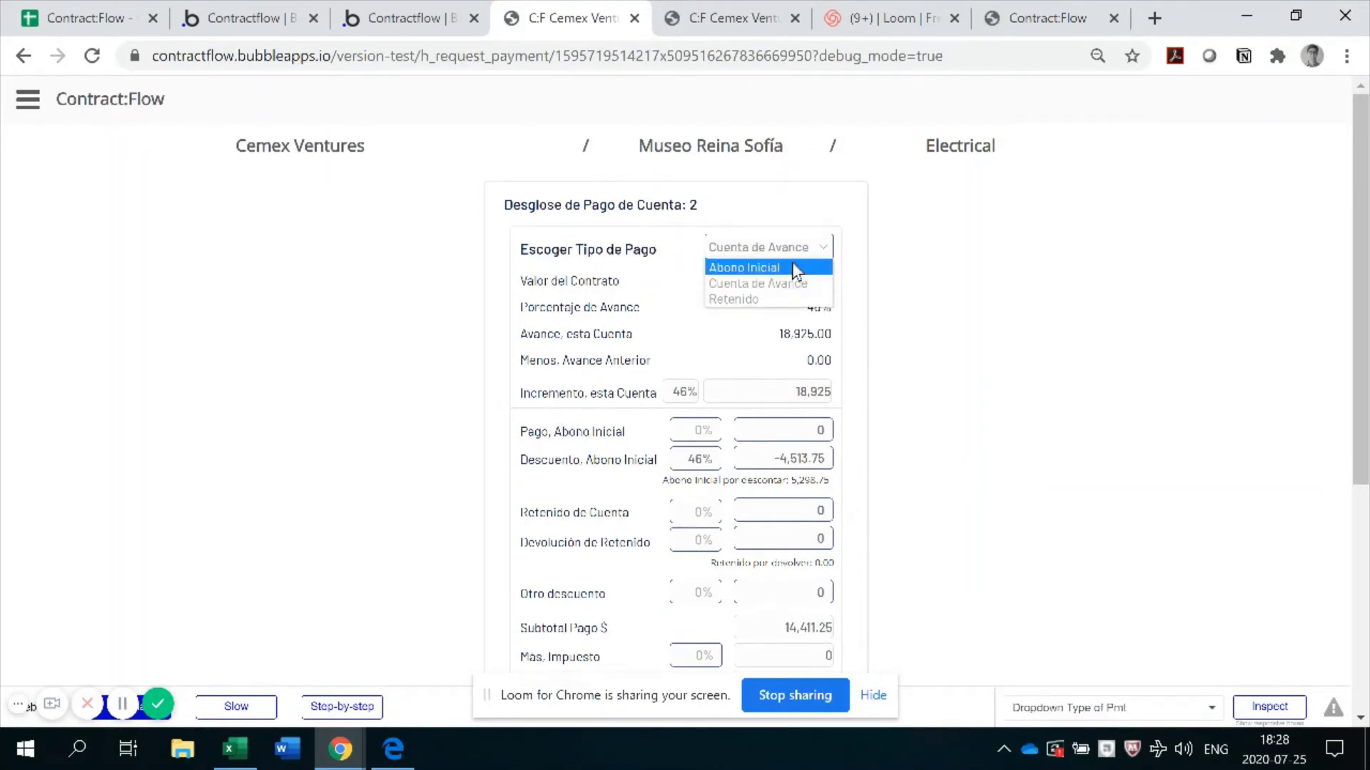
pyautogui.click(739, 299)
pyautogui.scroll(-2, 660, 289)
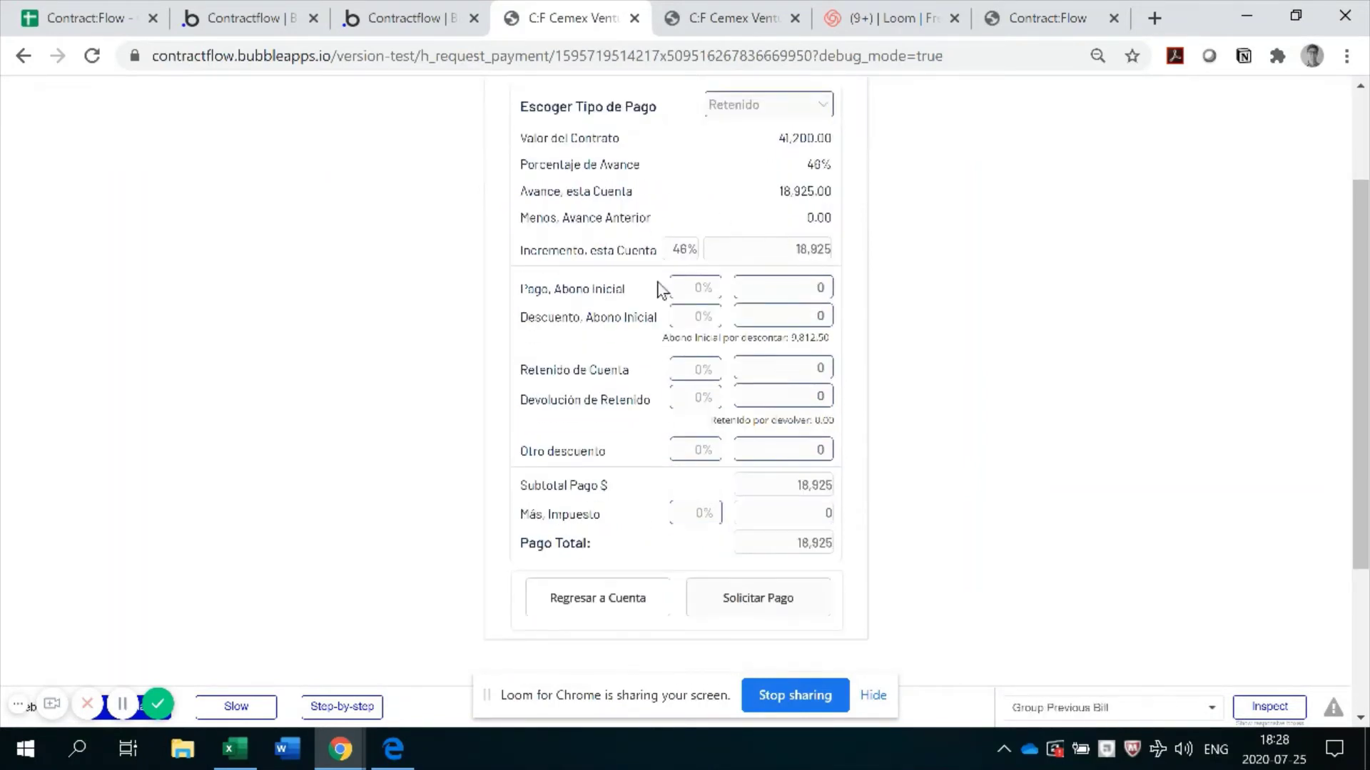
# Set the payment type to Cuenta de Avance and review the contract value, progress and Pago, Abono Inicial lines of the breakdown
pyautogui.click(806, 115)
pyautogui.click(764, 143)
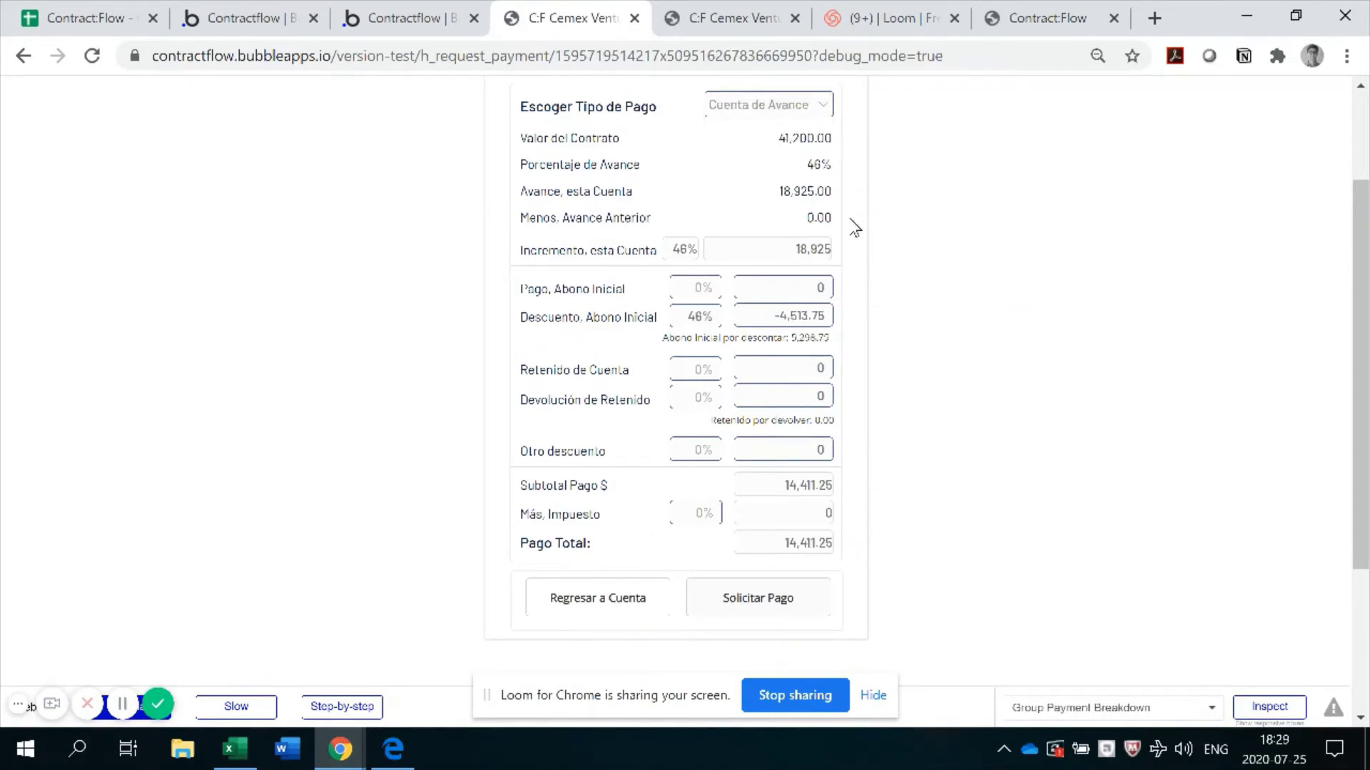
pyautogui.scroll(1, 743, 226)
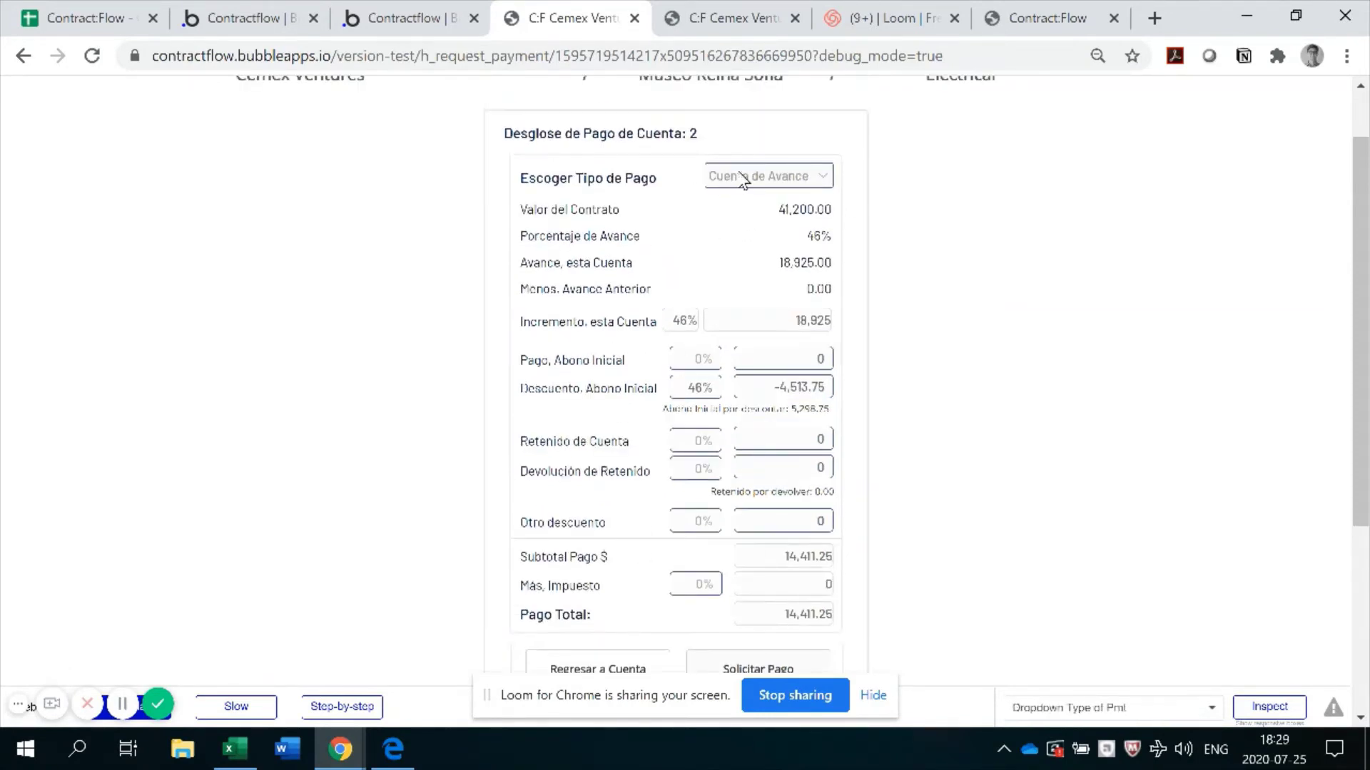
pyautogui.scroll(1, 780, 249)
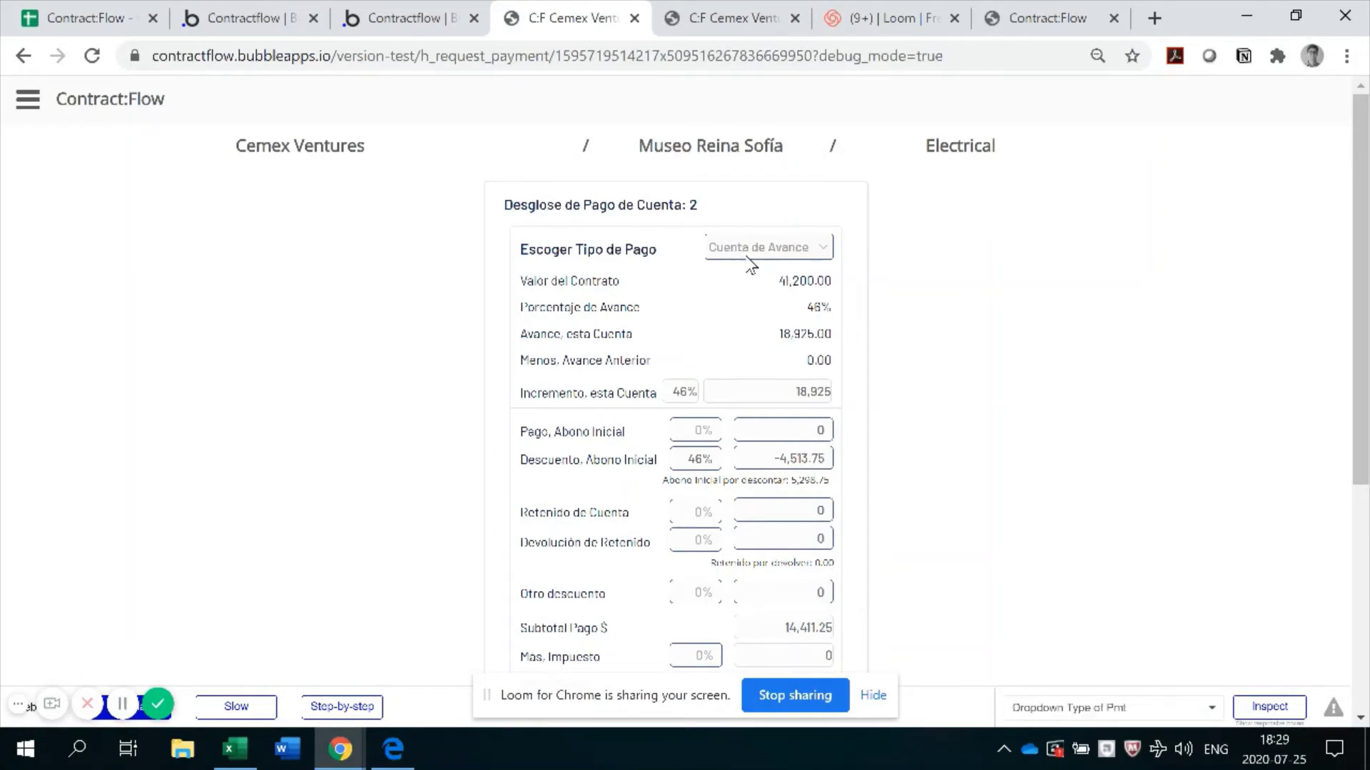
pyautogui.click(786, 289)
pyautogui.click(791, 314)
pyautogui.click(700, 344)
pyautogui.scroll(-2, 734, 362)
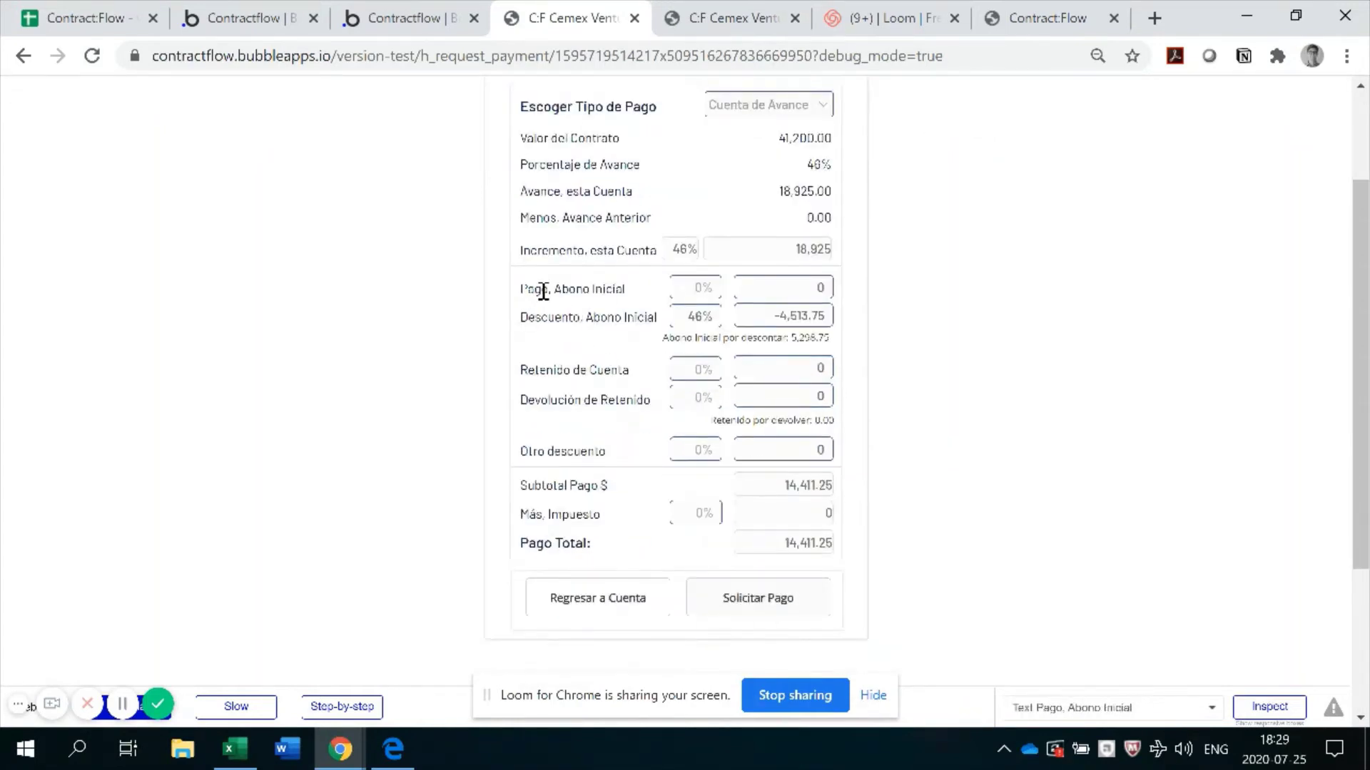
pyautogui.moveTo(526, 289); pyautogui.dragTo(627, 289)
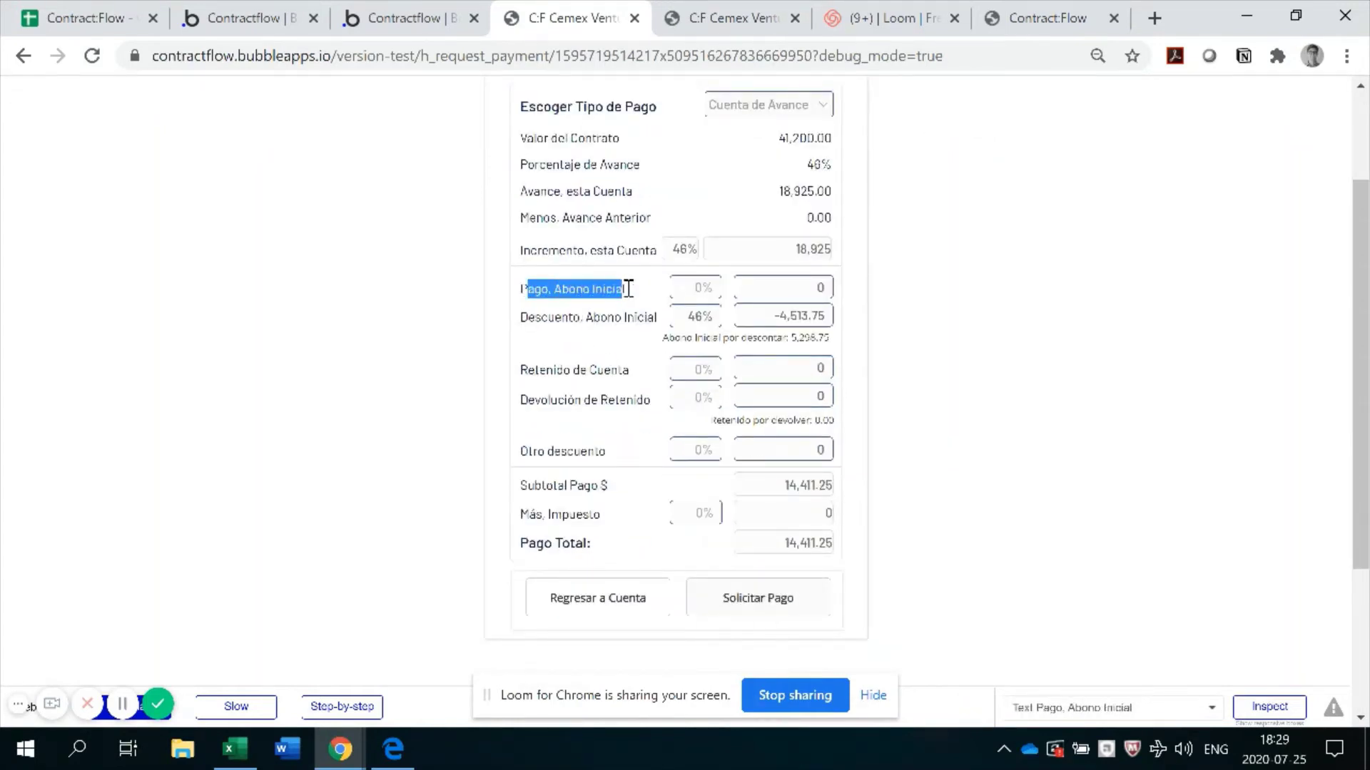
pyautogui.click(714, 287)
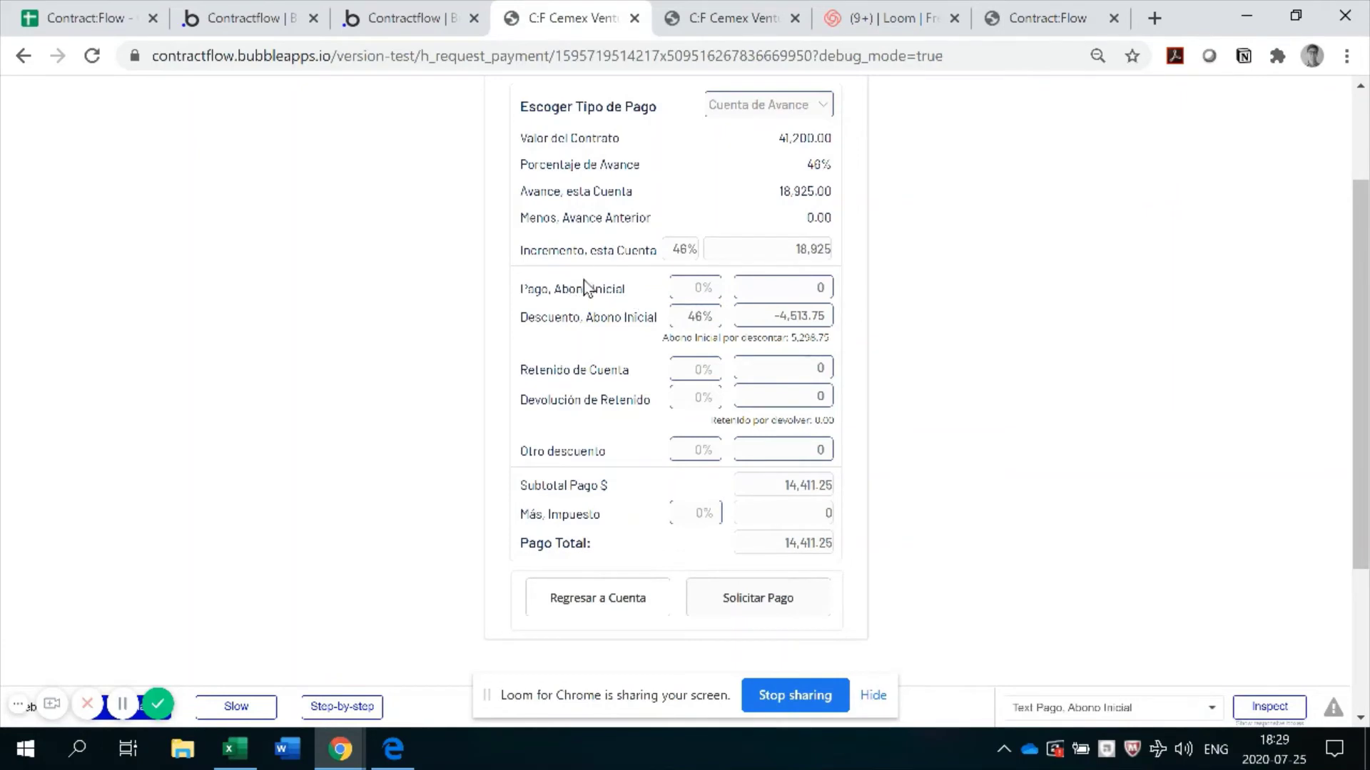
# Clear the Descuento, Abono Inicial percentage and check the initial payment amount still left to discount
pyautogui.click(685, 314)
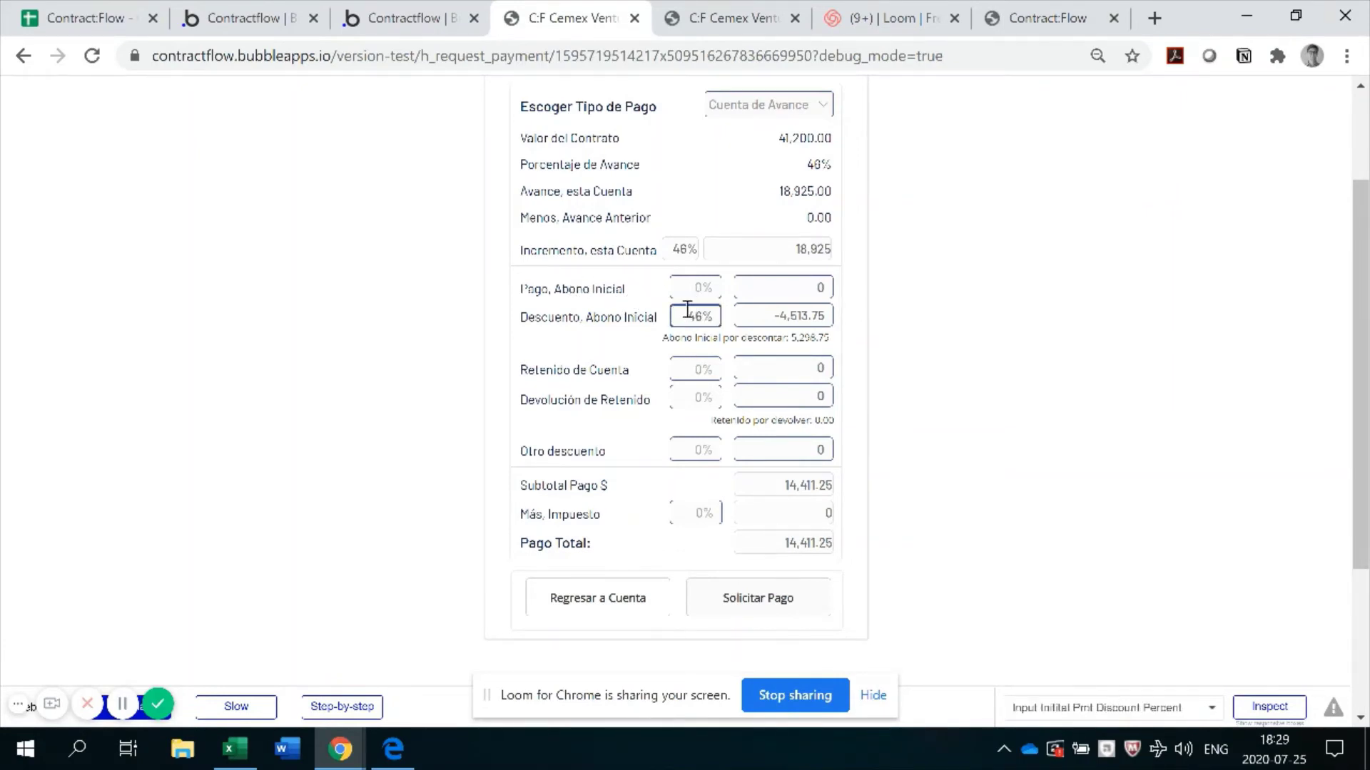
pyautogui.doubleClick(685, 308)
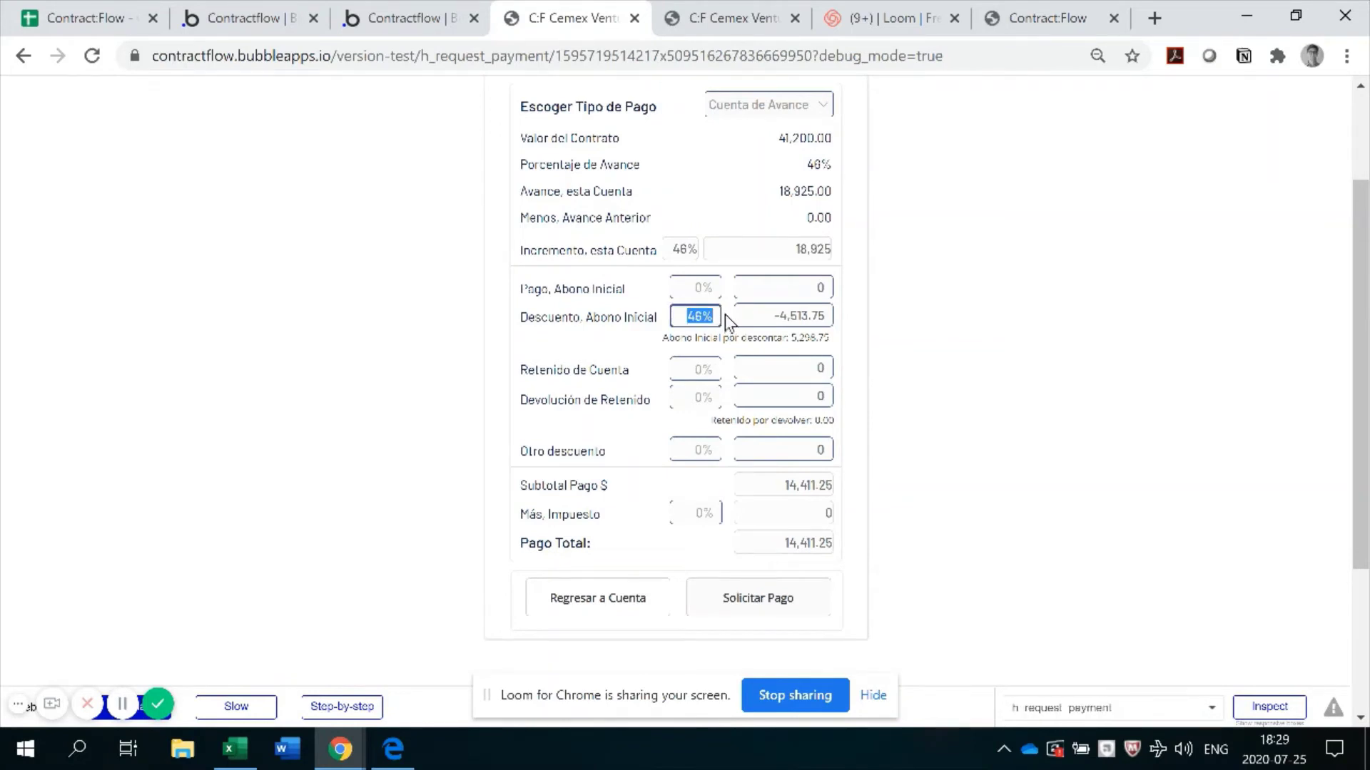
pyautogui.press('BackSpace')
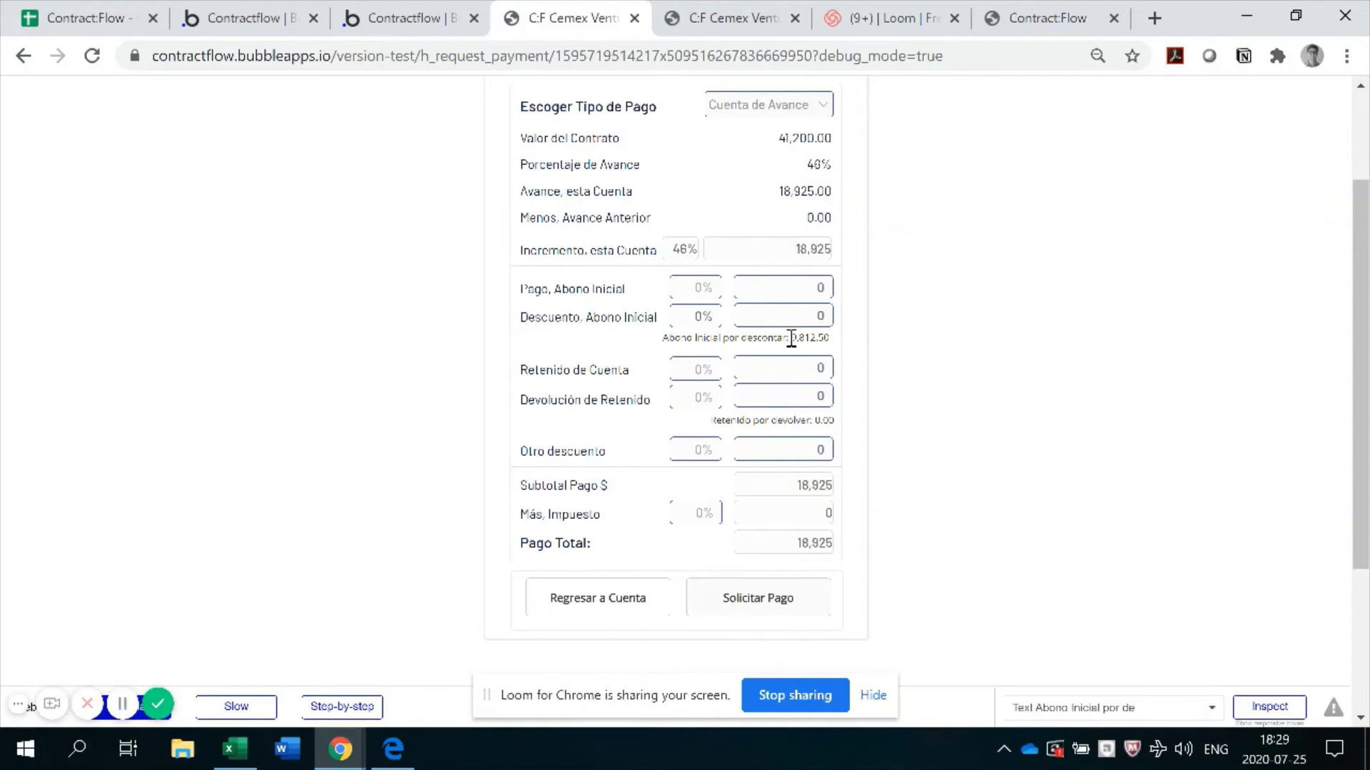
pyautogui.moveTo(791, 338); pyautogui.dragTo(830, 340)
pyautogui.click(810, 349)
pyautogui.click(806, 339)
pyautogui.click(679, 248)
pyautogui.click(760, 336)
pyautogui.click(811, 330)
pyautogui.click(785, 342)
pyautogui.click(687, 316)
pyautogui.click(773, 331)
pyautogui.click(772, 336)
pyautogui.click(703, 280)
# Set the Descuento, Abono Inicial percentage to 46%, matching this bill's progress increment
pyautogui.click(697, 314)
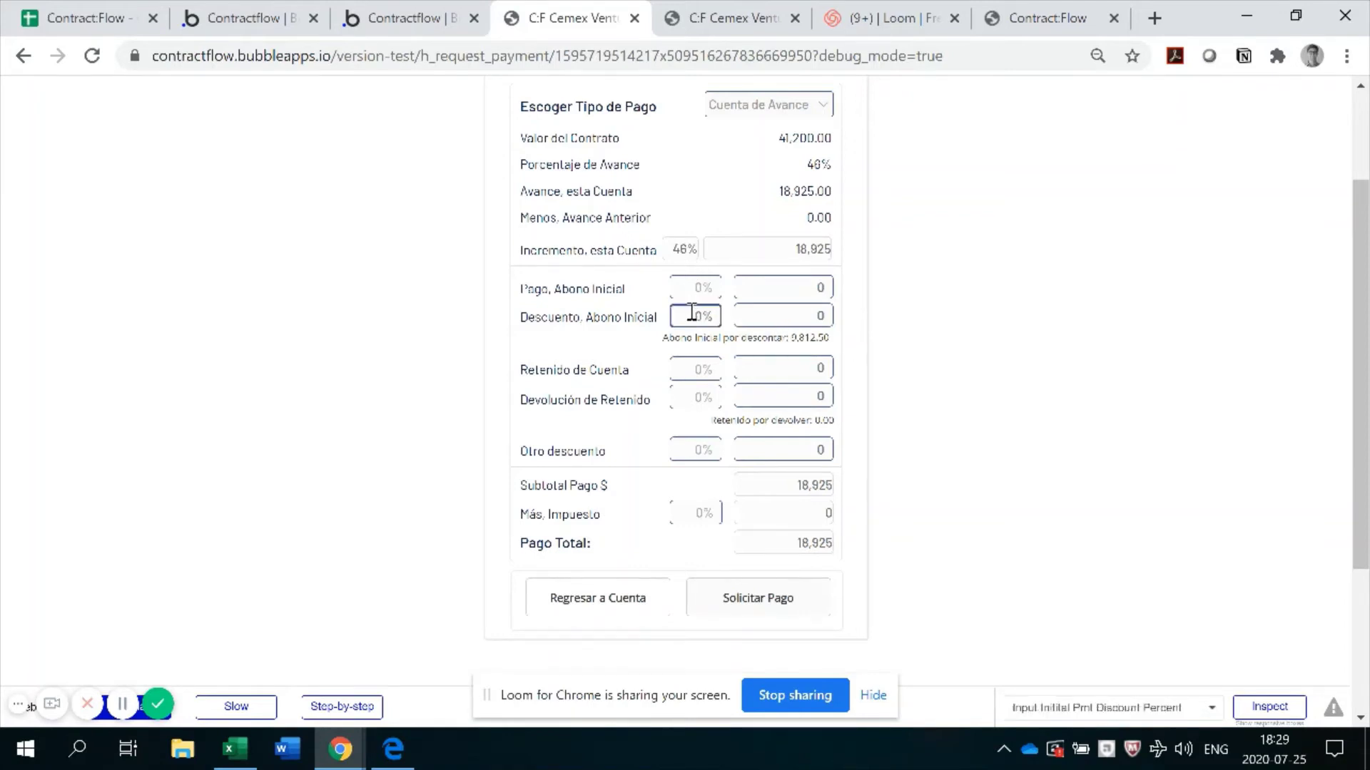
pyautogui.doubleClick(711, 316)
pyautogui.click(766, 331)
pyautogui.write('46')
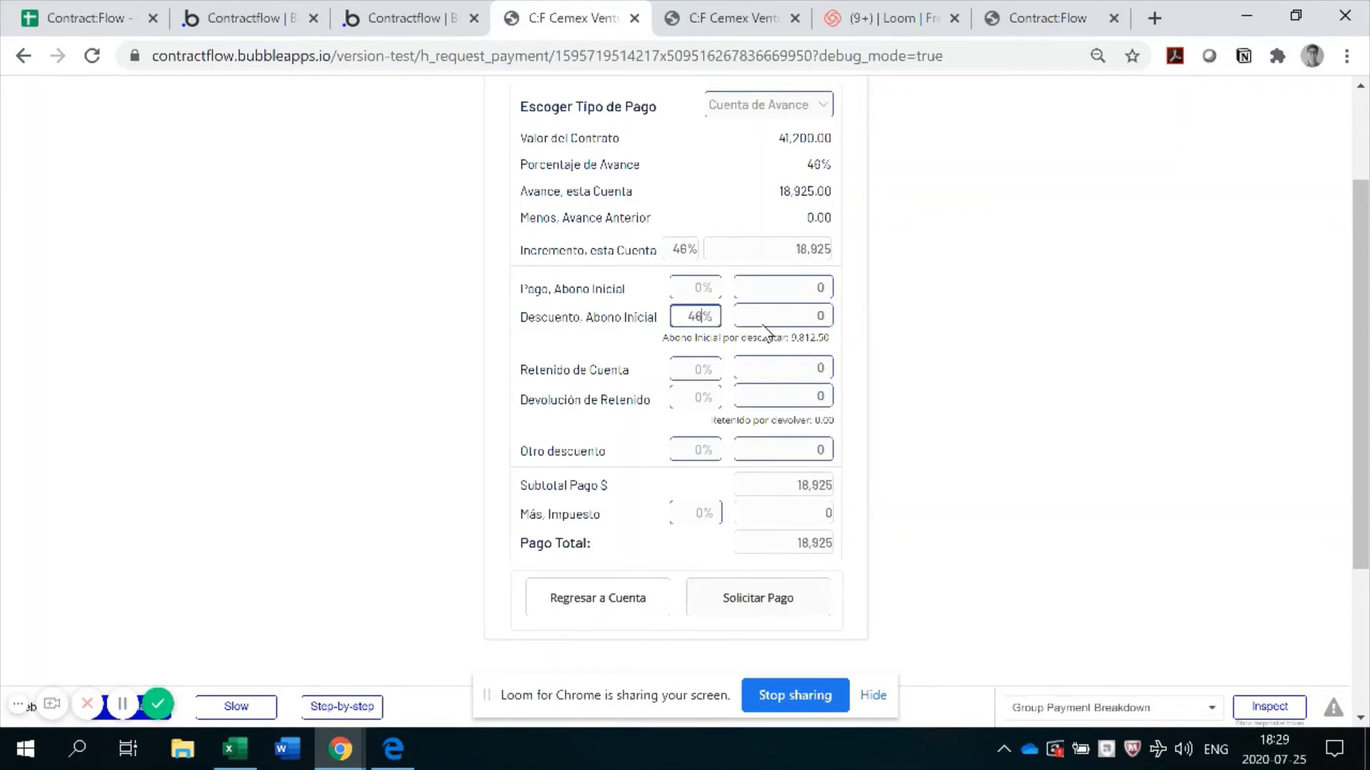
pyautogui.click(767, 332)
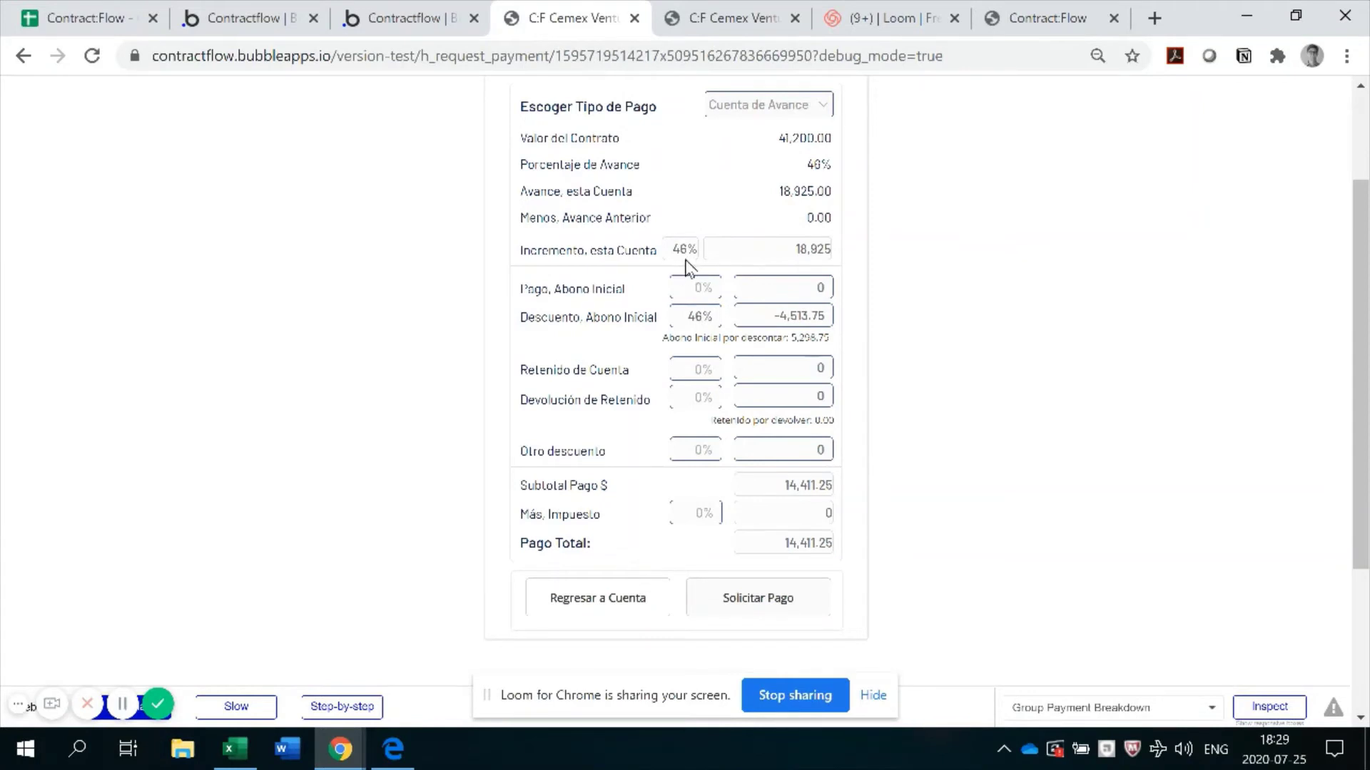
# Try a 100% discount of the initial payment, and set Descuento, Abono Inicial back to 46%
pyautogui.click(697, 314)
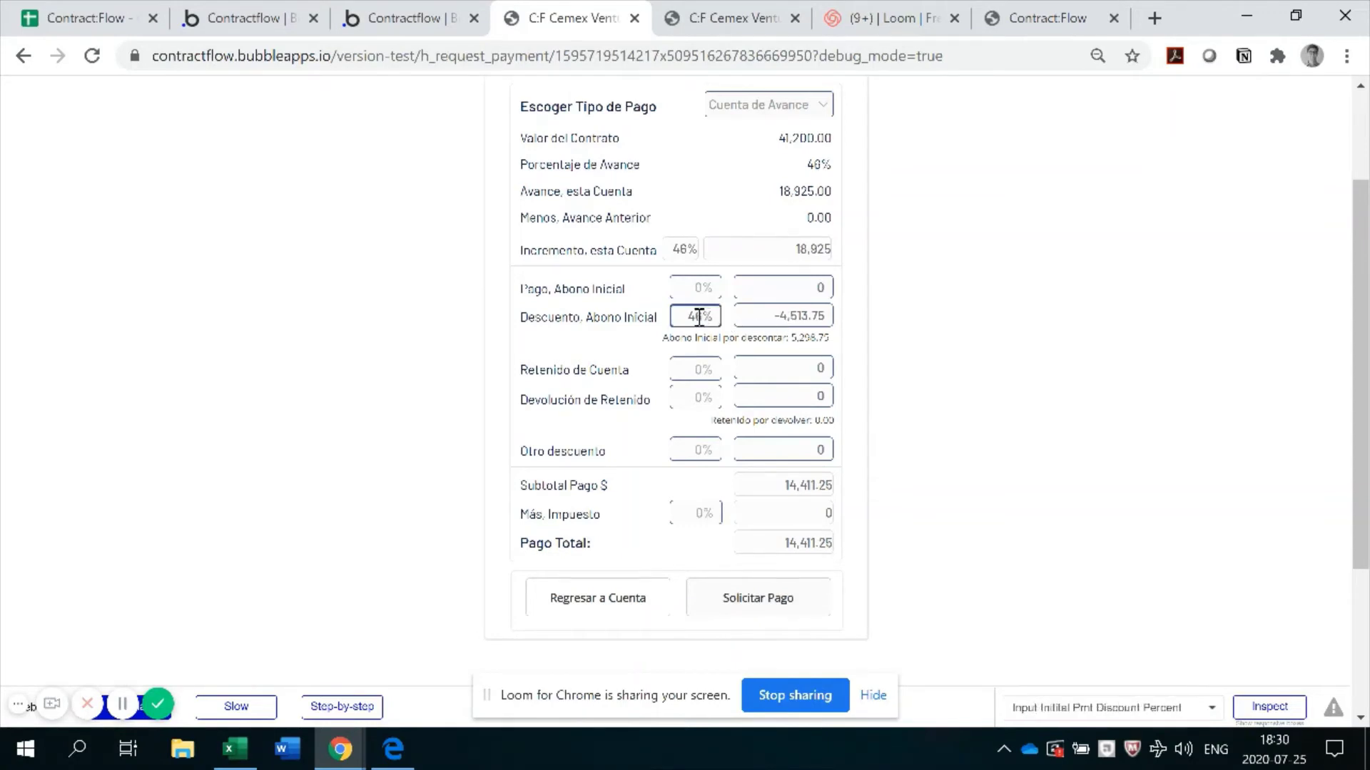
pyautogui.moveTo(687, 318); pyautogui.dragTo(764, 325)
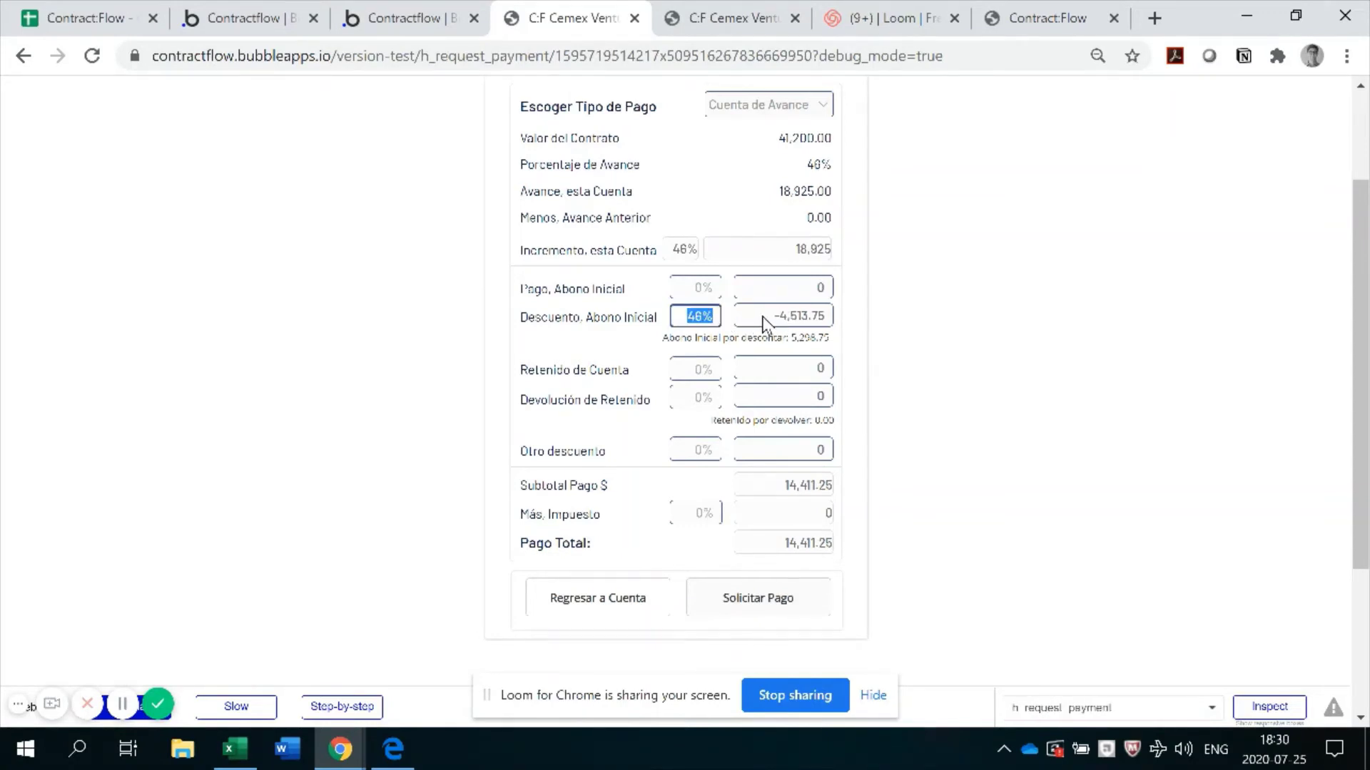
pyautogui.write('100')
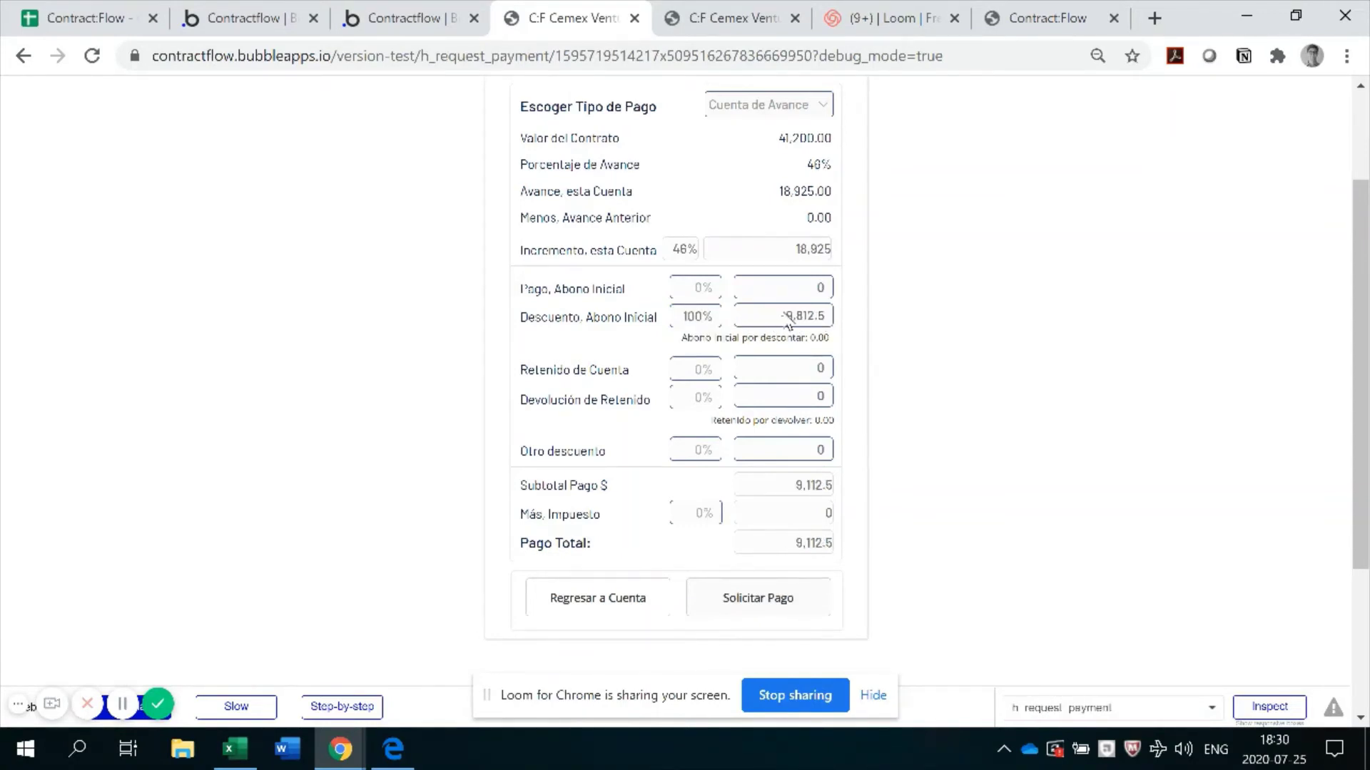
pyautogui.moveTo(680, 317); pyautogui.dragTo(726, 325)
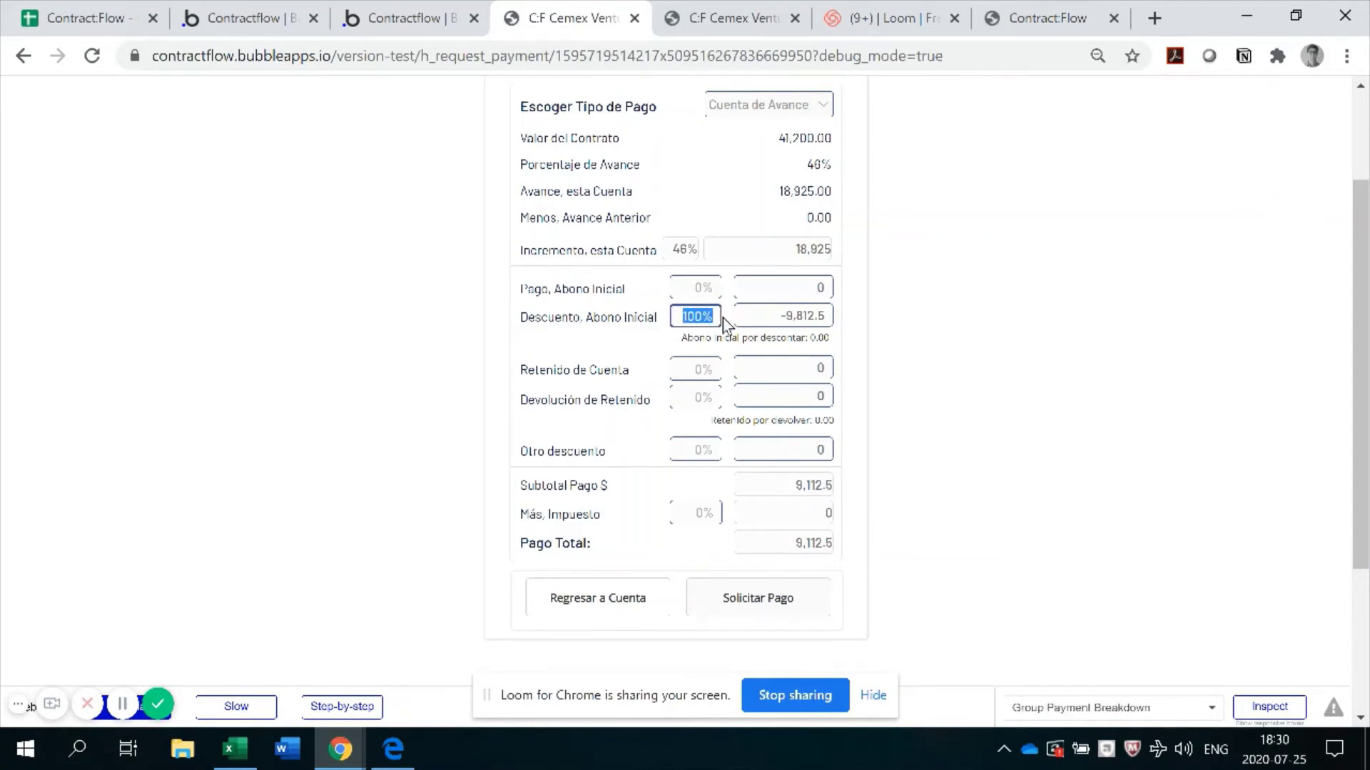
pyautogui.write('46')
pyautogui.click(689, 242)
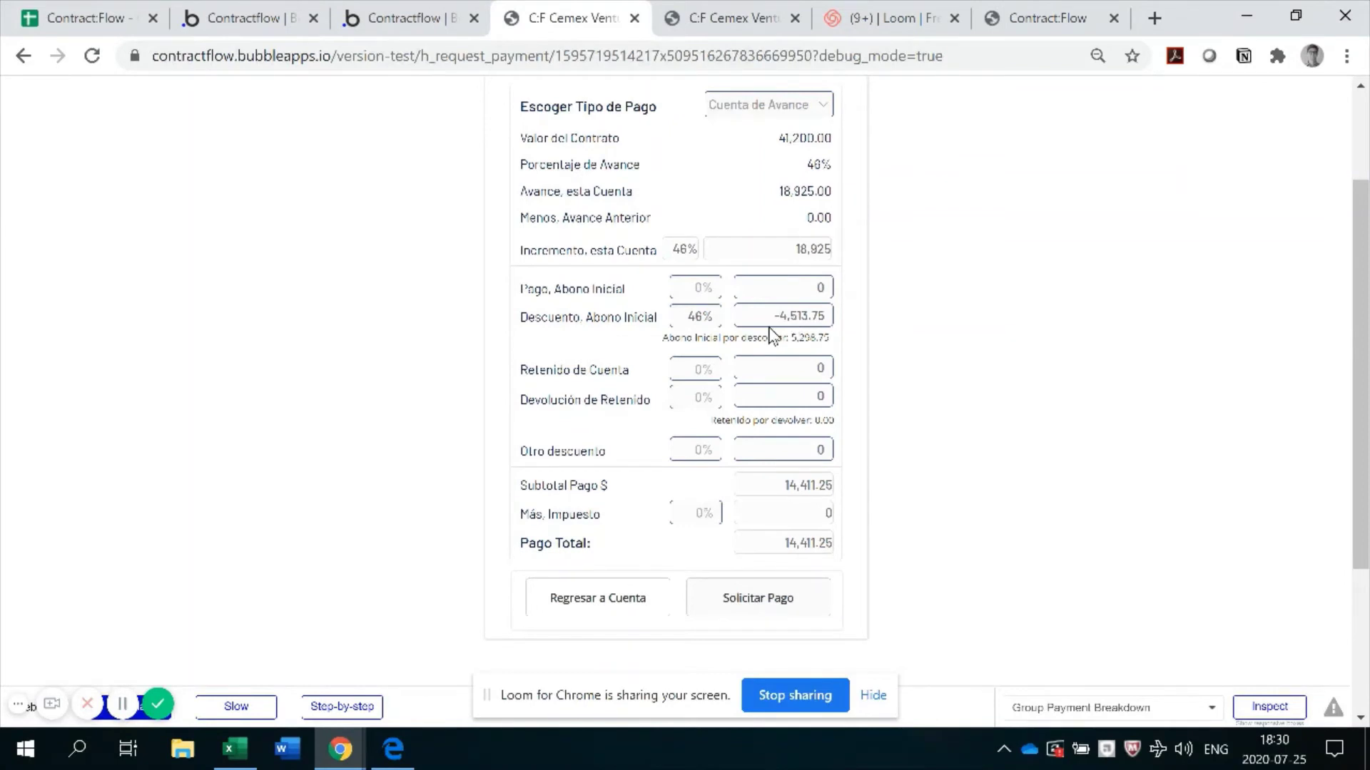
# Set the bill's Retenido de Cuenta percentage to 5%, and leave Otro descuento empty
pyautogui.doubleClick(698, 369)
pyautogui.write('5')
pyautogui.click(704, 450)
pyautogui.click(722, 456)
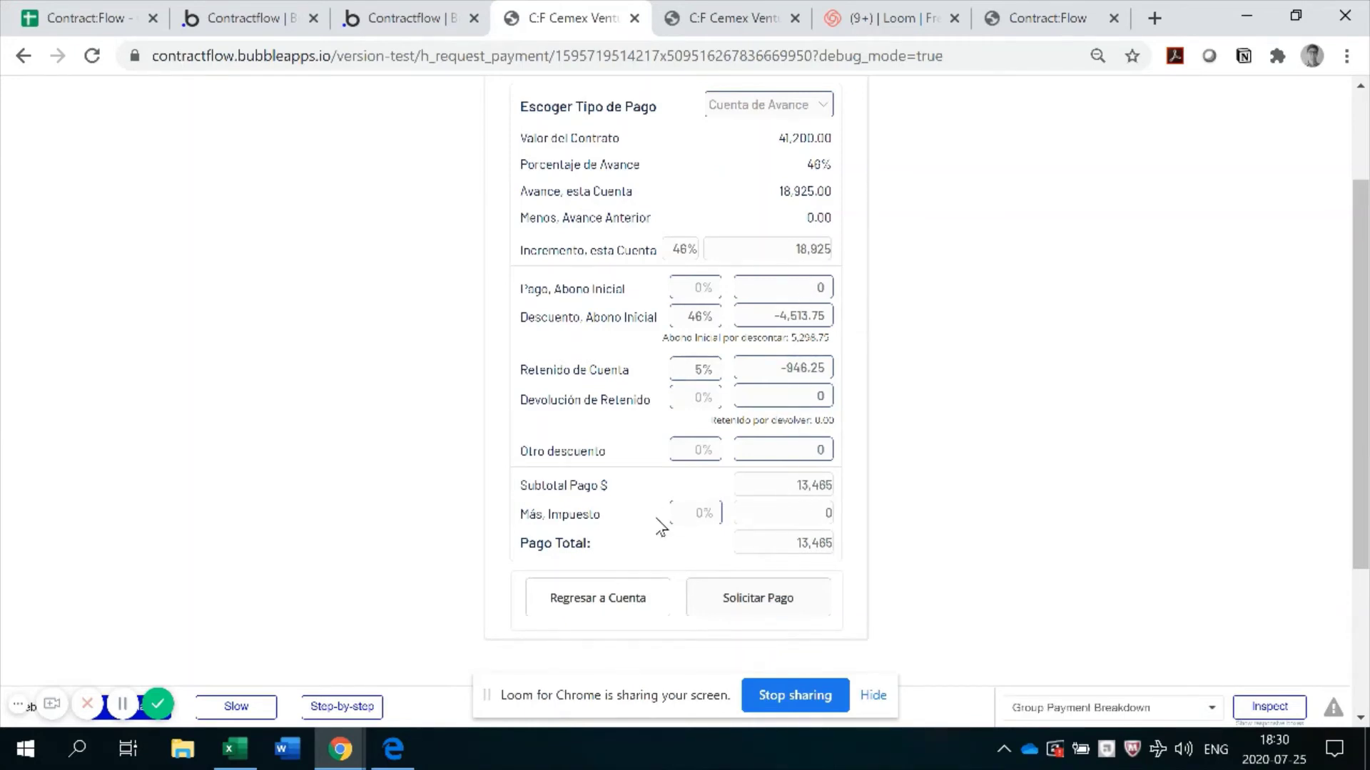
# Set the tax (Impuesto) to 8.25% and submit the payment request for the bill
pyautogui.click(691, 512)
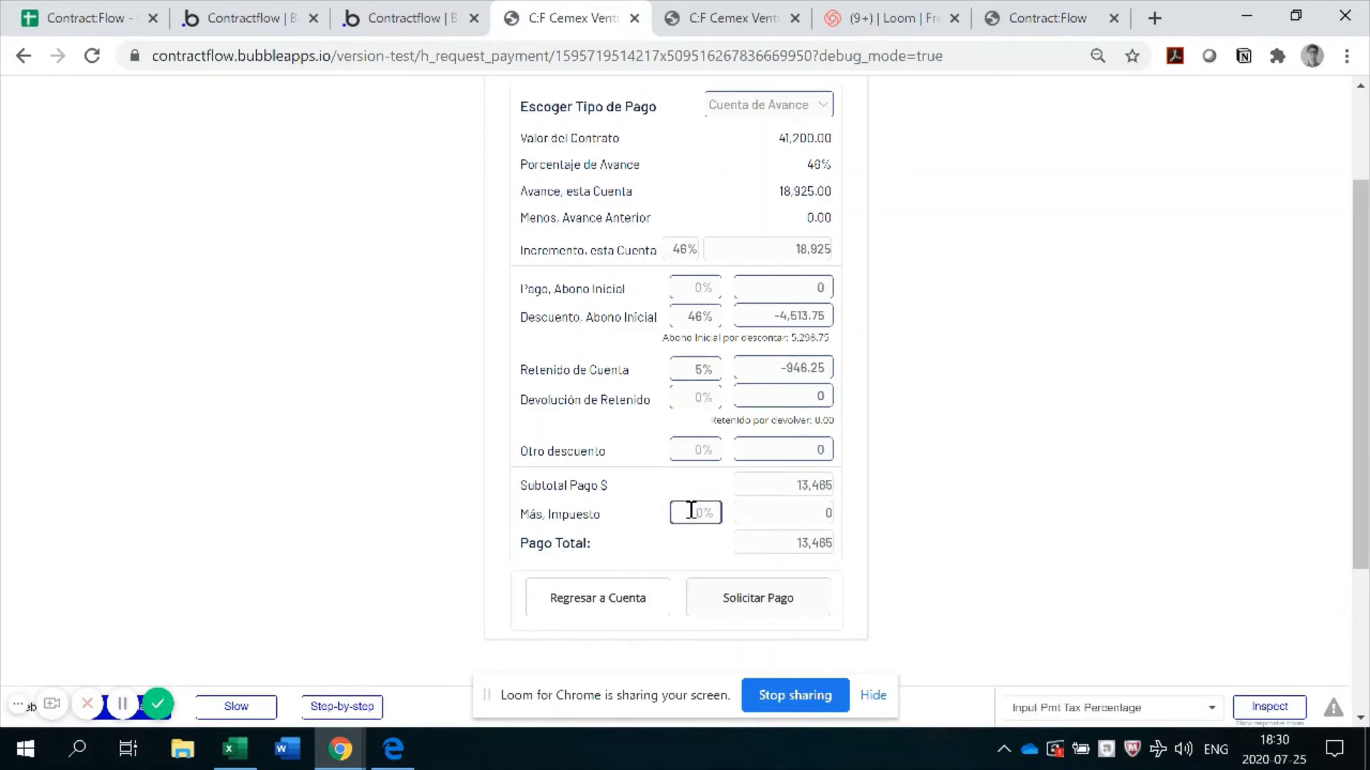
pyautogui.write('8.25')
pyautogui.click(782, 505)
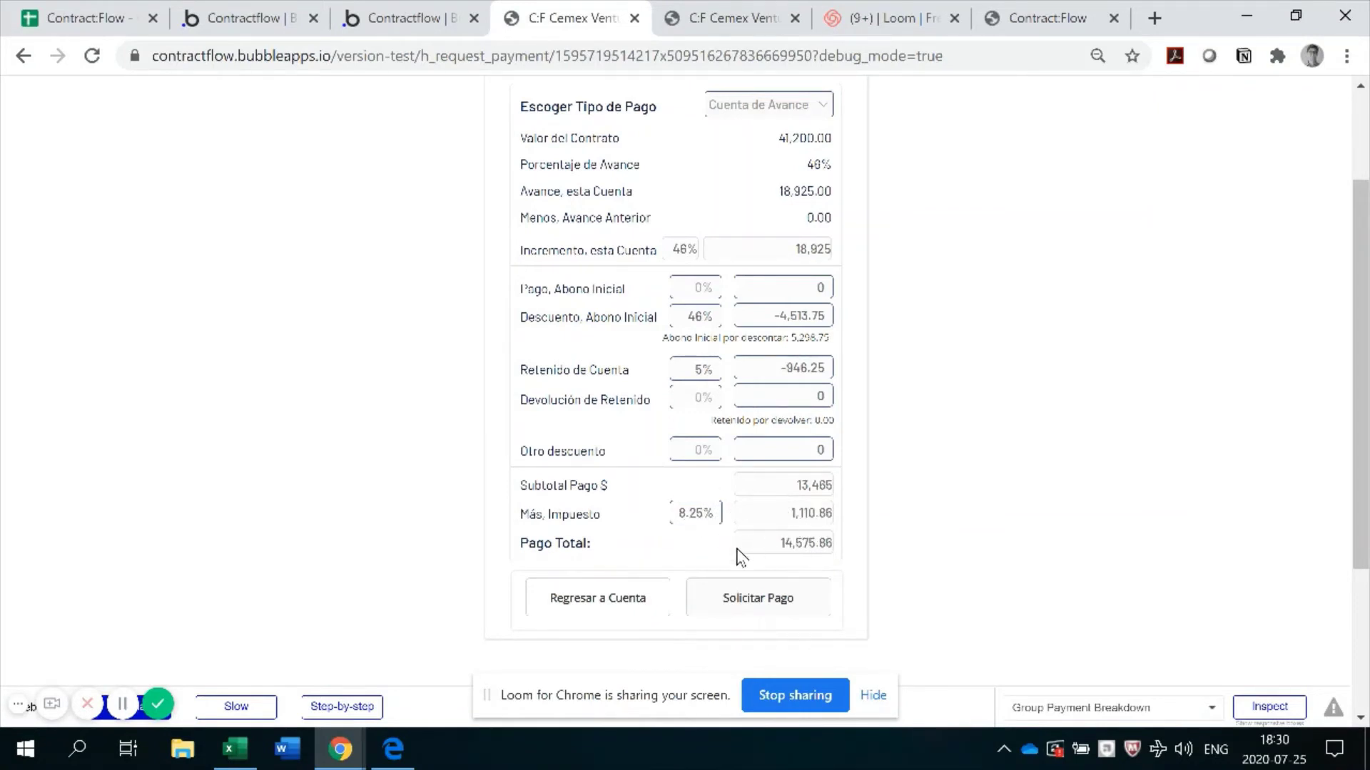
pyautogui.click(734, 596)
pyautogui.click(736, 605)
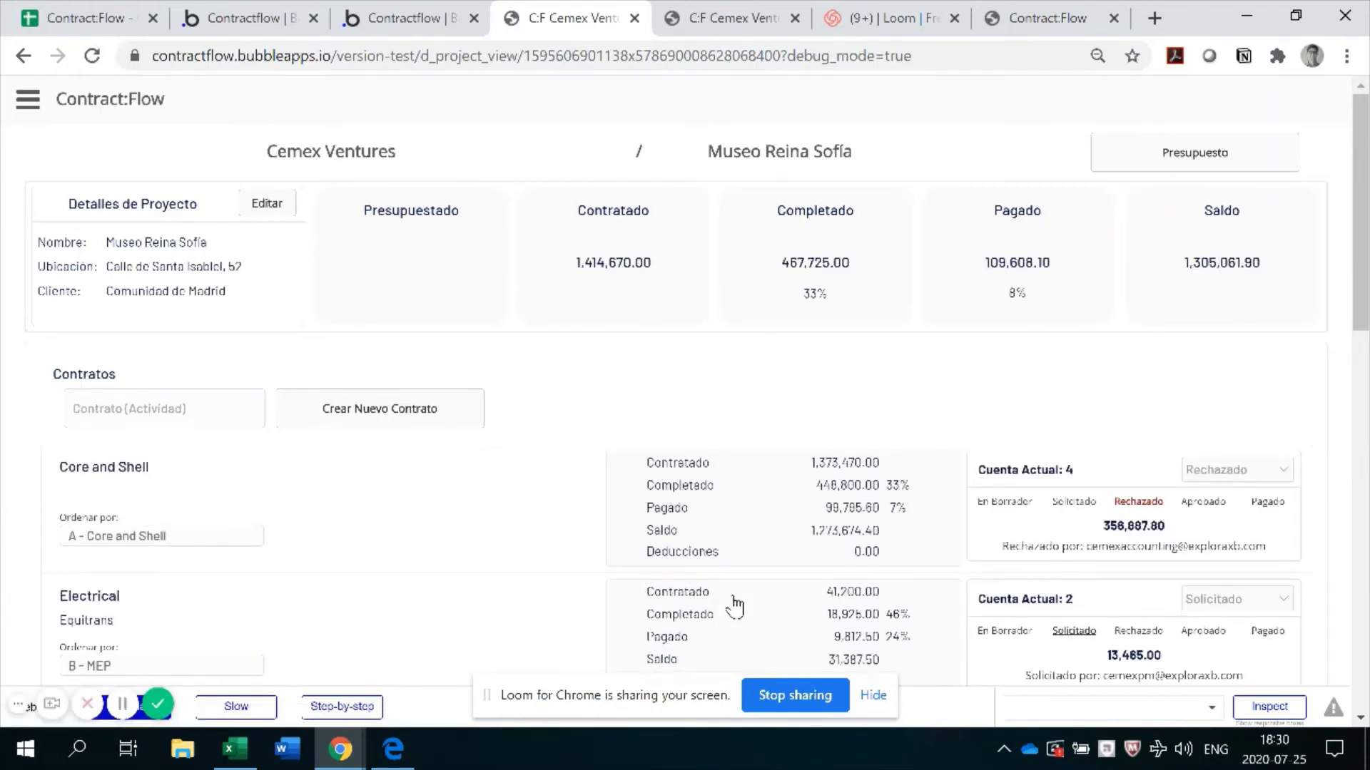
# Review the Museo Reina Sofía project totals and the contract list with each contract's amounts and current bill status
pyautogui.scroll(-1, 634, 371)
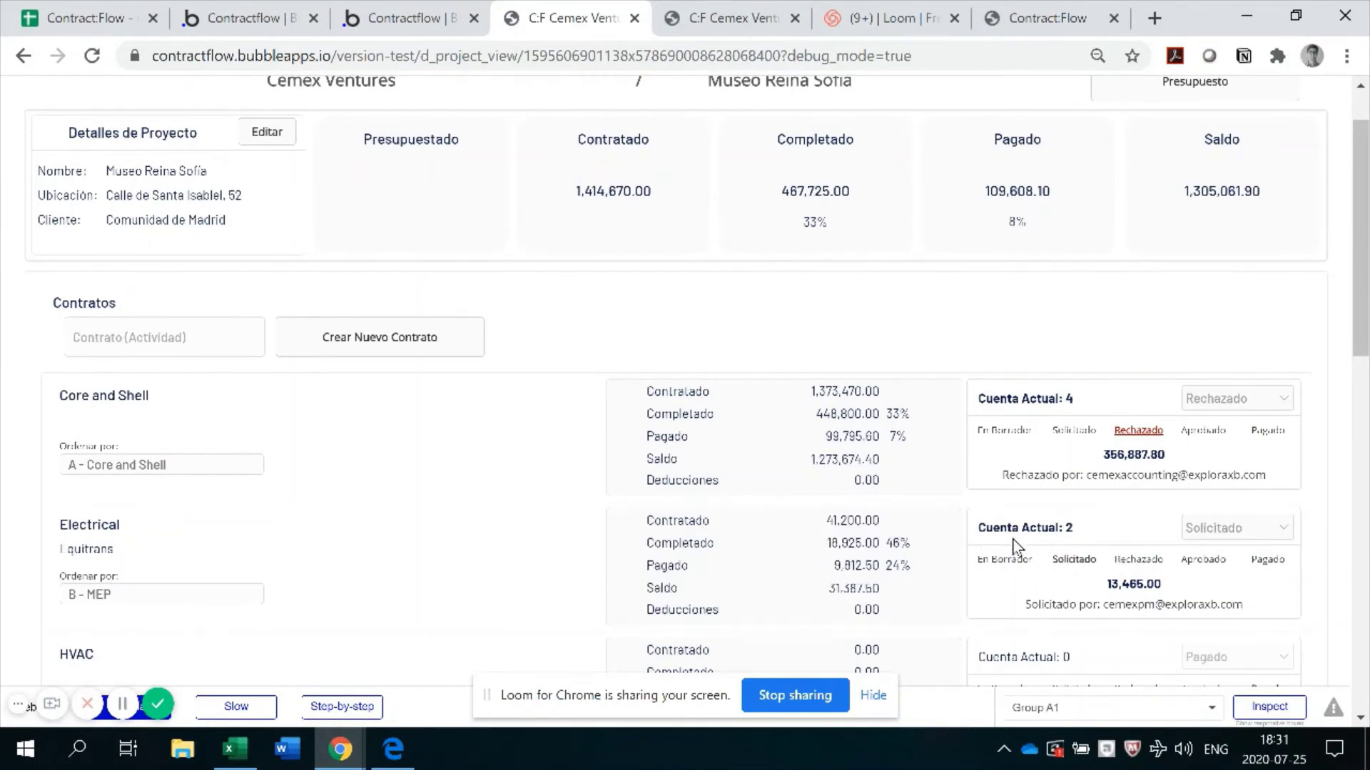
pyautogui.scroll(-2, 1048, 527)
pyautogui.scroll(-5, 1077, 510)
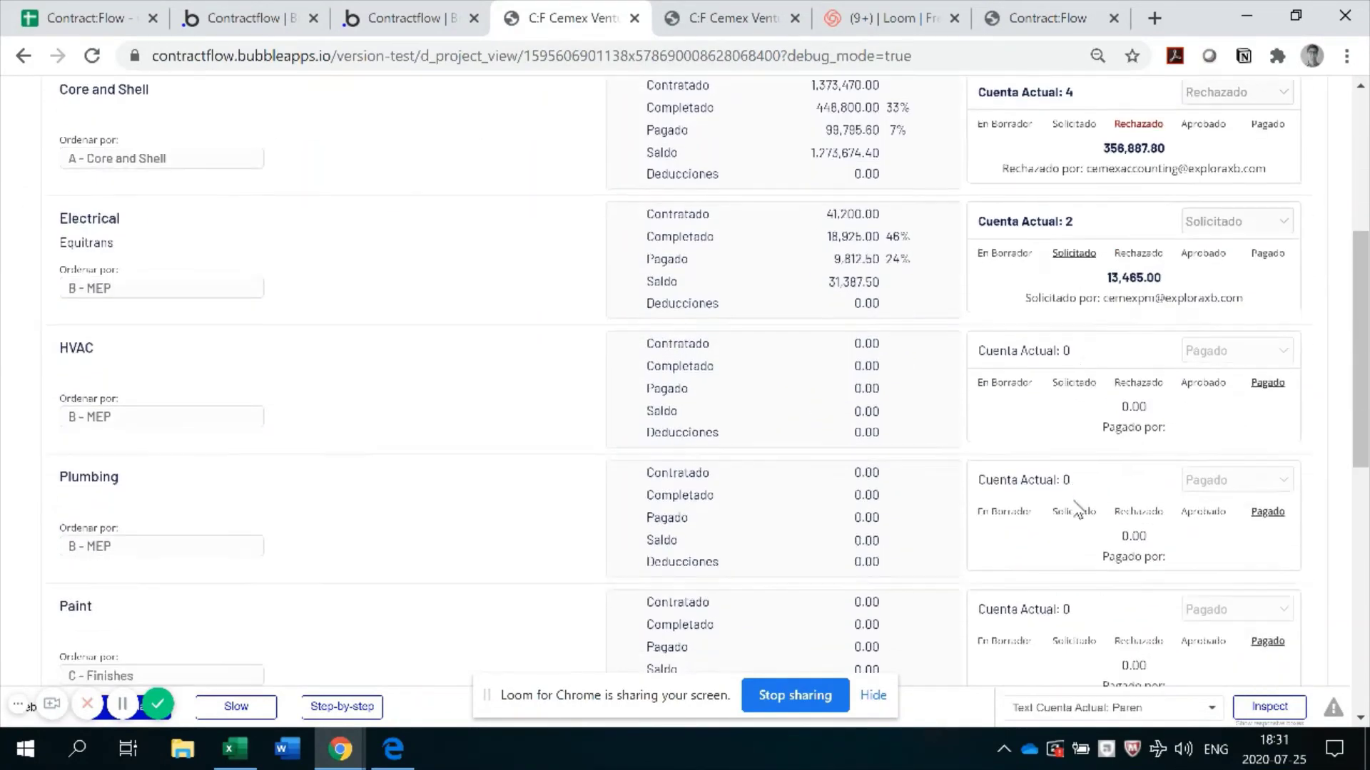
pyautogui.scroll(4, 1061, 505)
pyautogui.scroll(5, 1060, 504)
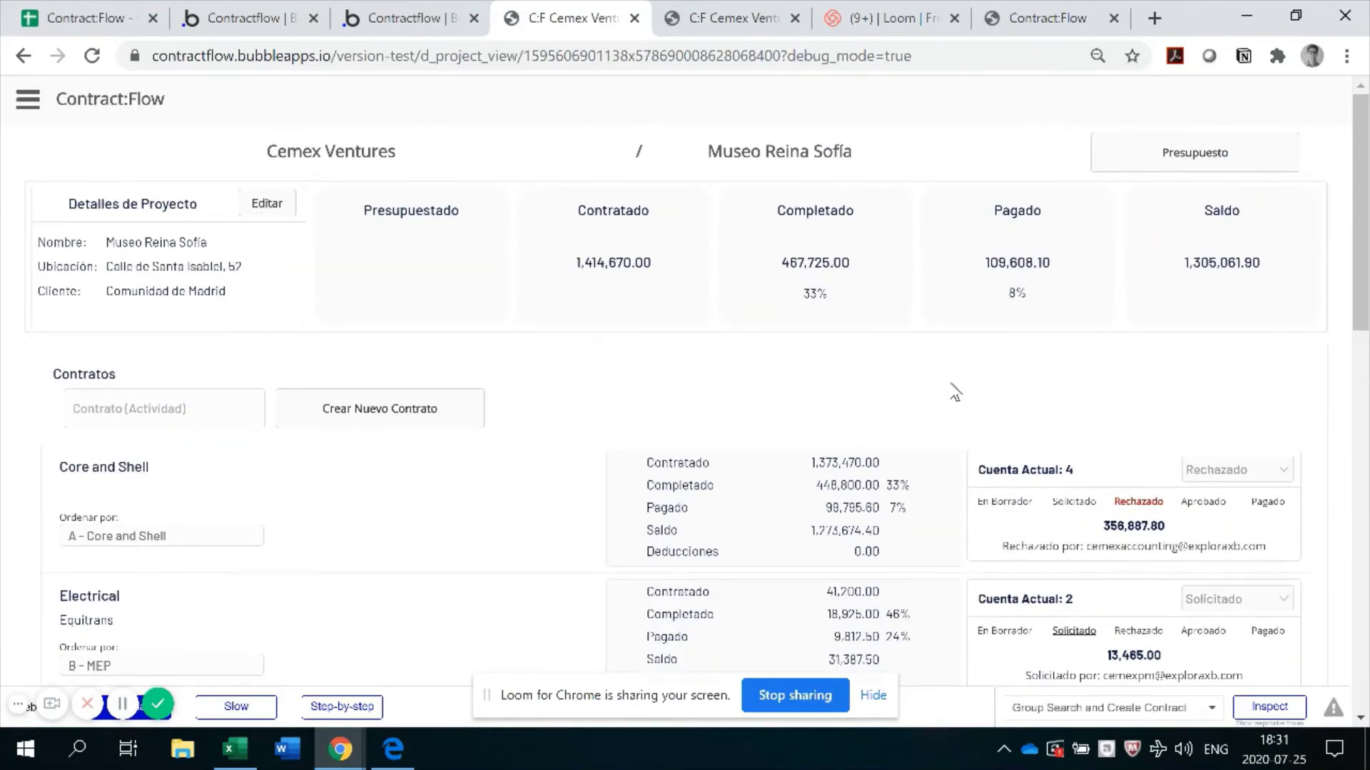
pyautogui.scroll(-2, 926, 379)
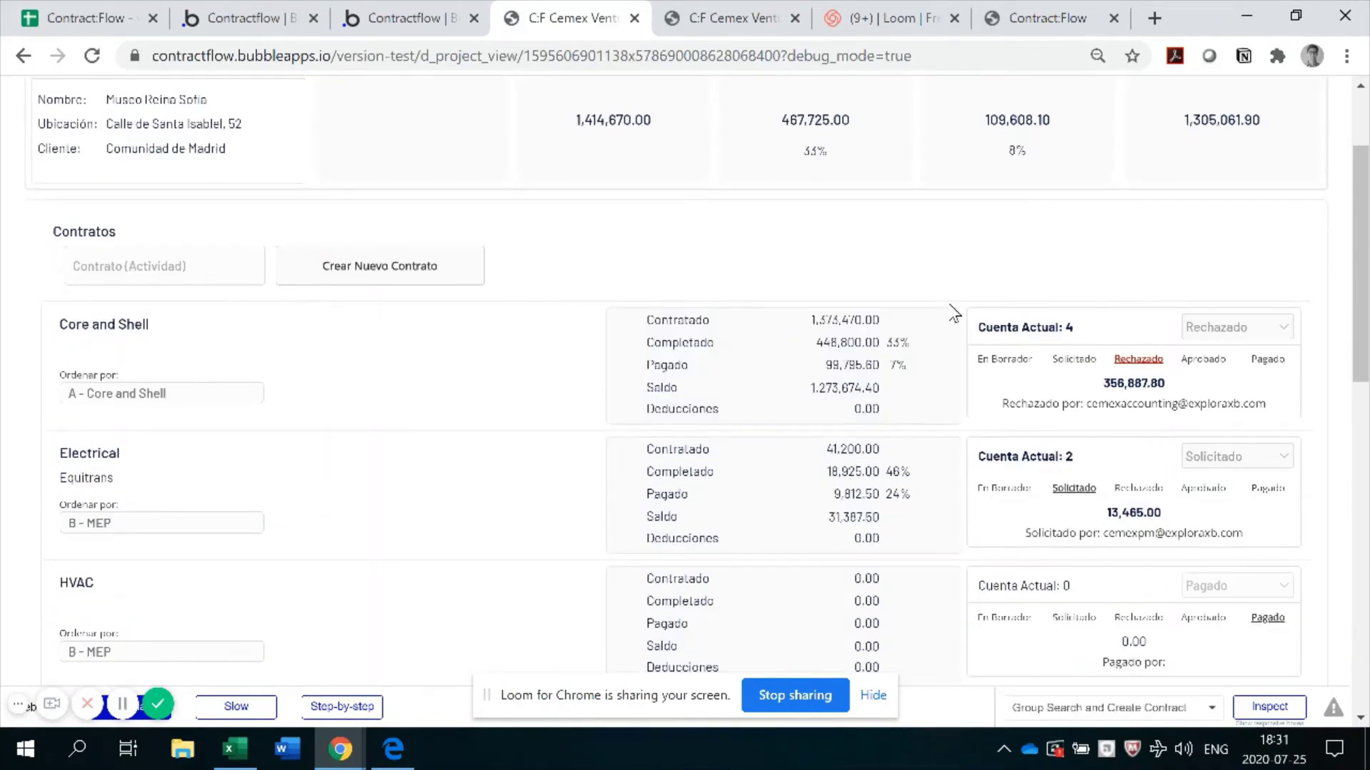
pyautogui.scroll(-2, 865, 386)
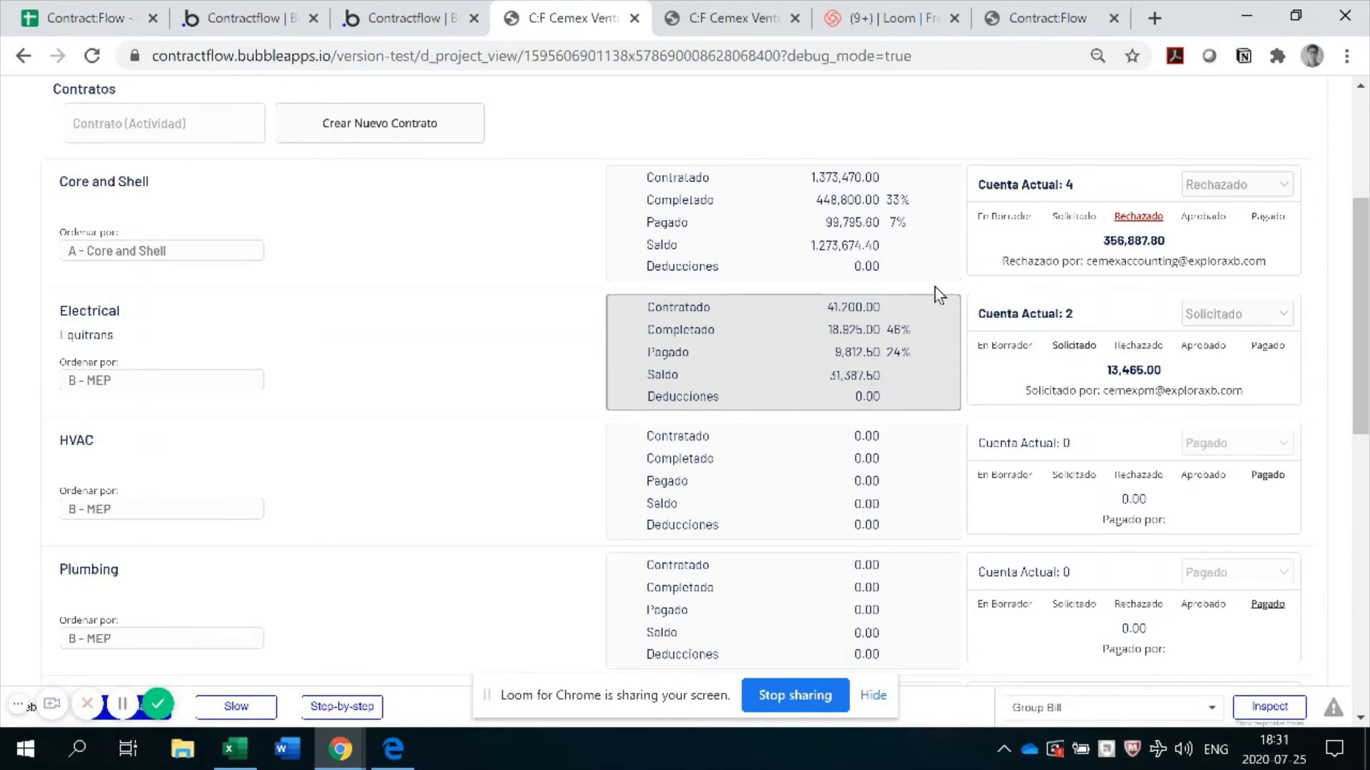
pyautogui.scroll(3, 970, 346)
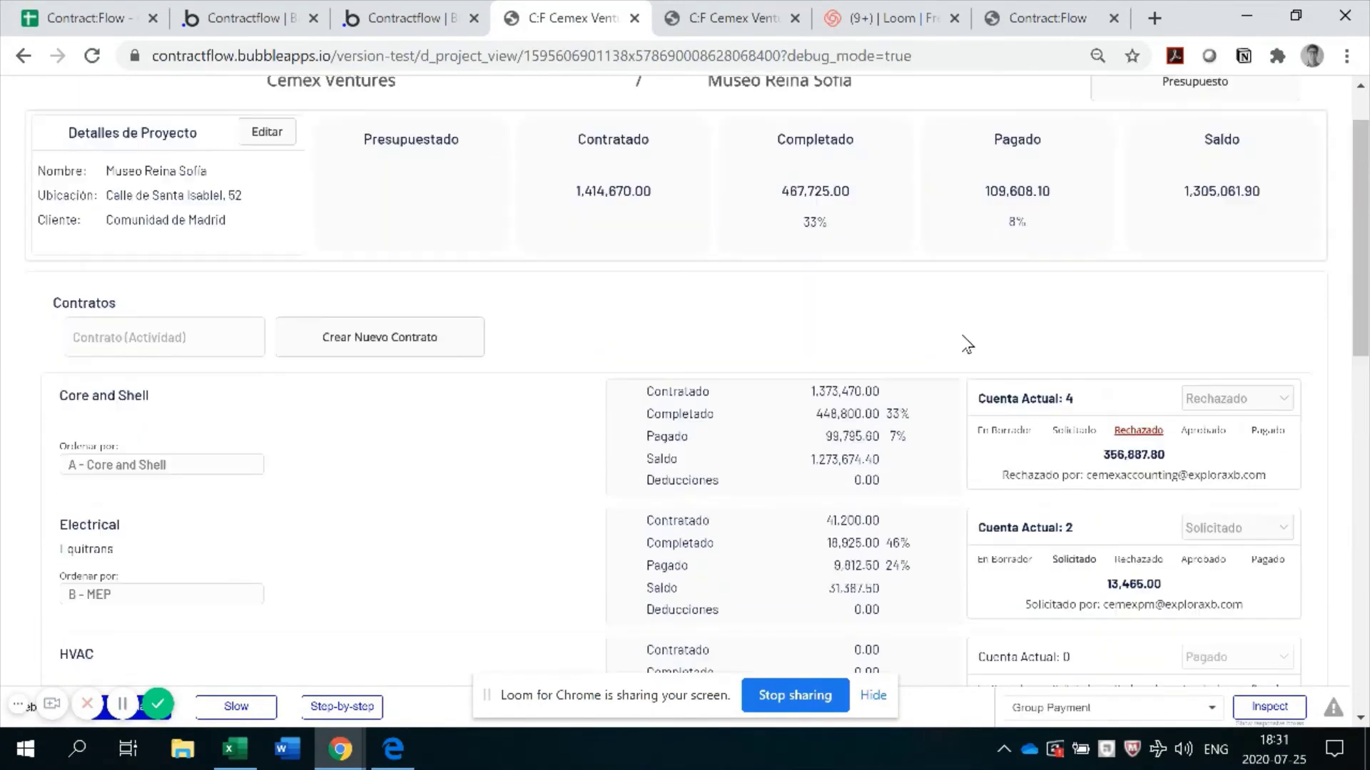
pyautogui.scroll(1, 801, 340)
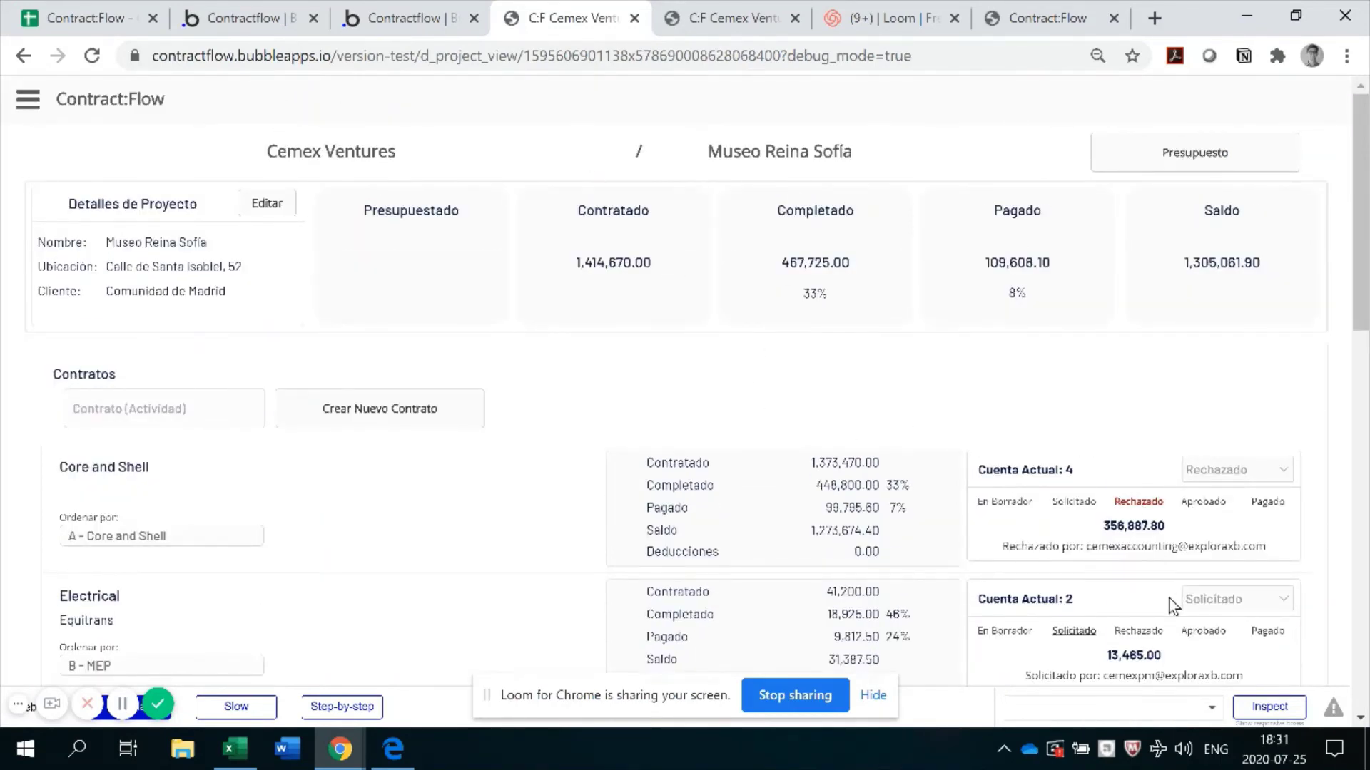
pyautogui.scroll(-2, 1293, 396)
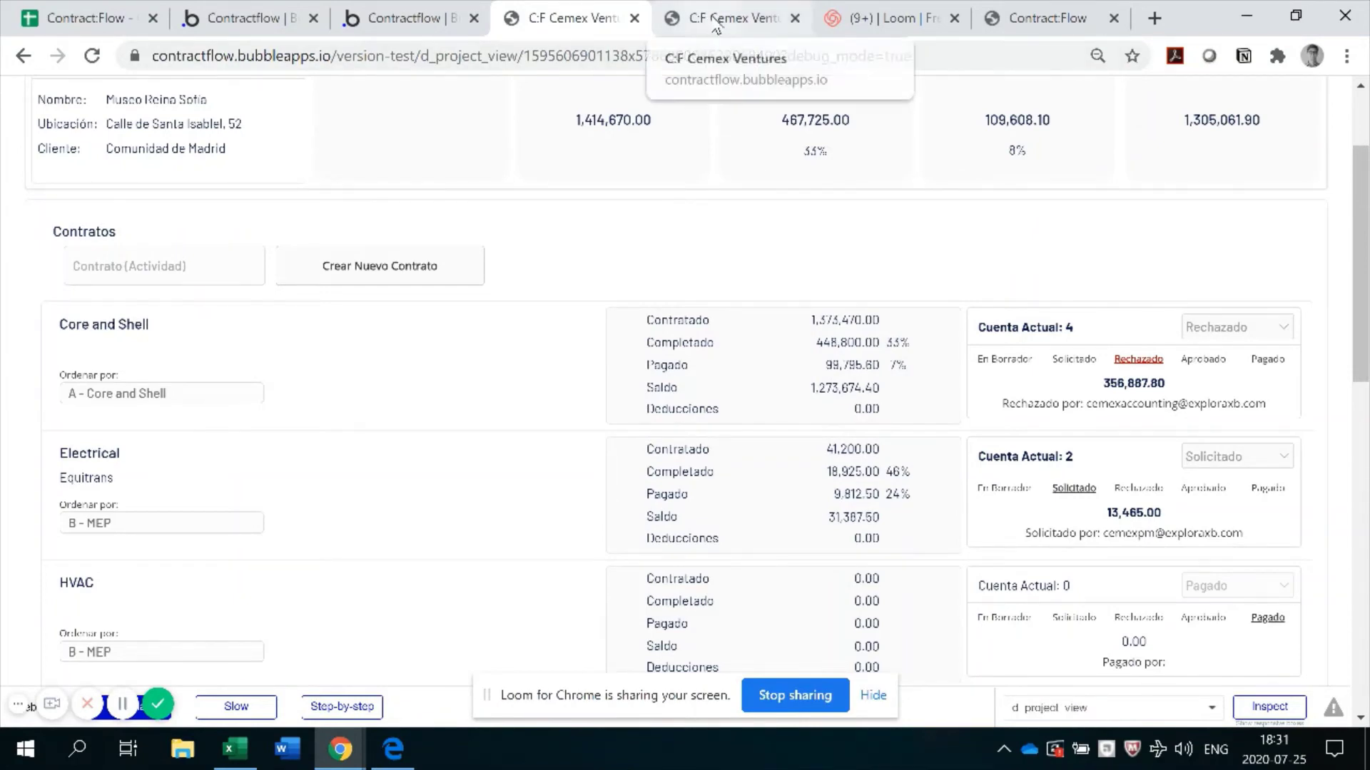
pyautogui.scroll(2, 285, 157)
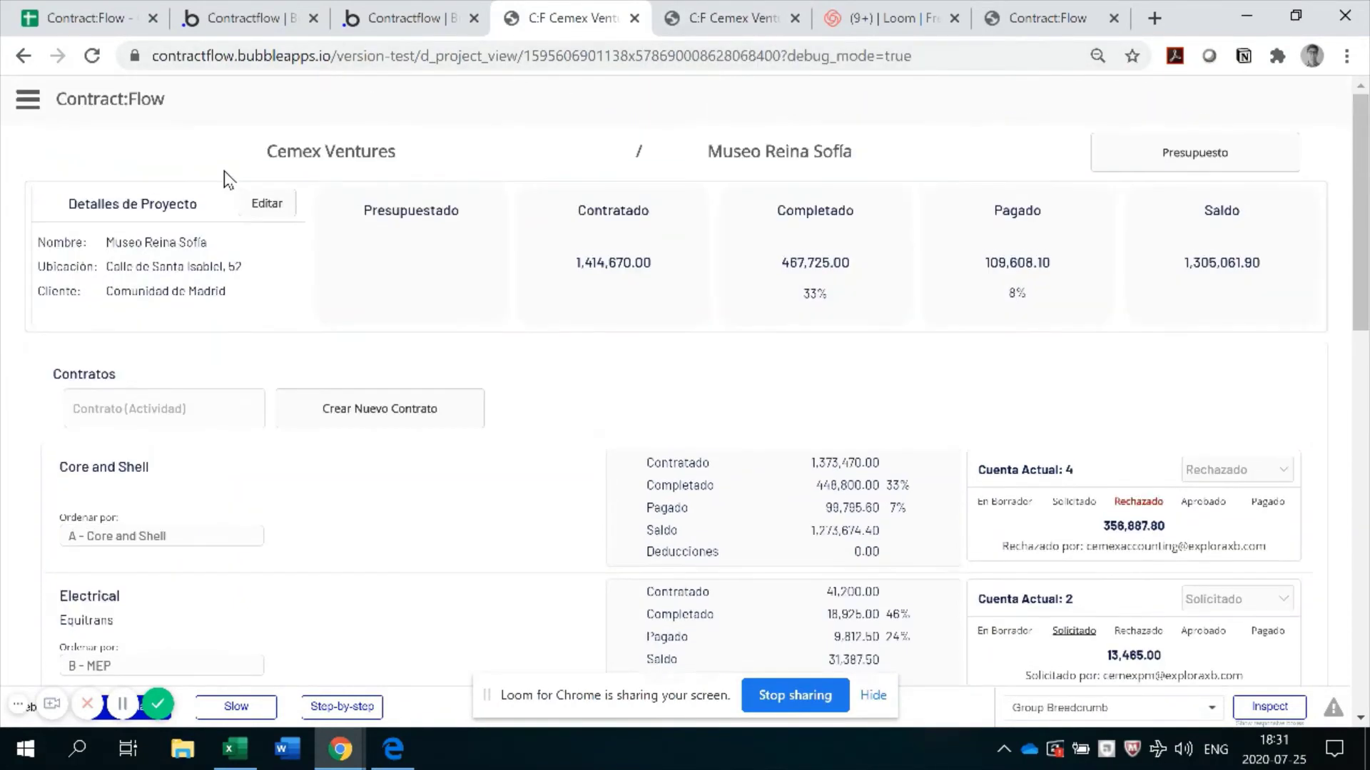
# Open the Pagos page, view the payment requests in the incognito browser window, and return to the main window
pyautogui.click(30, 103)
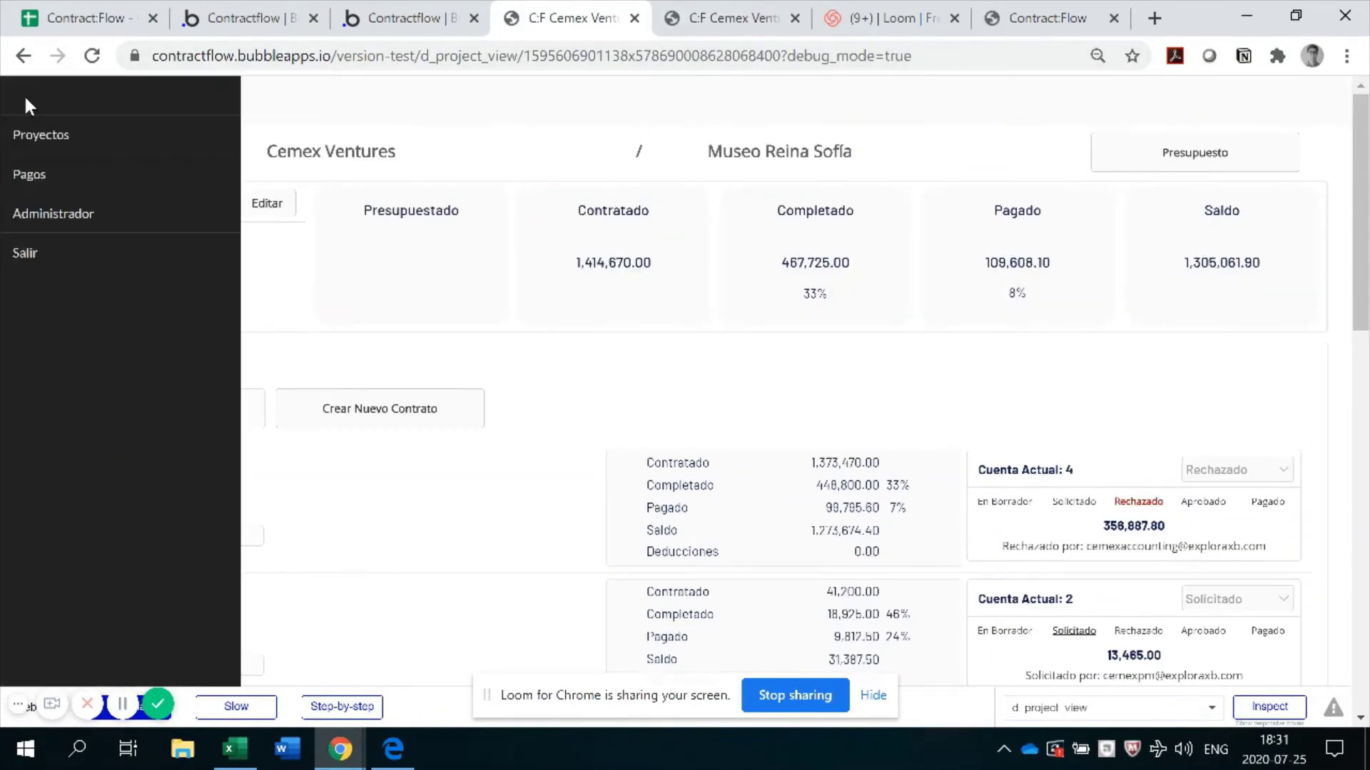
pyautogui.click(46, 184)
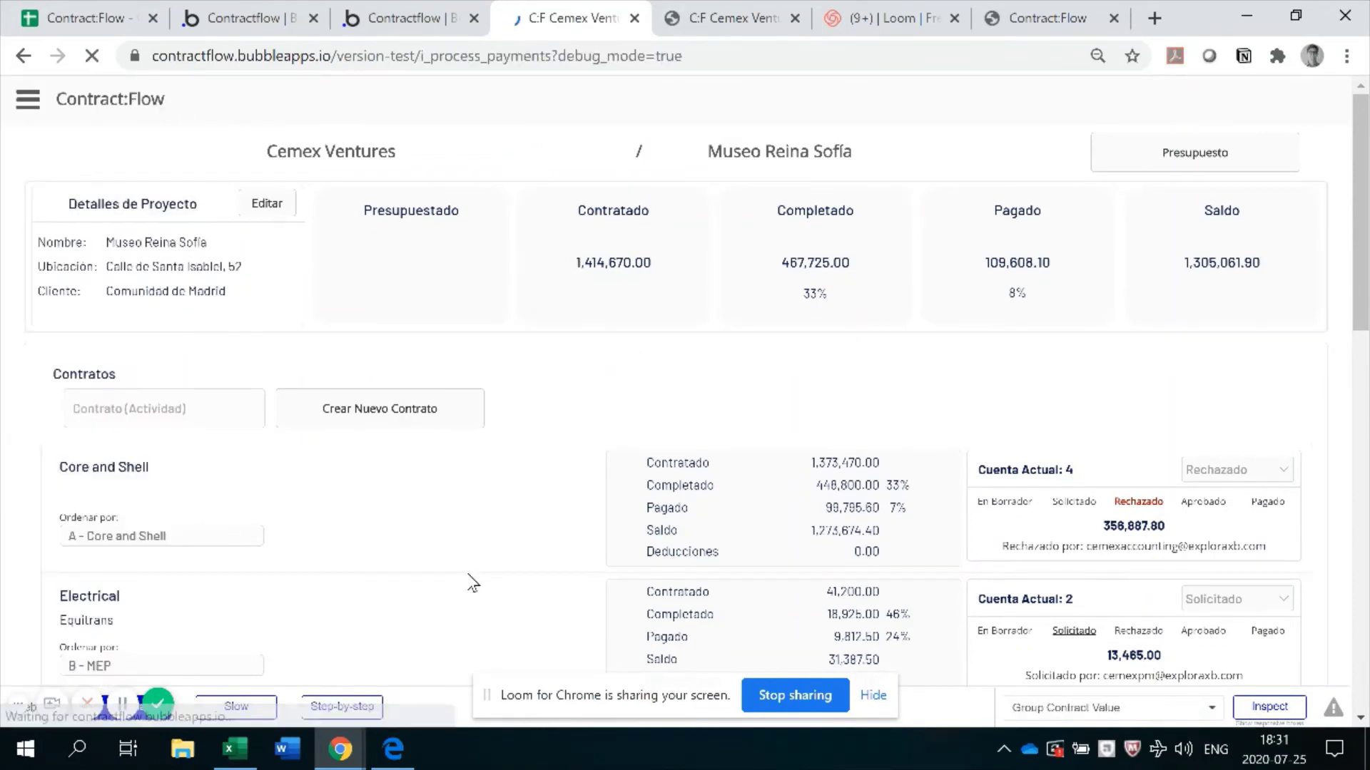
pyautogui.moveTo(347, 754)
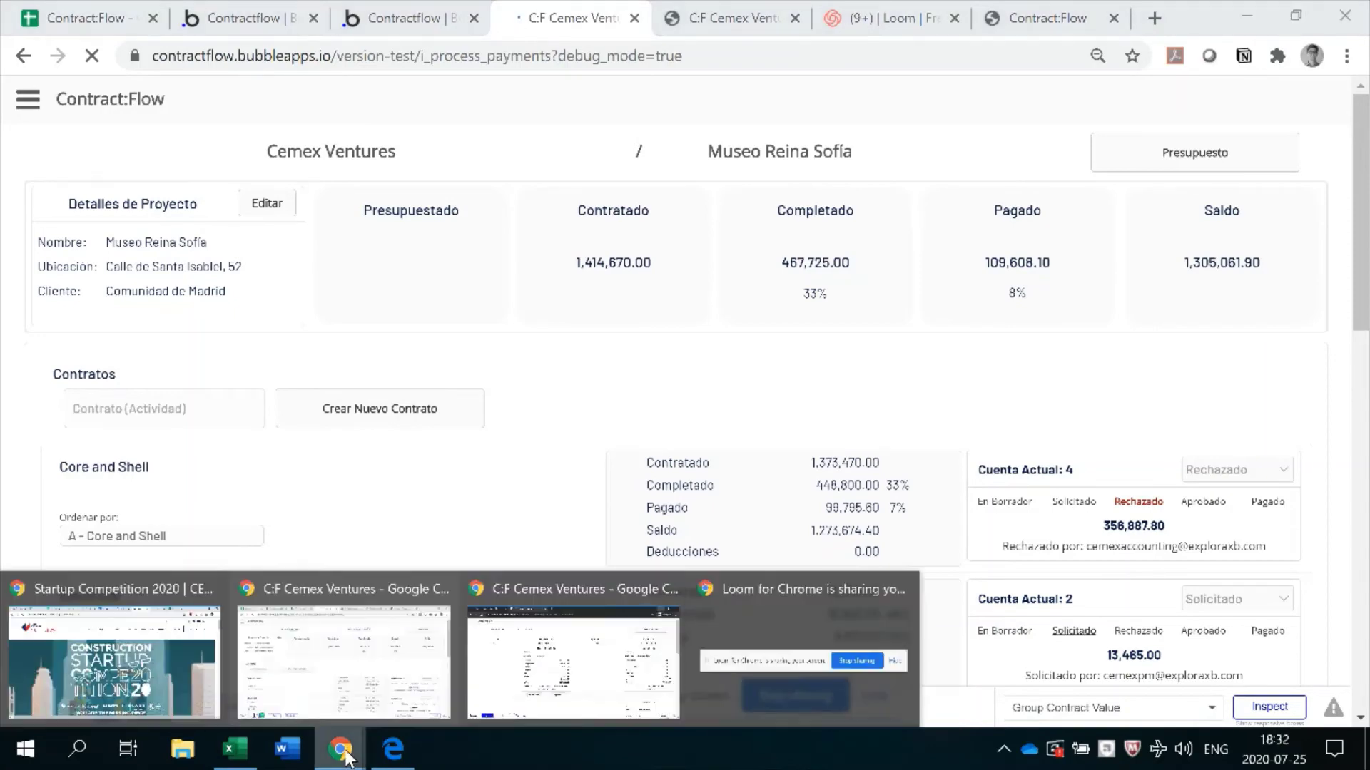
pyautogui.click(581, 673)
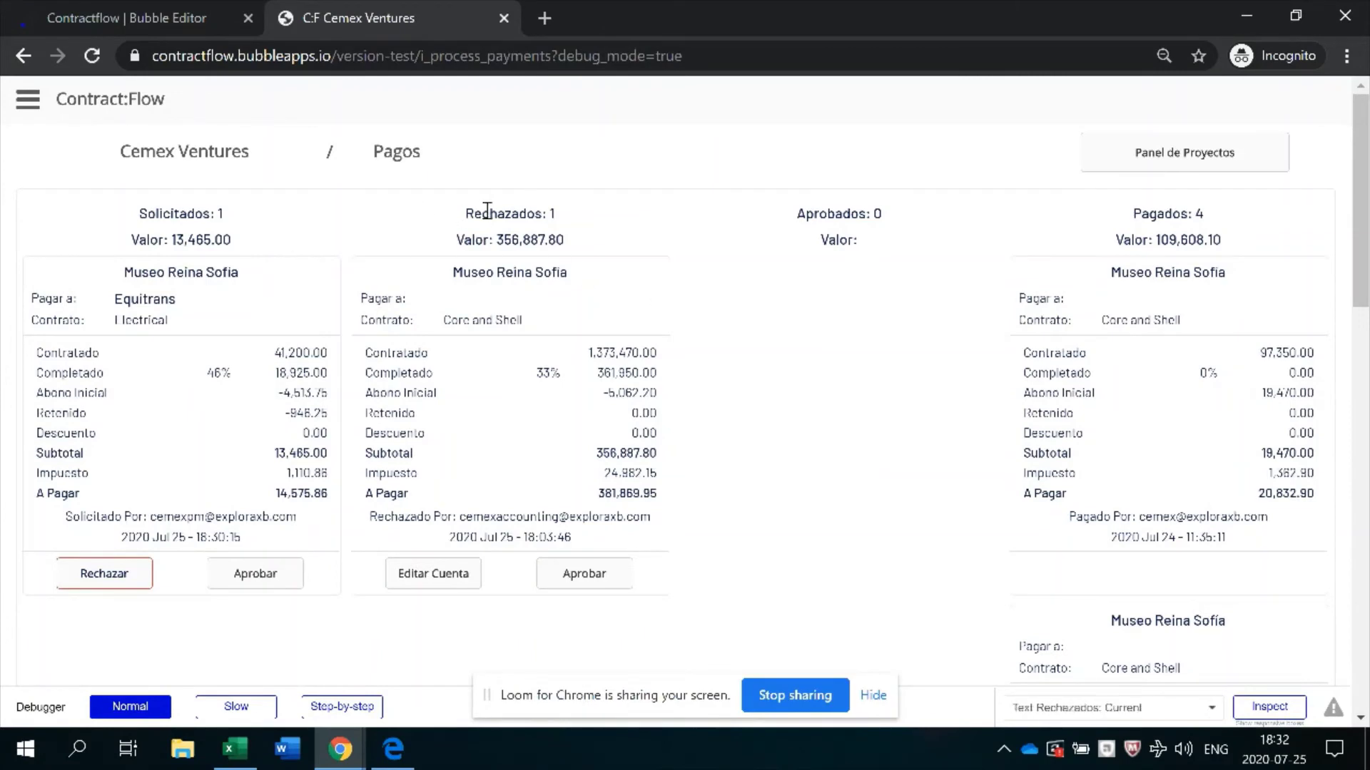
pyautogui.hotkey('alt', 'Tab')
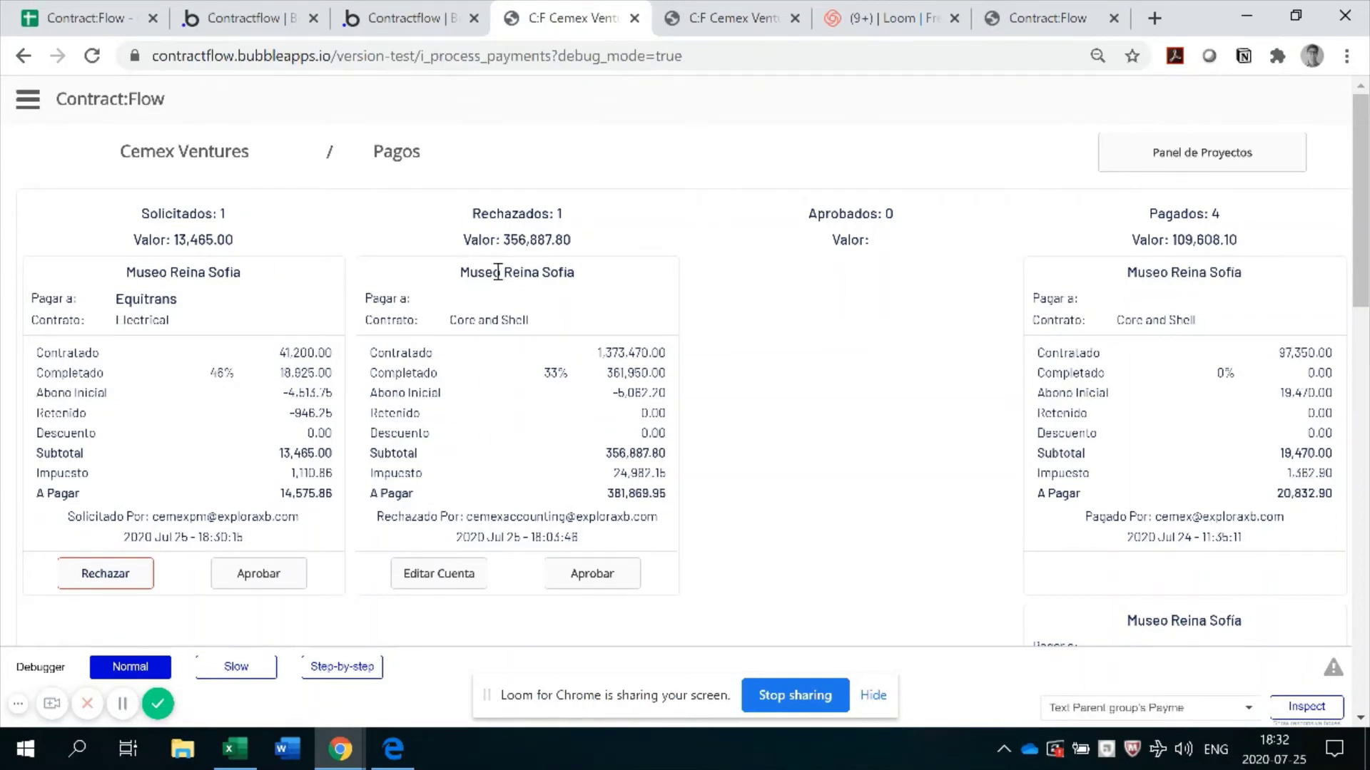
# Review the rejected Core and Shell payment request, including who rejected it, and approve it
pyautogui.moveTo(473, 213); pyautogui.dragTo(565, 215)
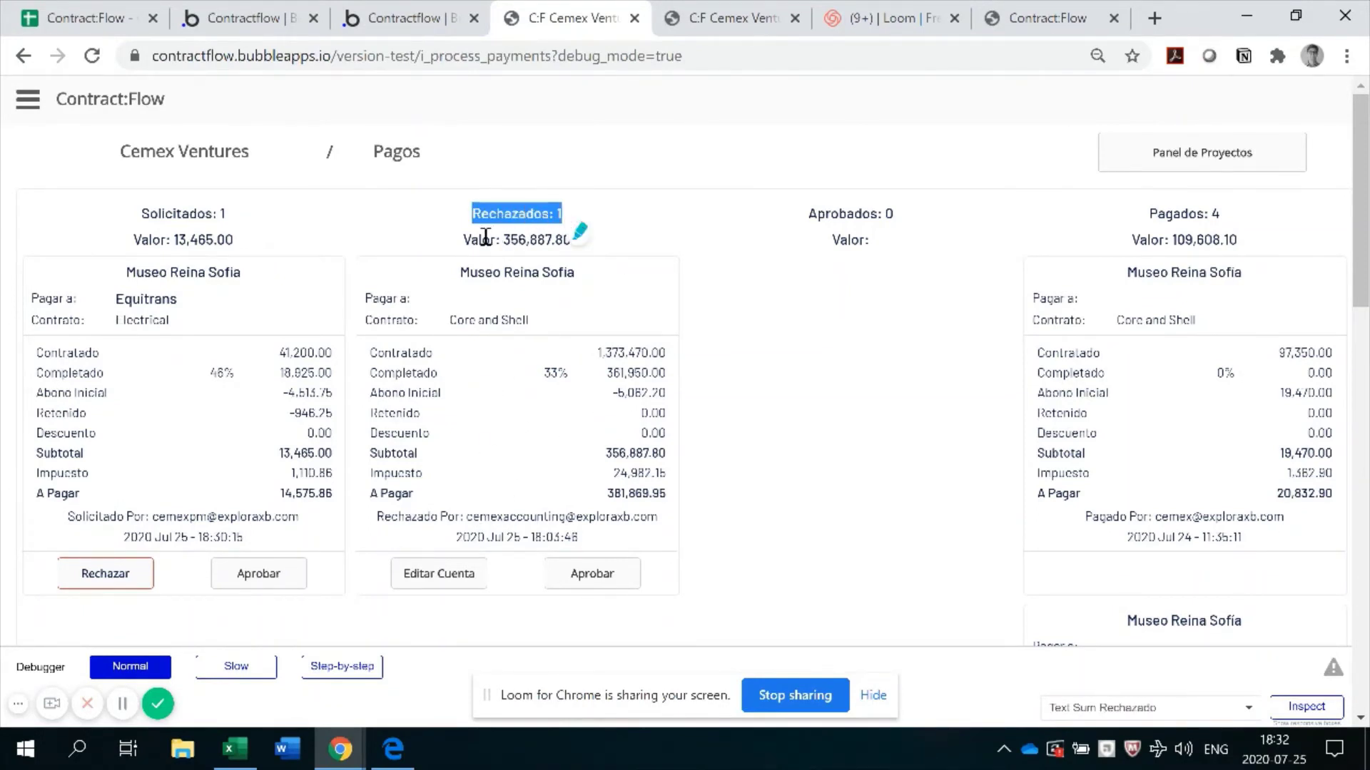
pyautogui.click(512, 239)
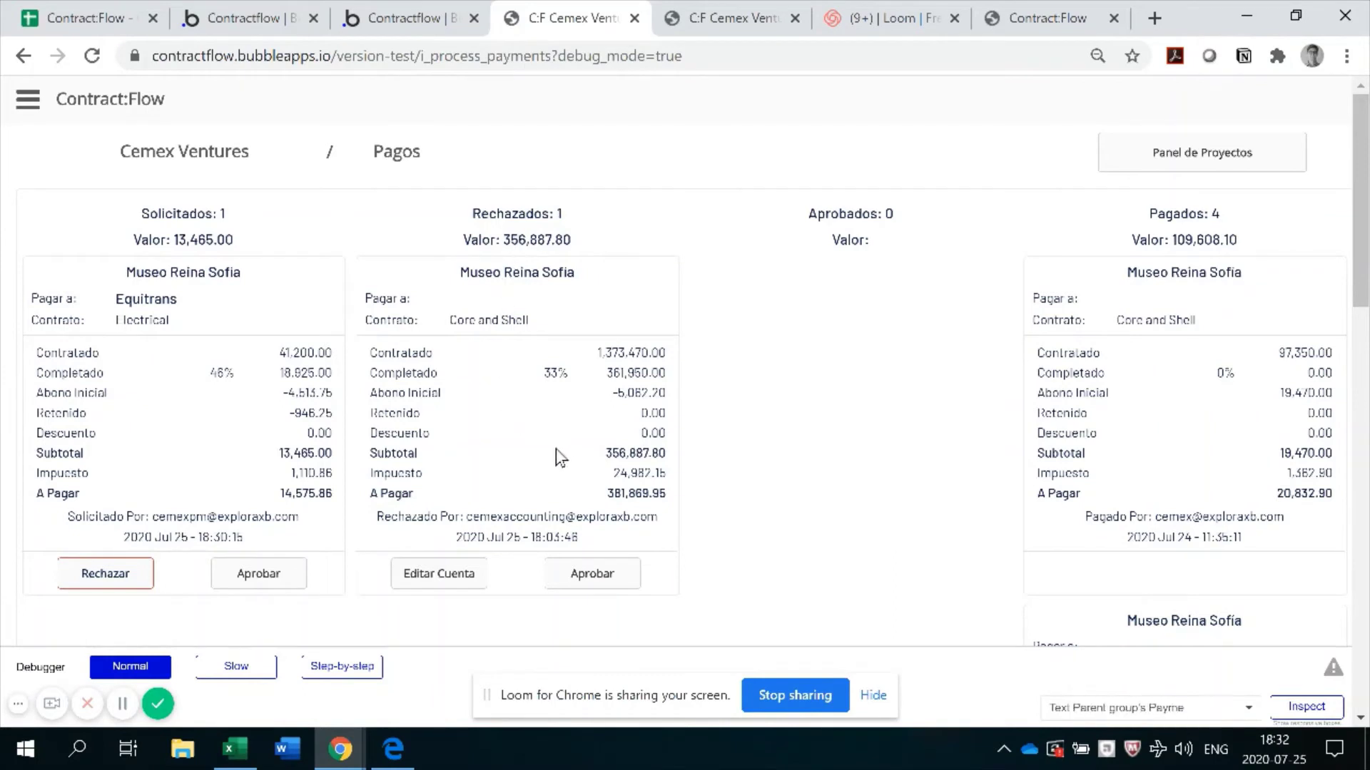
pyautogui.moveTo(468, 517); pyautogui.dragTo(565, 519)
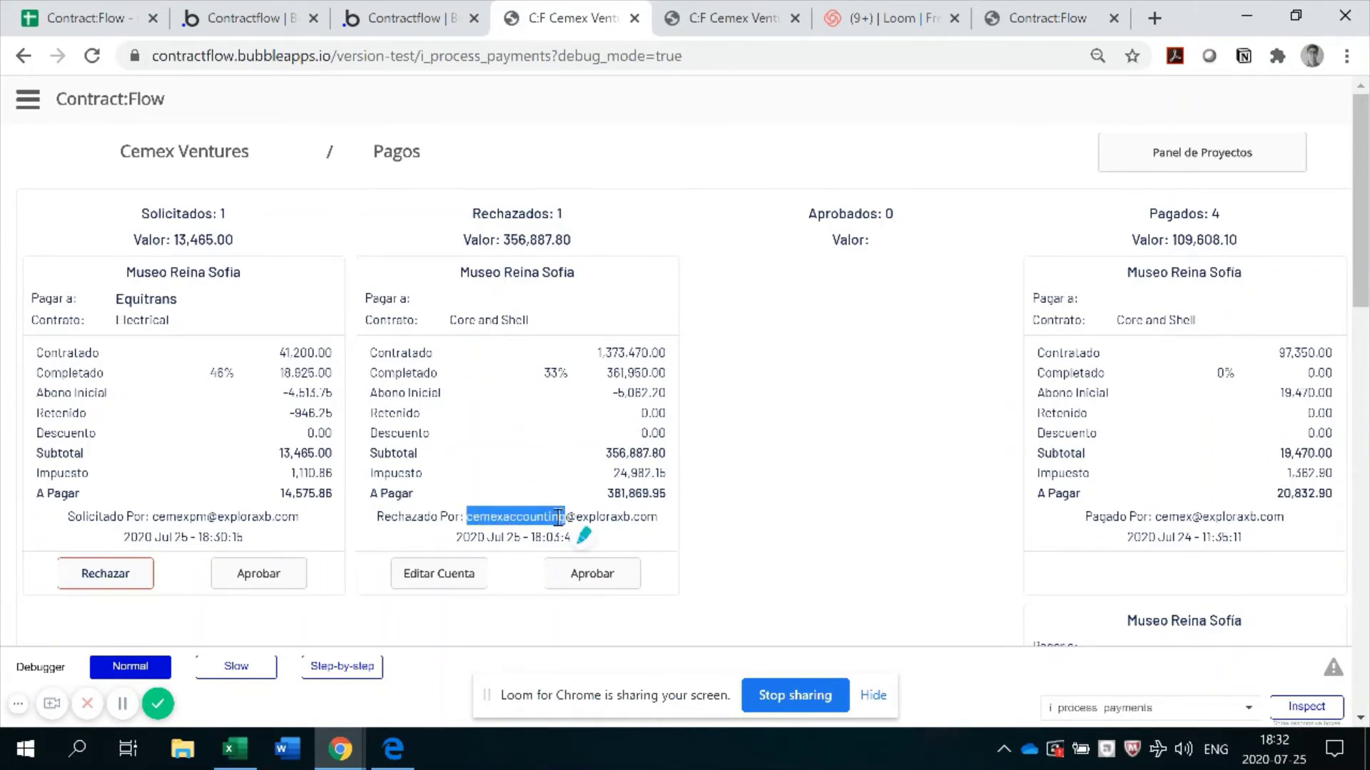
pyautogui.click(492, 504)
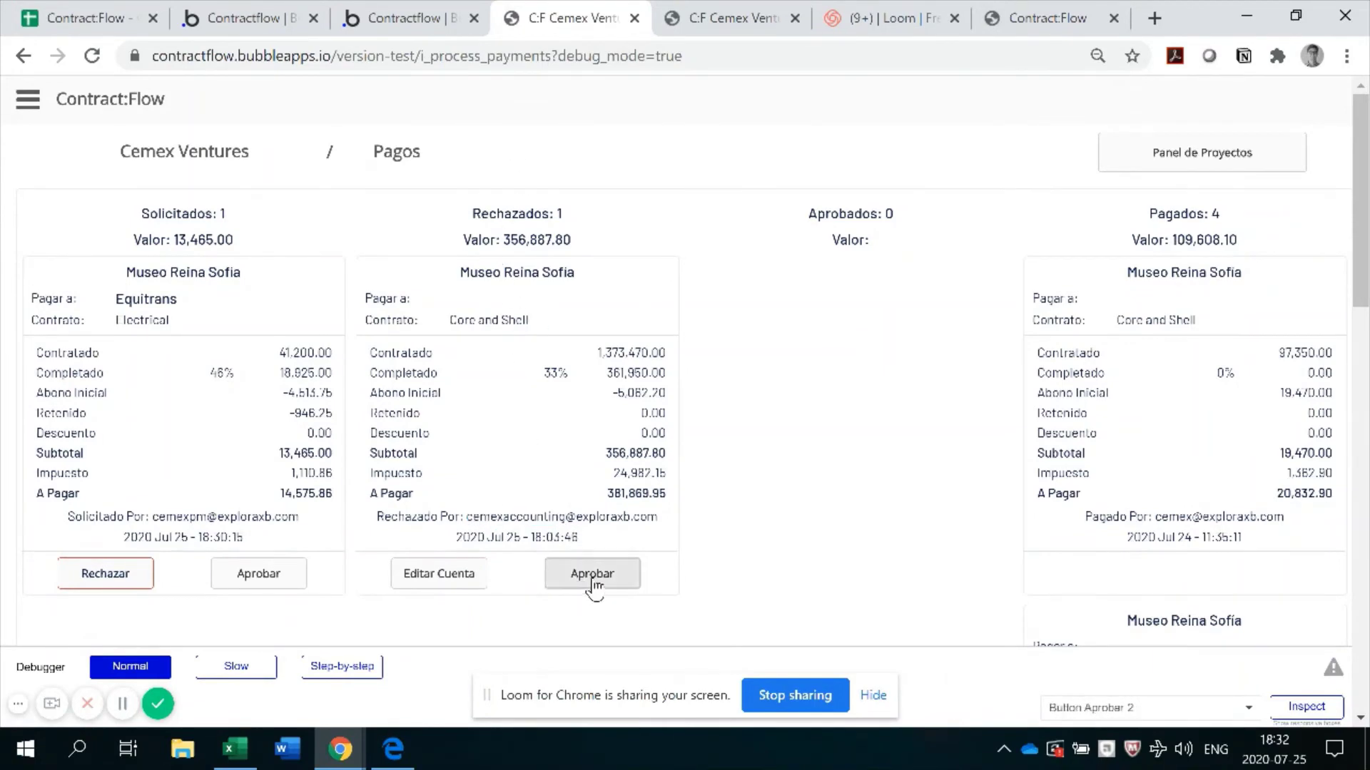
pyautogui.moveTo(464, 519)
pyautogui.mouseDown()
pyautogui.moveTo(638, 542)
pyautogui.moveTo(657, 519)
pyautogui.mouseUp()
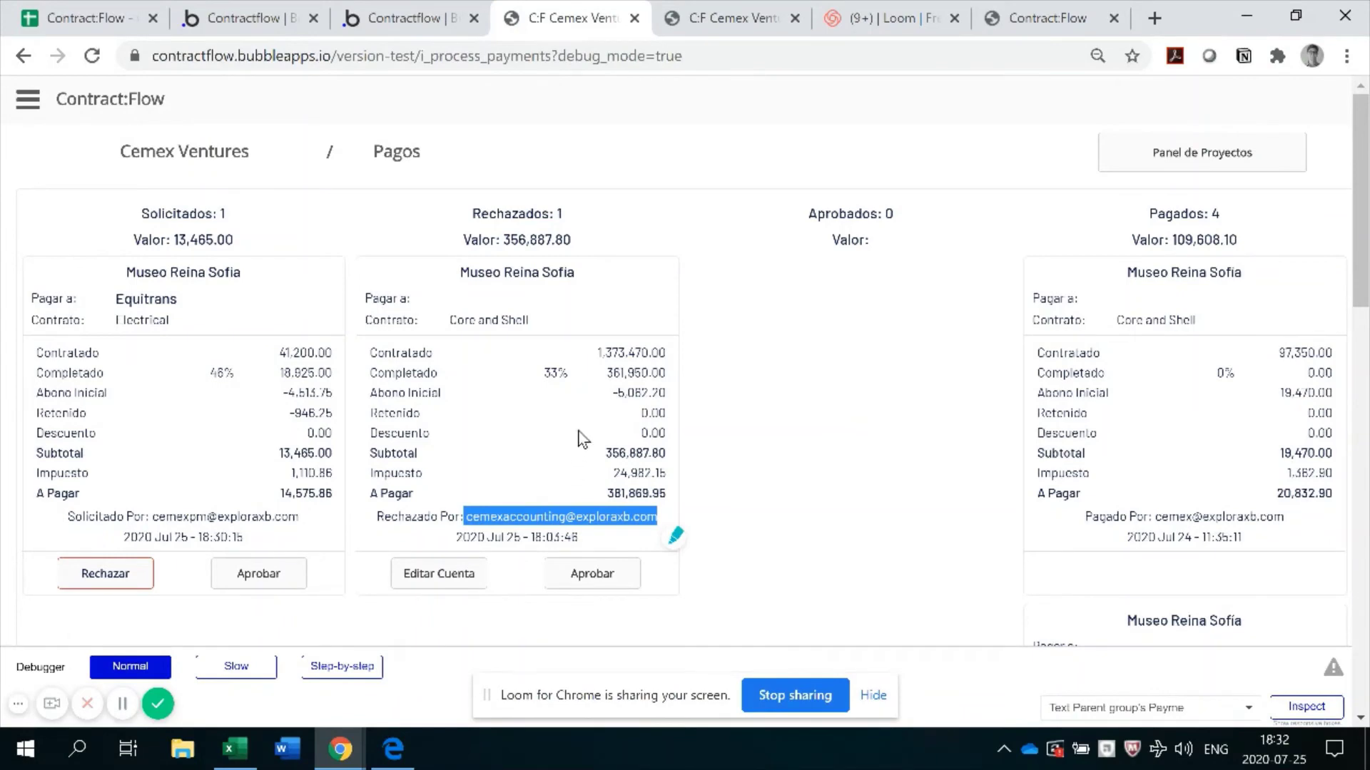
pyautogui.click(592, 575)
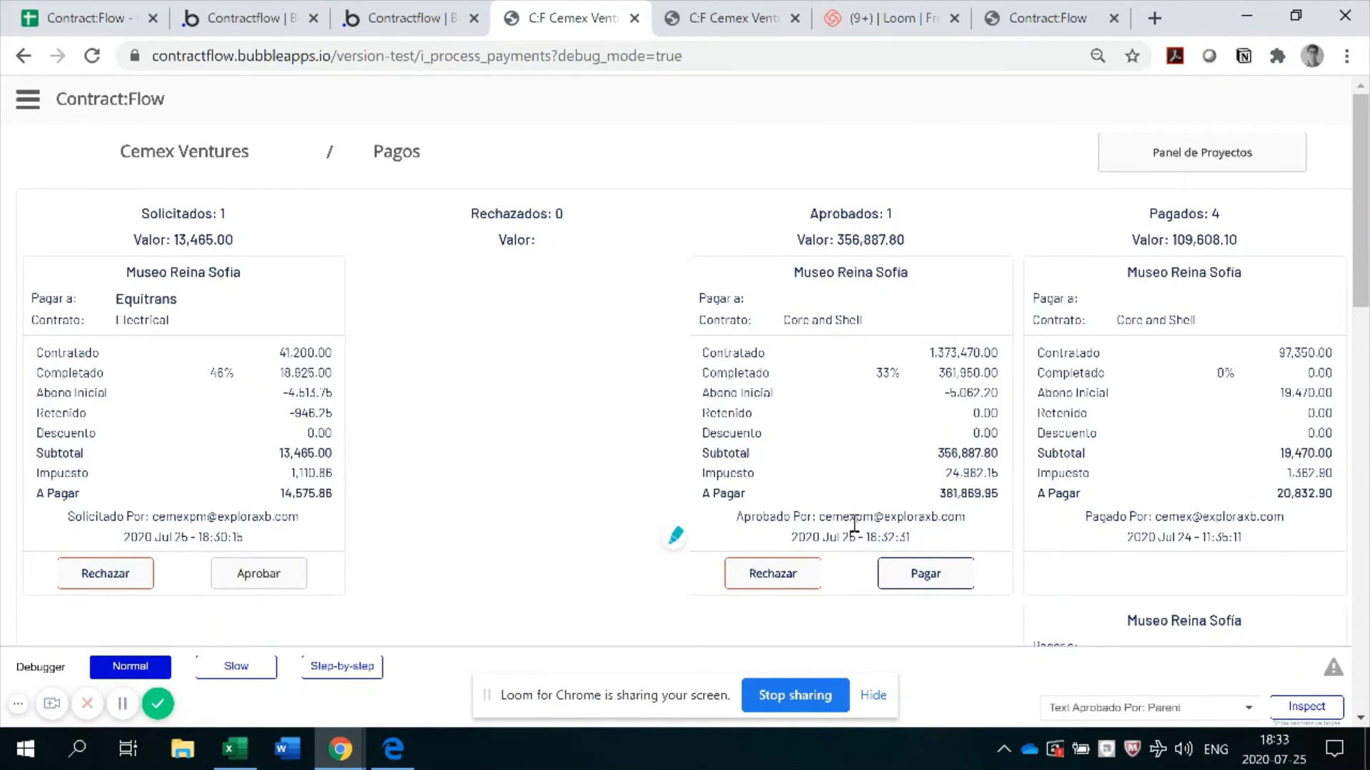
# Examine who approved the Core and Shell payment and who requested the Equitrans Electrical payment
pyautogui.moveTo(820, 519); pyautogui.dragTo(956, 520)
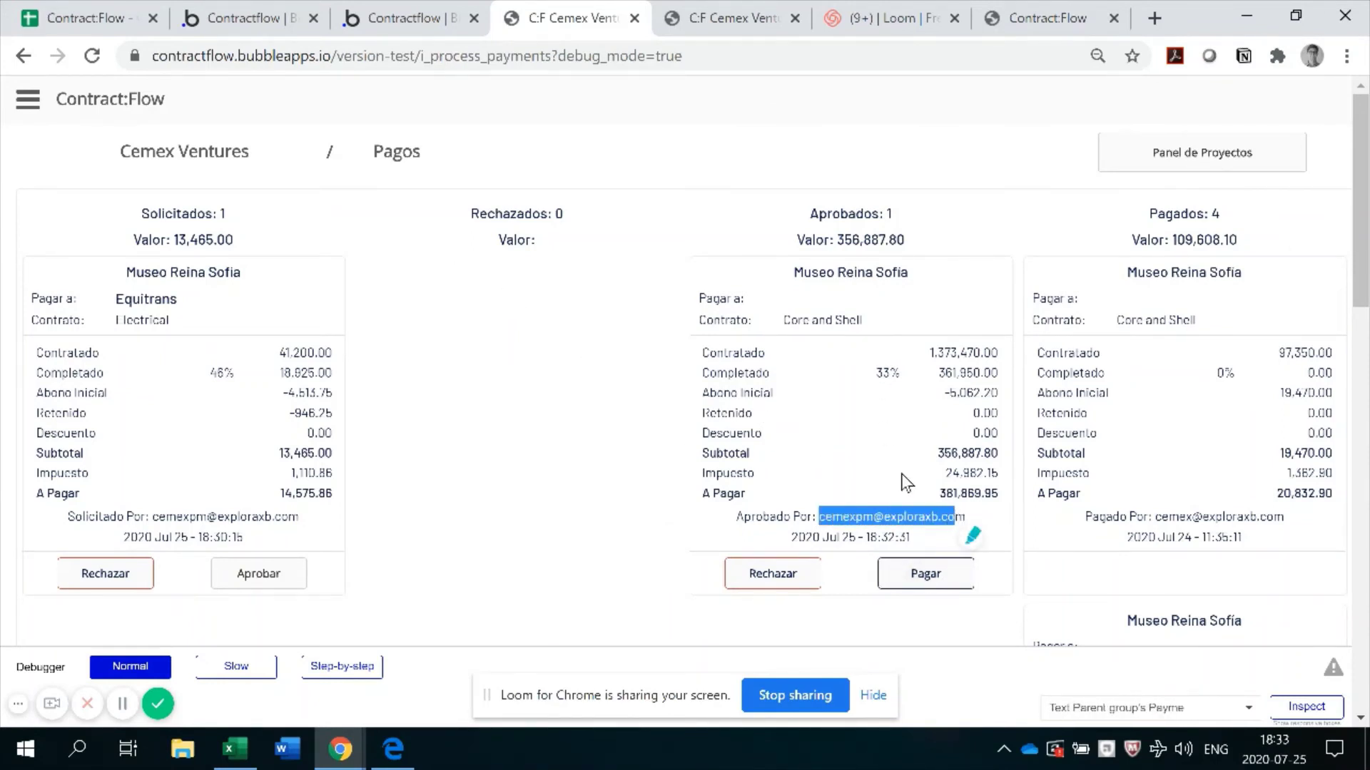
pyautogui.click(923, 421)
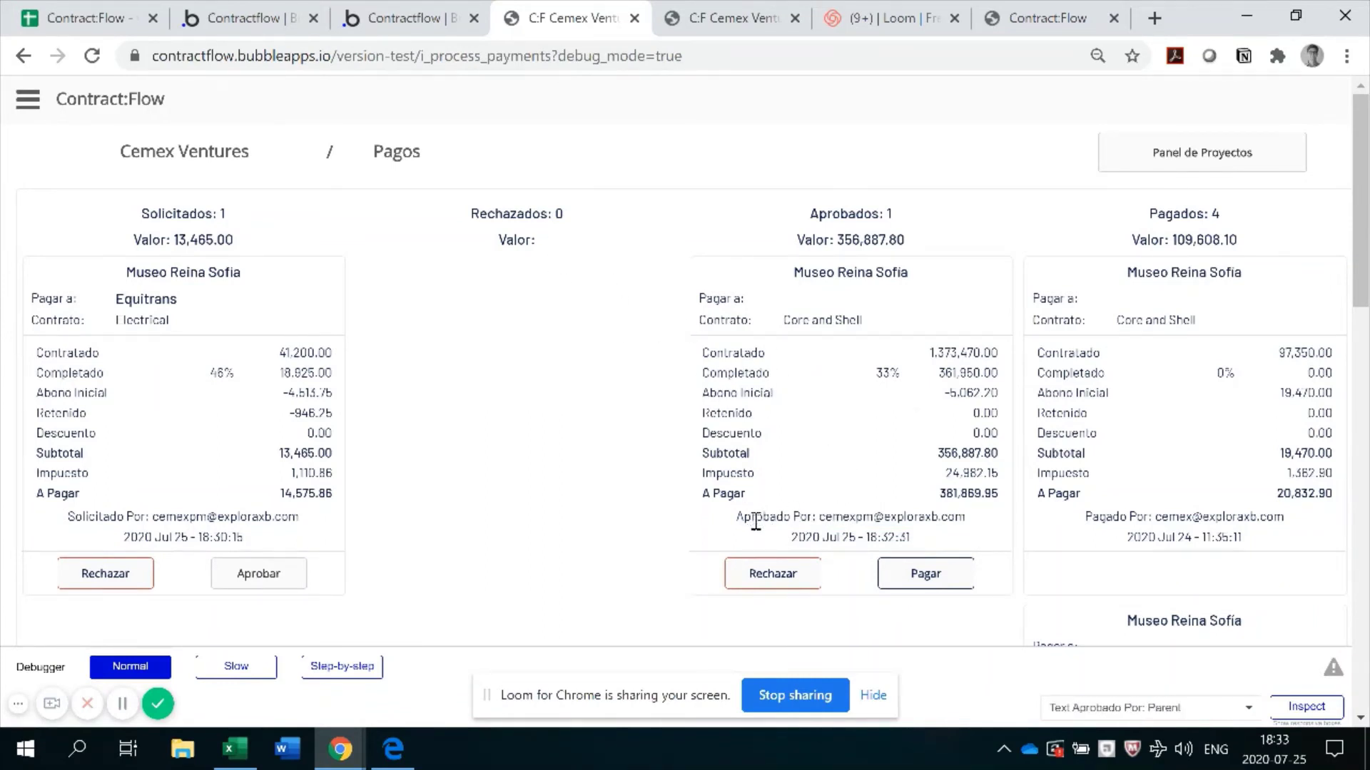
pyautogui.moveTo(750, 519); pyautogui.dragTo(942, 526)
pyautogui.click(974, 548)
pyautogui.moveTo(819, 518); pyautogui.dragTo(872, 518)
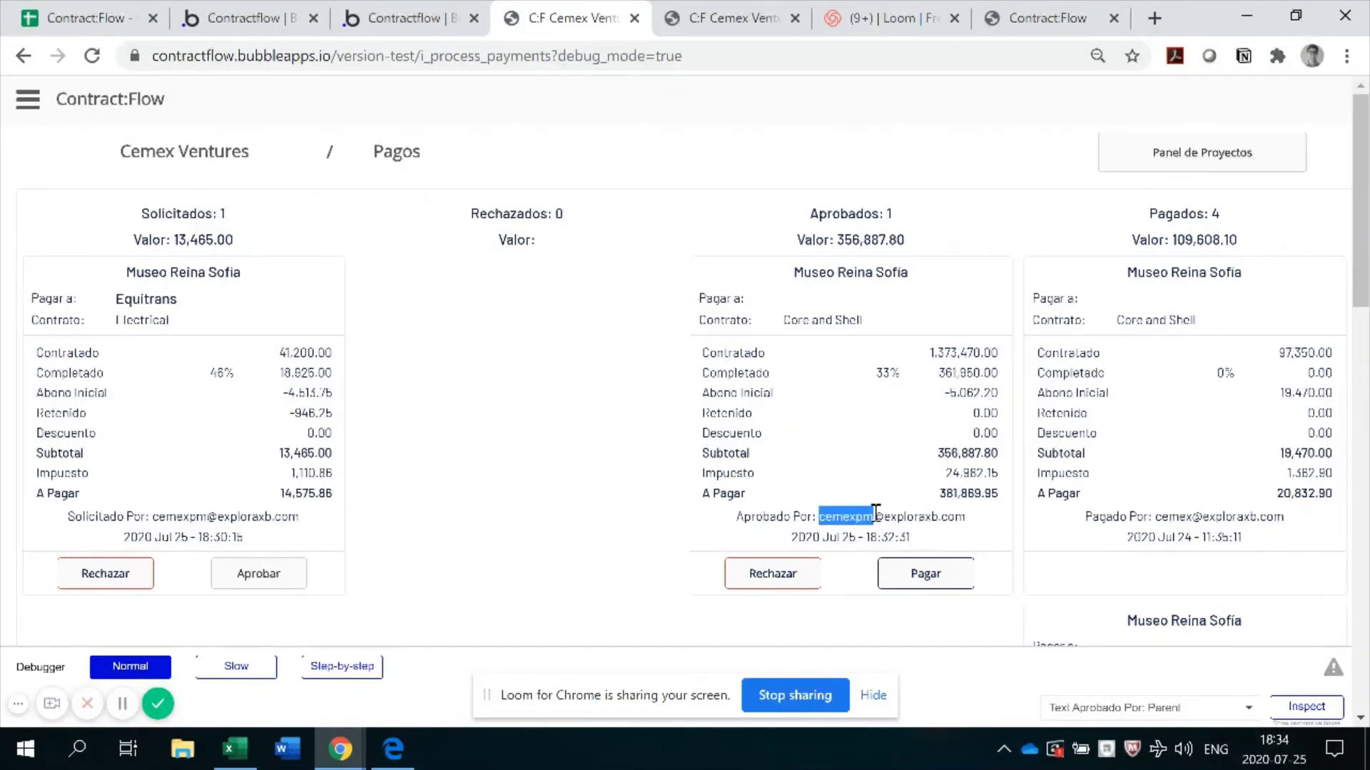
pyautogui.click(870, 411)
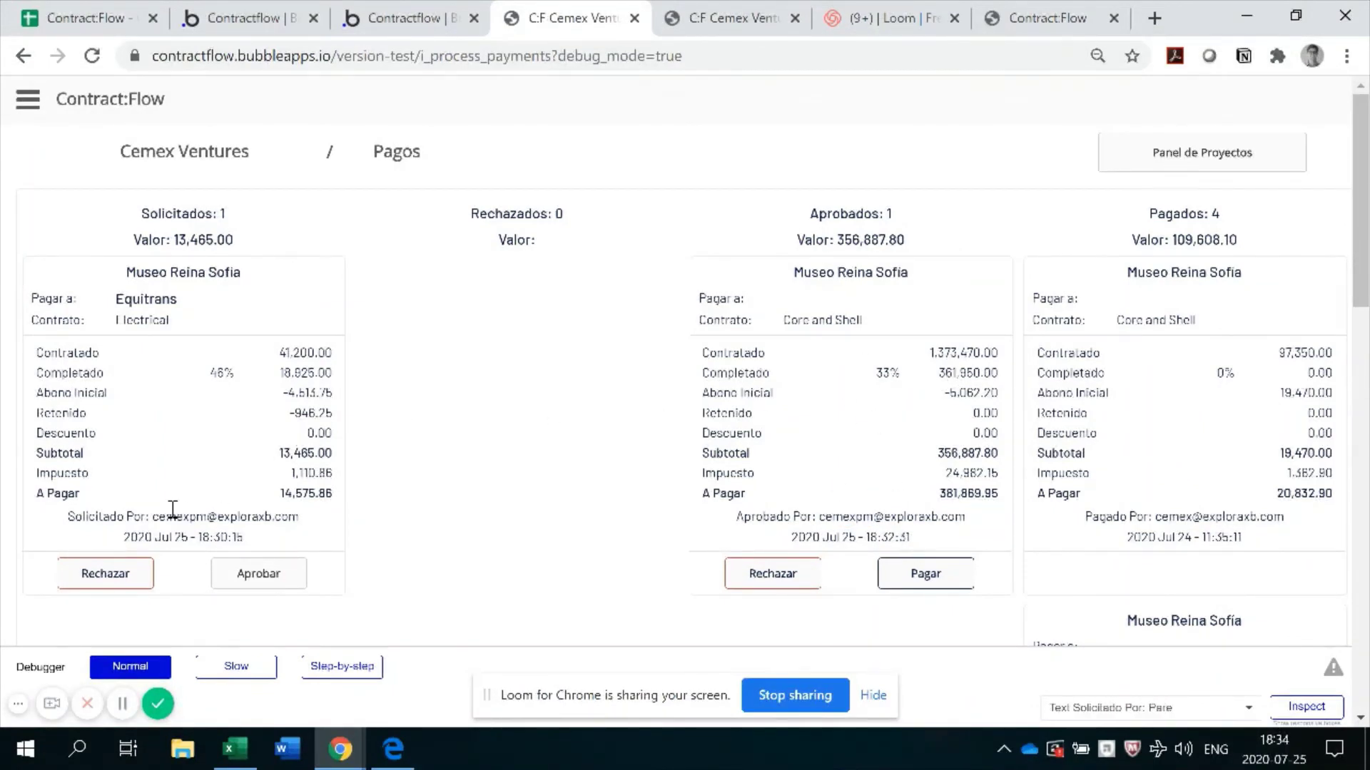
pyautogui.moveTo(153, 517); pyautogui.dragTo(205, 518)
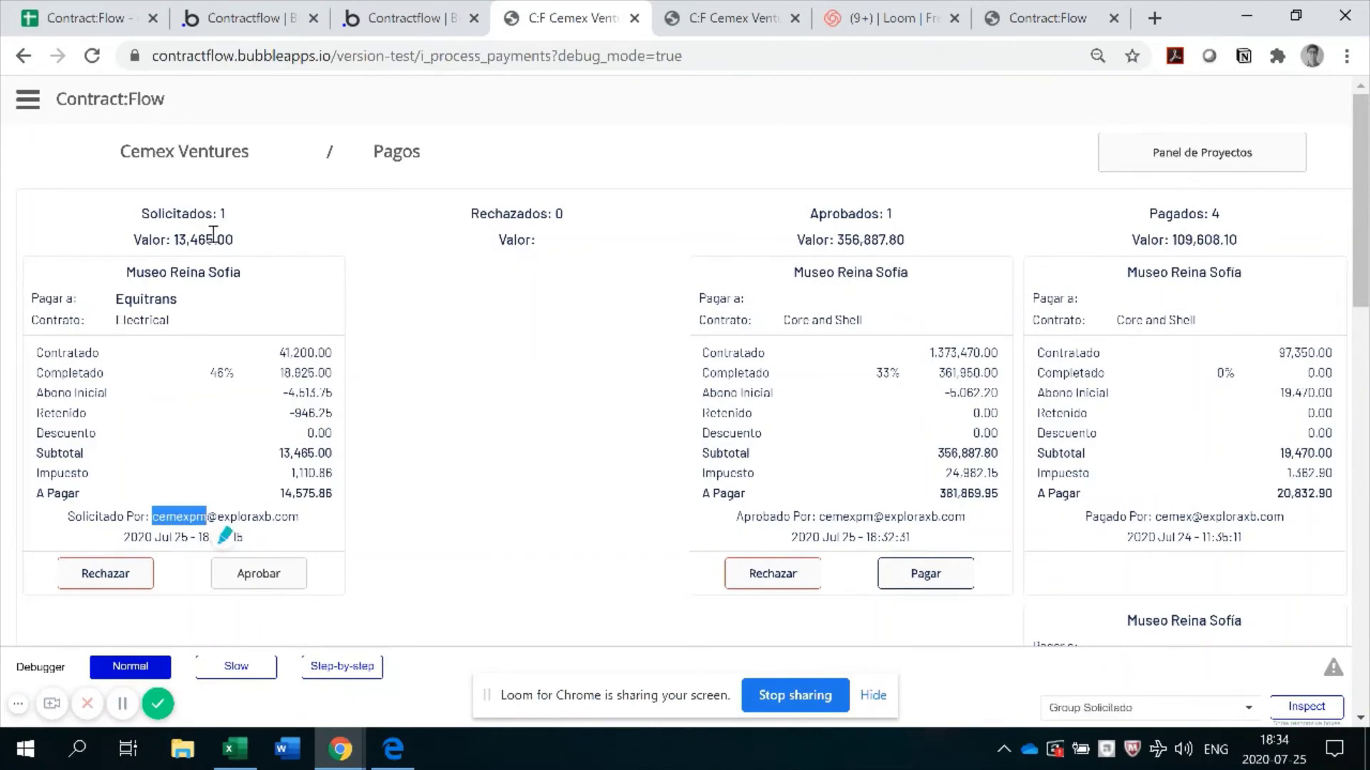
pyautogui.click(207, 322)
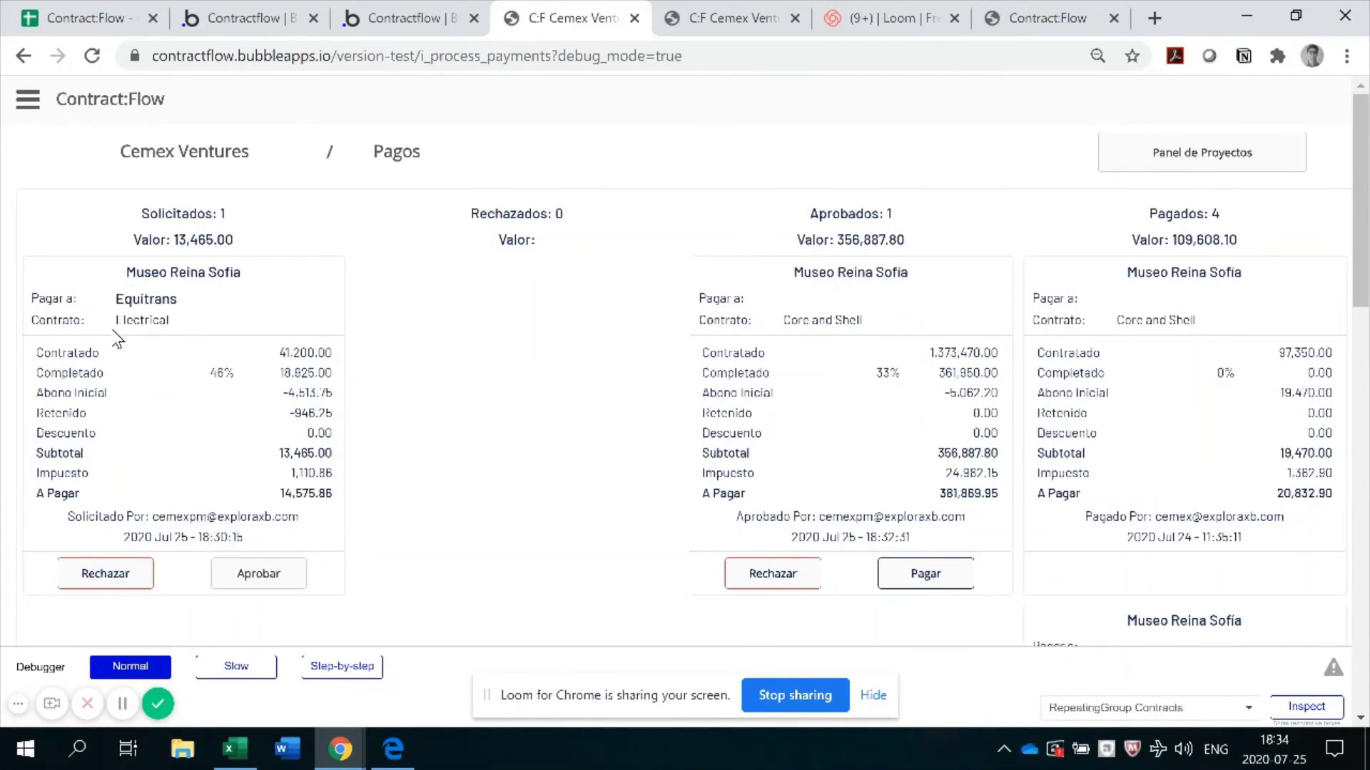
pyautogui.moveTo(115, 319); pyautogui.dragTo(171, 321)
# Switch to the incognito Chrome window and reject the approved Core and Shell payment
pyautogui.click(349, 742)
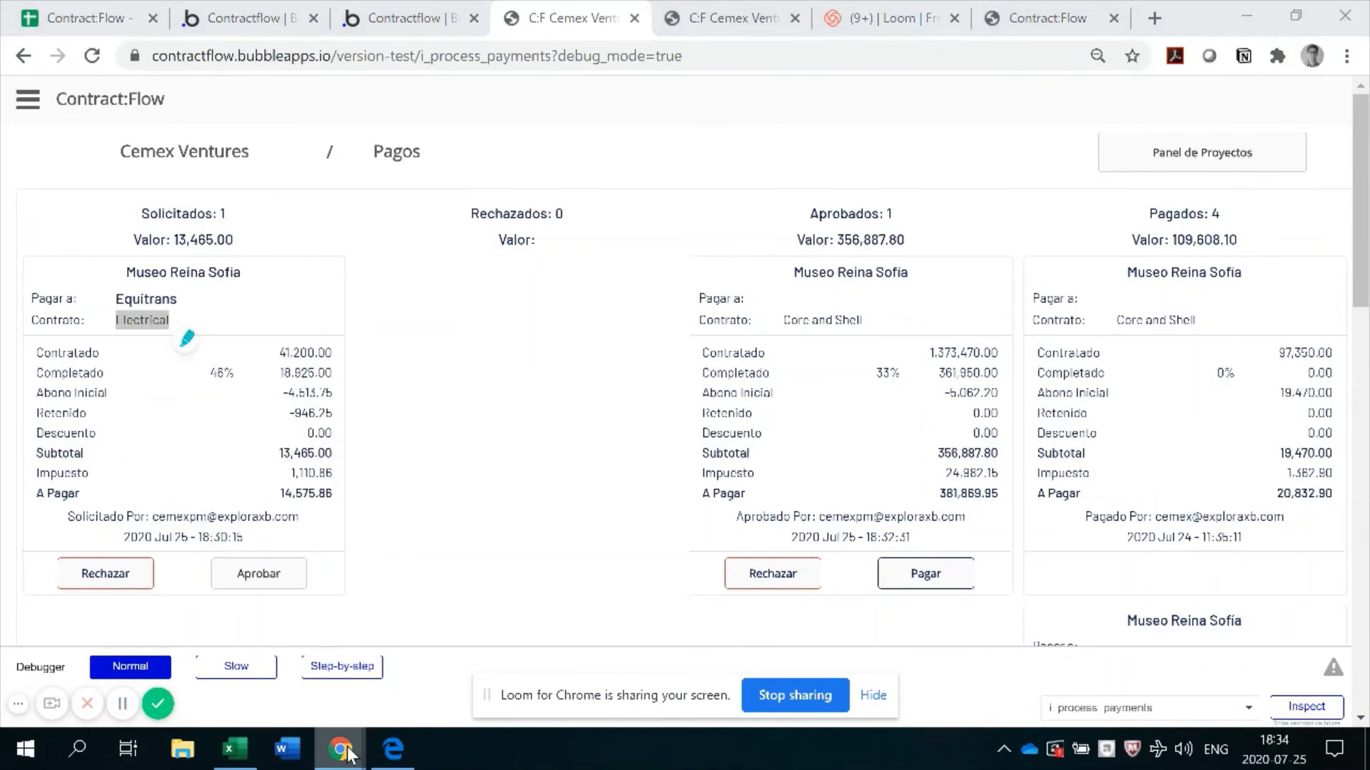
pyautogui.click(563, 657)
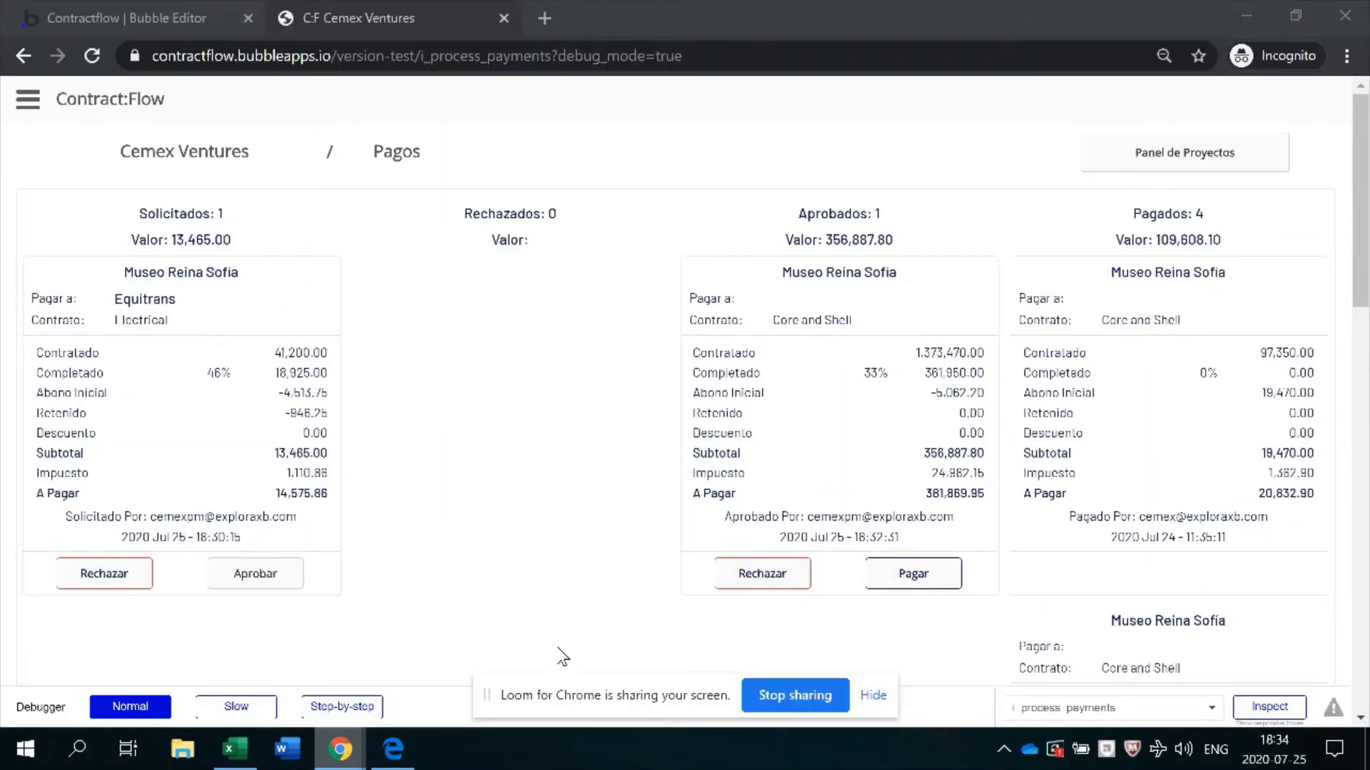
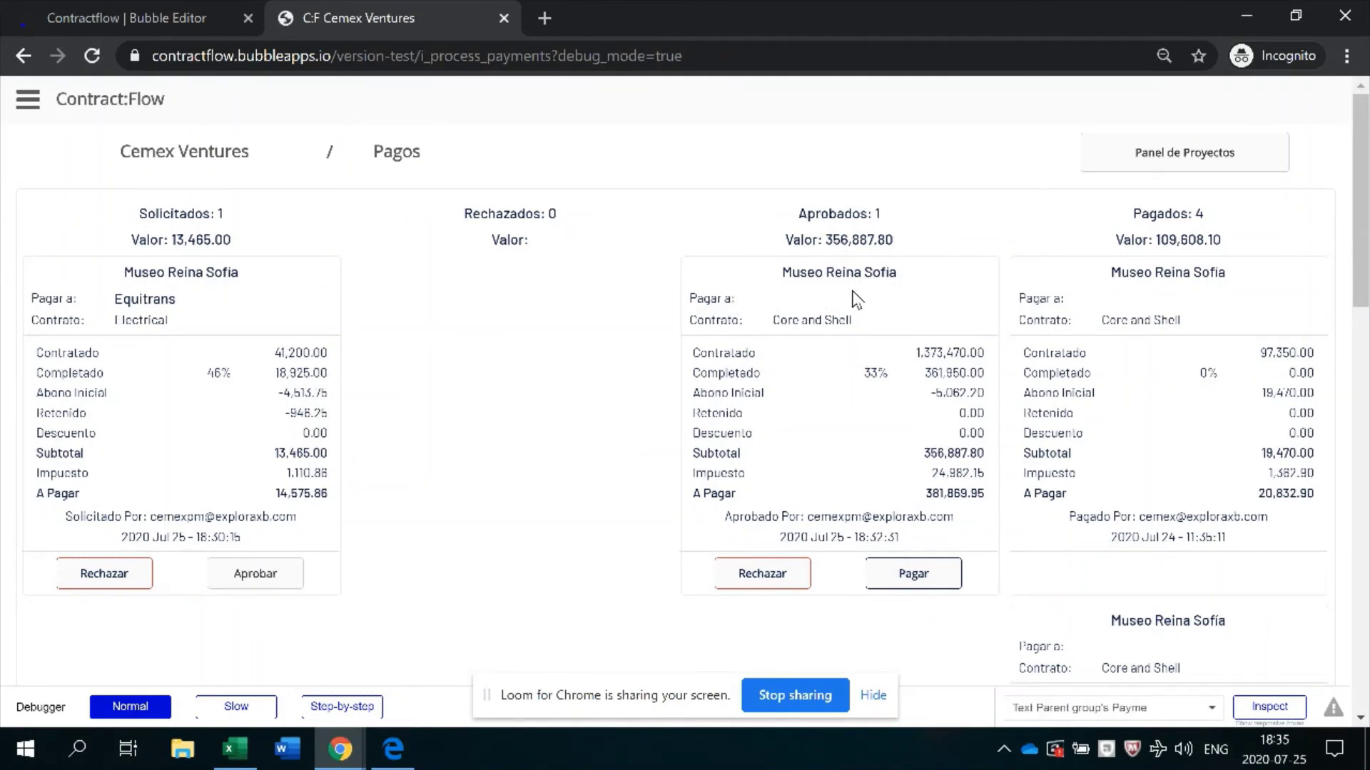
pyautogui.click(786, 592)
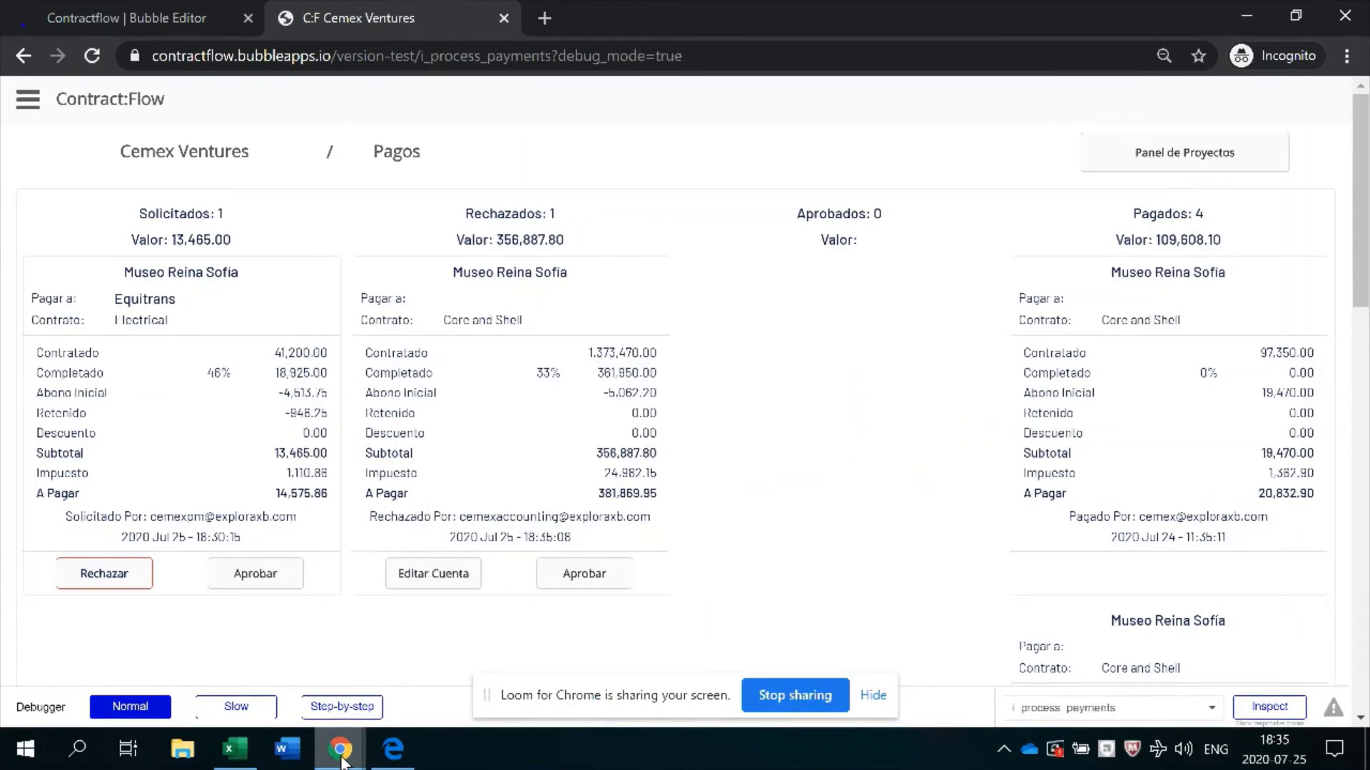
# Switch to the Pagos page in Microsoft Edge, check who requested the Equitrans Electrical payment, and approve it
pyautogui.moveTo(343, 762)
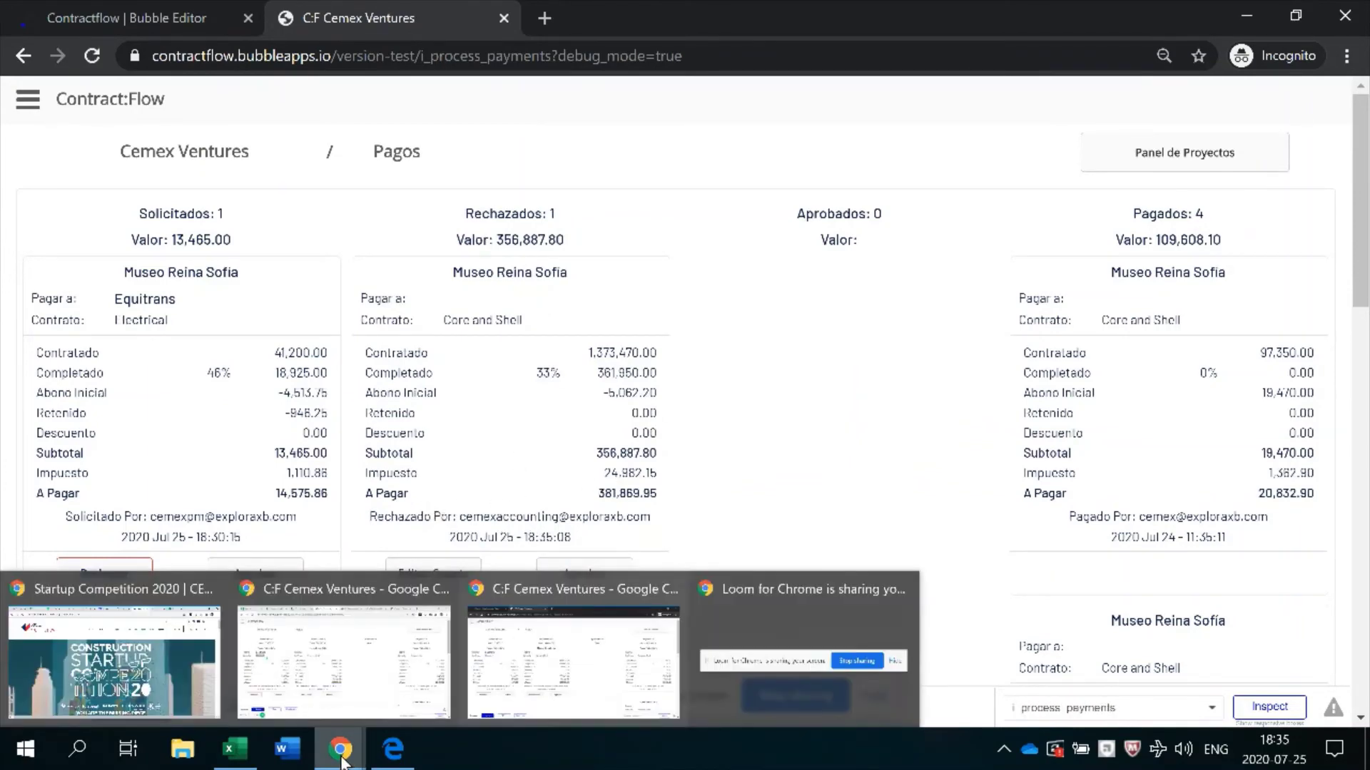
pyautogui.click(384, 646)
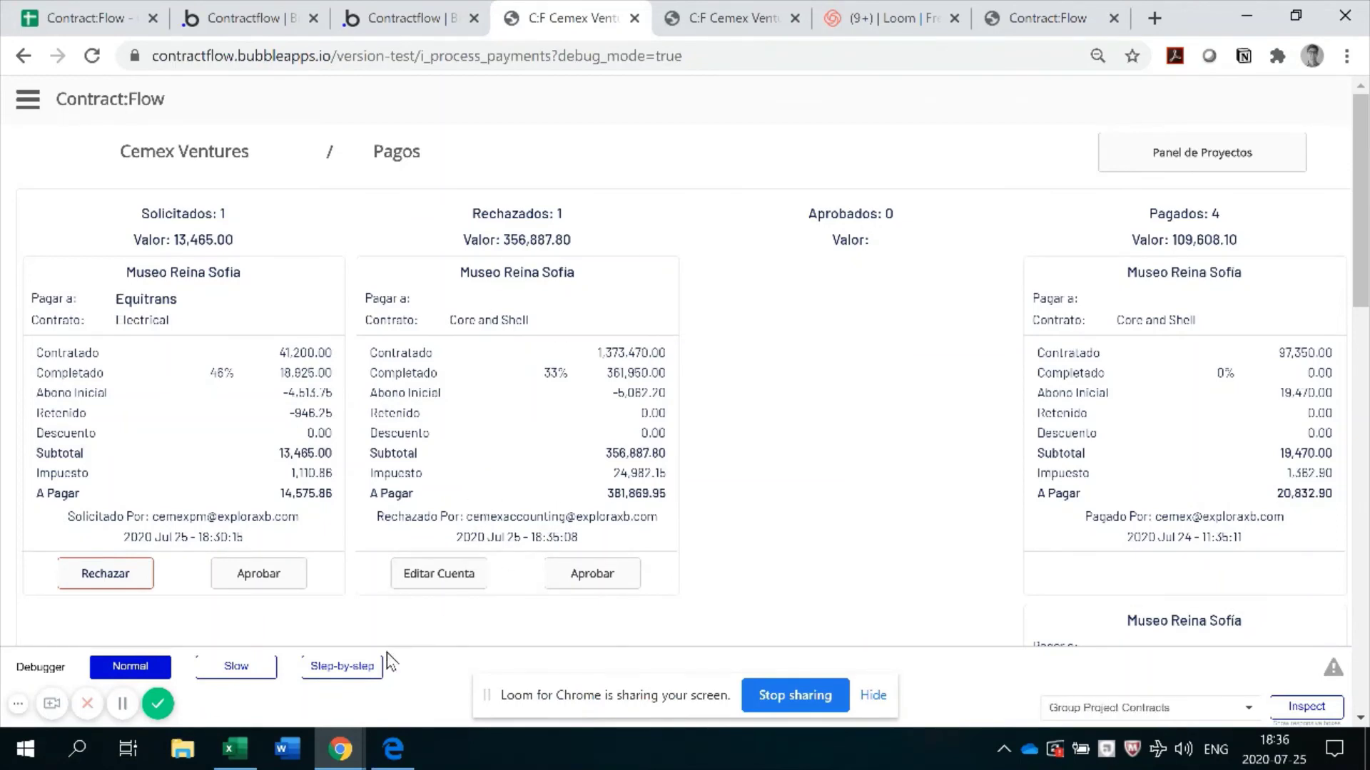
pyautogui.click(393, 756)
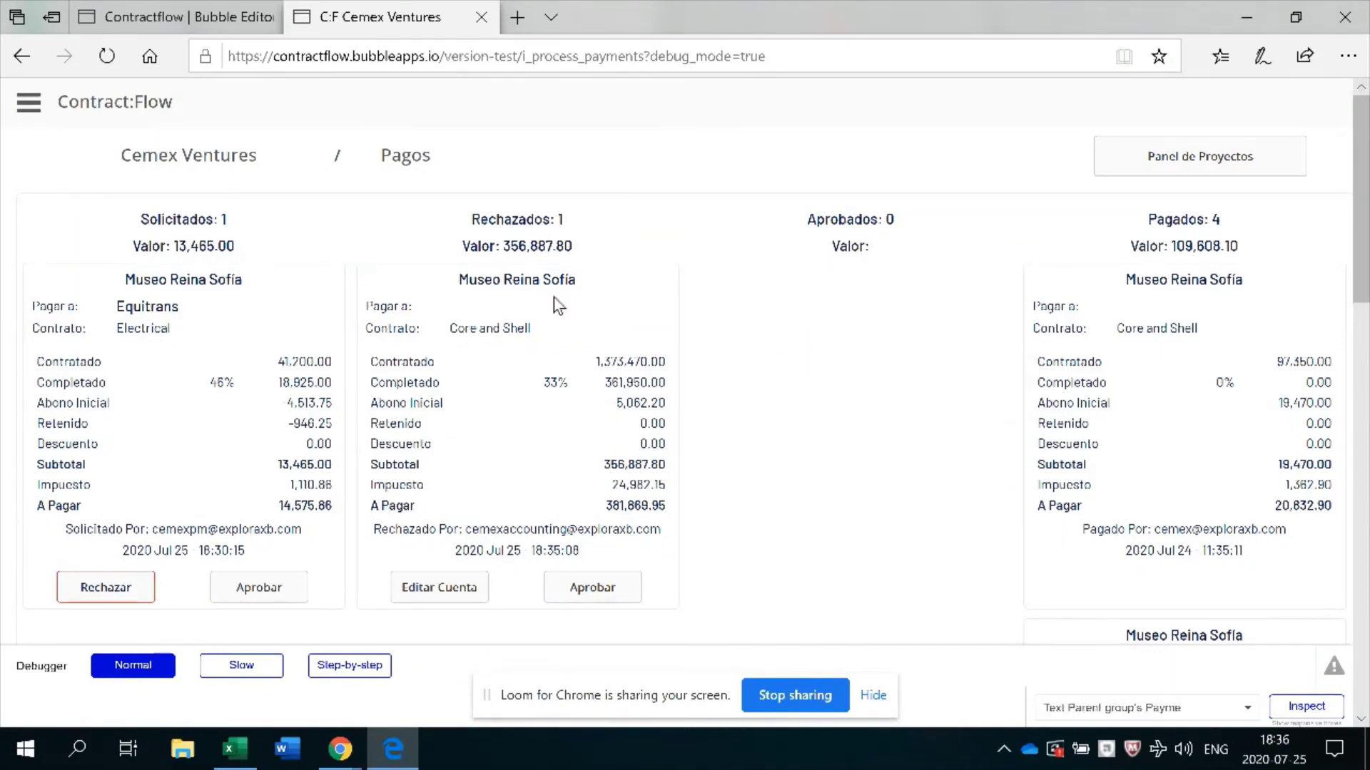
pyautogui.scroll(-1, 158, 268)
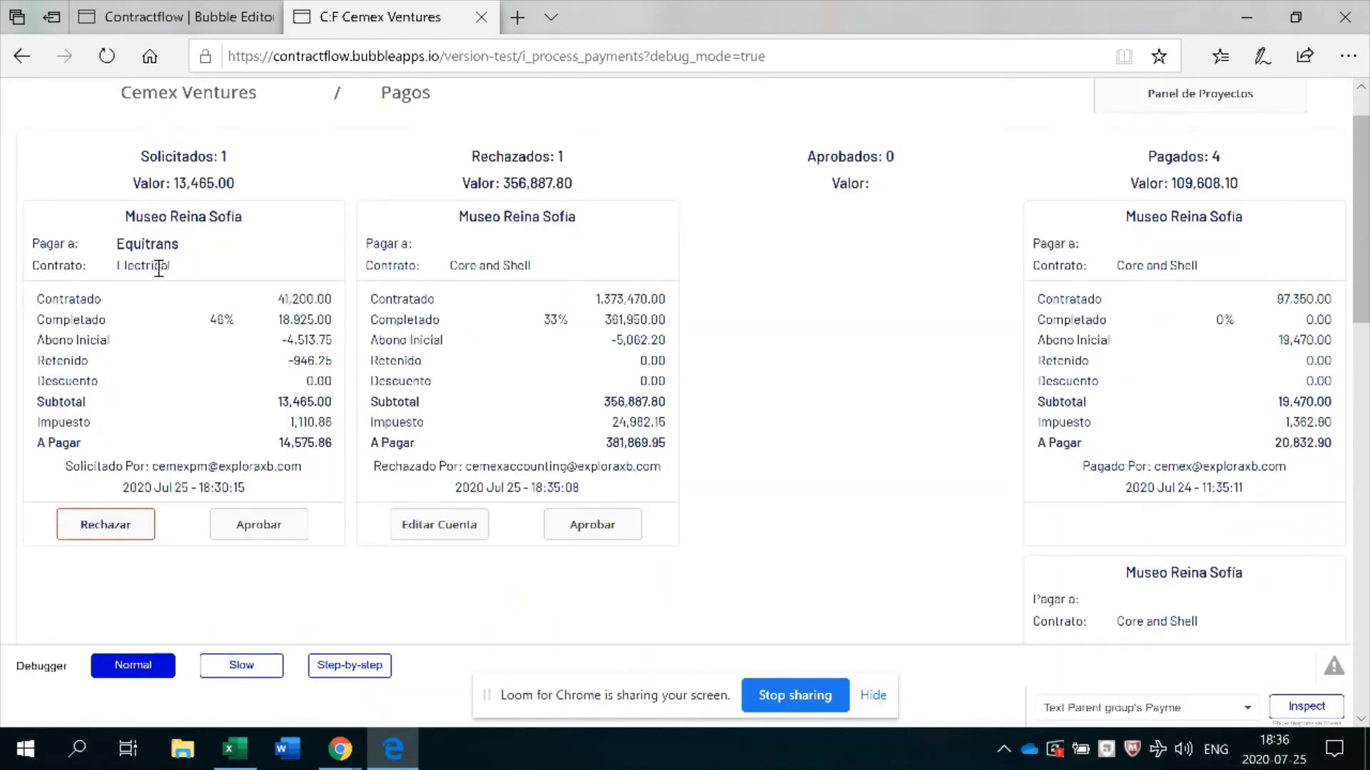
pyautogui.scroll(1, 158, 268)
pyautogui.moveTo(152, 528); pyautogui.dragTo(208, 533)
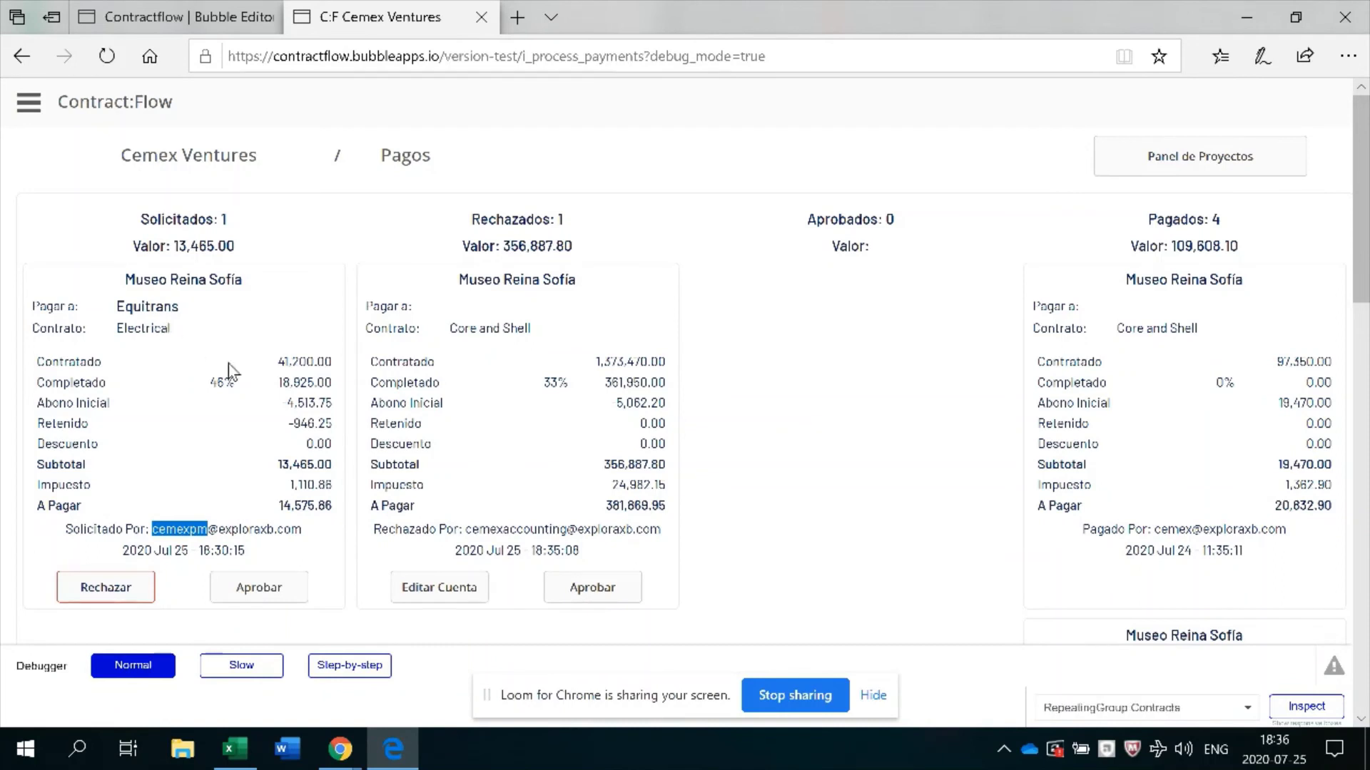
pyautogui.click(266, 587)
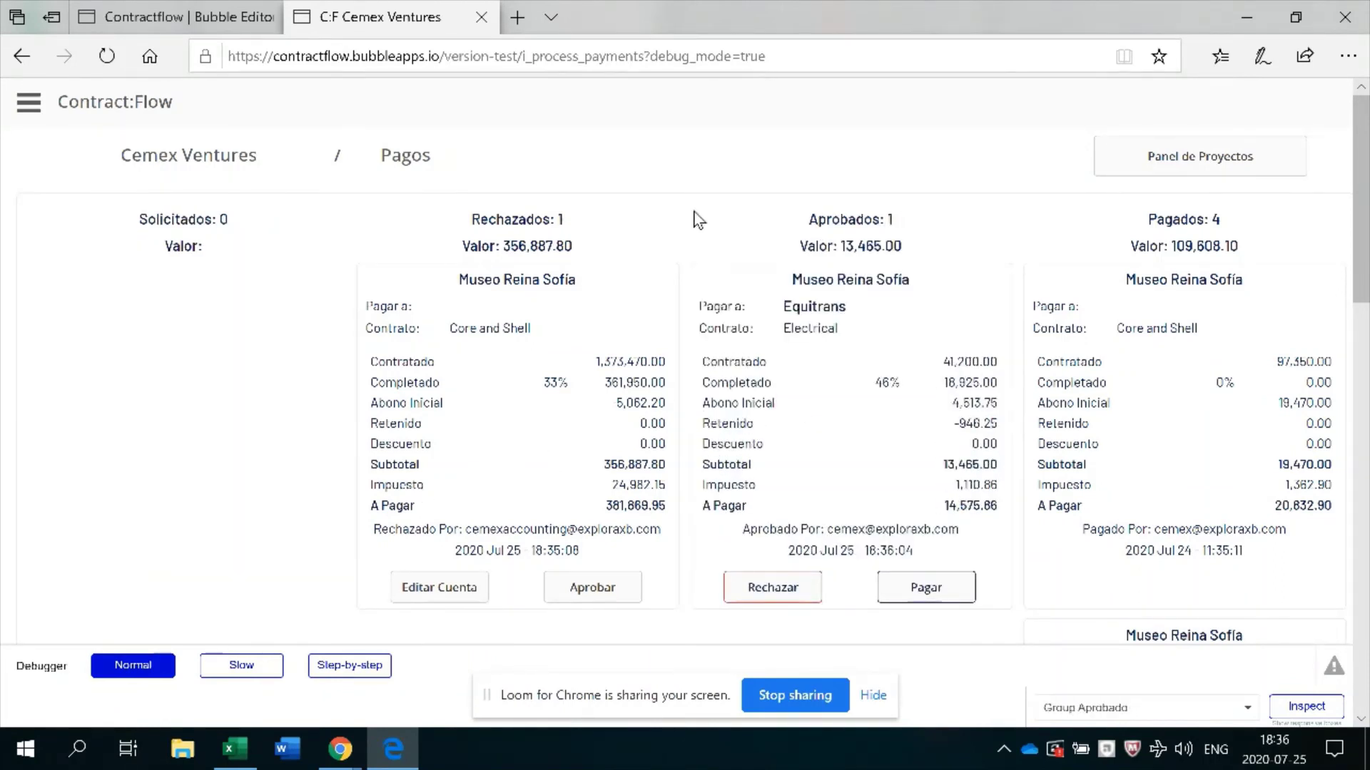
# Check the Electrical payment's status on the Pagos page in the incognito and main Chrome windows
pyautogui.moveTo(340, 749)
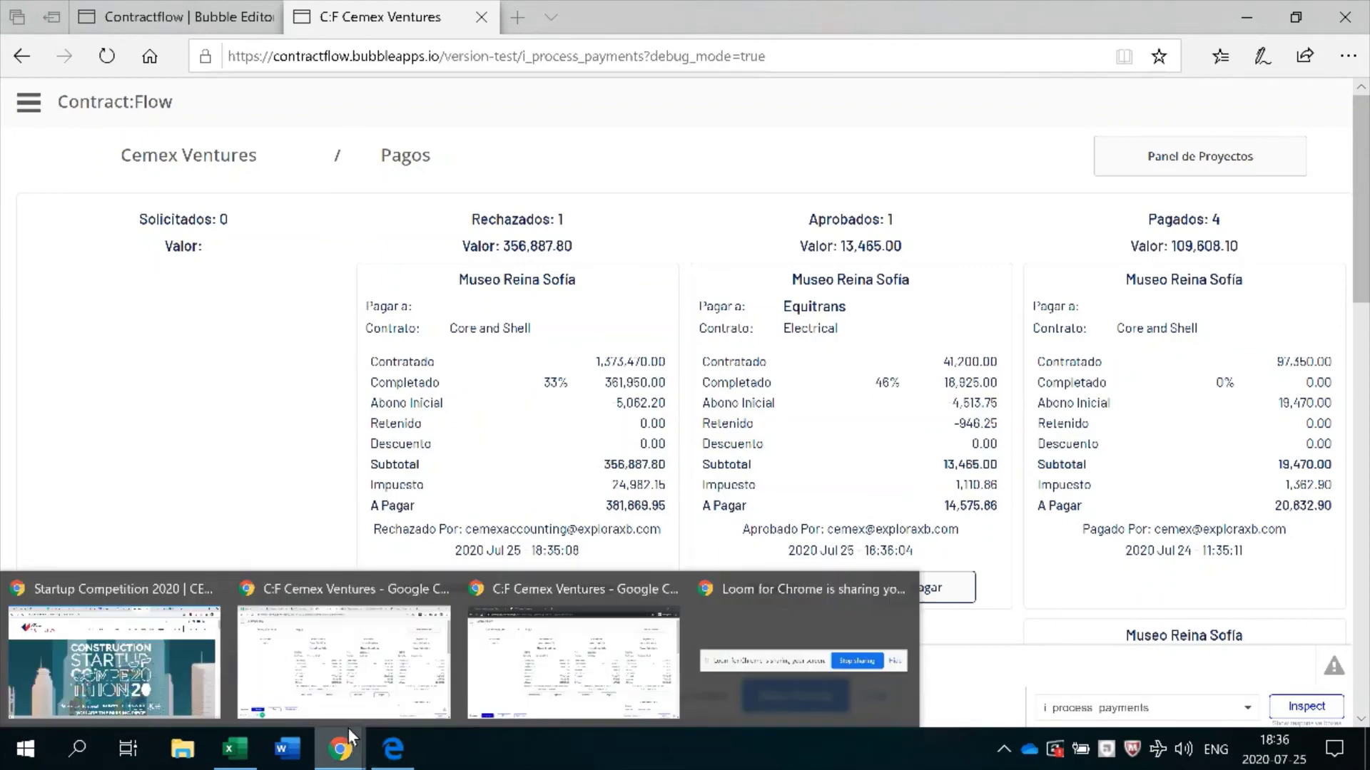
pyautogui.click(580, 662)
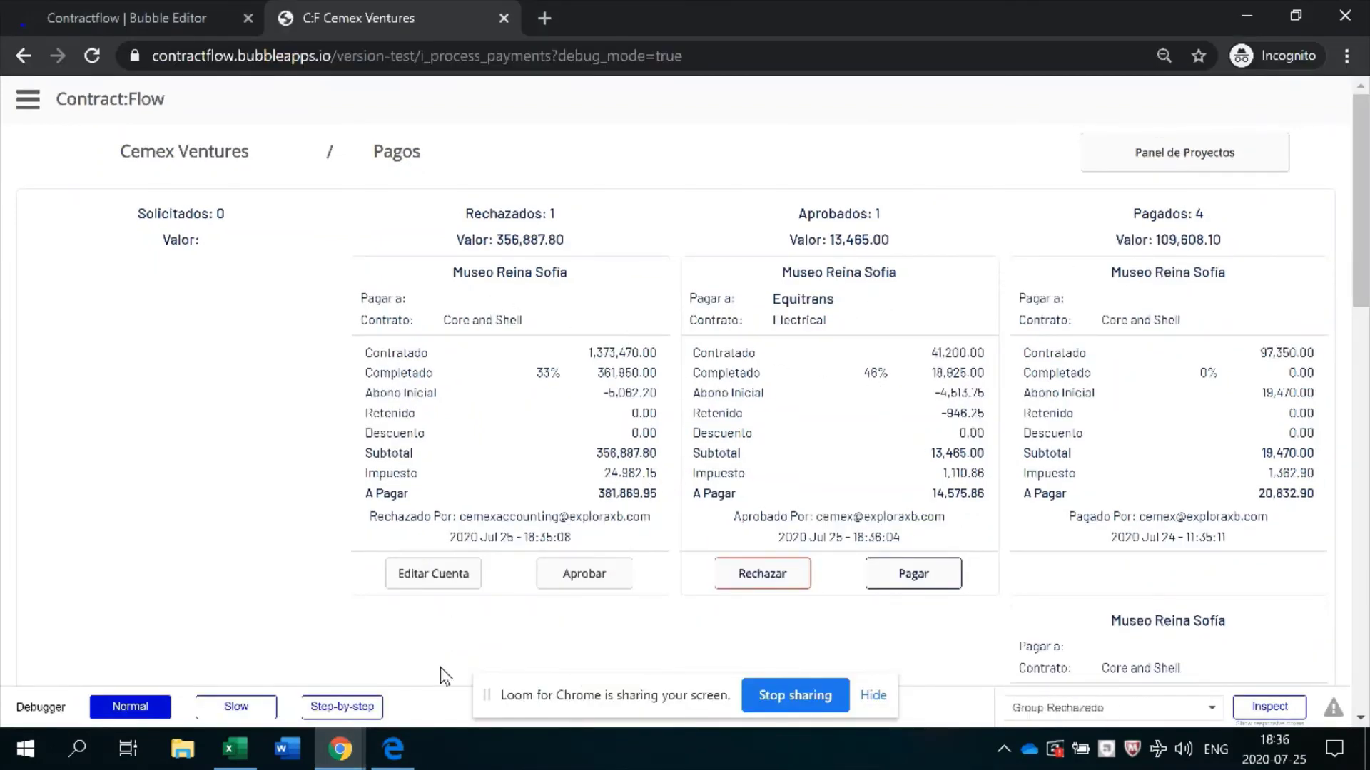
pyautogui.moveTo(339, 749)
pyautogui.click(394, 671)
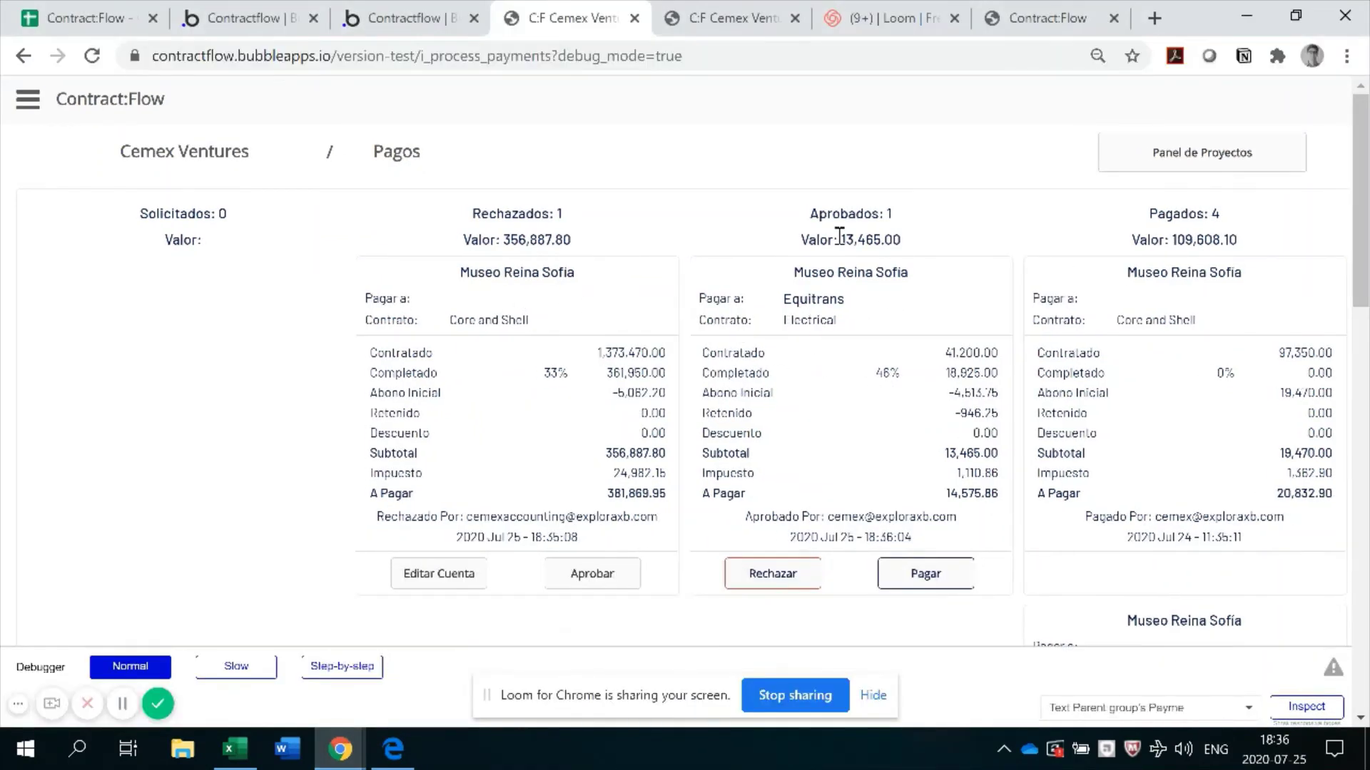
# Return to the incognito window, review the approved Equitrans Electrical payment's details, and mark it as paid
pyautogui.moveTo(350, 752)
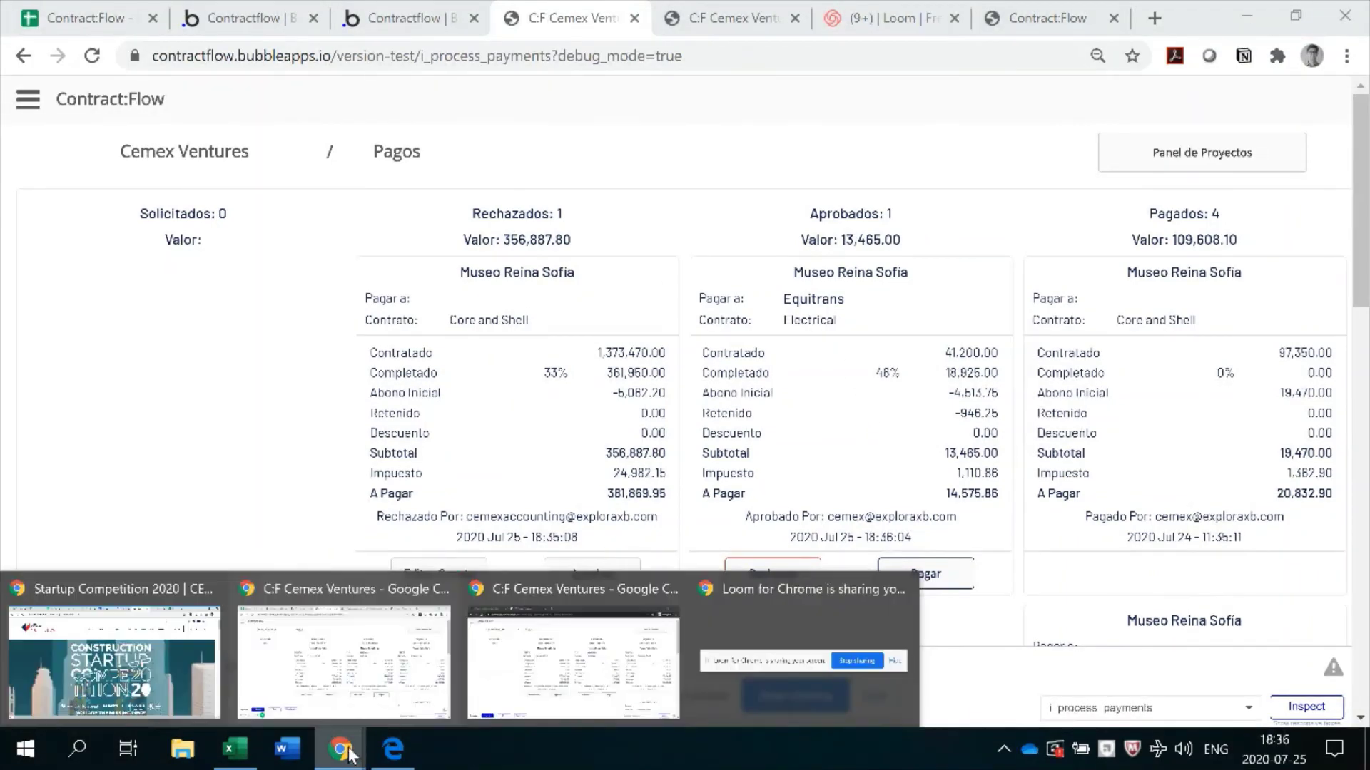
pyautogui.click(575, 660)
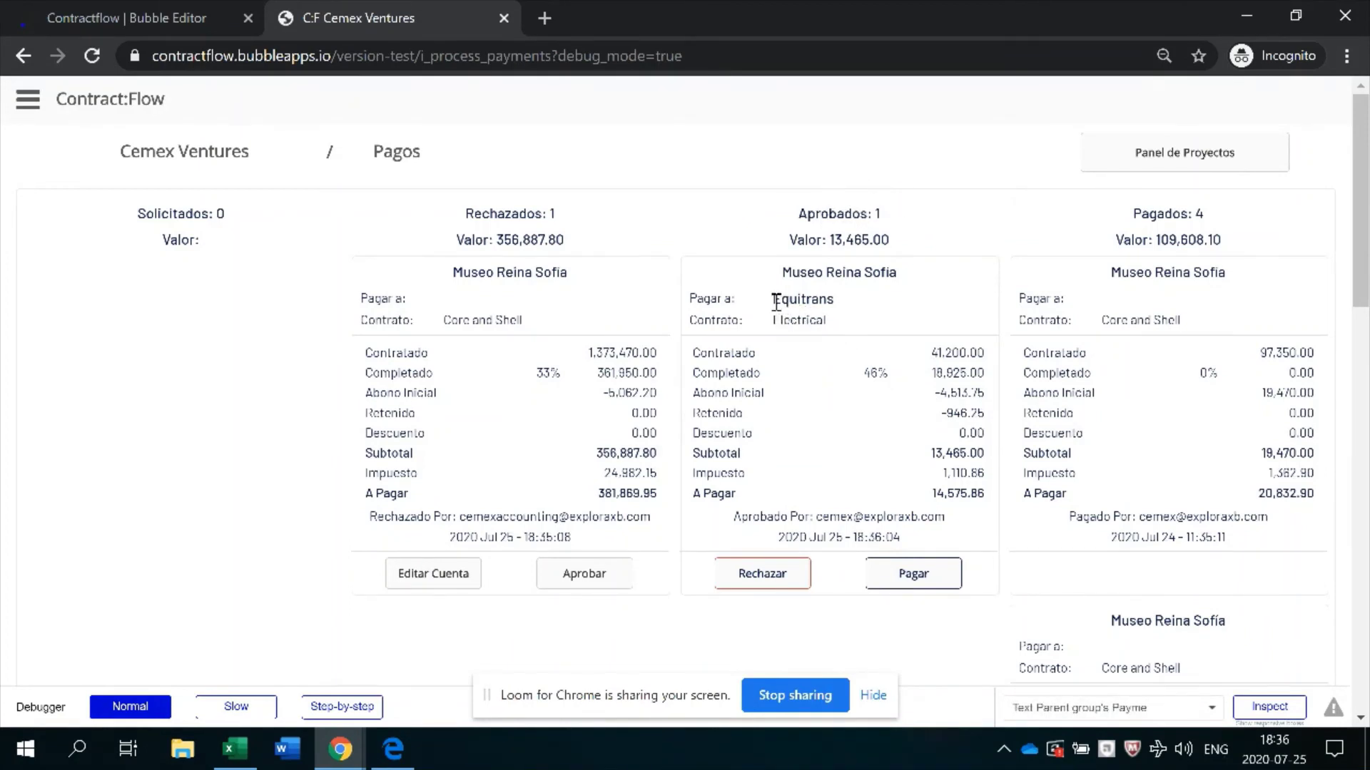
pyautogui.moveTo(775, 303); pyautogui.dragTo(963, 394)
pyautogui.click(932, 361)
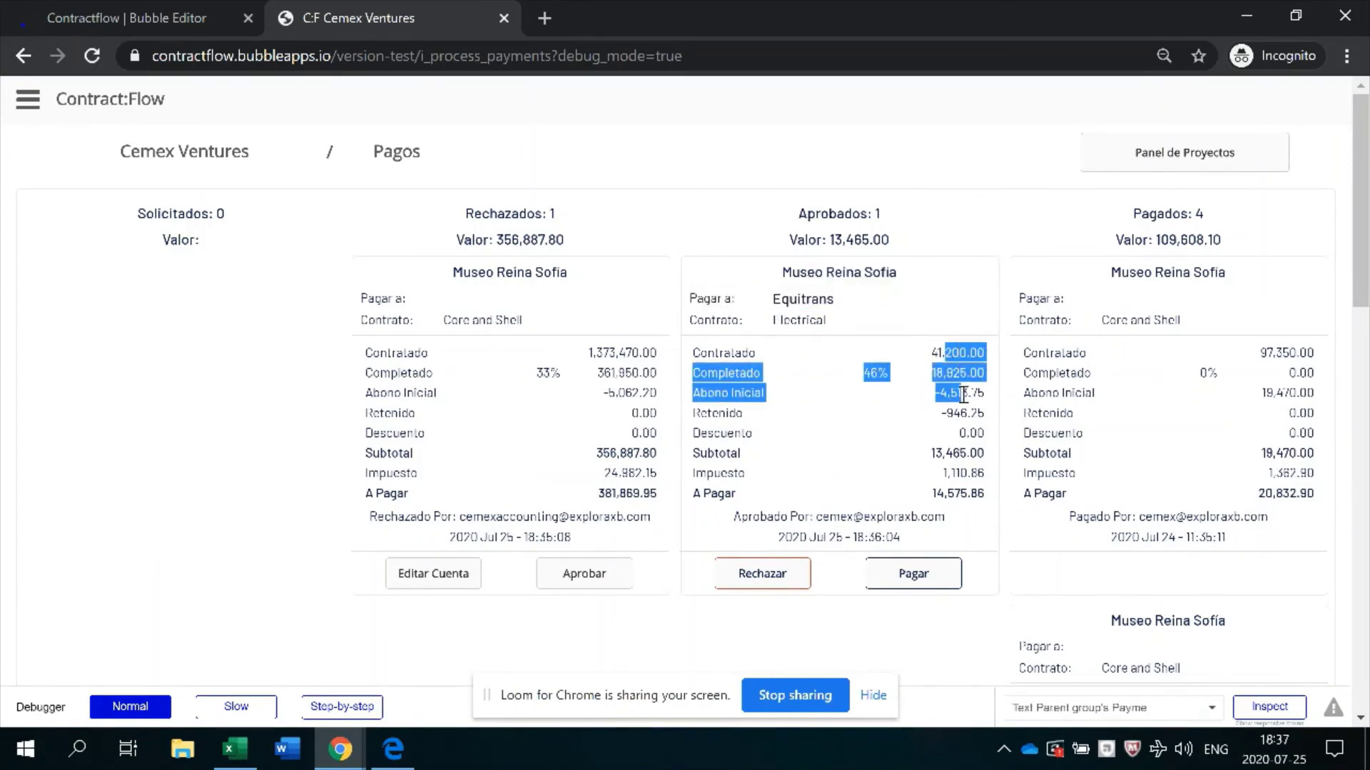
pyautogui.click(878, 457)
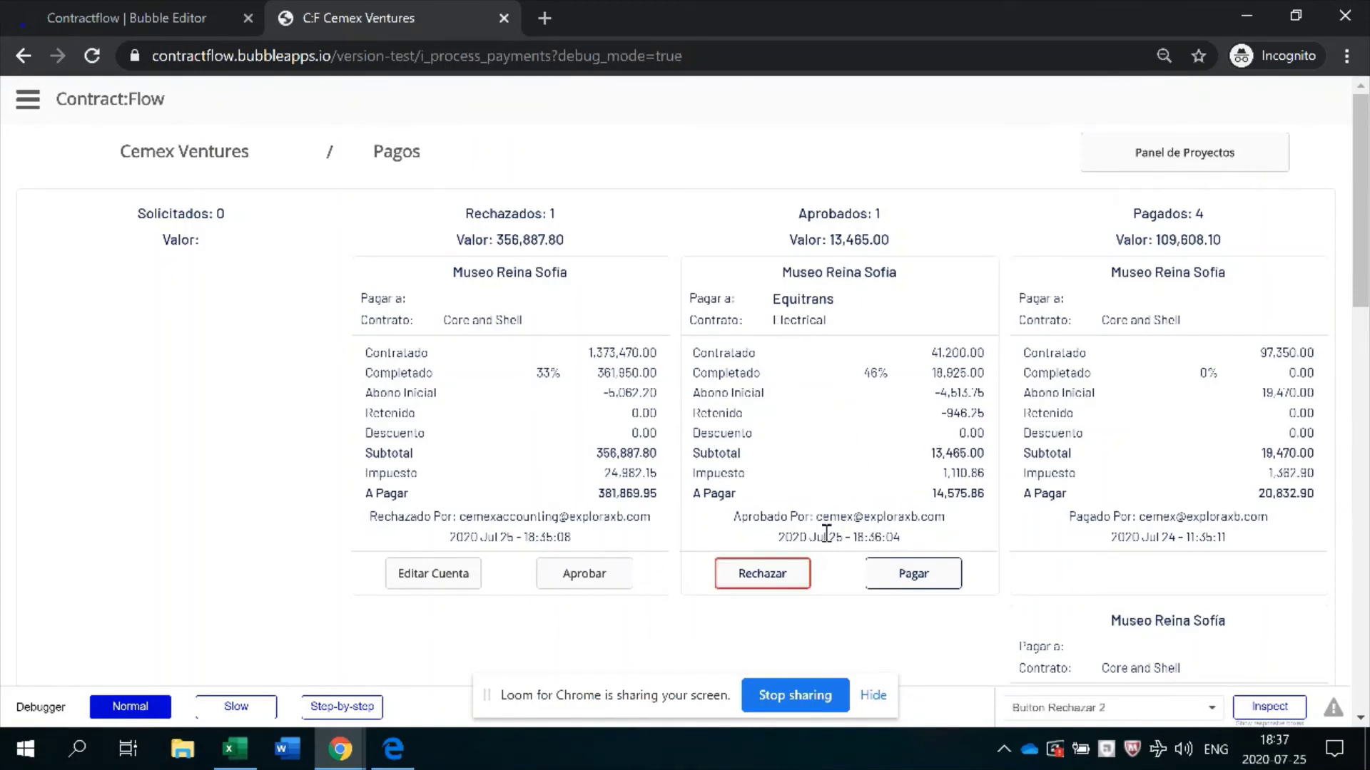
pyautogui.click(916, 579)
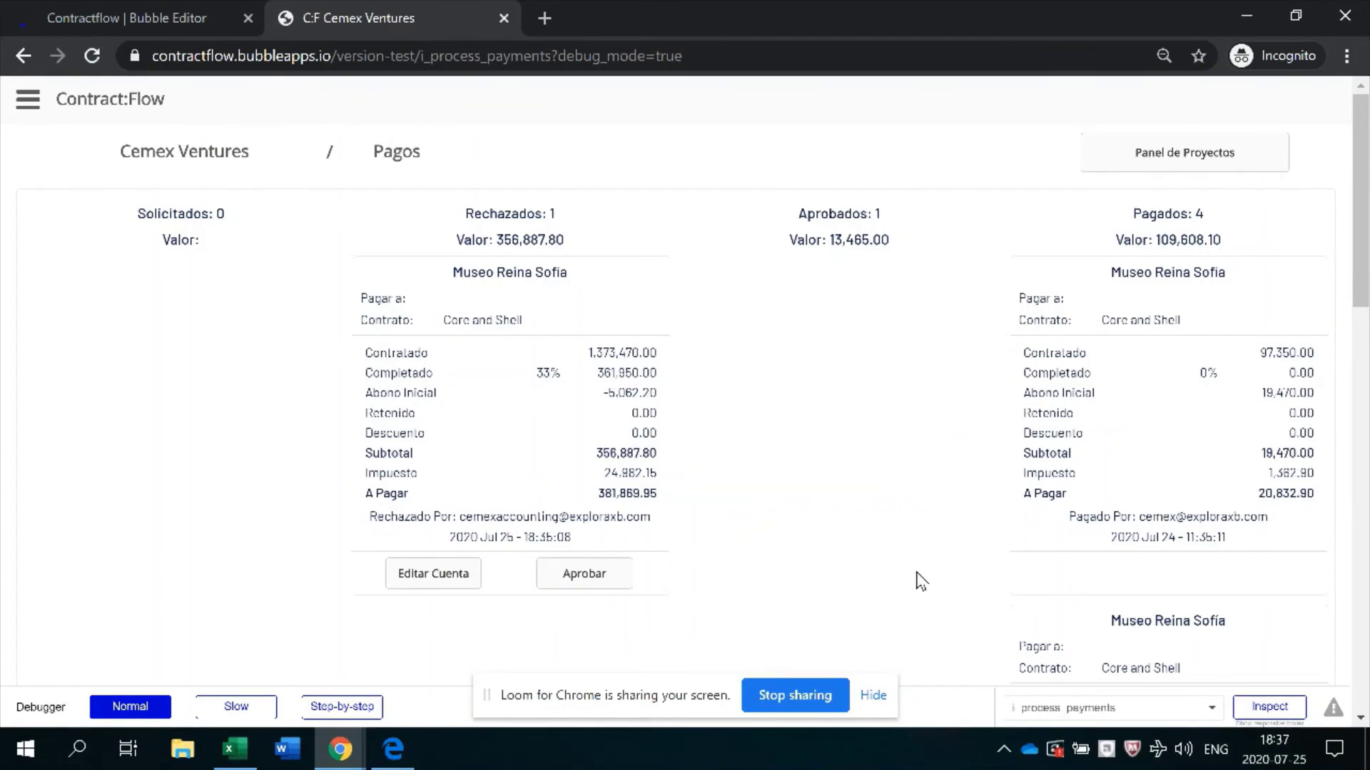
# Look through the Pagados list for the Equitrans Electrical payment and return to the payments overview
pyautogui.scroll(-13, 1208, 404)
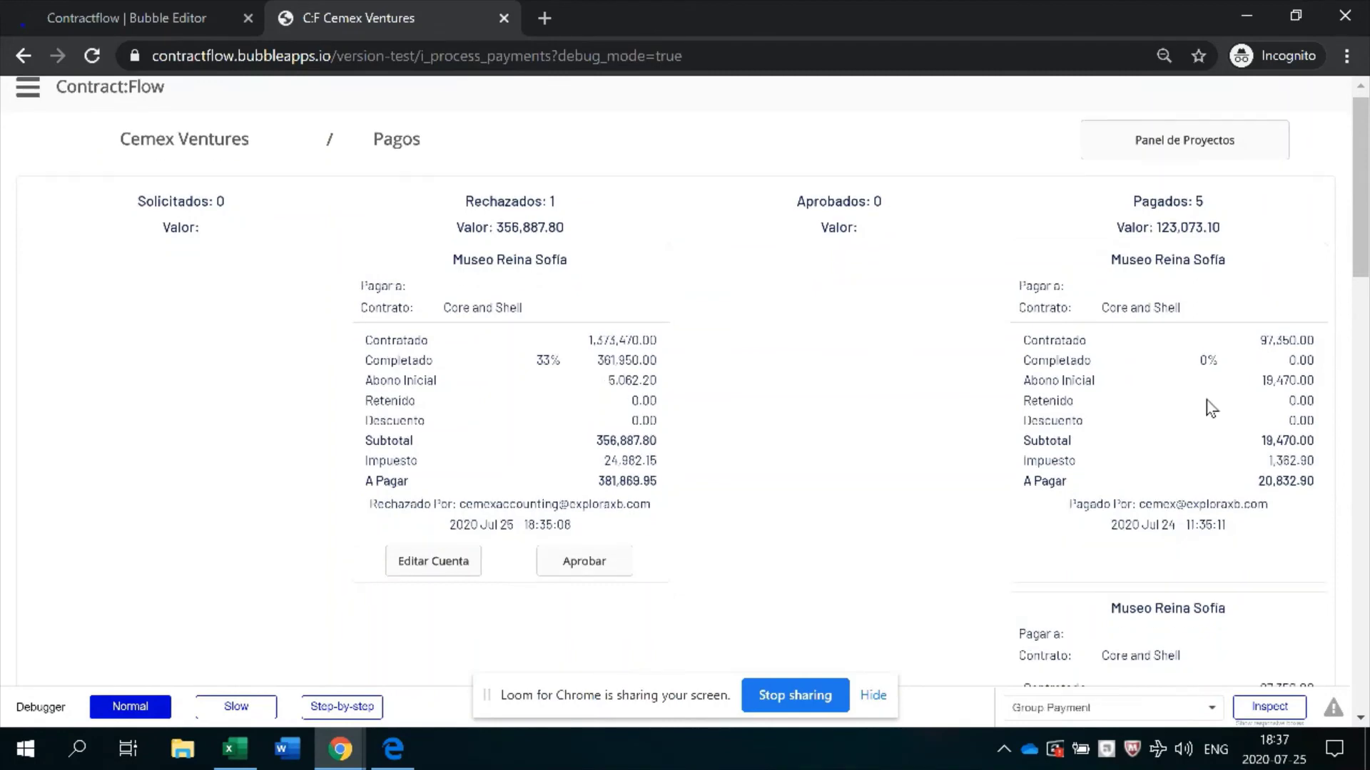
pyautogui.scroll(-2, 1152, 428)
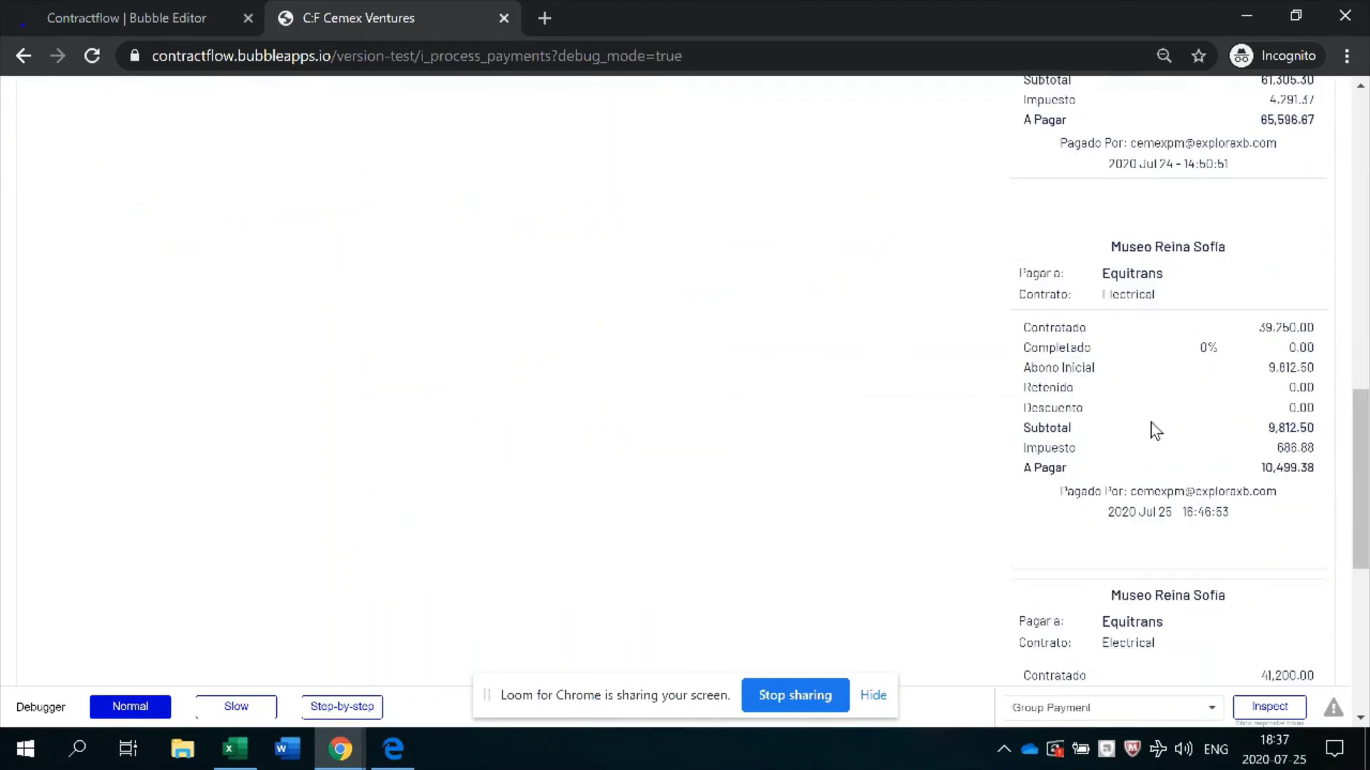
pyautogui.scroll(-4, 1120, 423)
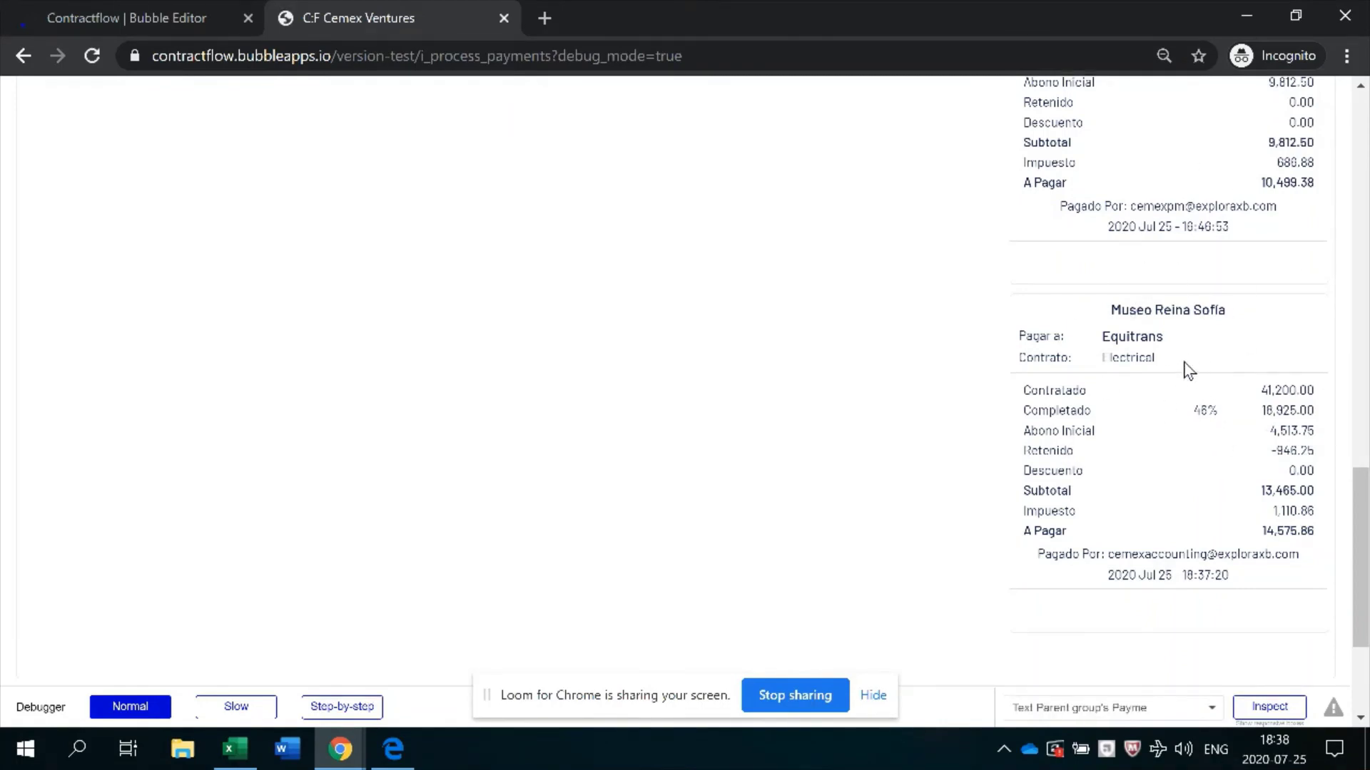
pyautogui.scroll(5, 1198, 321)
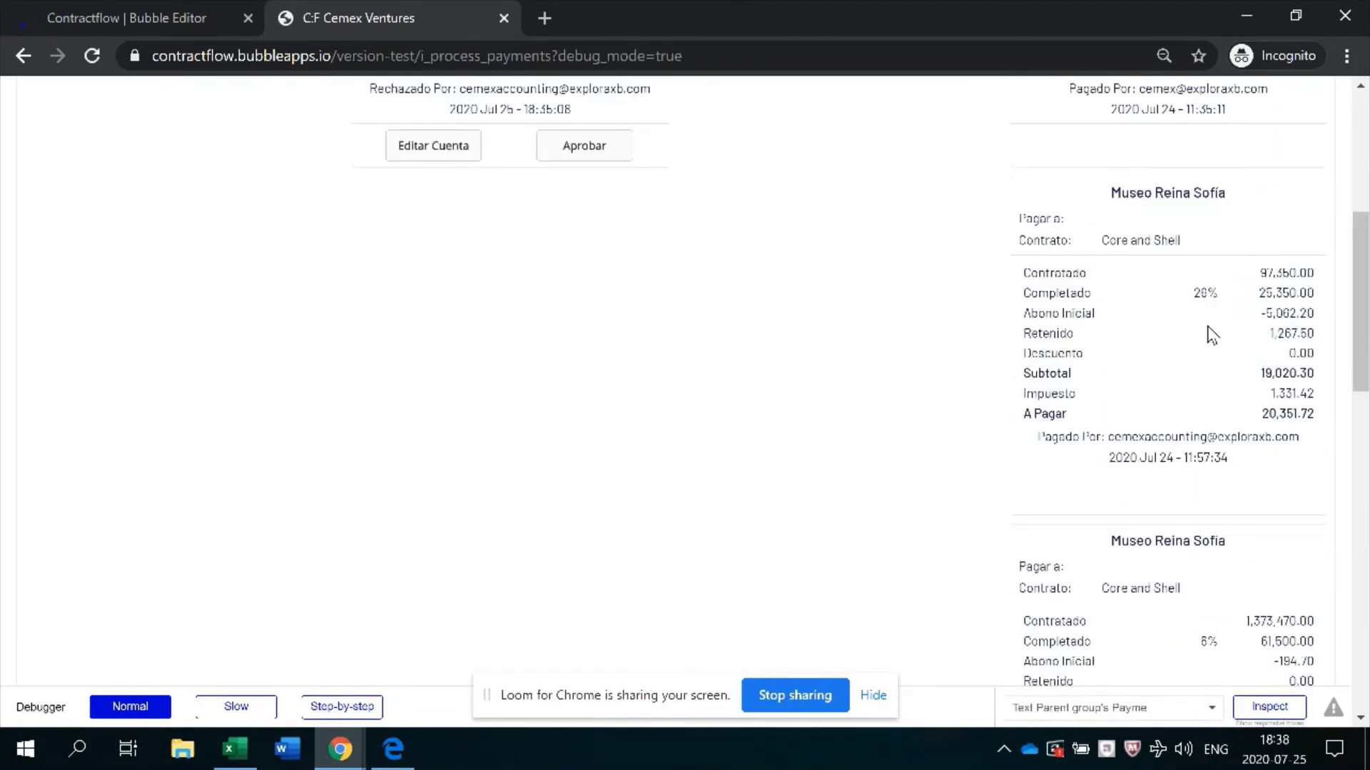
pyautogui.scroll(8, 1206, 297)
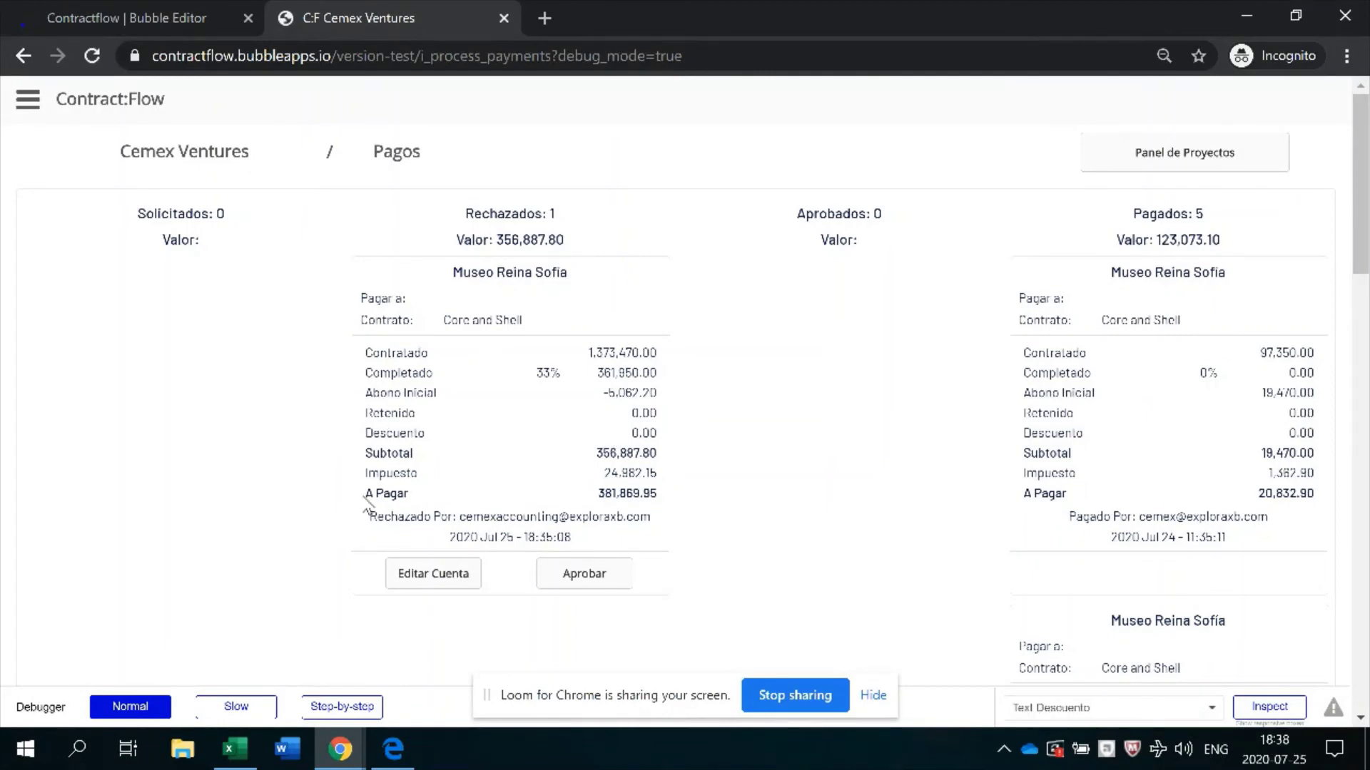
# Return to the main Chrome window, open the Museo Reina Sofía project, and check who paid the Electrical contract's current bill
pyautogui.moveTo(343, 748)
pyautogui.click(446, 687)
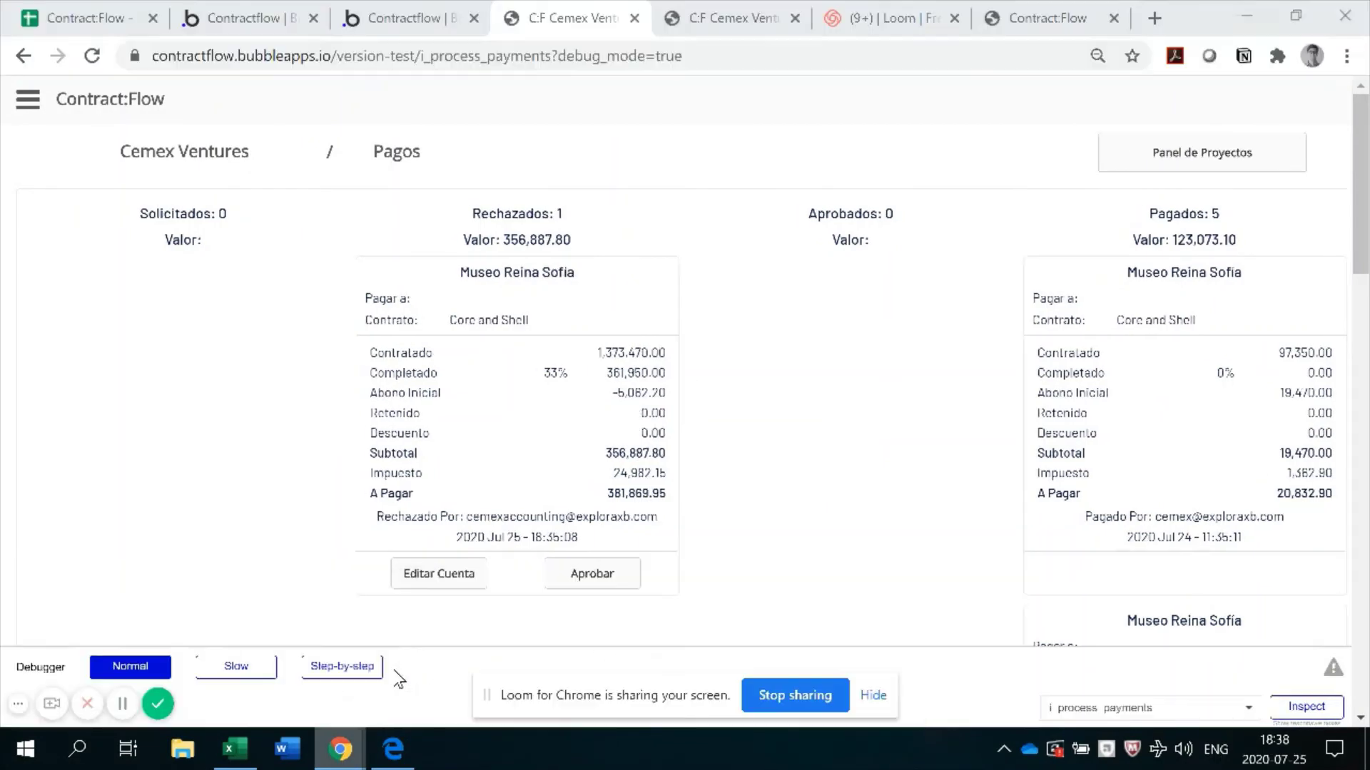
pyautogui.click(20, 94)
pyautogui.click(55, 141)
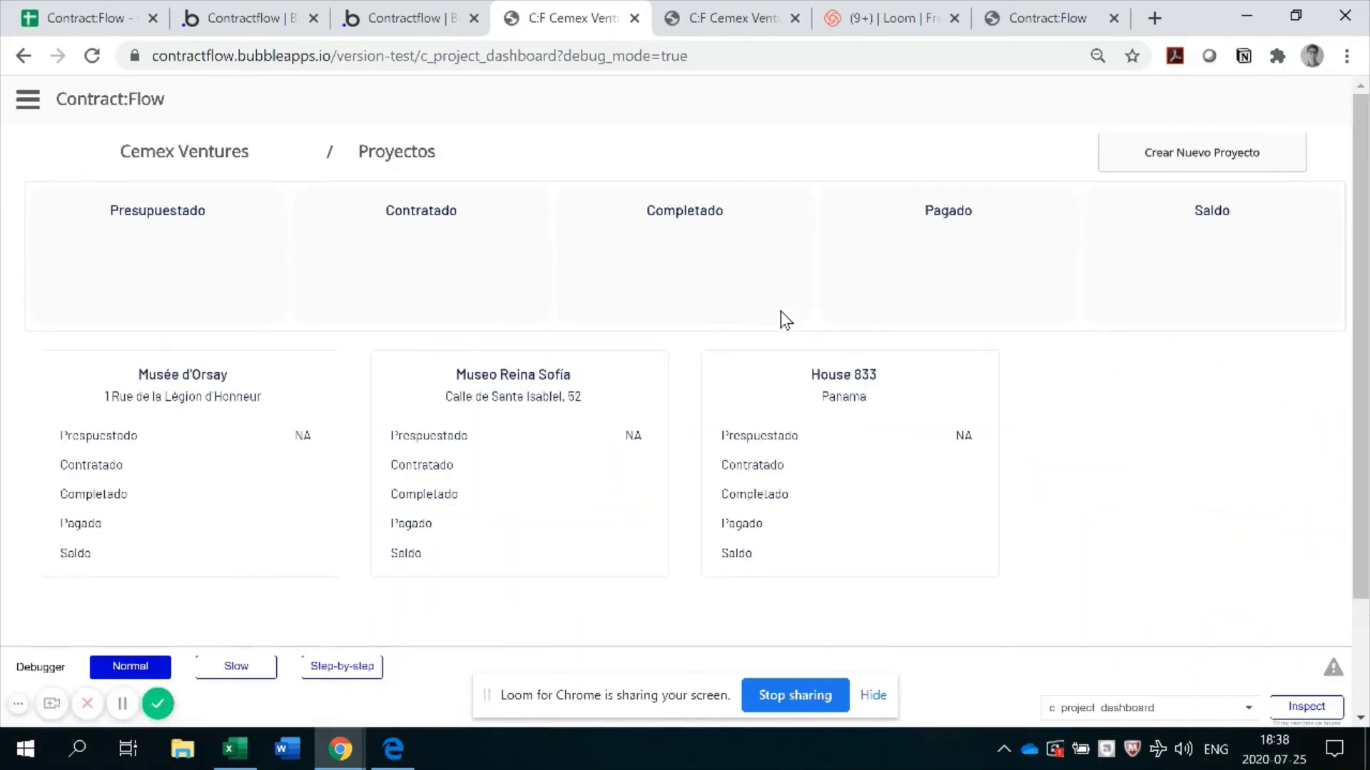
pyautogui.click(608, 404)
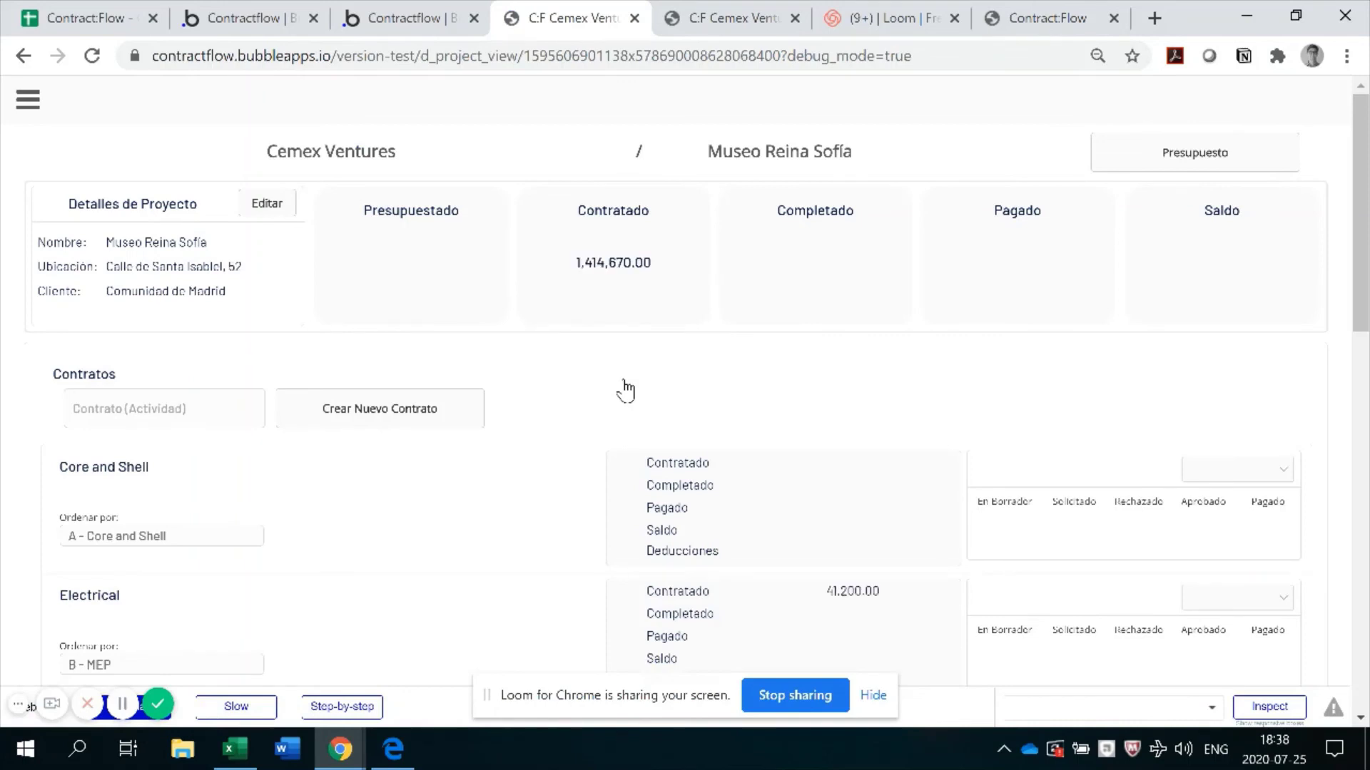
pyautogui.scroll(-1, 892, 514)
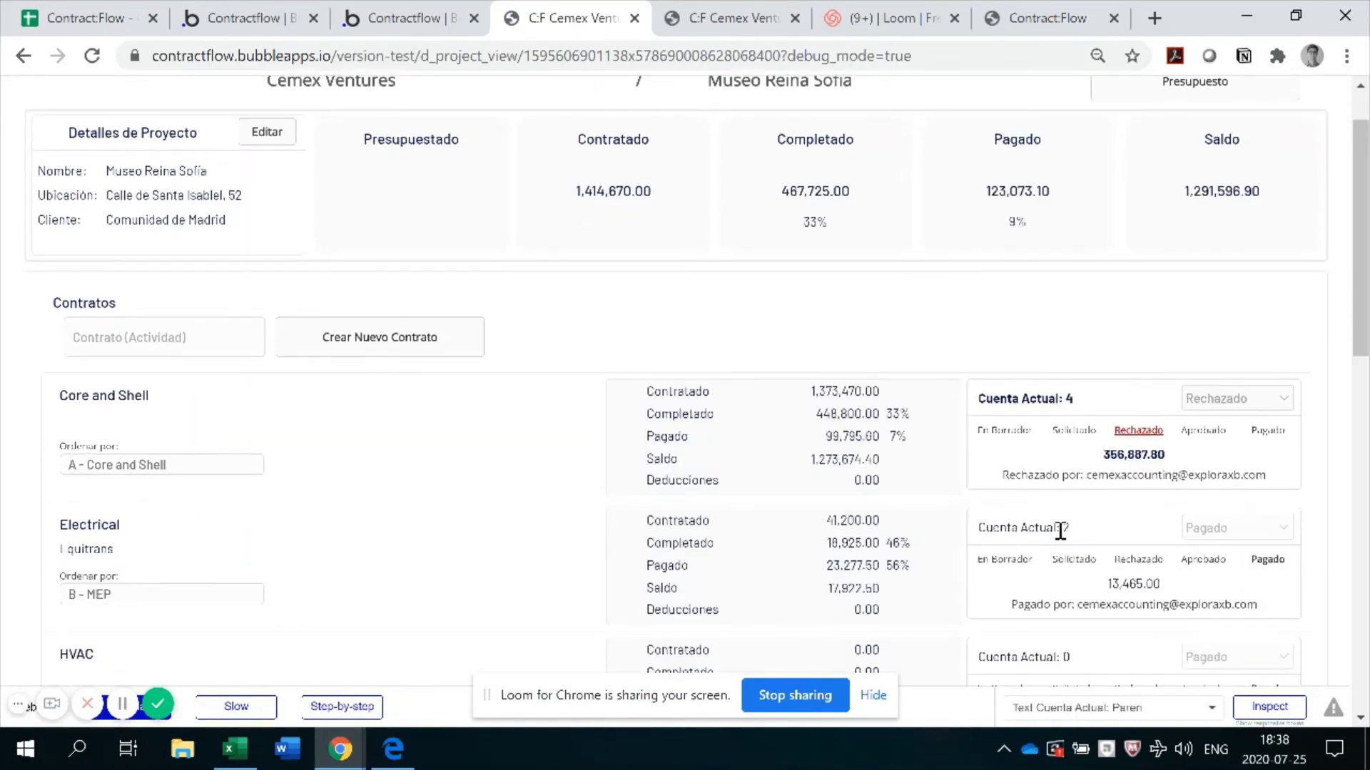
pyautogui.moveTo(1117, 584); pyautogui.dragTo(1167, 605)
pyautogui.scroll(1, 630, 196)
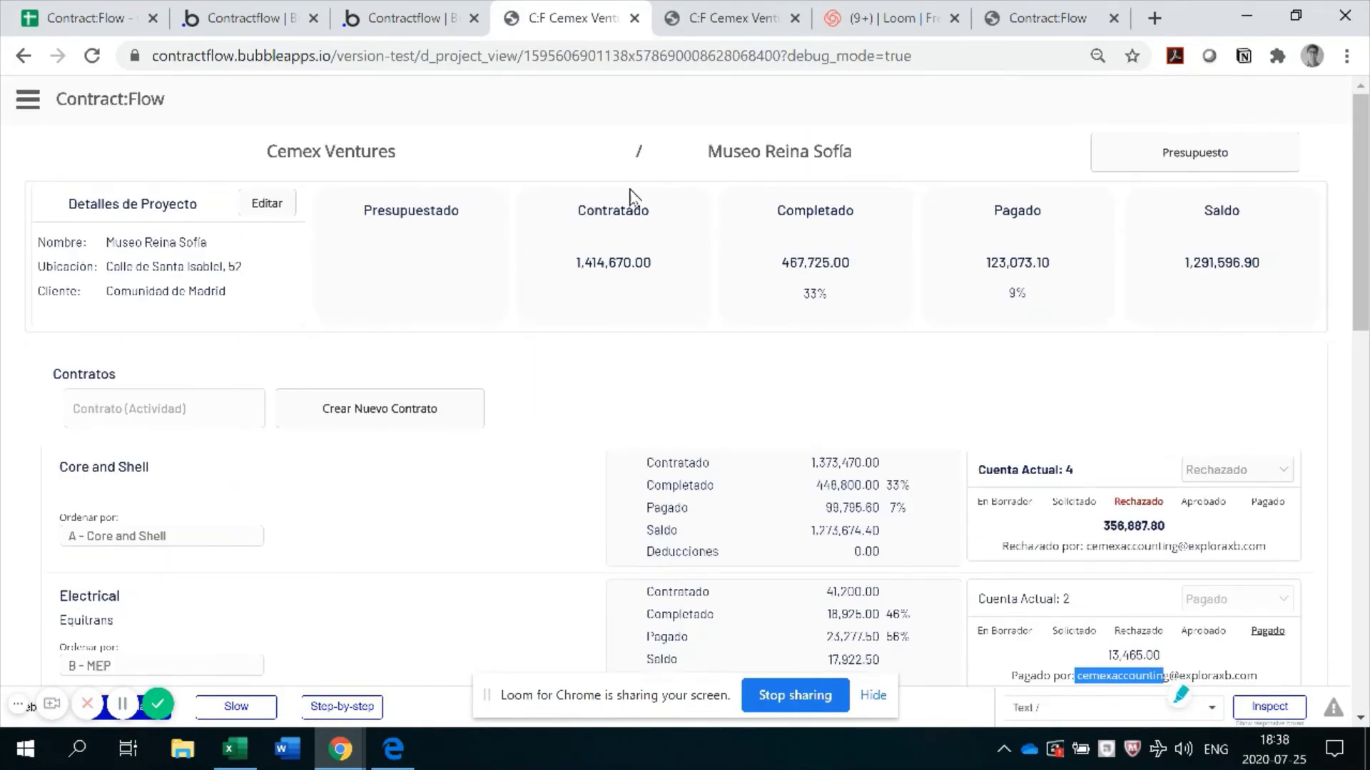
# Change the status of the Core and Shell contract's current bill to Solicitado
pyautogui.scroll(-2, 978, 296)
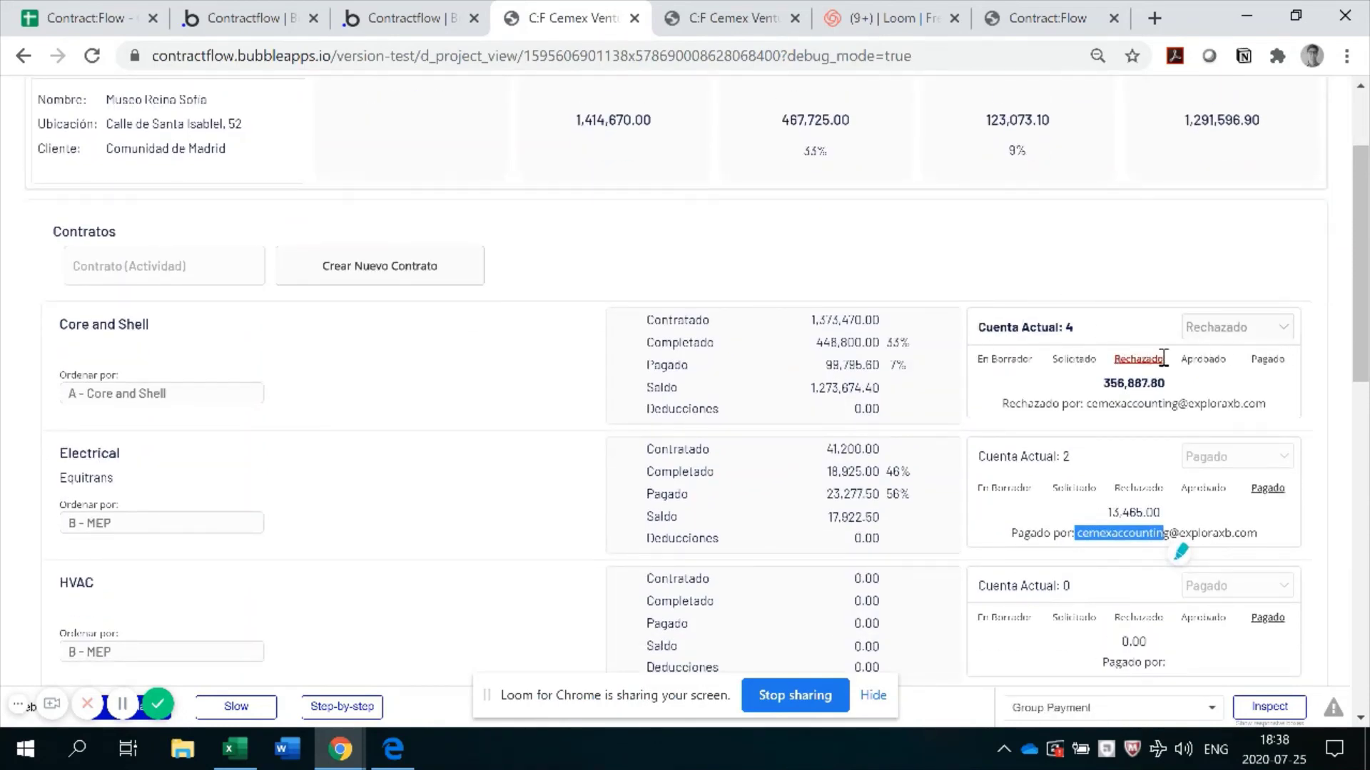
pyautogui.click(1260, 329)
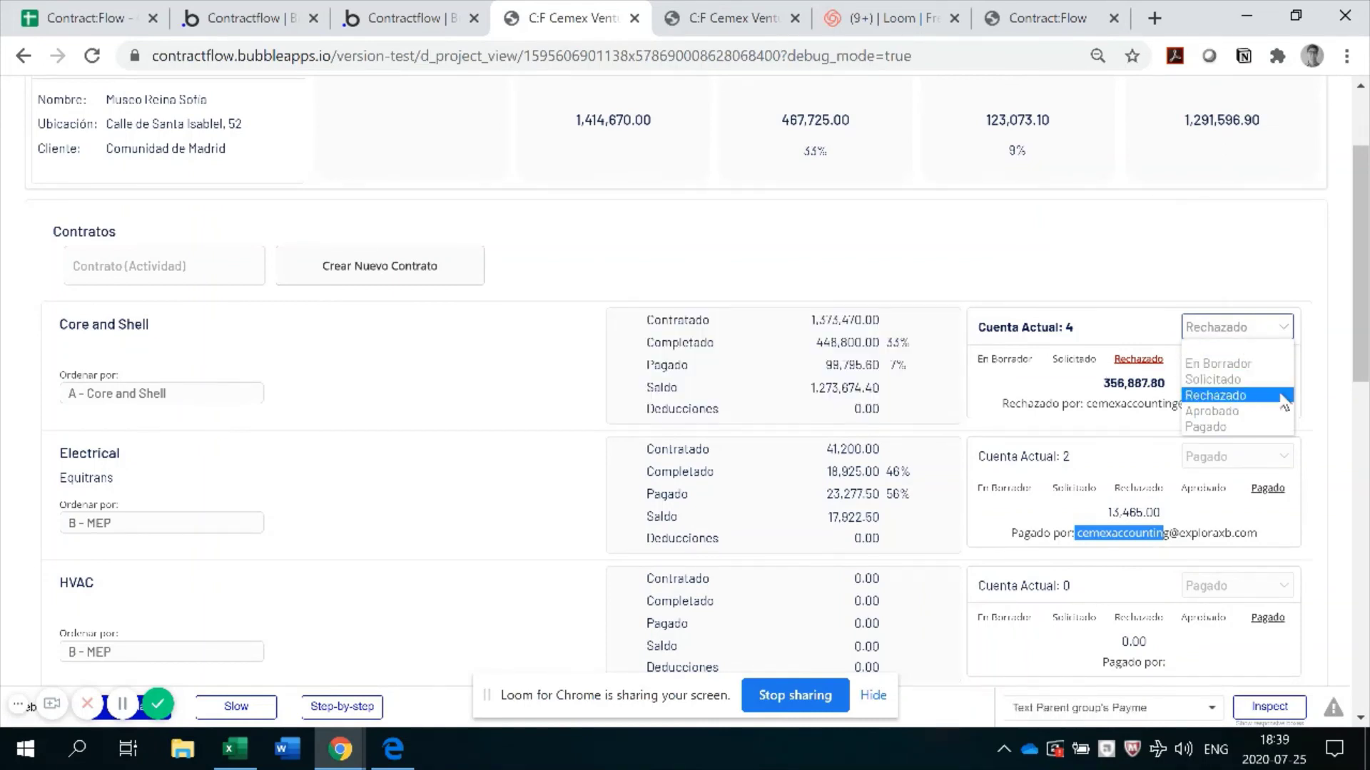
pyautogui.click(1221, 383)
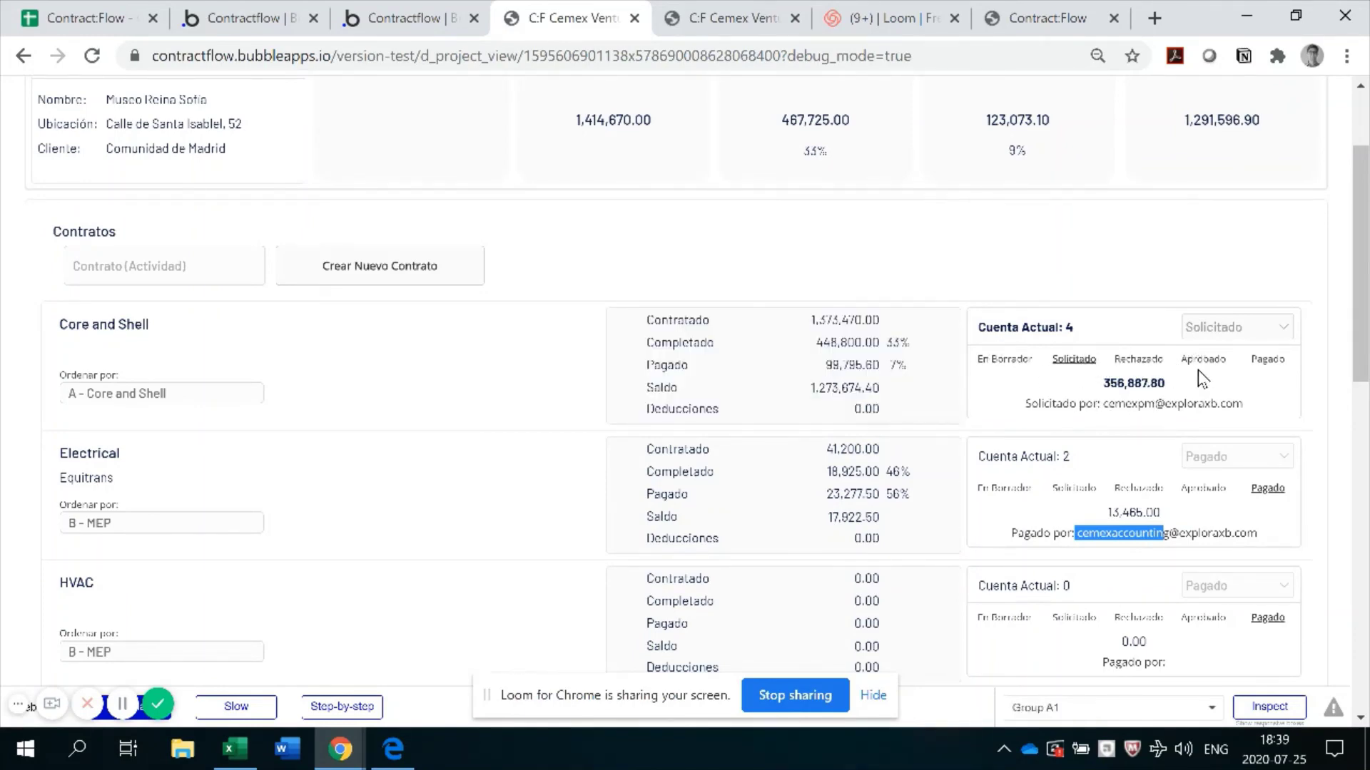
# Go back to the Cemex Ventures projects dashboard, checking the landing page and the Pagos page in the other tabs
pyautogui.scroll(3, 1203, 378)
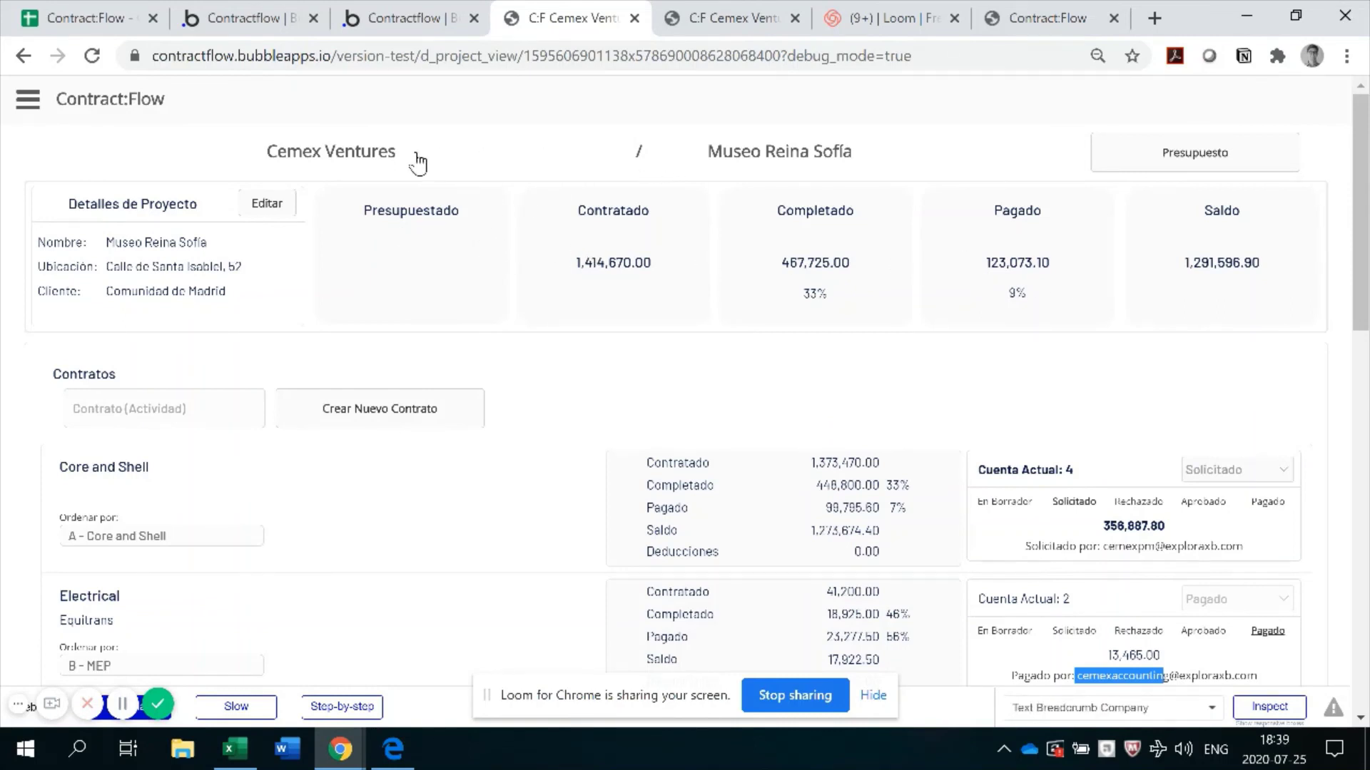
pyautogui.click(357, 163)
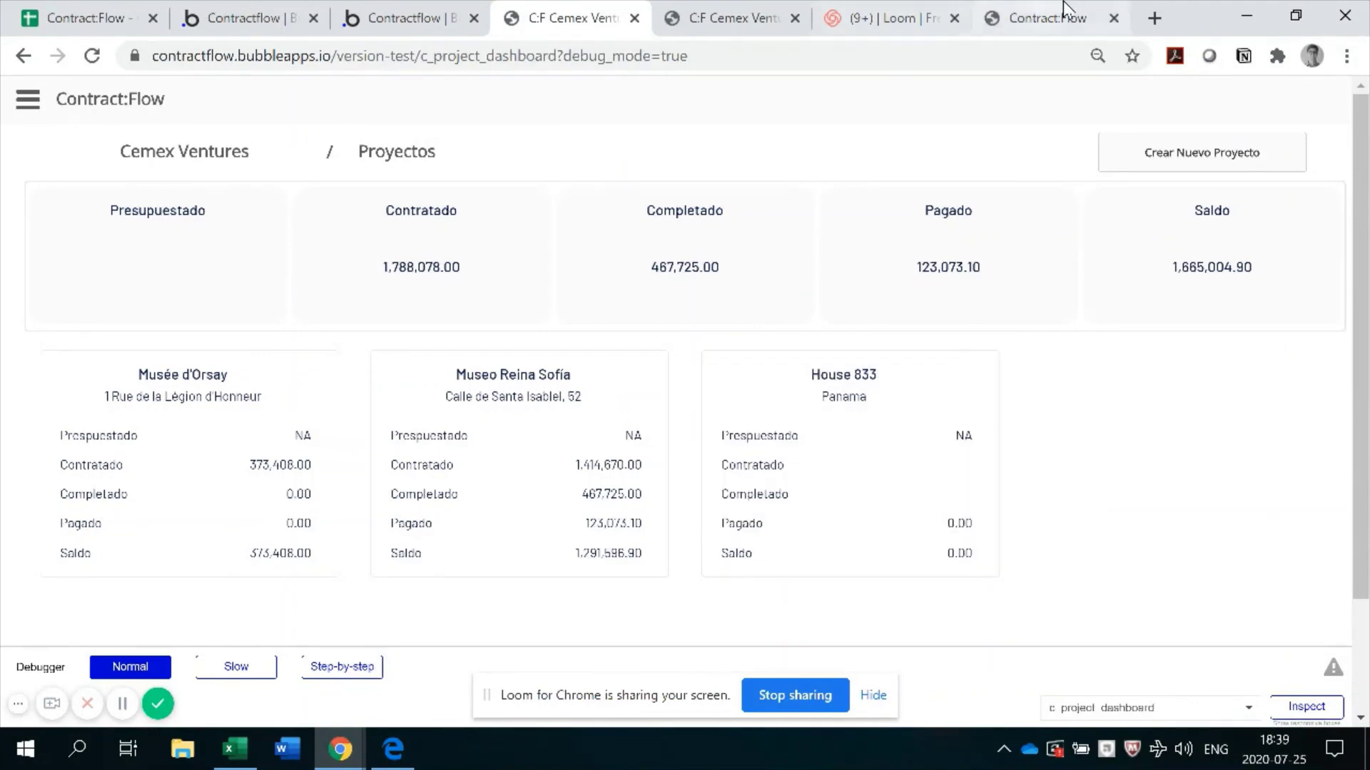
pyautogui.click(1038, 18)
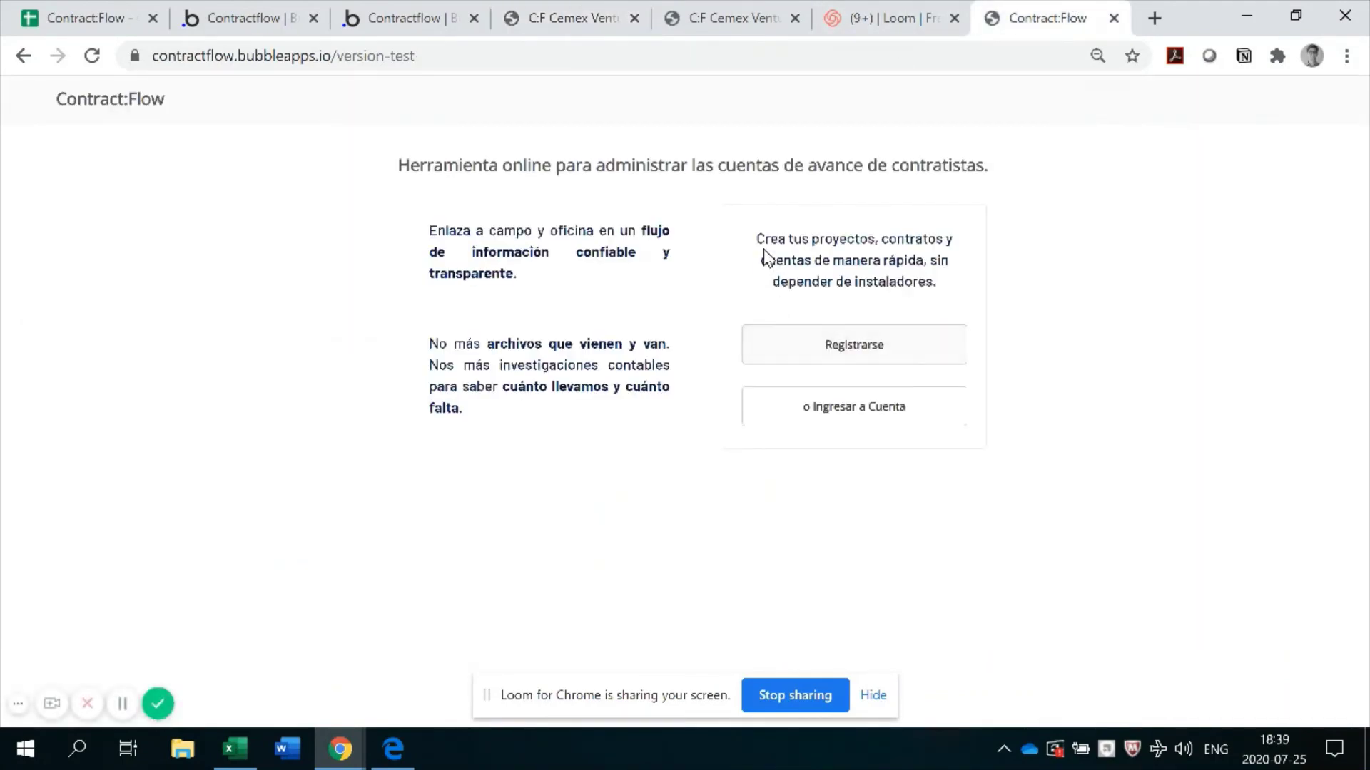
pyautogui.click(708, 28)
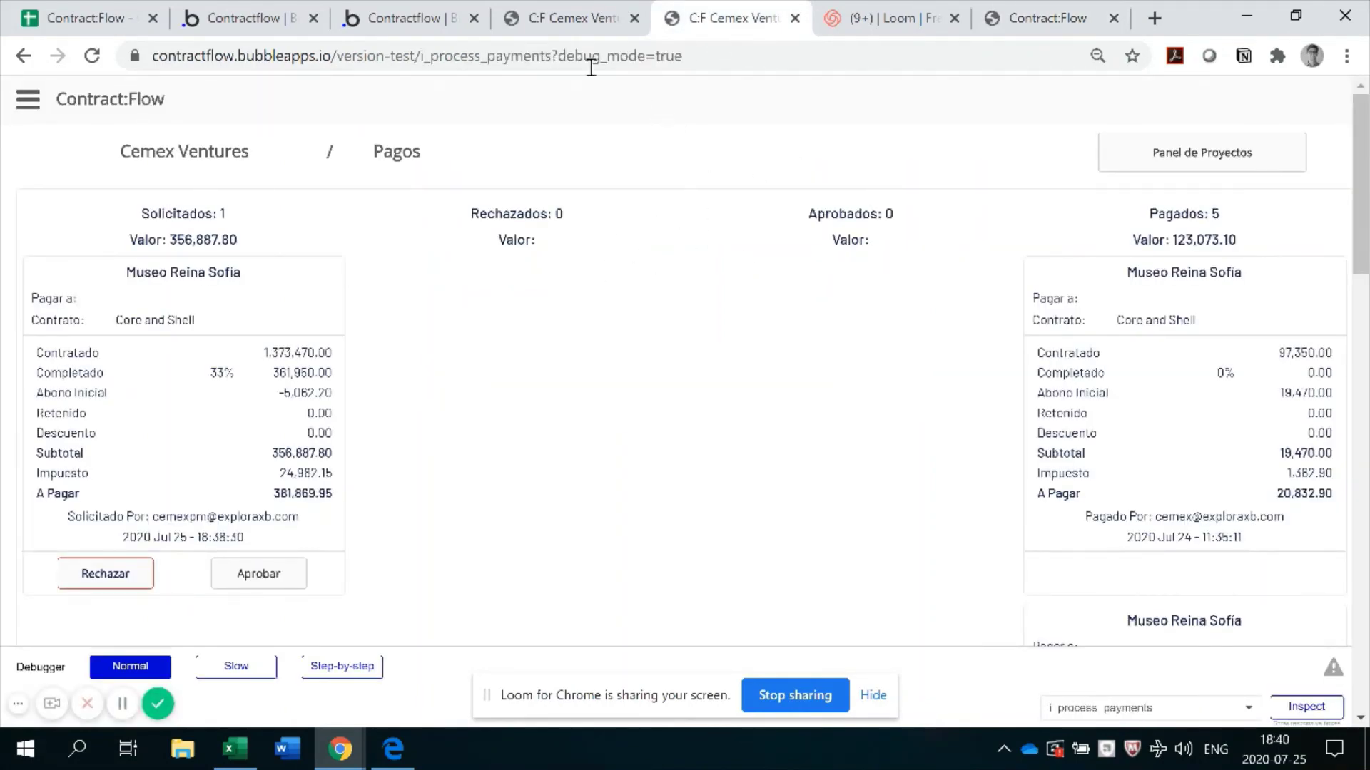
pyautogui.click(575, 19)
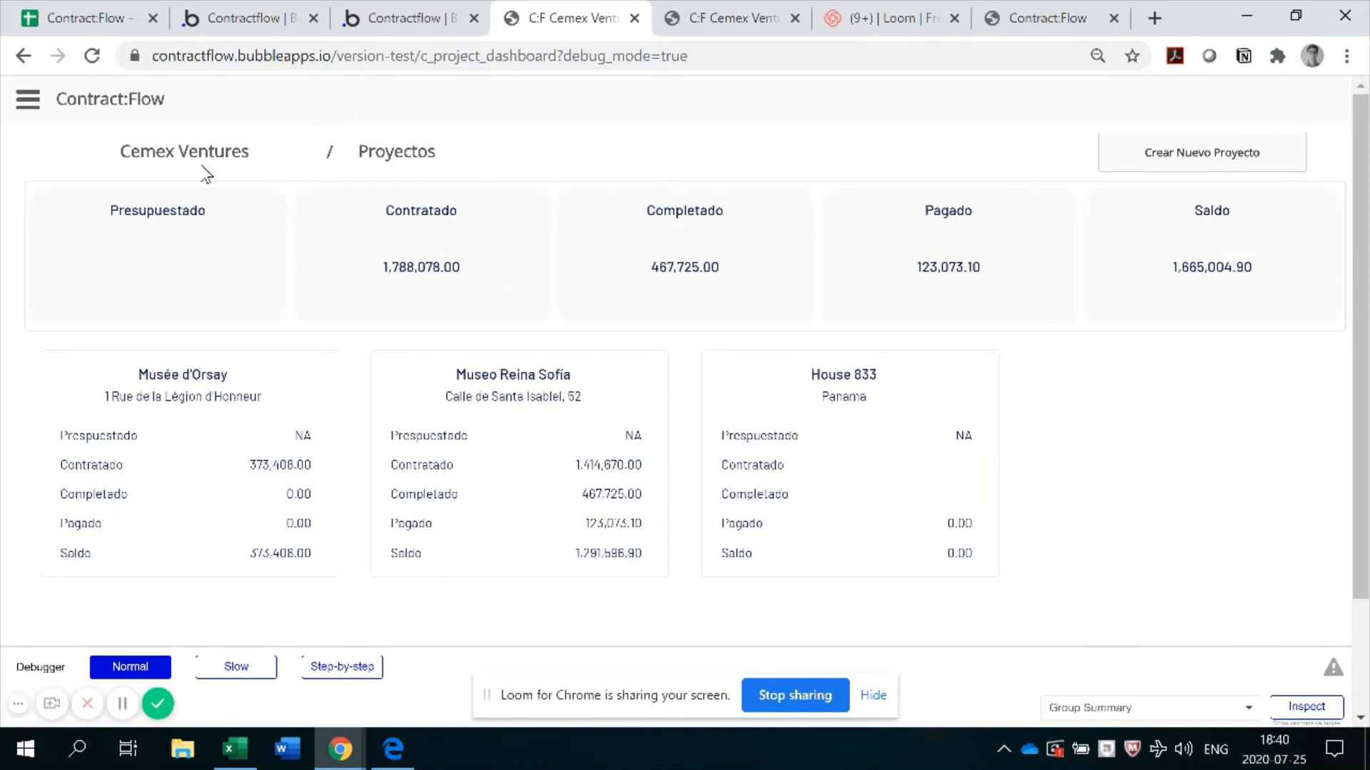
# Show the site's navigation options from the projects dashboard and open the Administrador page
pyautogui.click(32, 100)
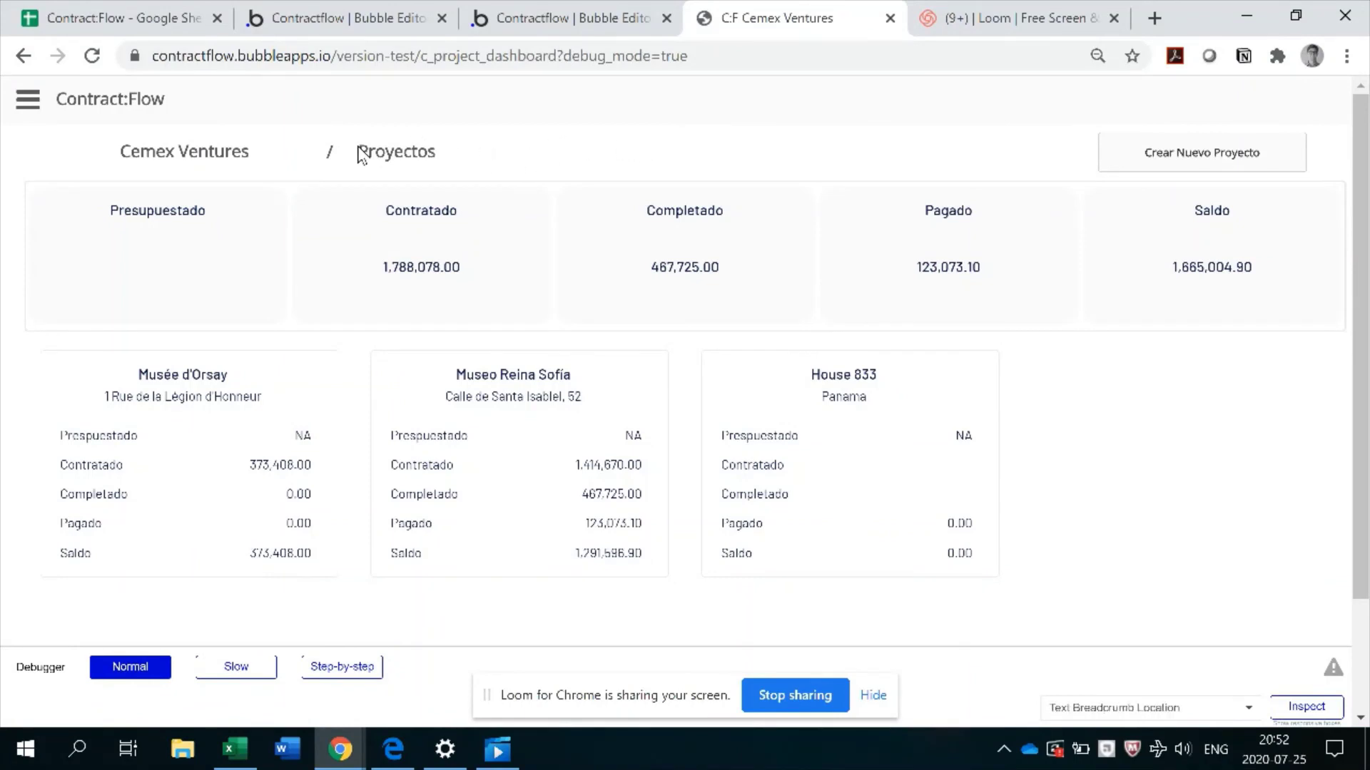
pyautogui.click(27, 101)
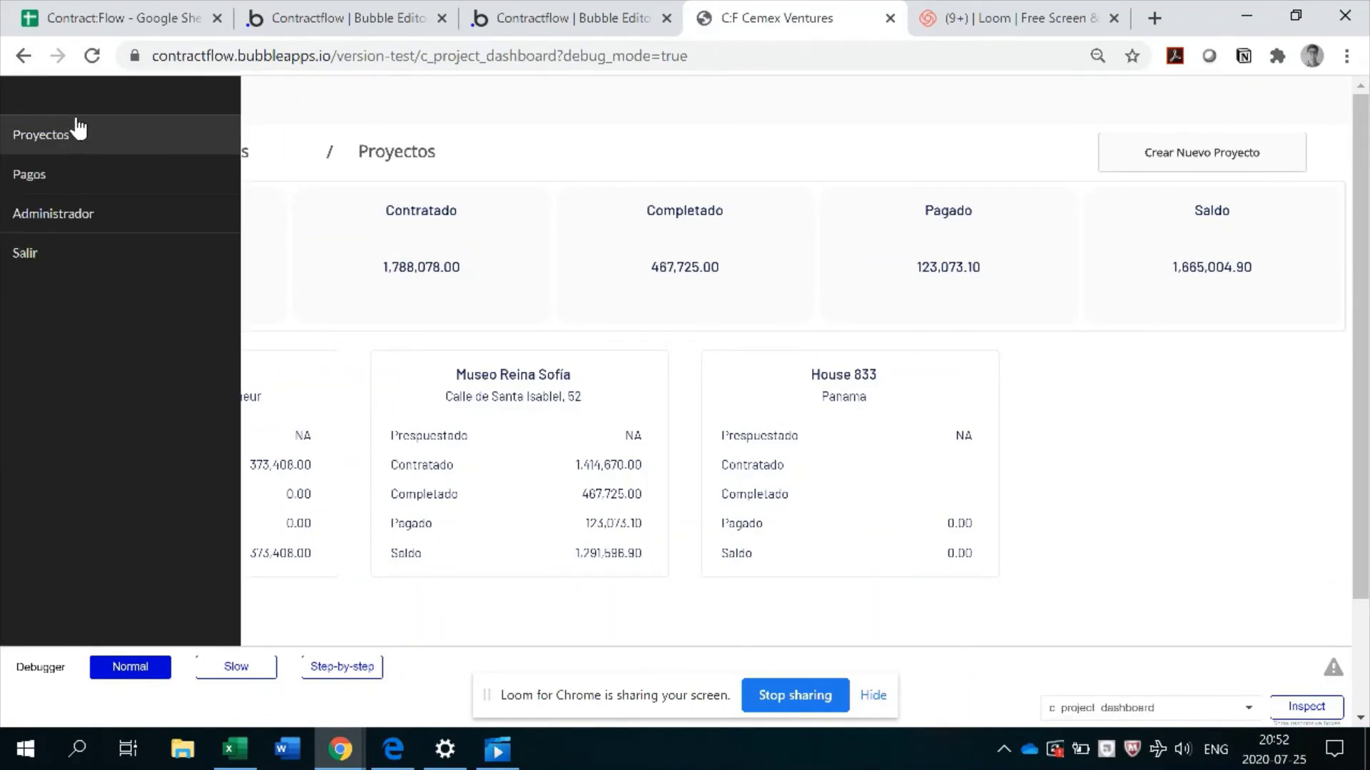
pyautogui.click(507, 162)
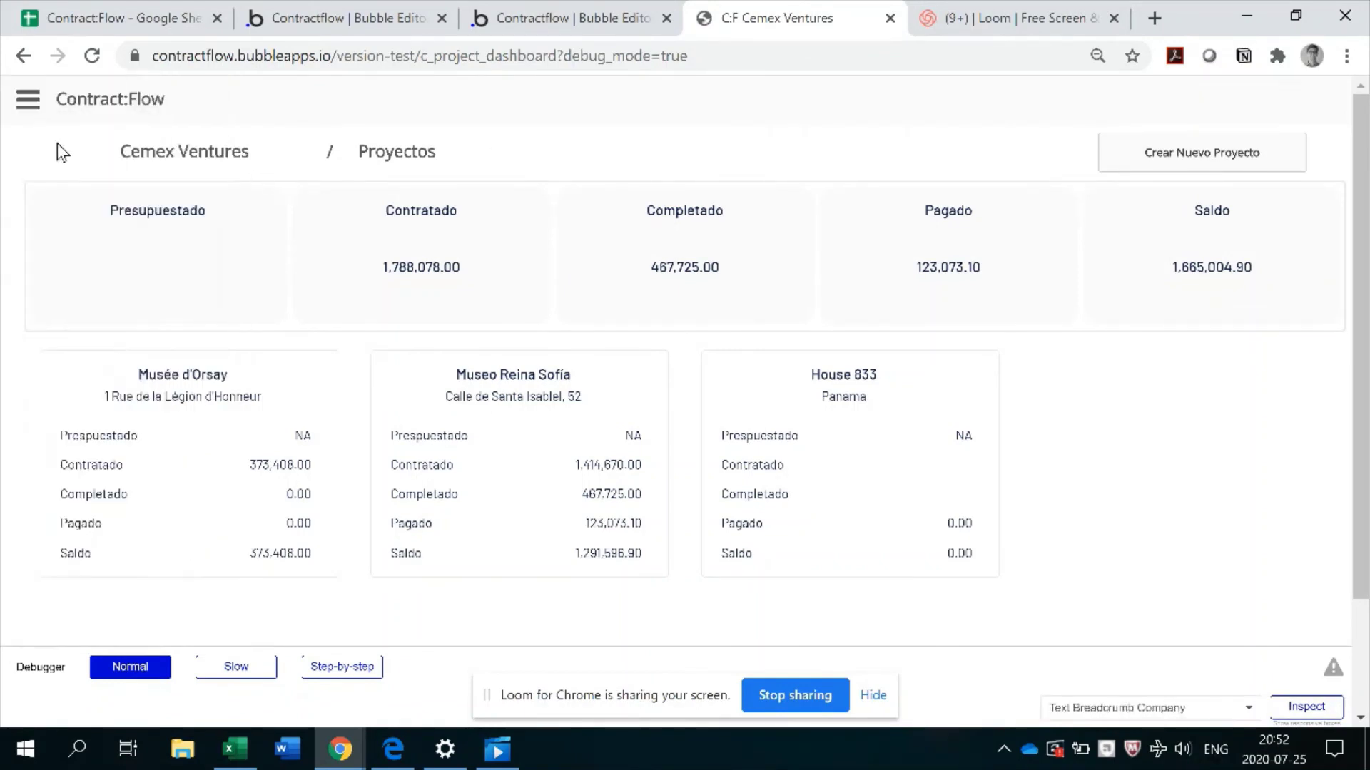
pyautogui.click(29, 107)
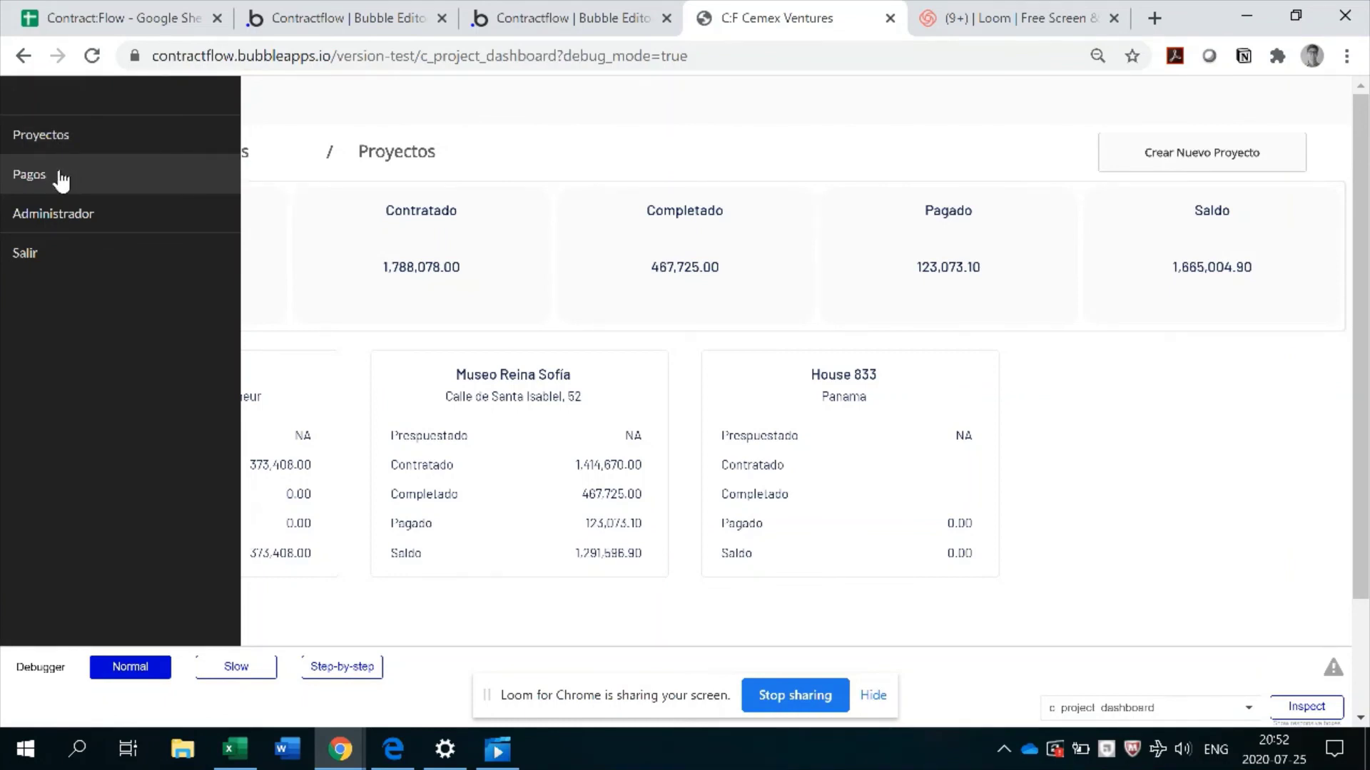
pyautogui.click(75, 224)
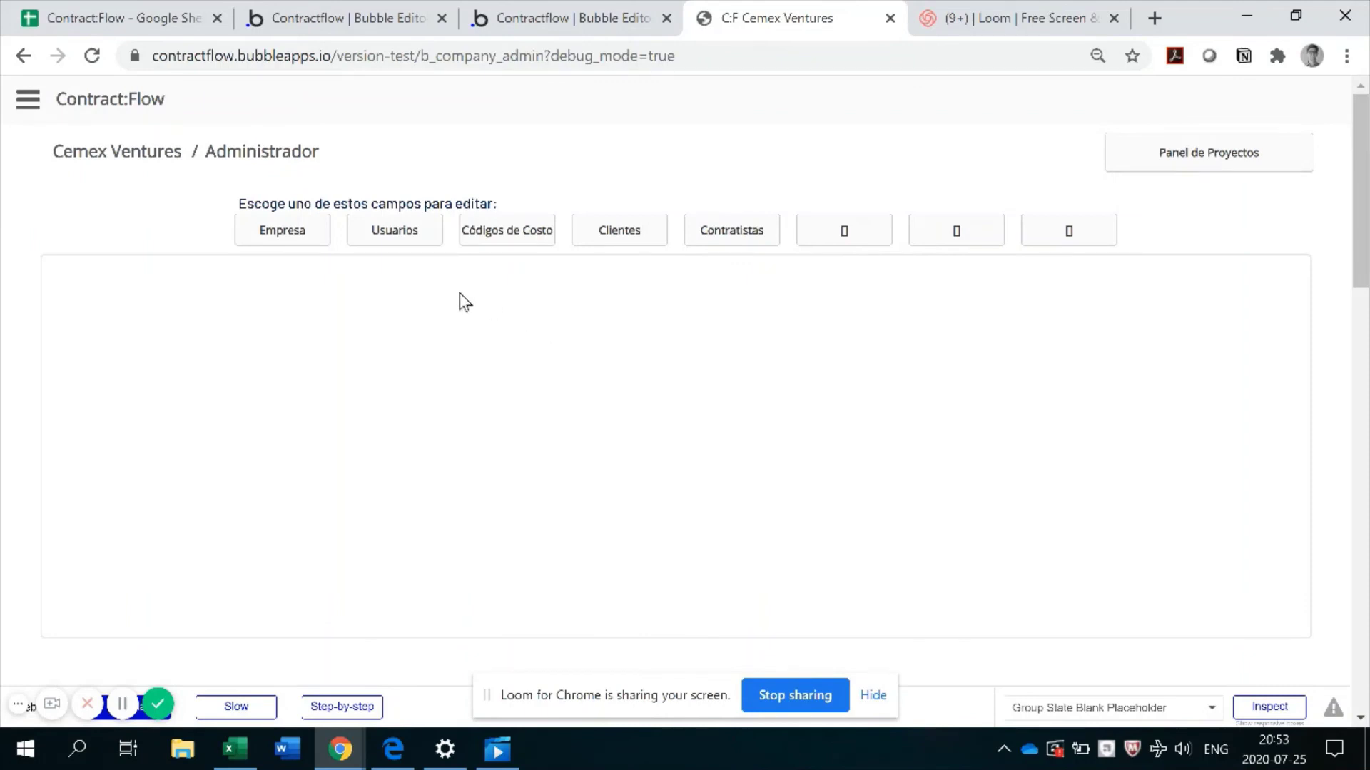
# Rename the company to "Cemex Ventures, S.A." in the Empresa section and save it
pyautogui.click(286, 237)
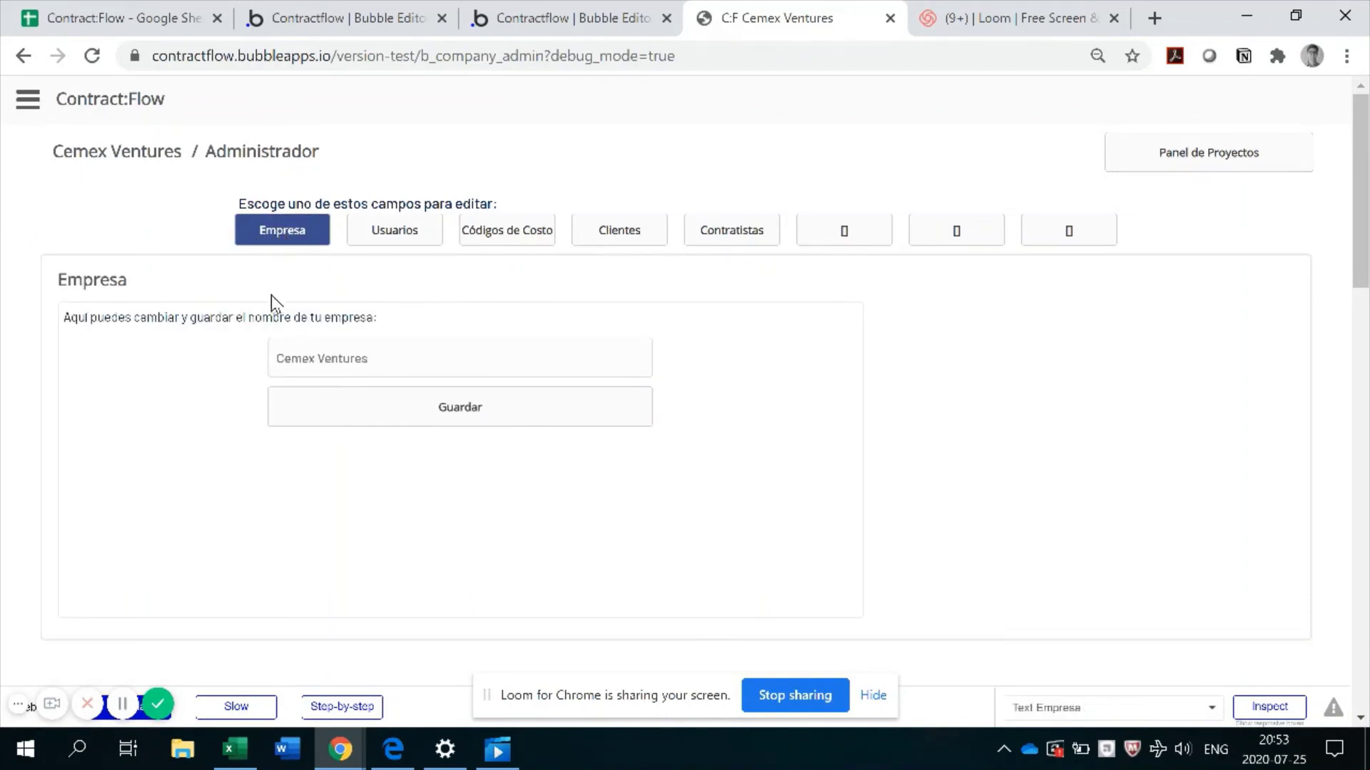
pyautogui.click(409, 356)
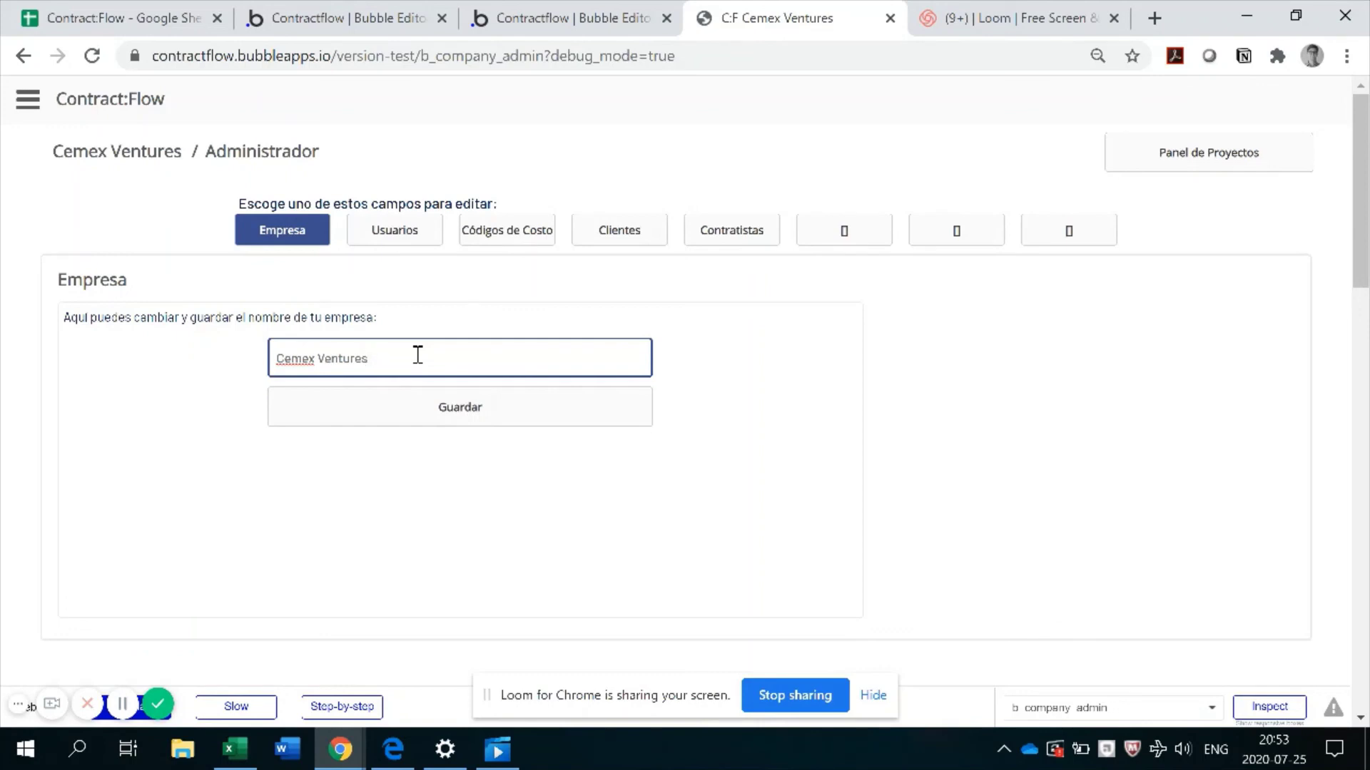
pyautogui.click(445, 413)
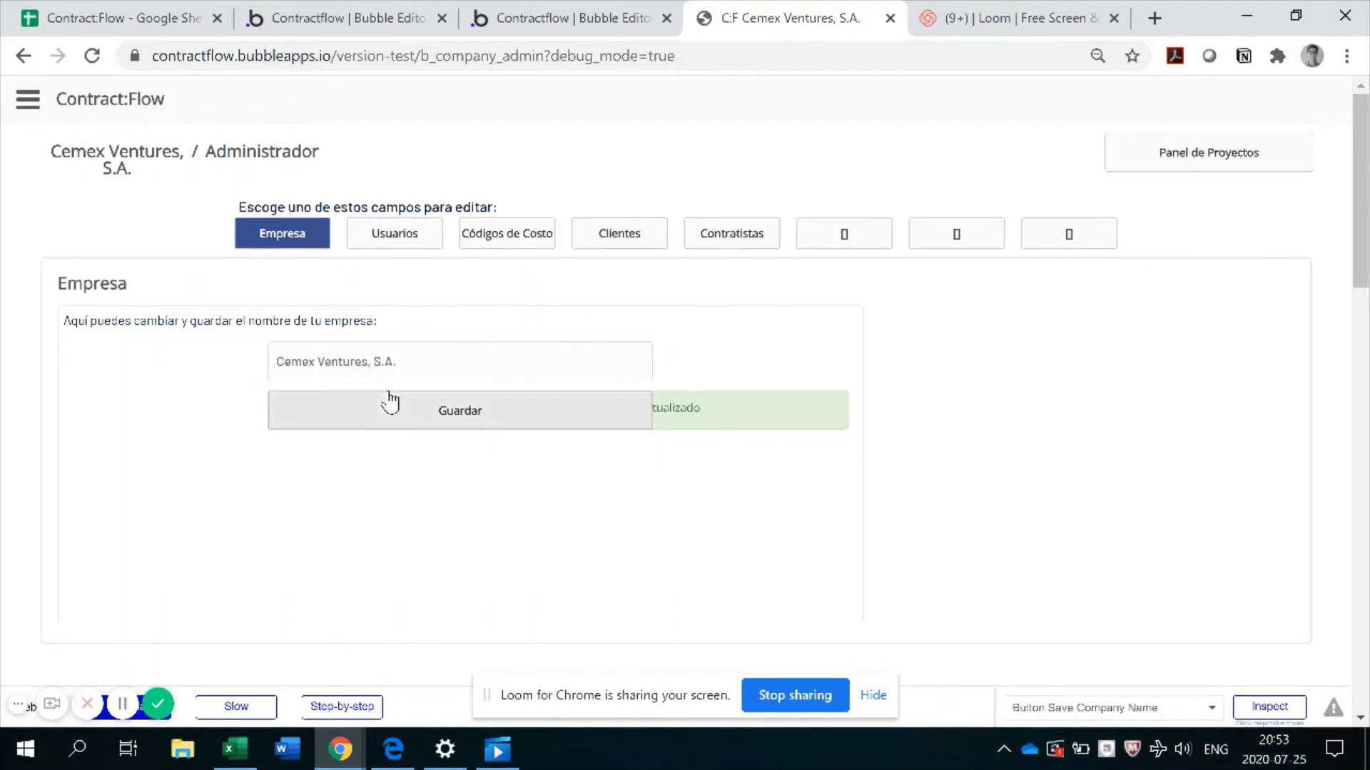
pyautogui.click(459, 408)
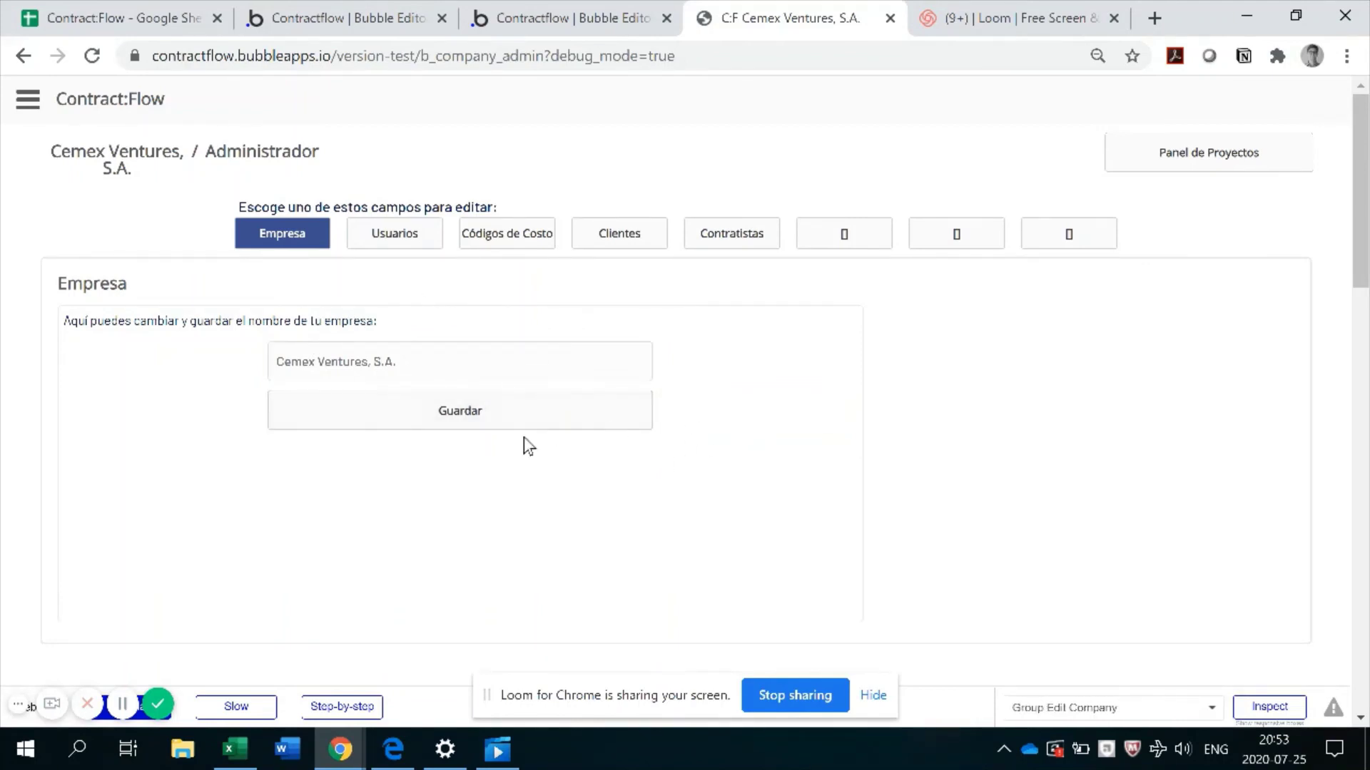
# In the Usuarios section, remove the final letter of the second listed user's surname, set the user type to Workflow, and save
pyautogui.click(392, 239)
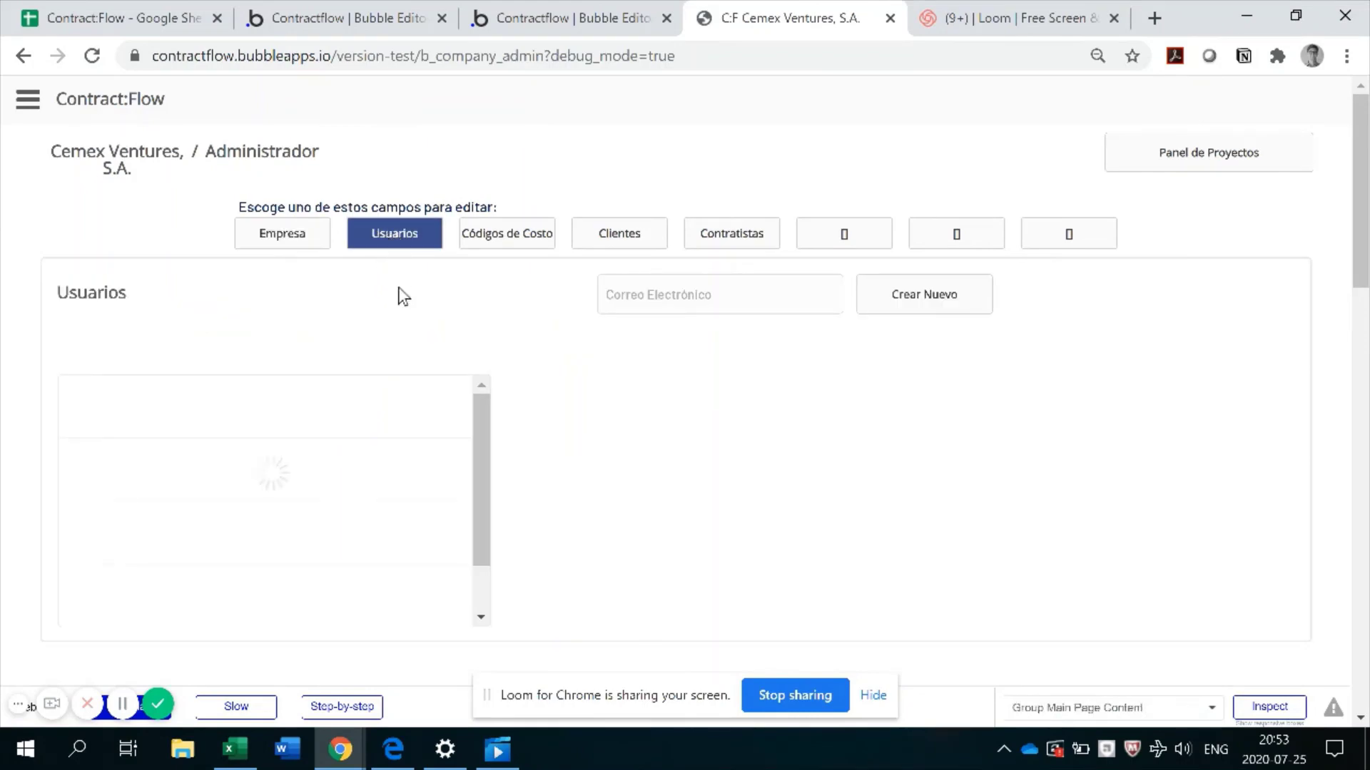
pyautogui.click(705, 297)
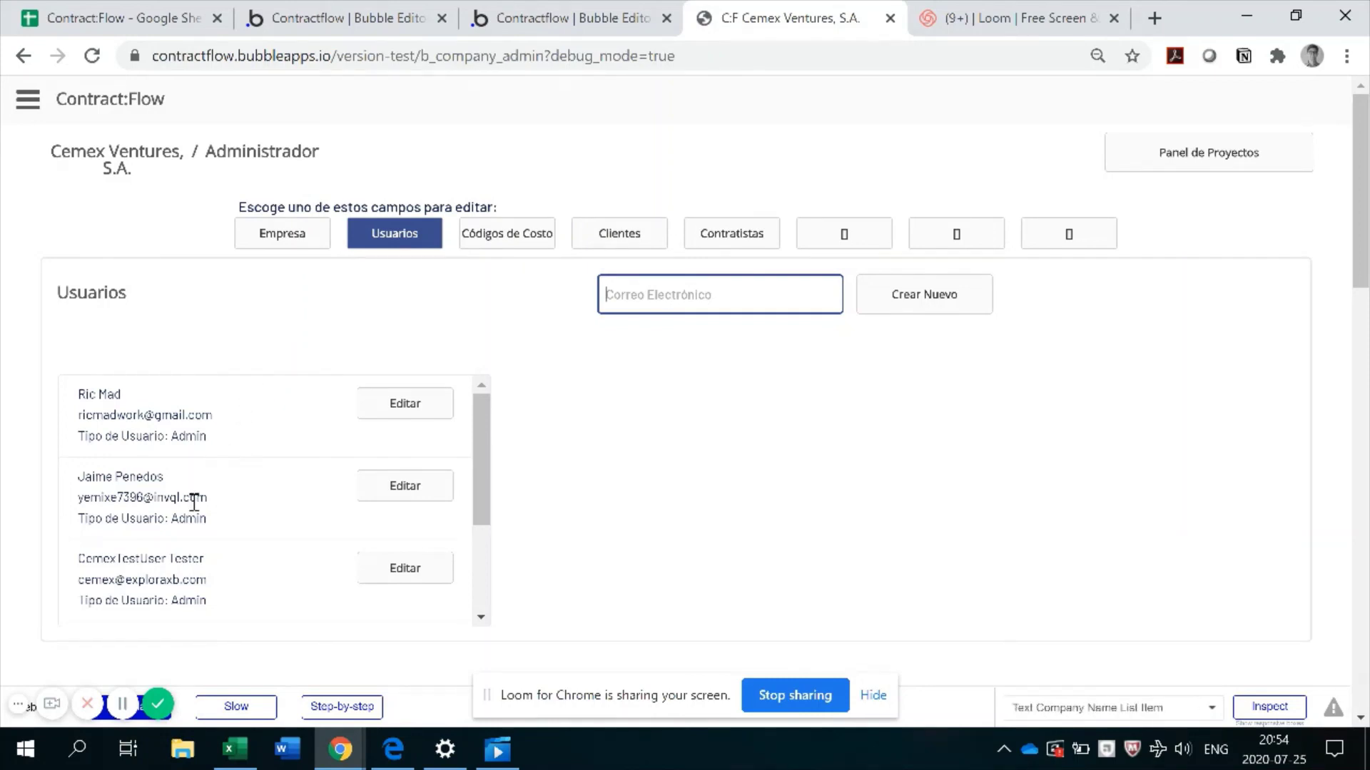
pyautogui.click(405, 485)
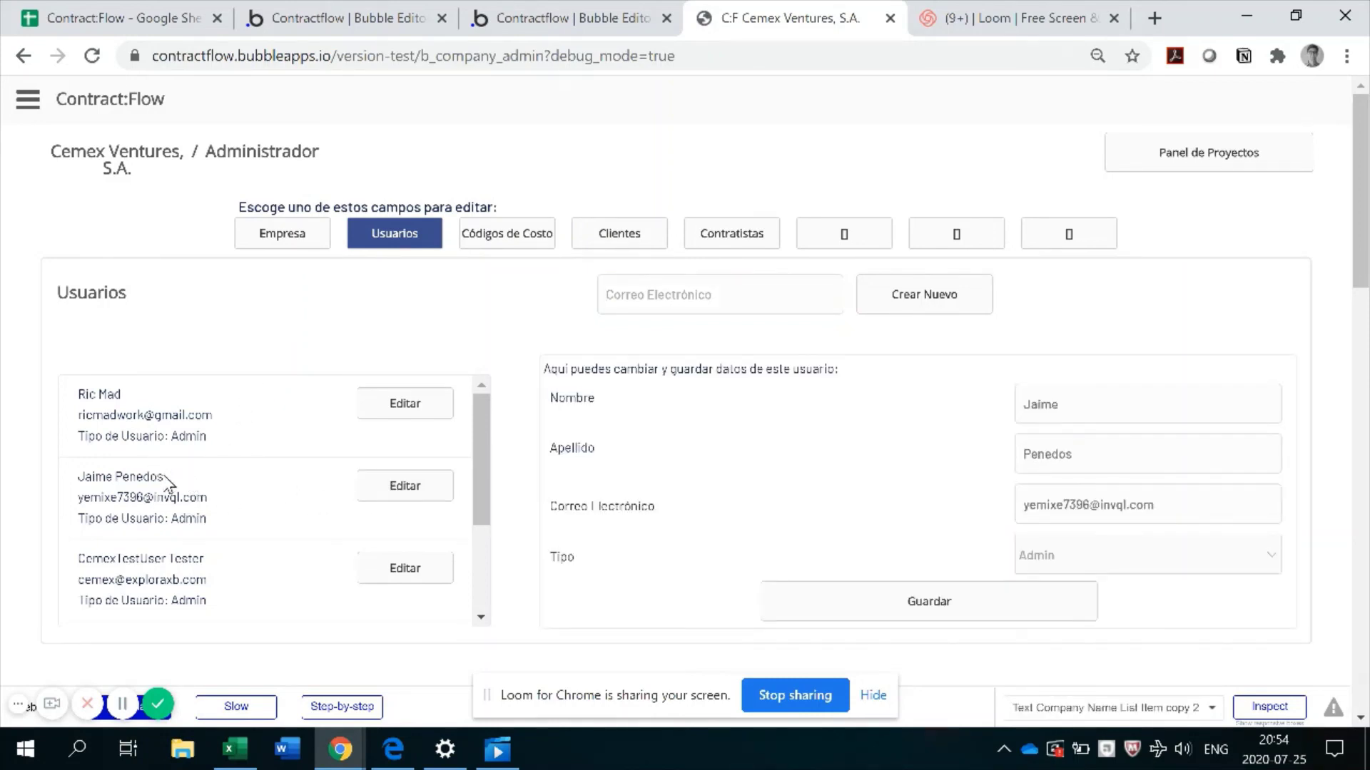
pyautogui.click(1126, 401)
pyautogui.click(1110, 454)
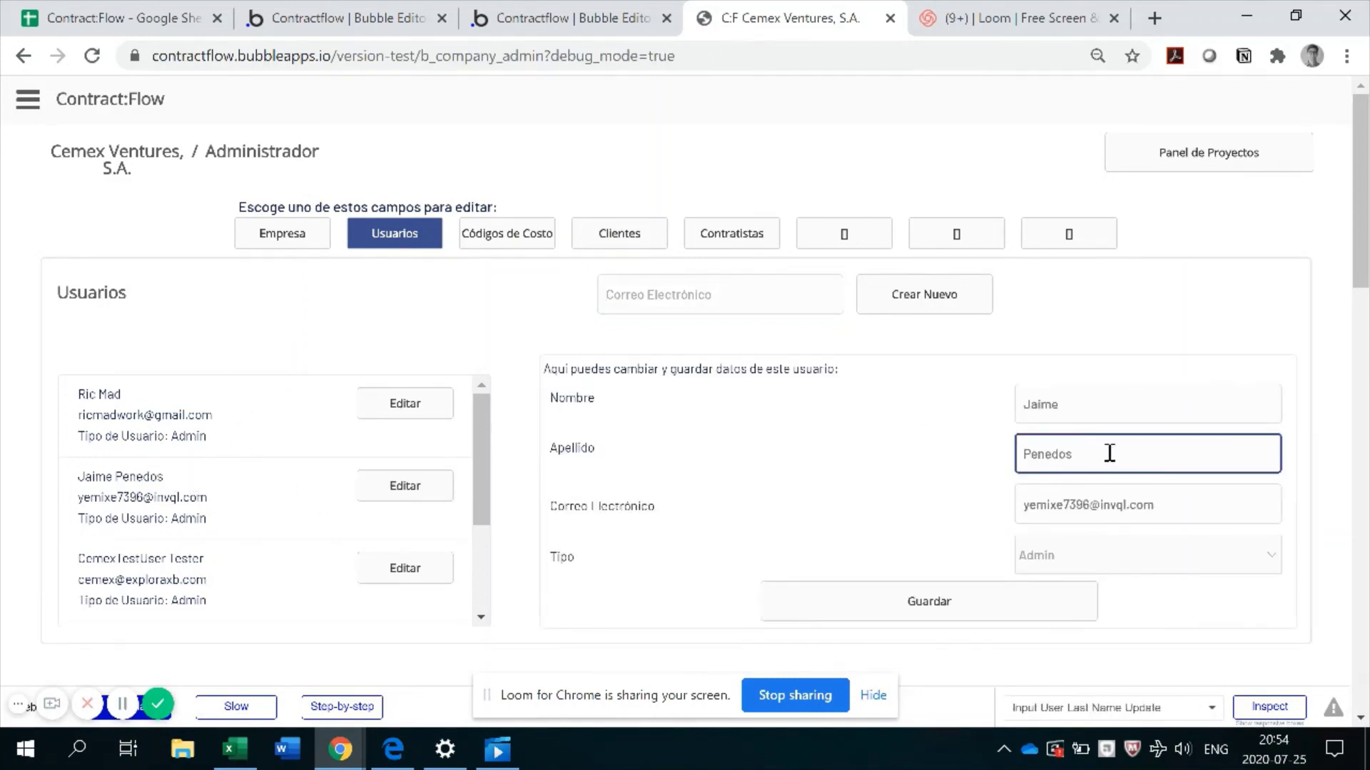
pyautogui.press('BackSpace')
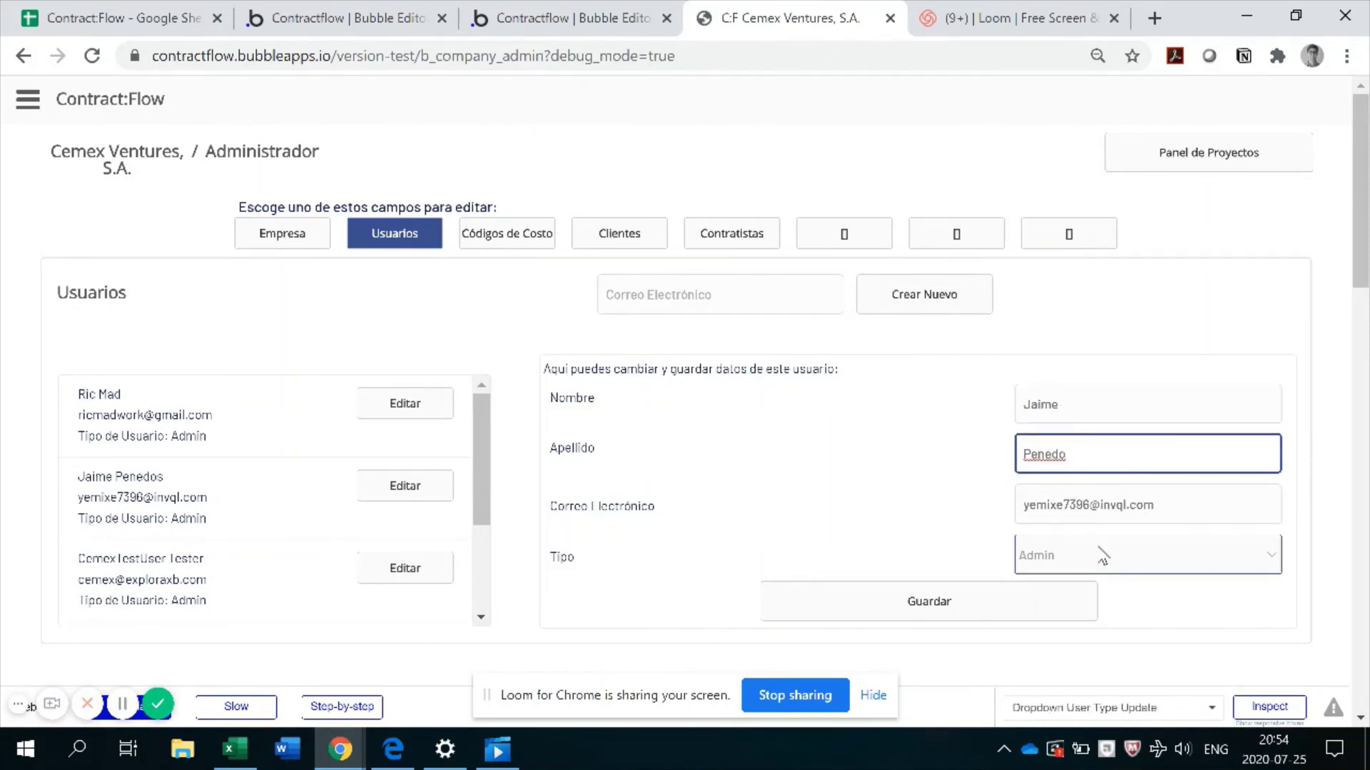
pyautogui.click(1102, 557)
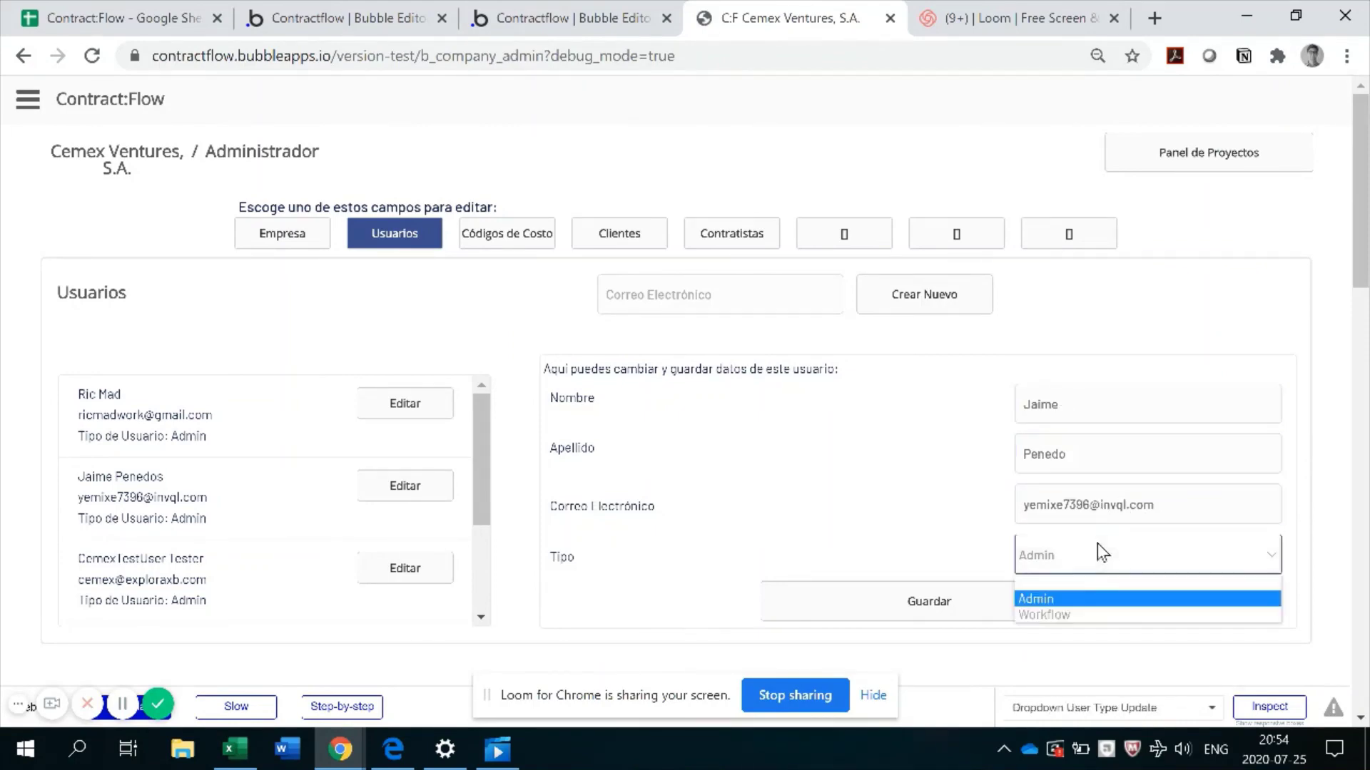
pyautogui.click(1070, 617)
pyautogui.click(928, 601)
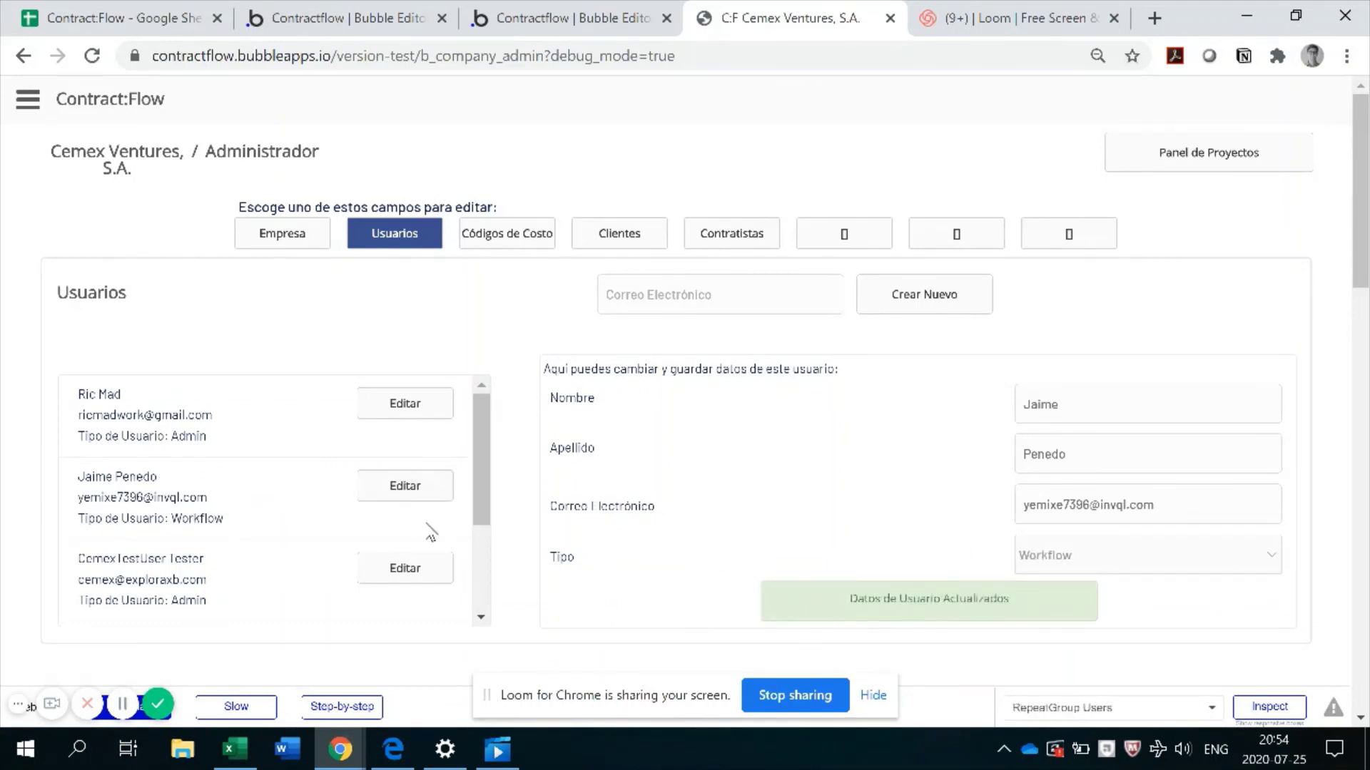
# Look through the list of users and go to the Proyectos page
pyautogui.moveTo(477, 468); pyautogui.dragTo(474, 384)
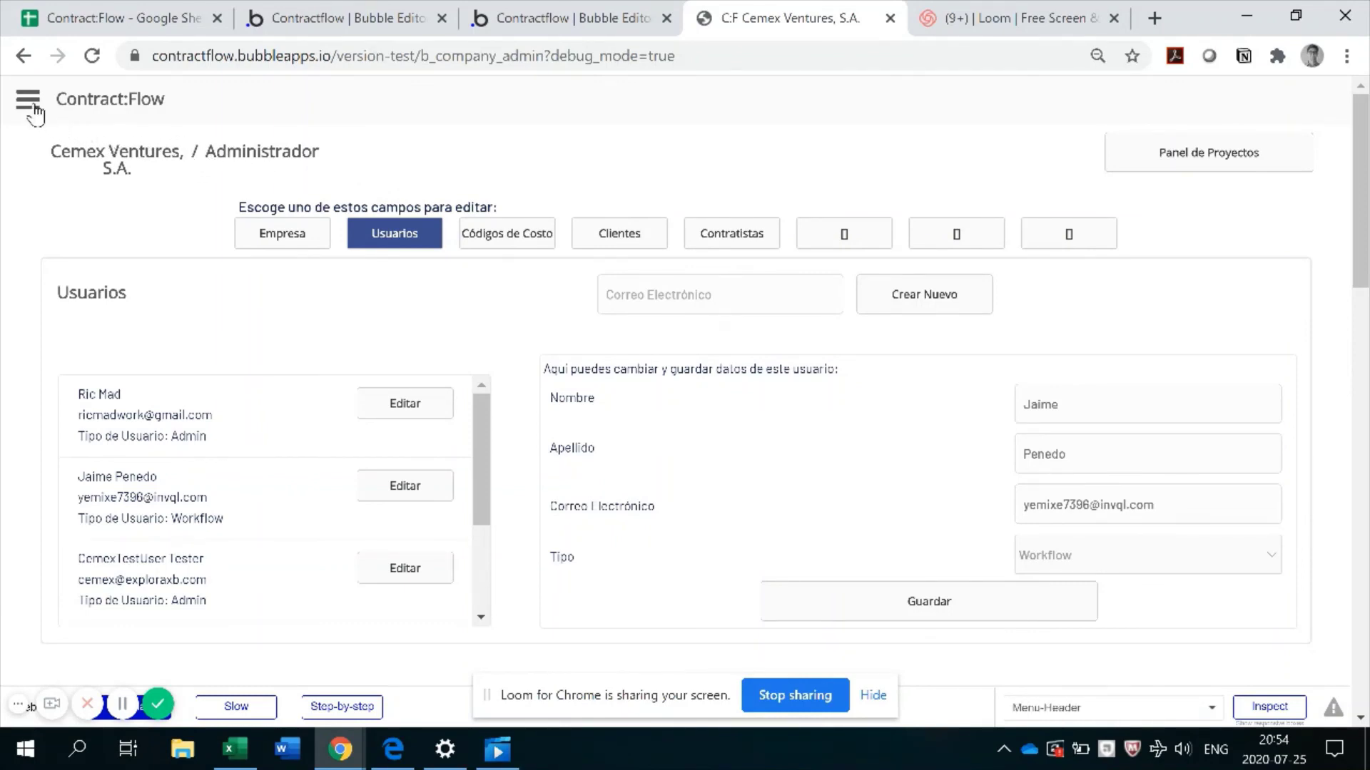
pyautogui.click(28, 100)
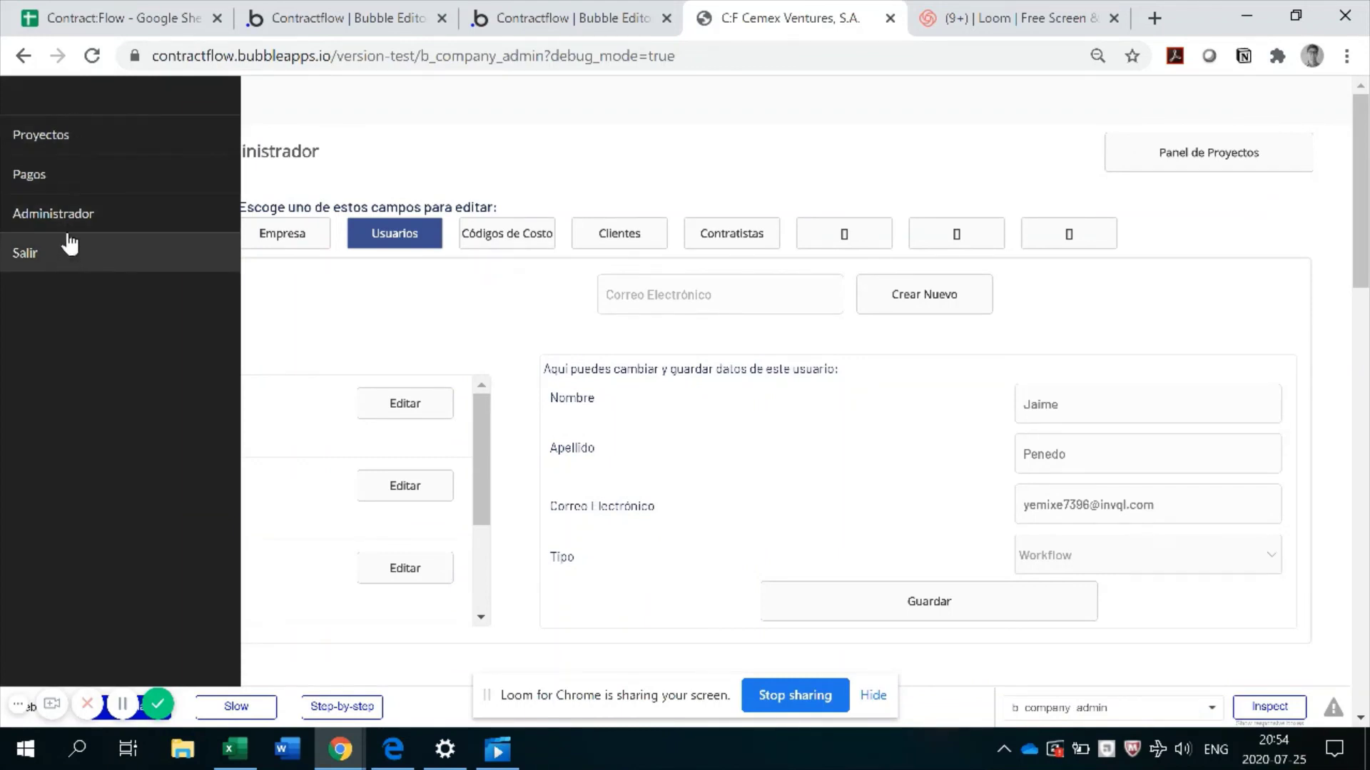
pyautogui.click(43, 135)
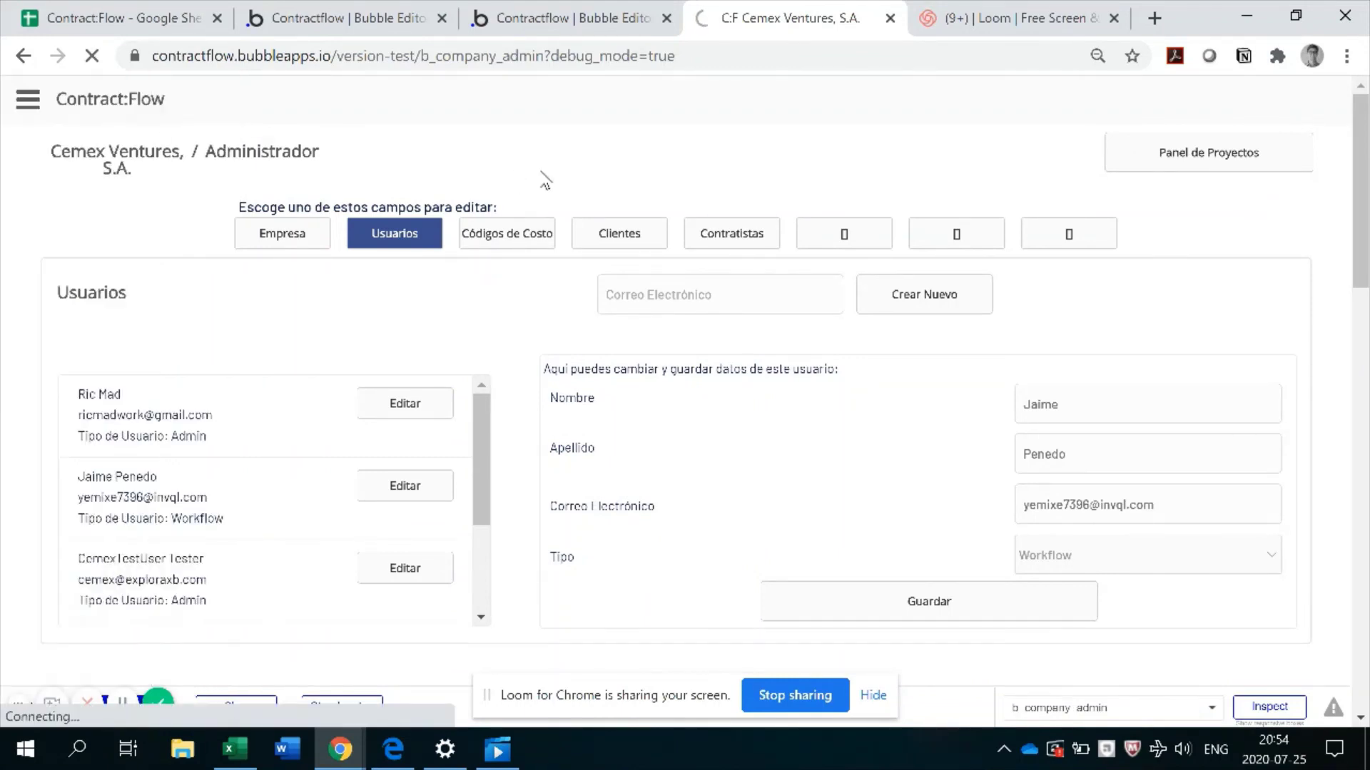